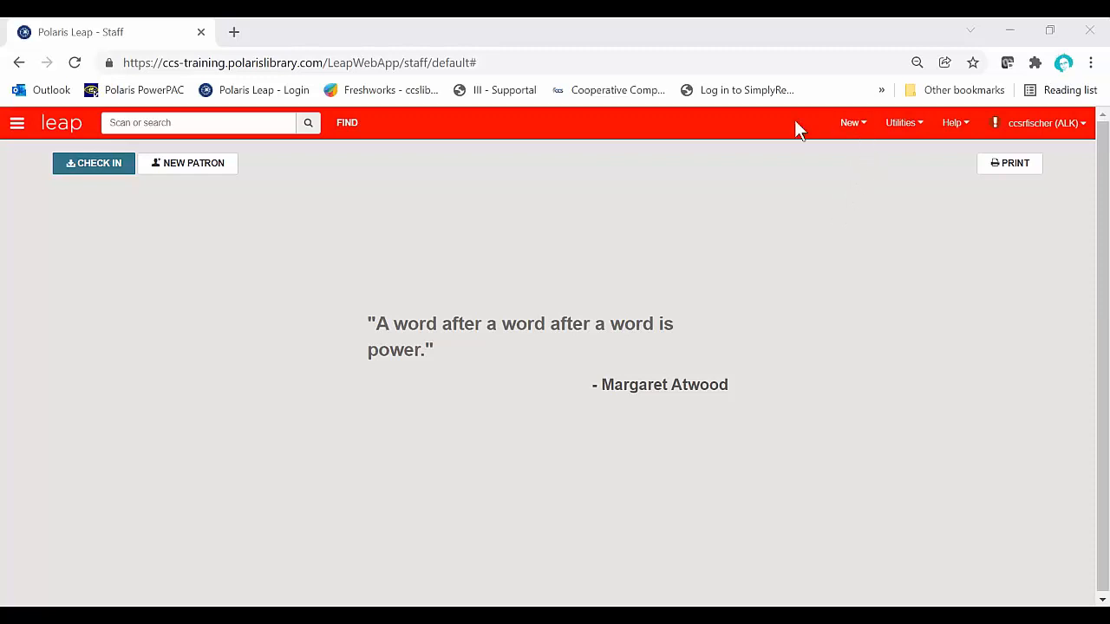
Step: Start a new record set with Item as the record type
left_click(867, 126)
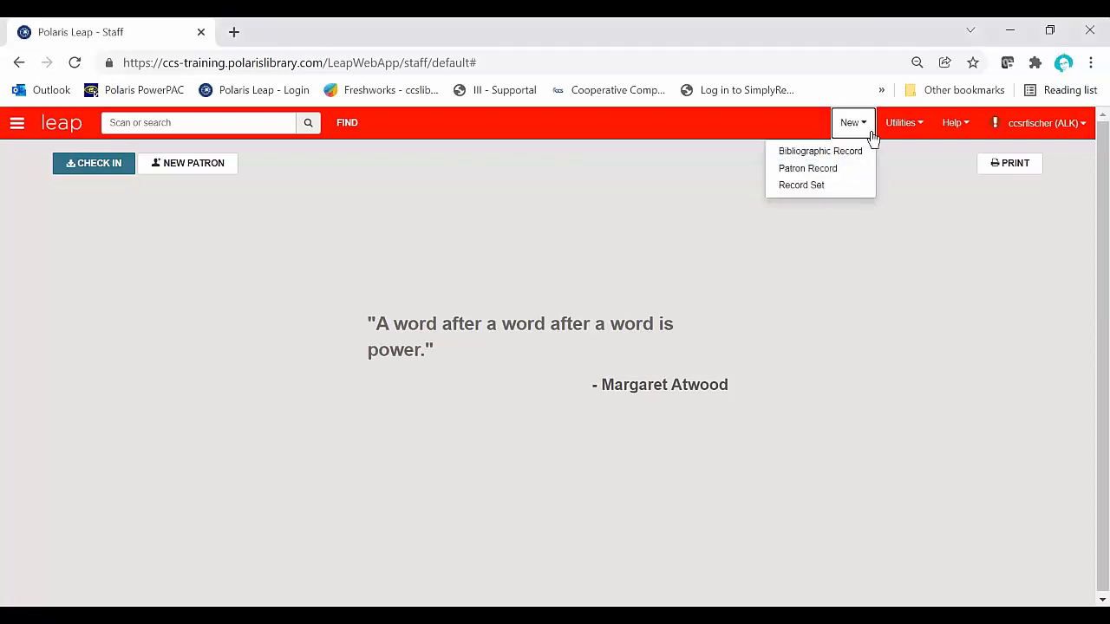
left_click(845, 186)
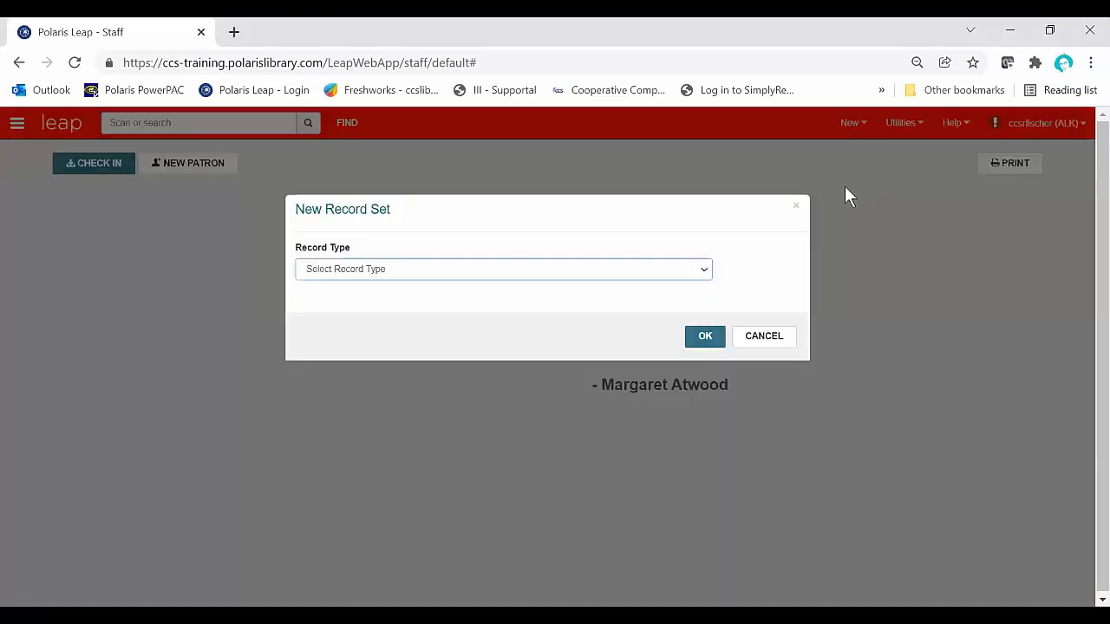
left_click(535, 271)
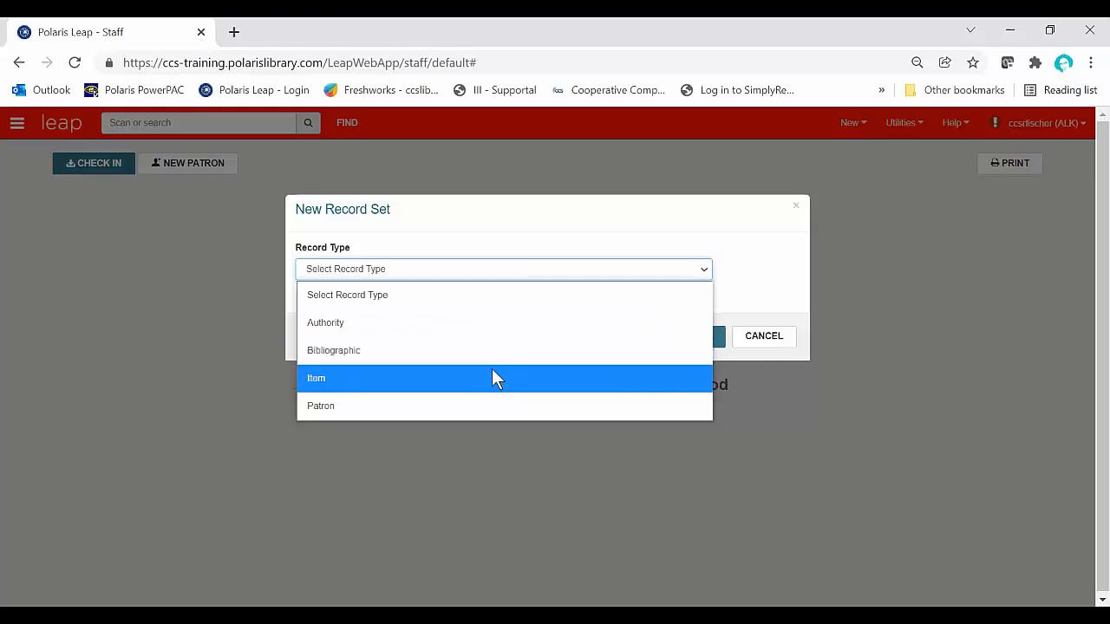
left_click(333, 378)
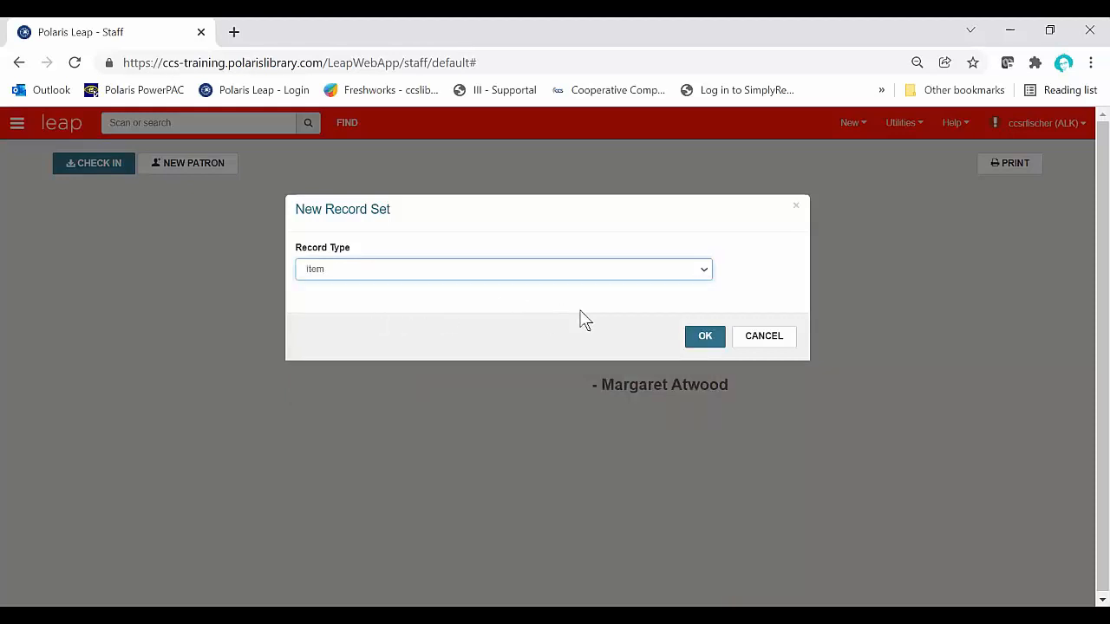
left_click(703, 338)
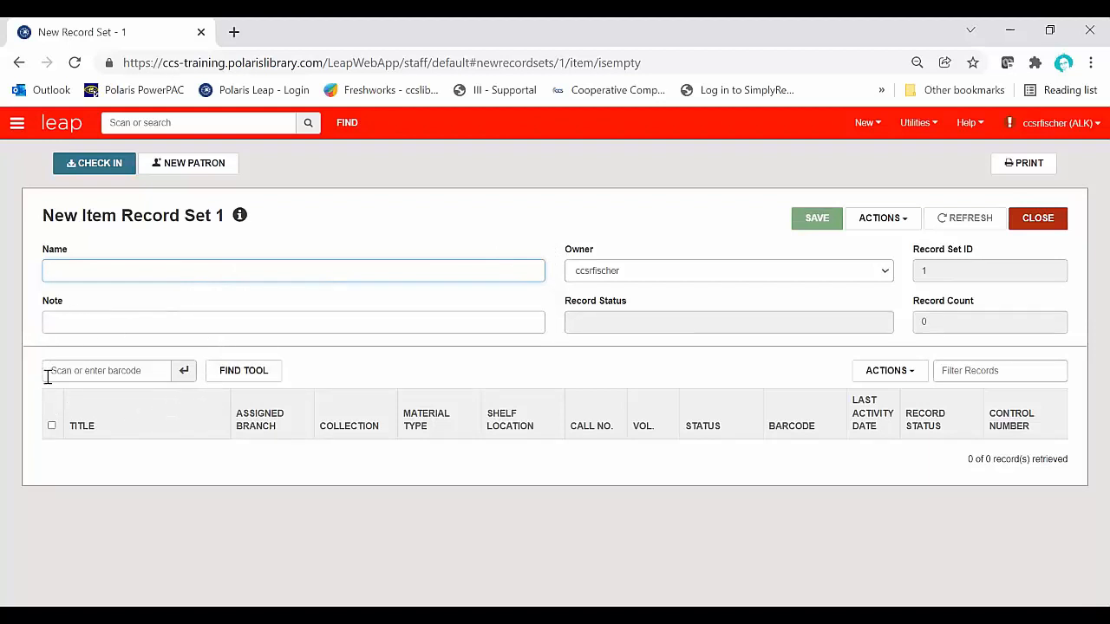
Step: View the item record Find Tool and the Add from File options for the new record set, cancelling each
left_click(244, 371)
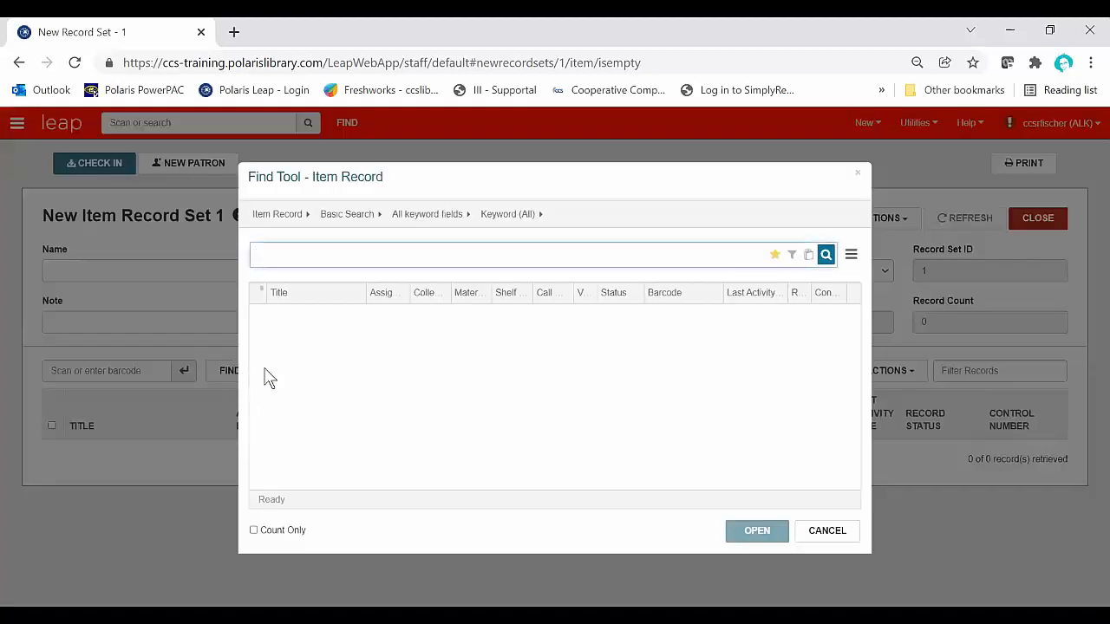
left_click(816, 537)
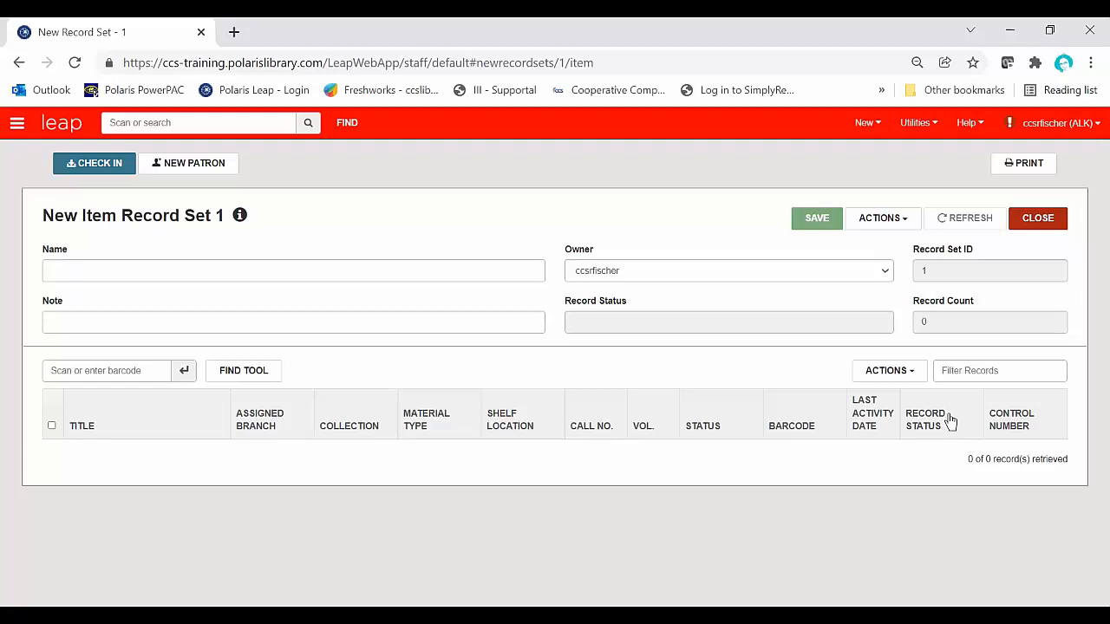
left_click(918, 375)
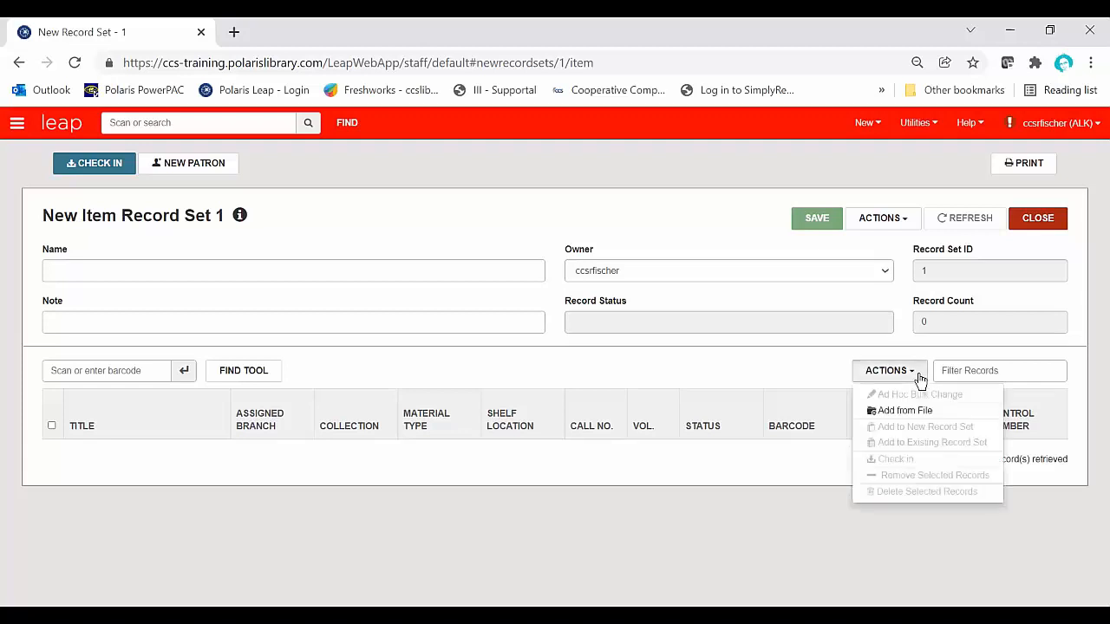
left_click(944, 415)
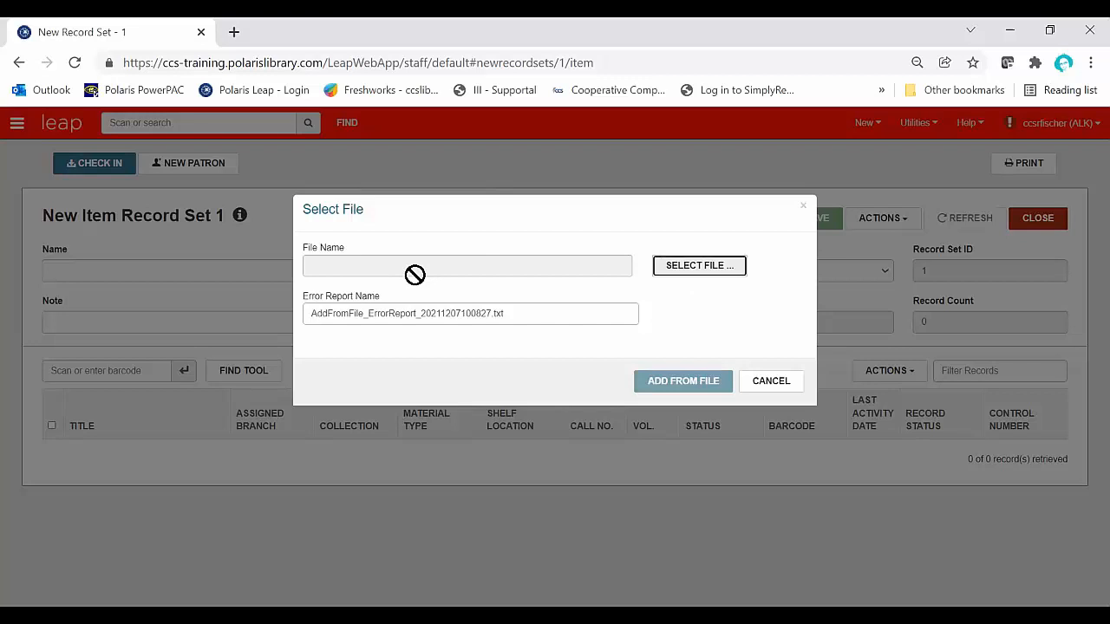
left_click(766, 382)
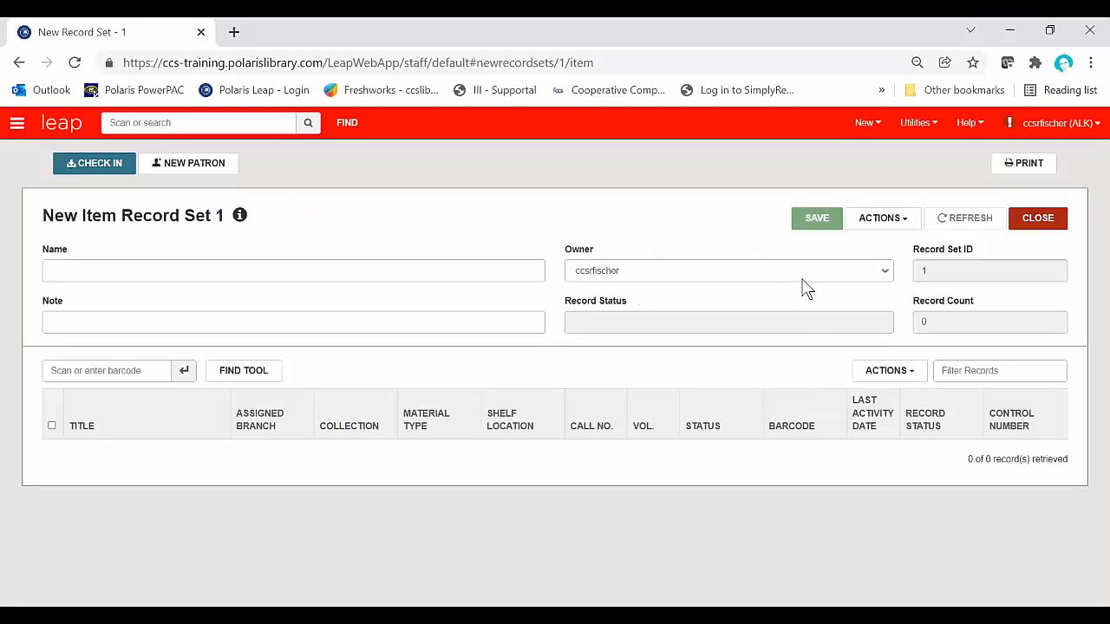
Step: Review the record-level and set-level actions of the new item record set, and close it without saving
left_click(900, 379)
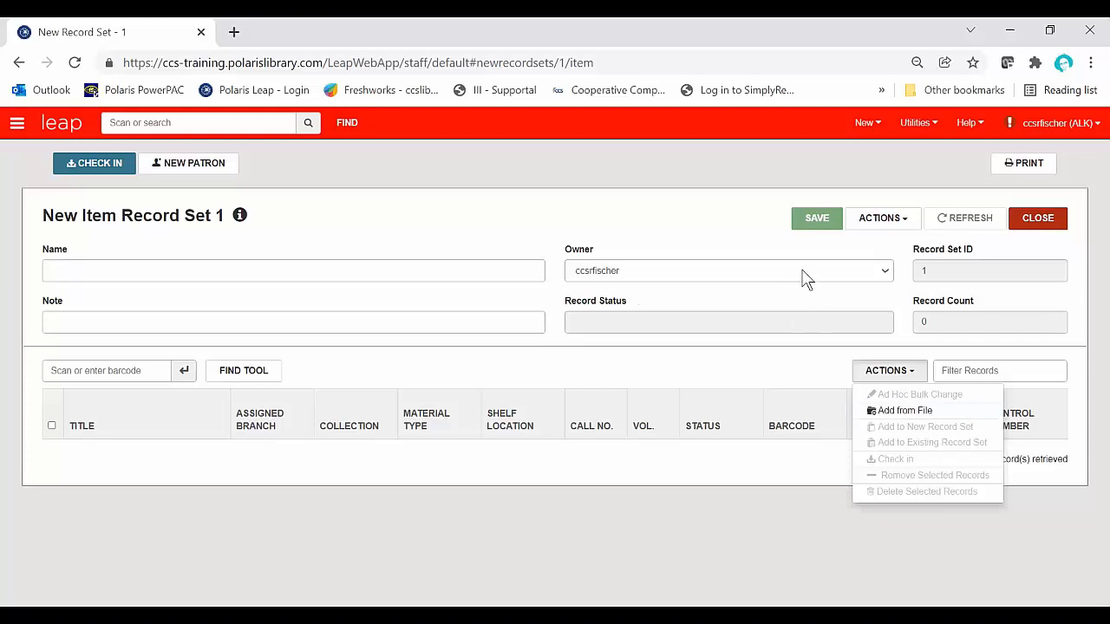
left_click(910, 225)
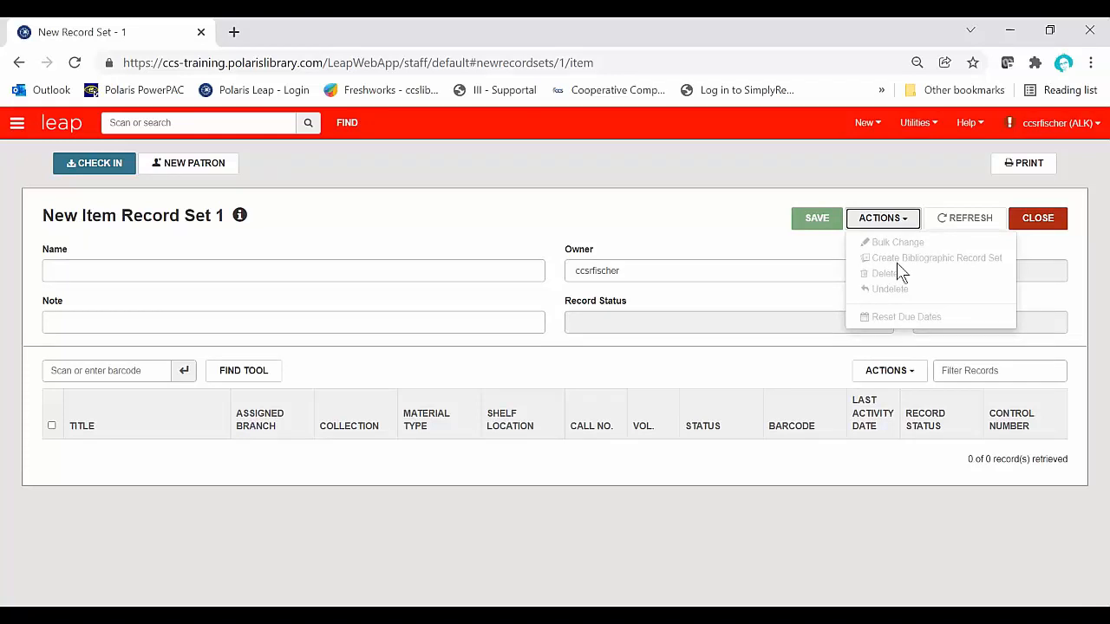
left_click(704, 239)
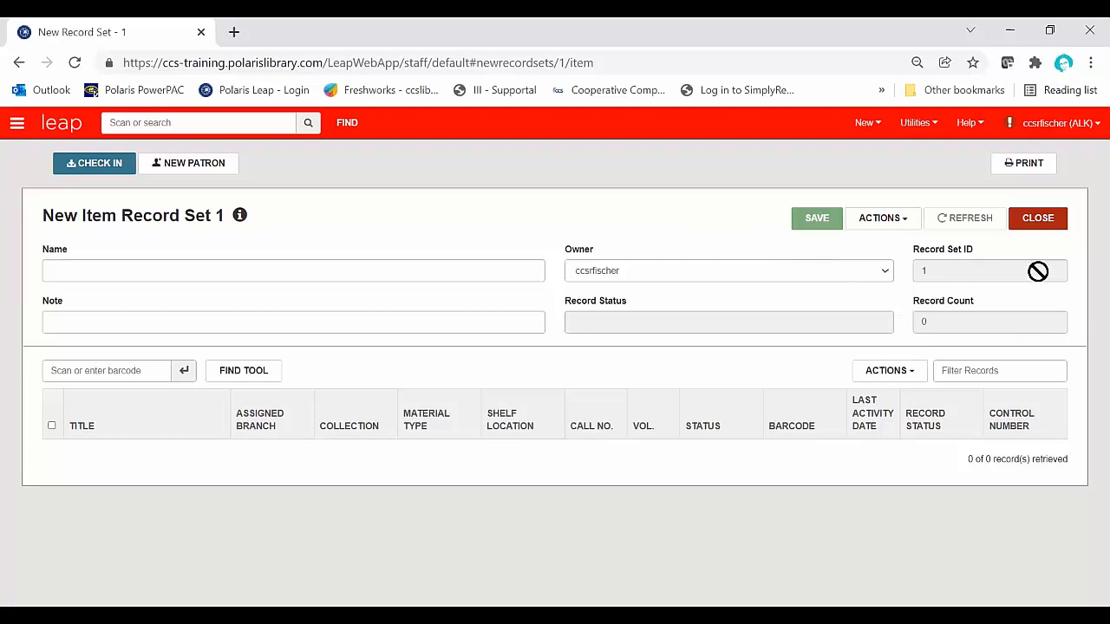
left_click(1039, 222)
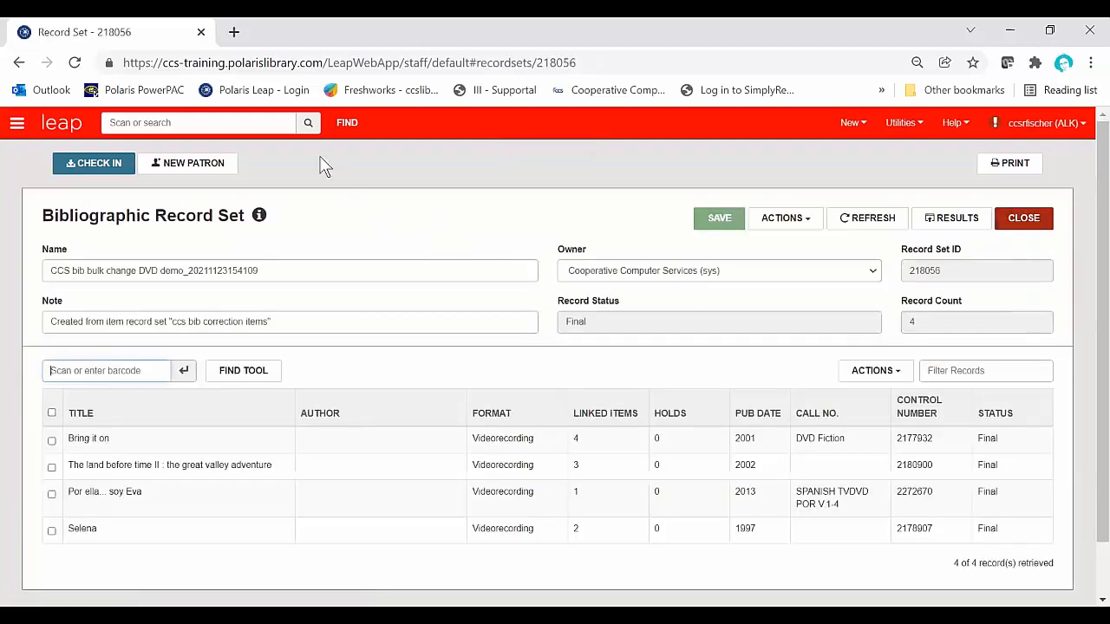
Step: View the bibliographic Find Tool and the actions available for the open bibliographic record set
left_click(348, 123)
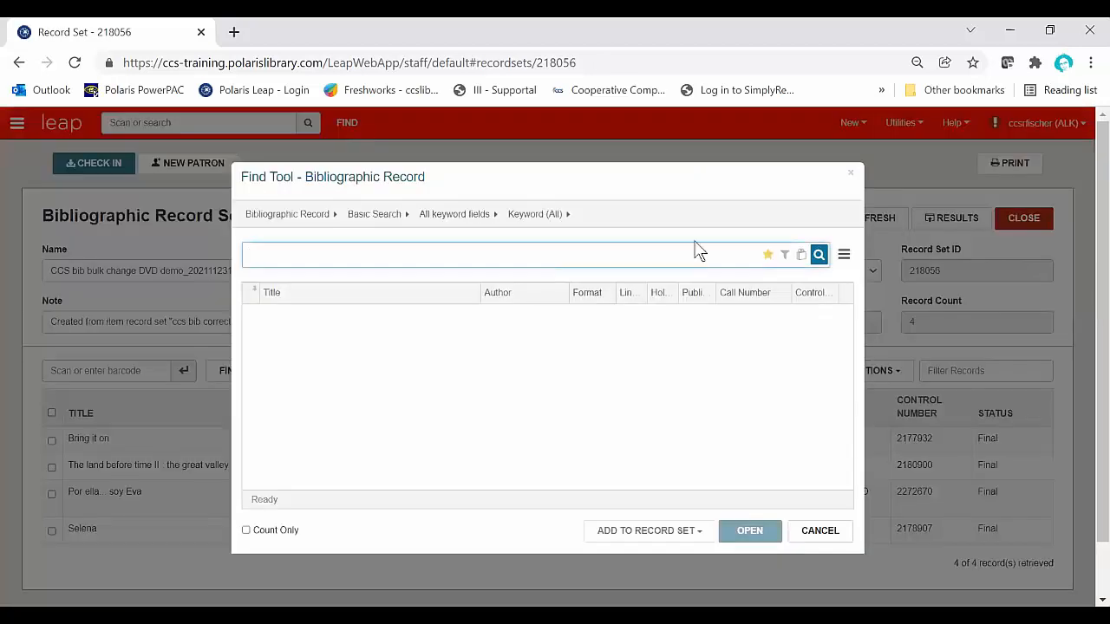
left_click(820, 530)
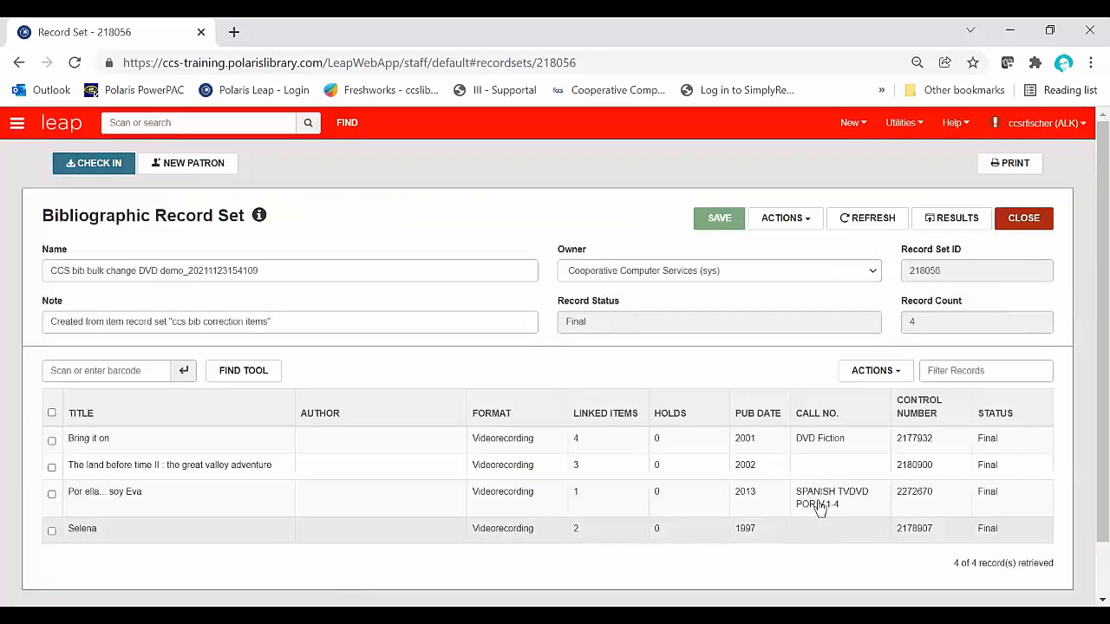
left_click(799, 224)
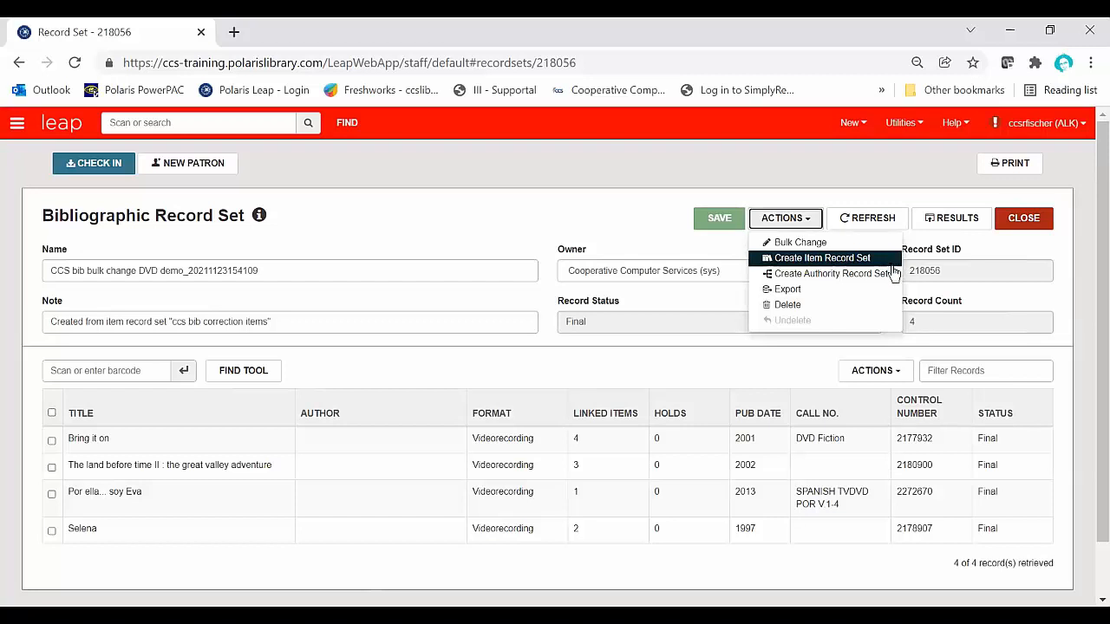
left_click(392, 187)
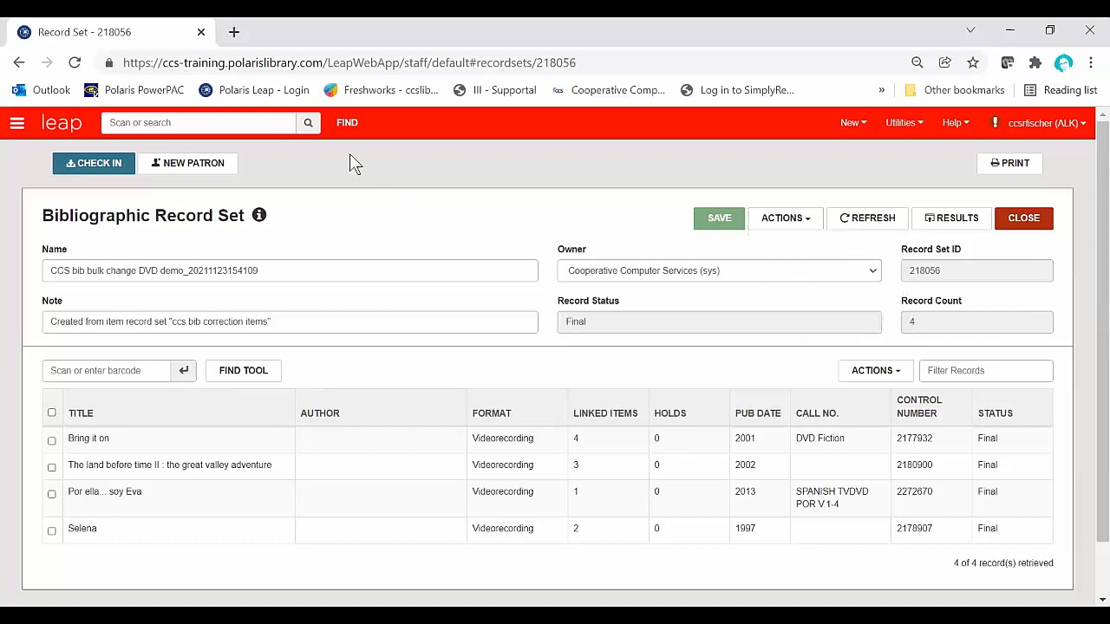
Step: Set the bibliographic Find Tool to send results to a new record set named cats
left_click(347, 122)
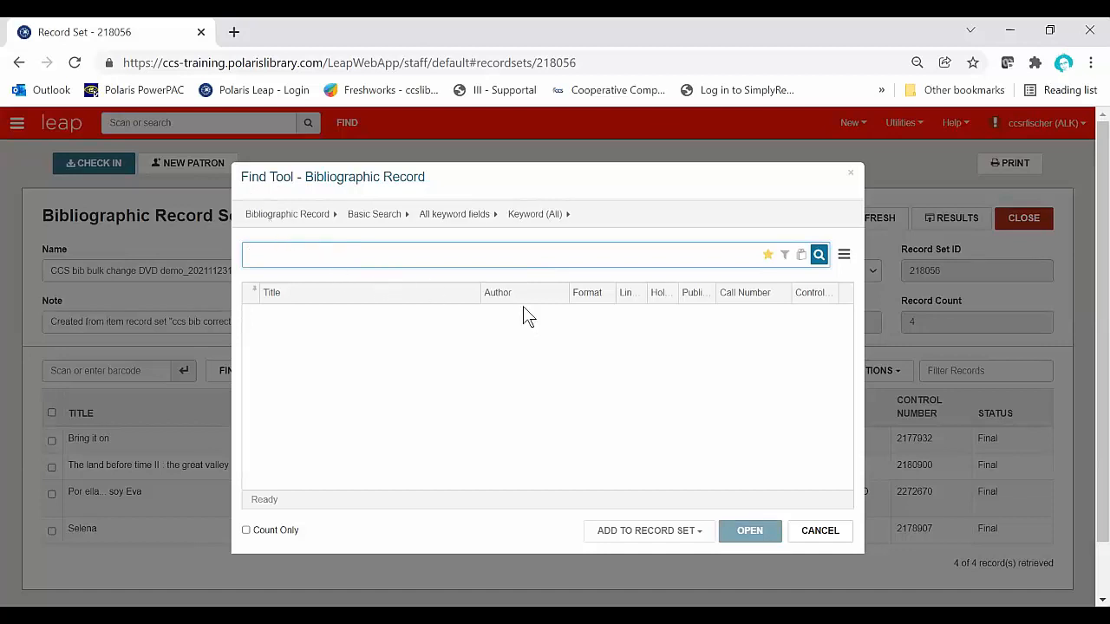
left_click(801, 254)
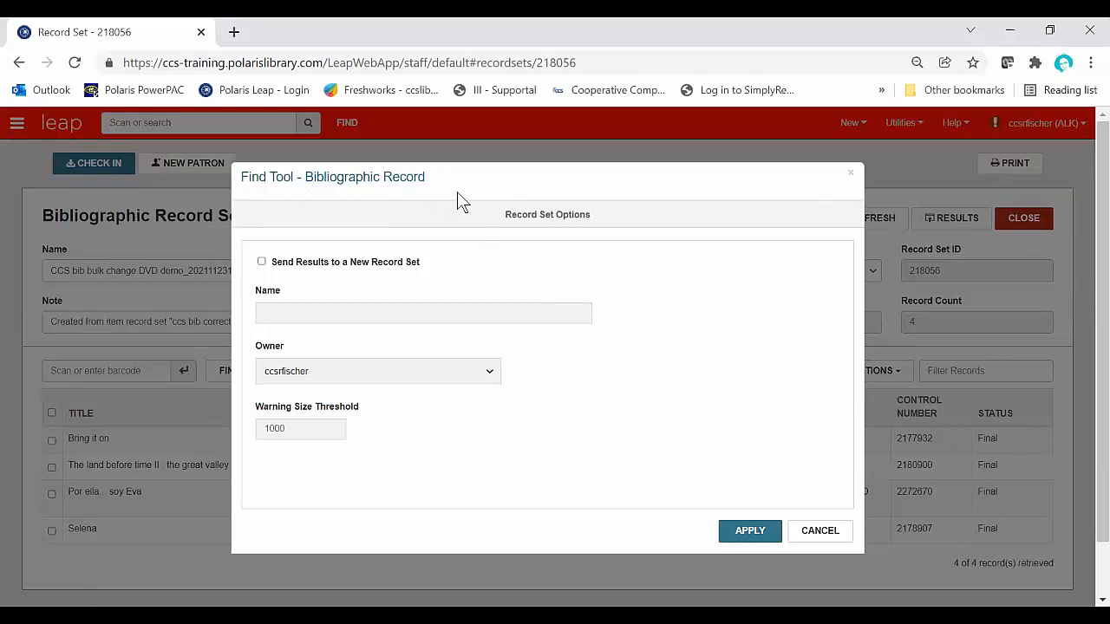
left_click(262, 262)
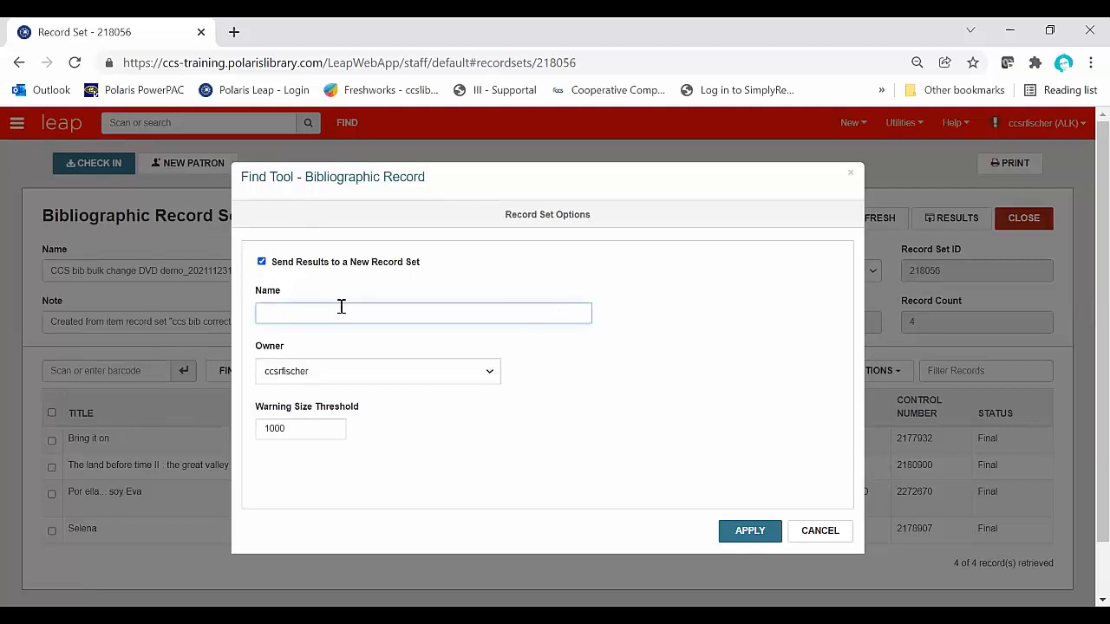
type("cats")
left_click(751, 531)
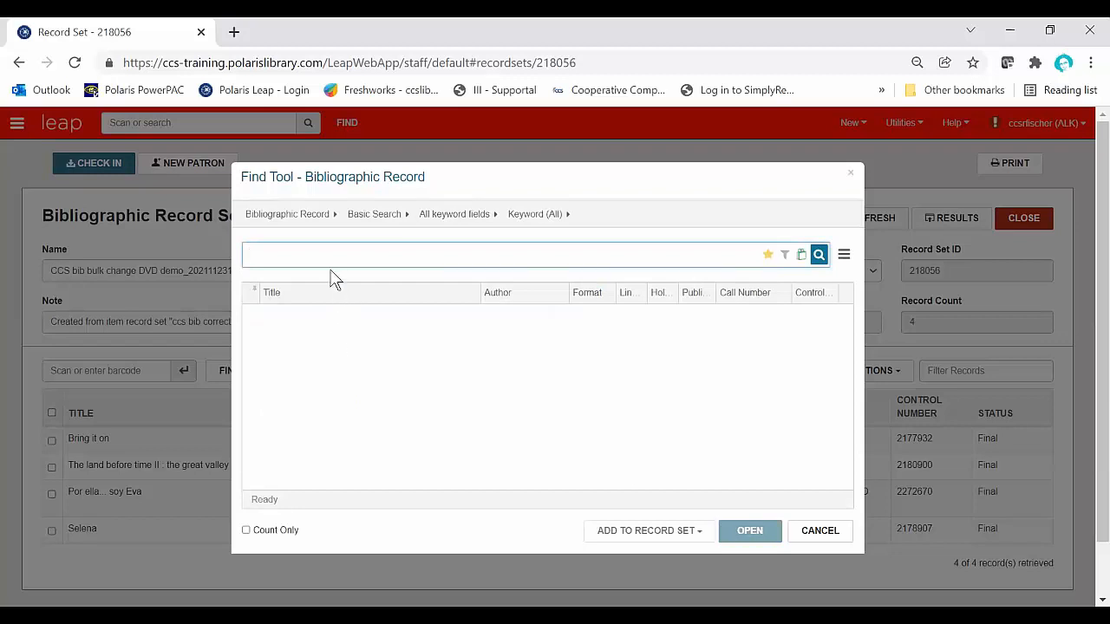
Step: Search bibliographic records for cats and create the large record set from the results without opening it
type("cats")
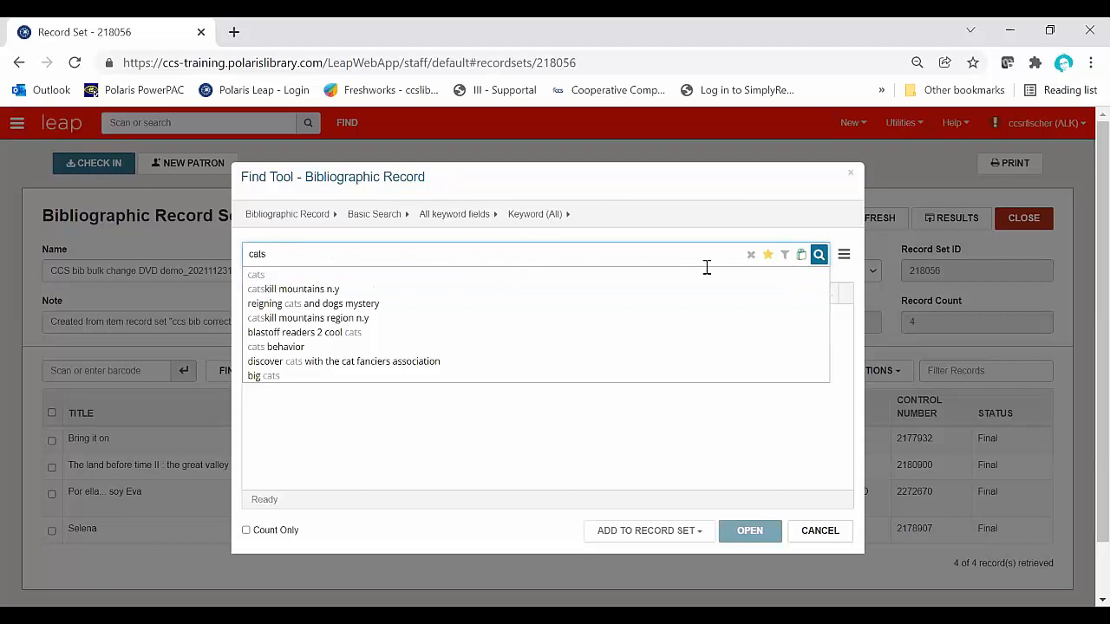
left_click(821, 256)
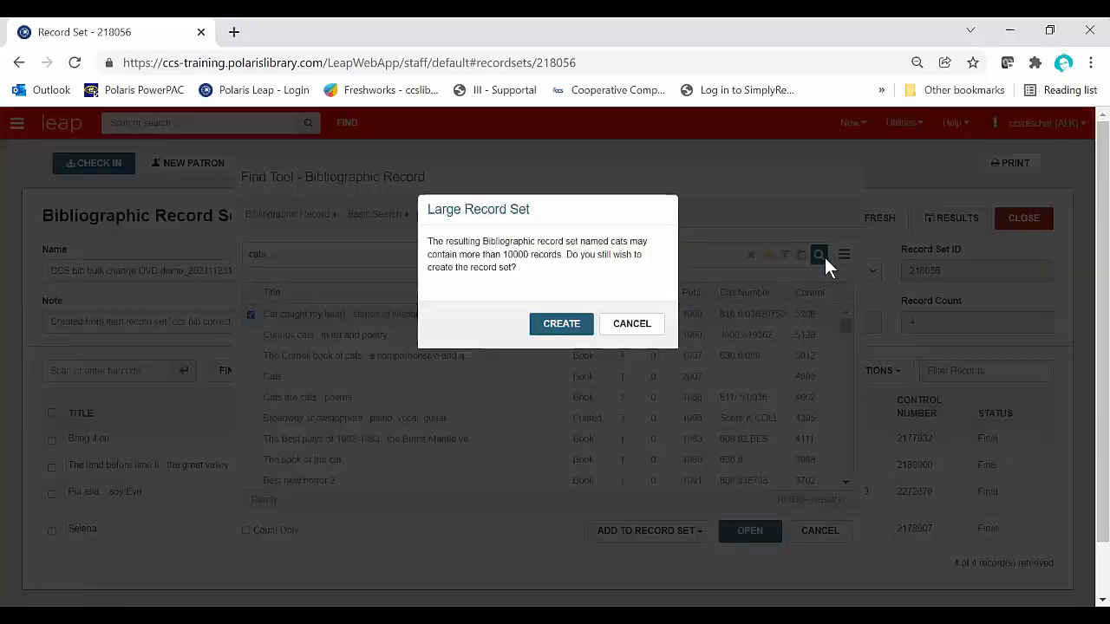
left_click(577, 327)
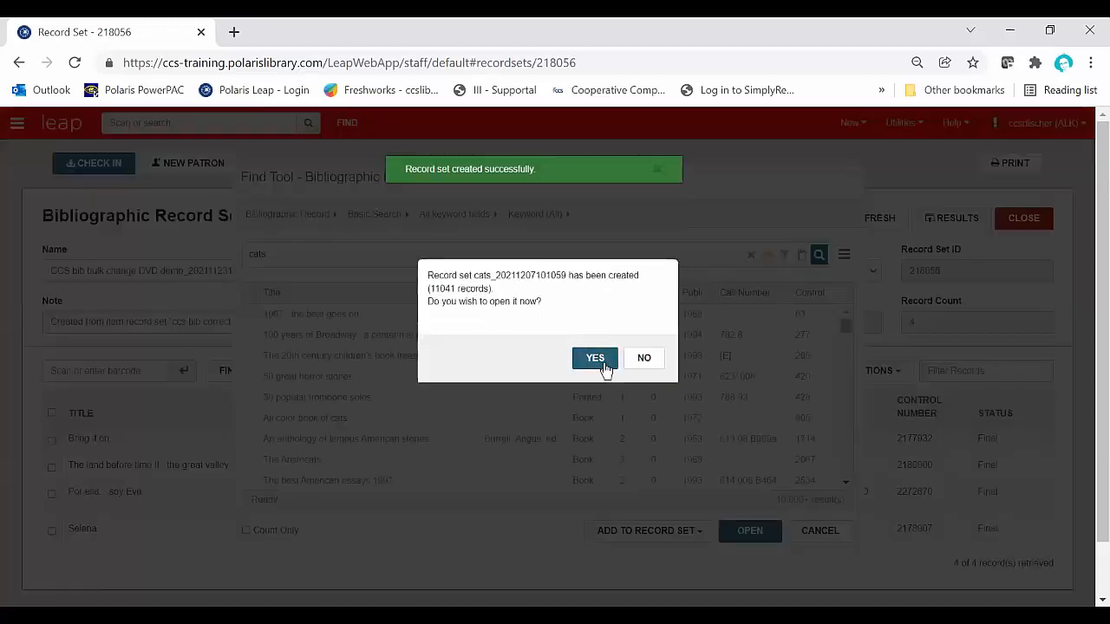
left_click(646, 359)
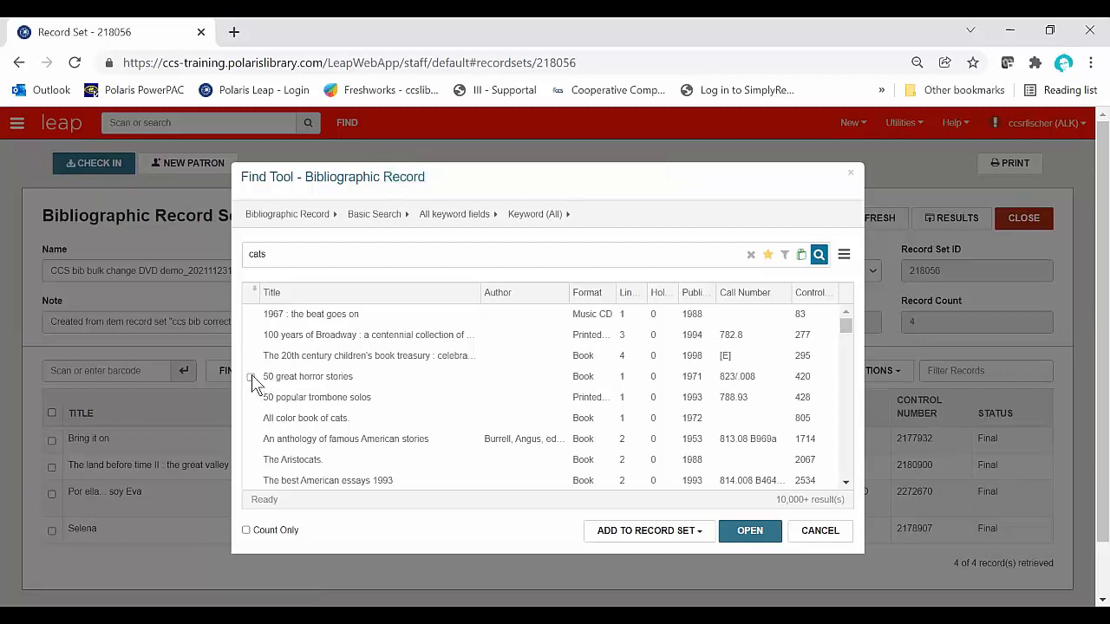
Step: Select the first four search results and try to add them to an existing record set, searching record set names for cats
left_click(251, 376)
left_click(250, 356)
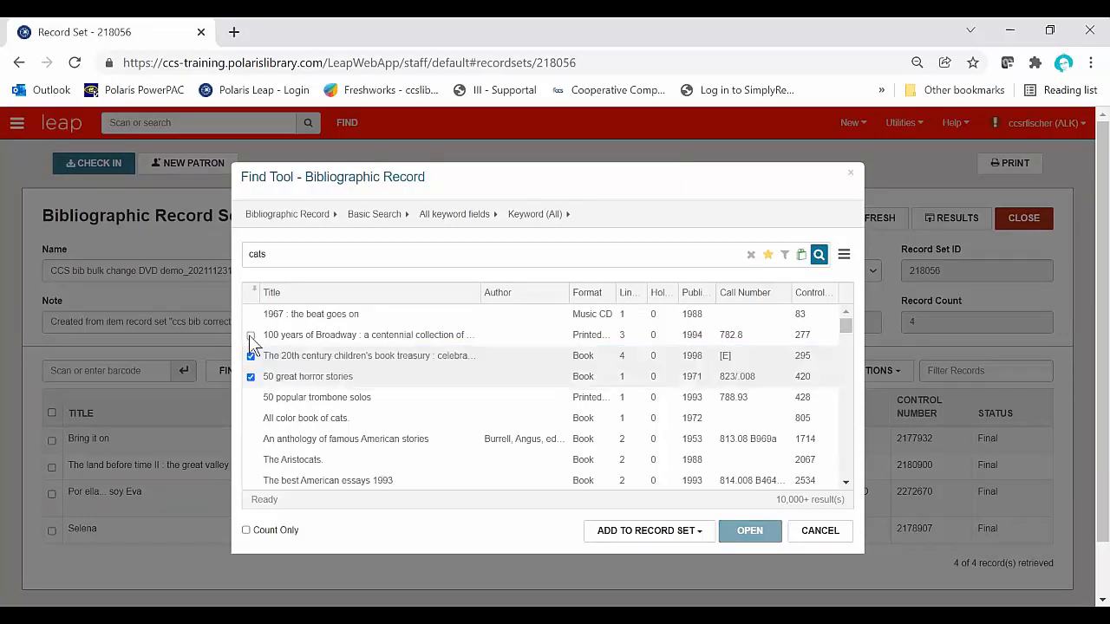
left_click(250, 336)
left_click(250, 314)
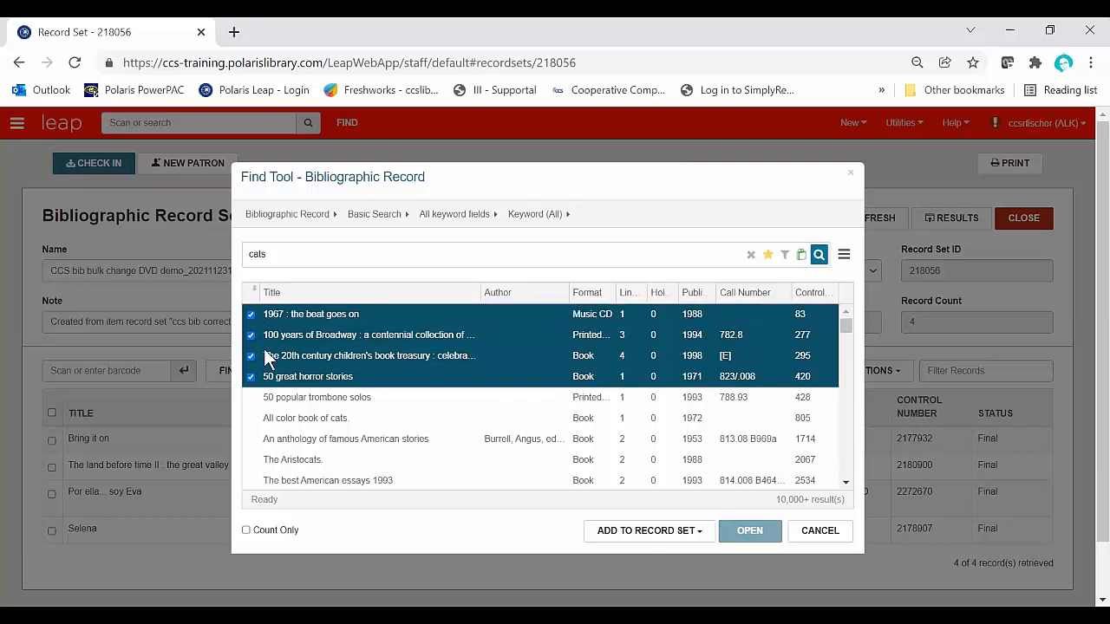
left_click(689, 536)
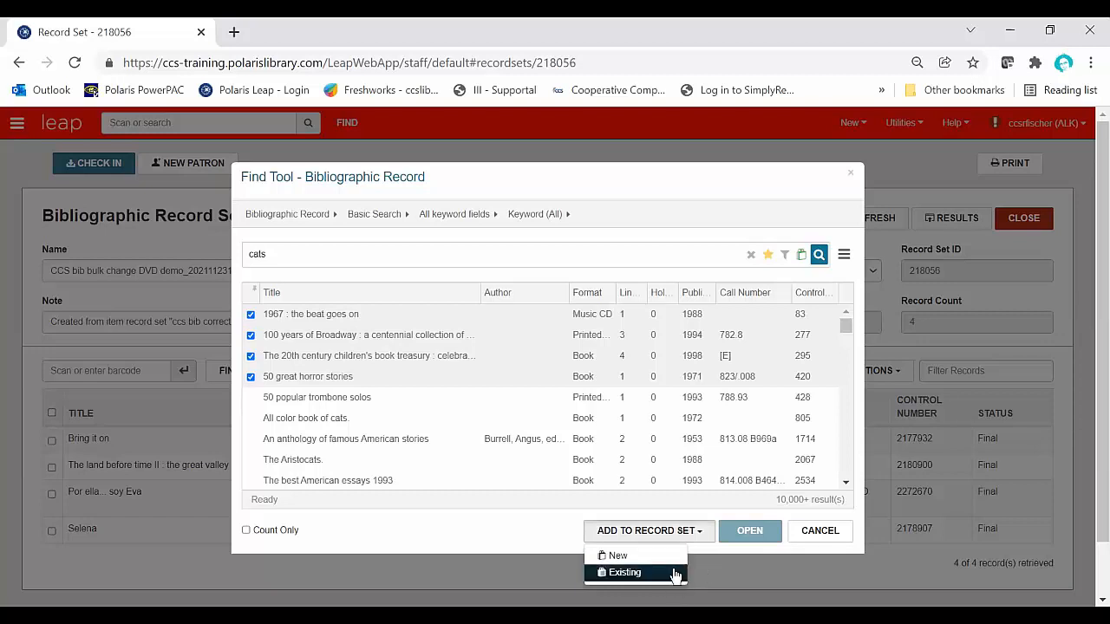
left_click(675, 574)
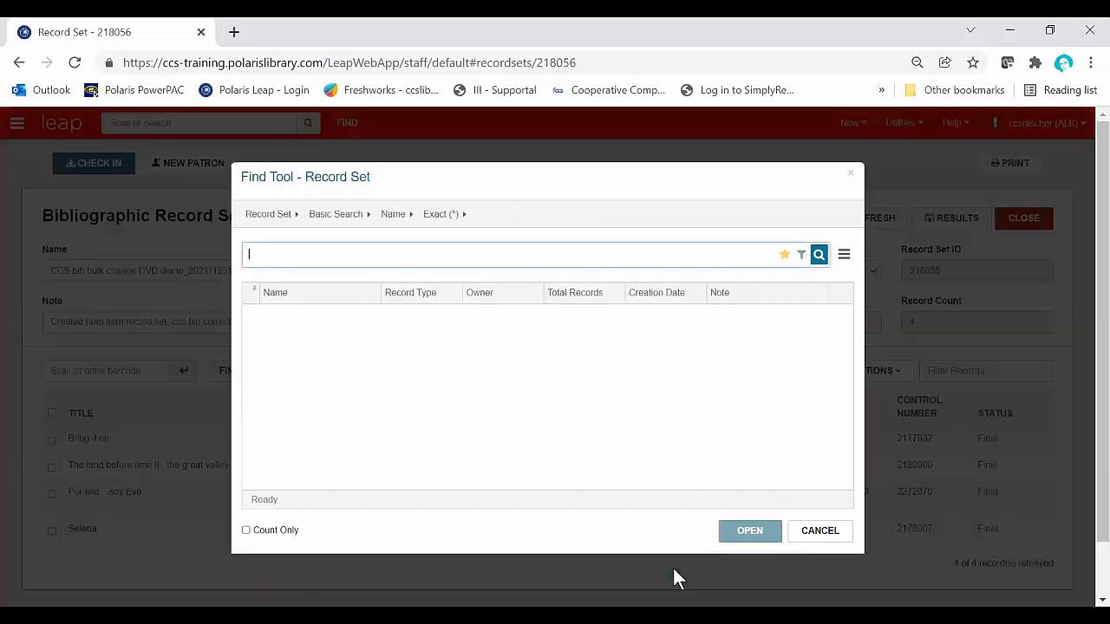
type("cats")
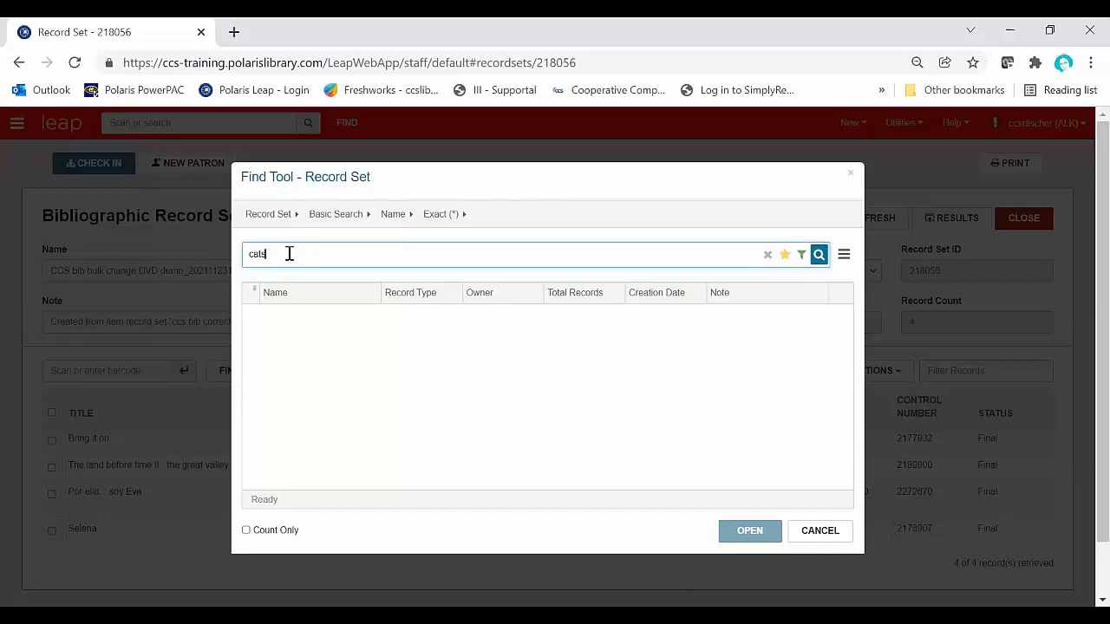
left_click(818, 255)
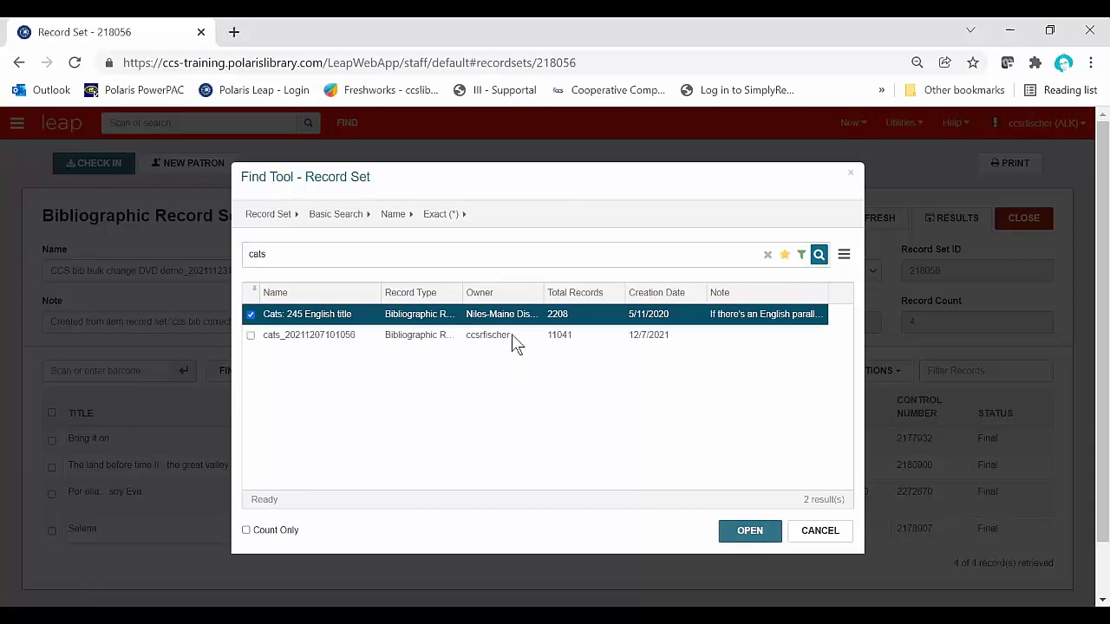
left_click(828, 533)
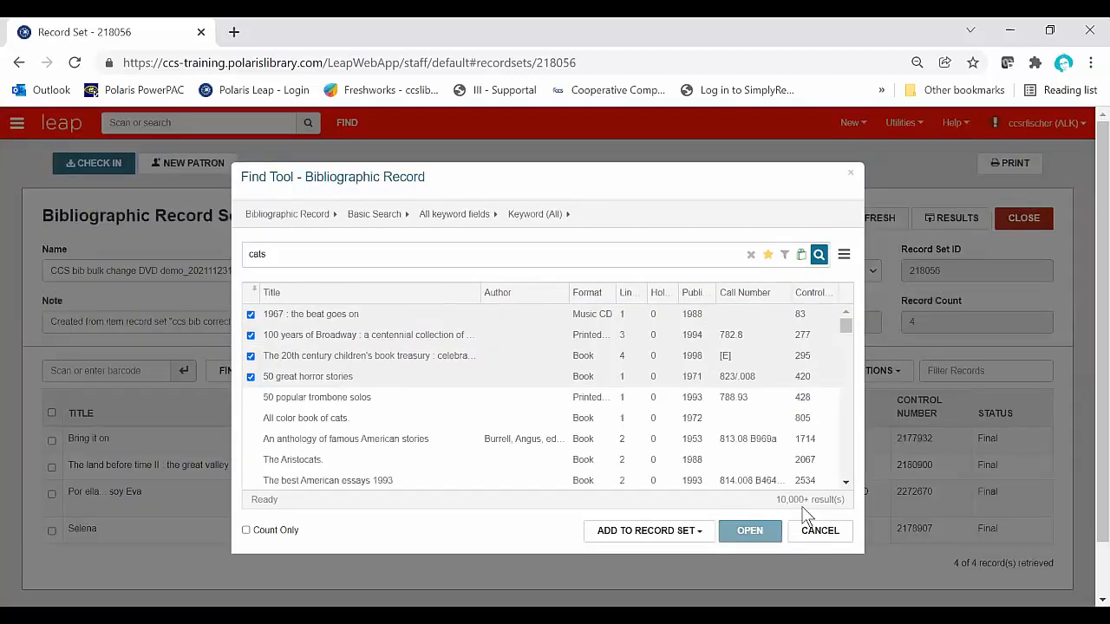
Step: Deselect the first four bibliographic search results
left_click(252, 377)
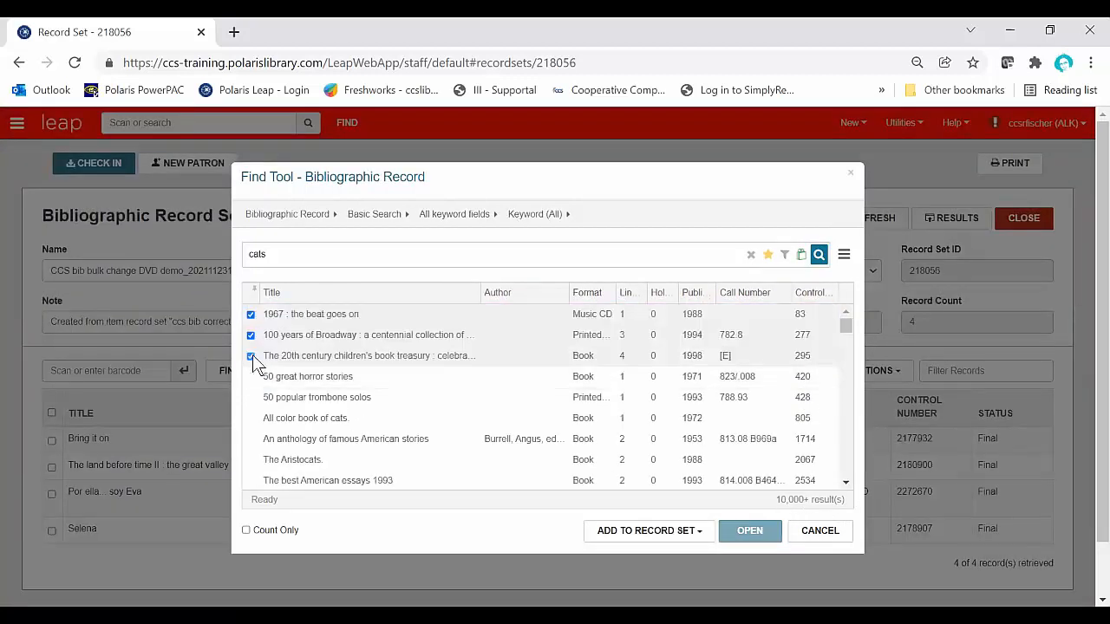
left_click(251, 356)
left_click(252, 334)
left_click(251, 315)
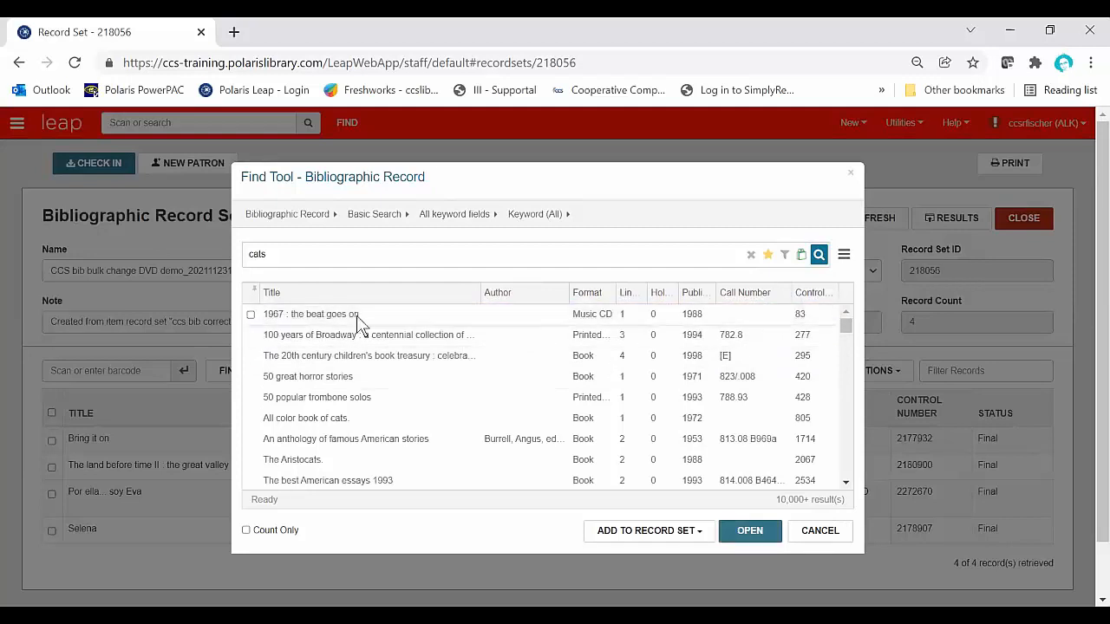
Step: Open the bibliographic record 1967 : the beat goes on to examine its record set options, and close the record
left_click(359, 316)
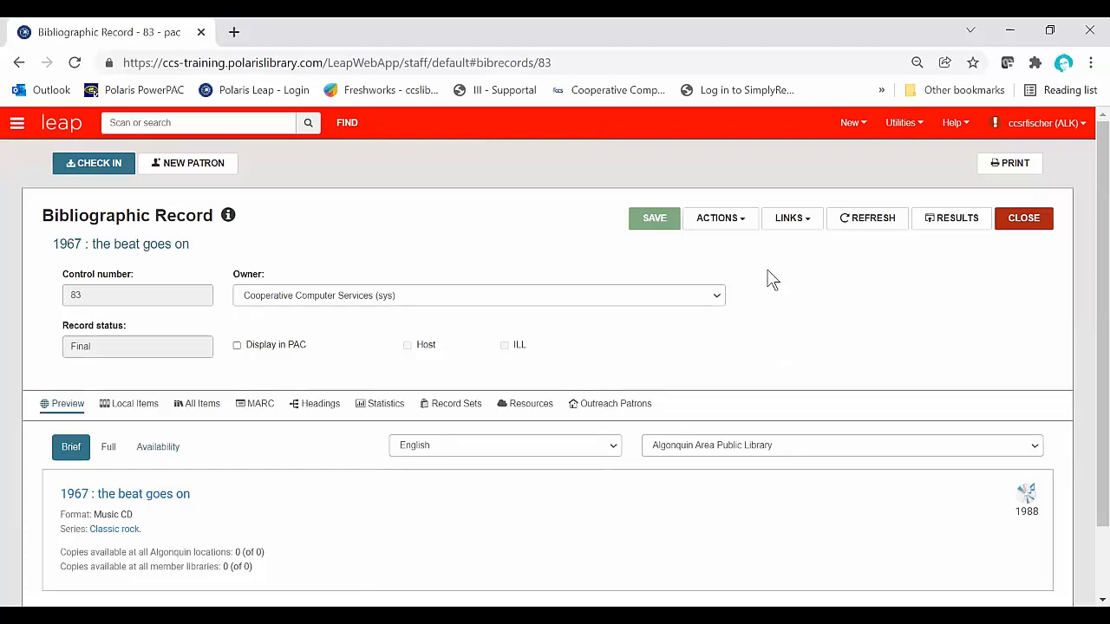
left_click(744, 229)
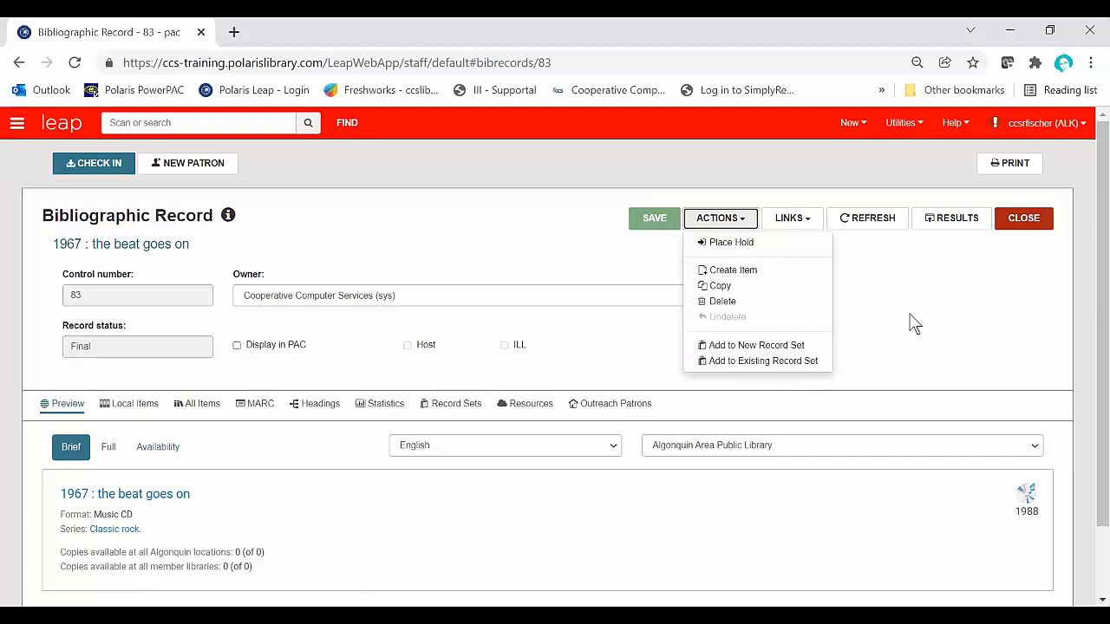
left_click(1016, 225)
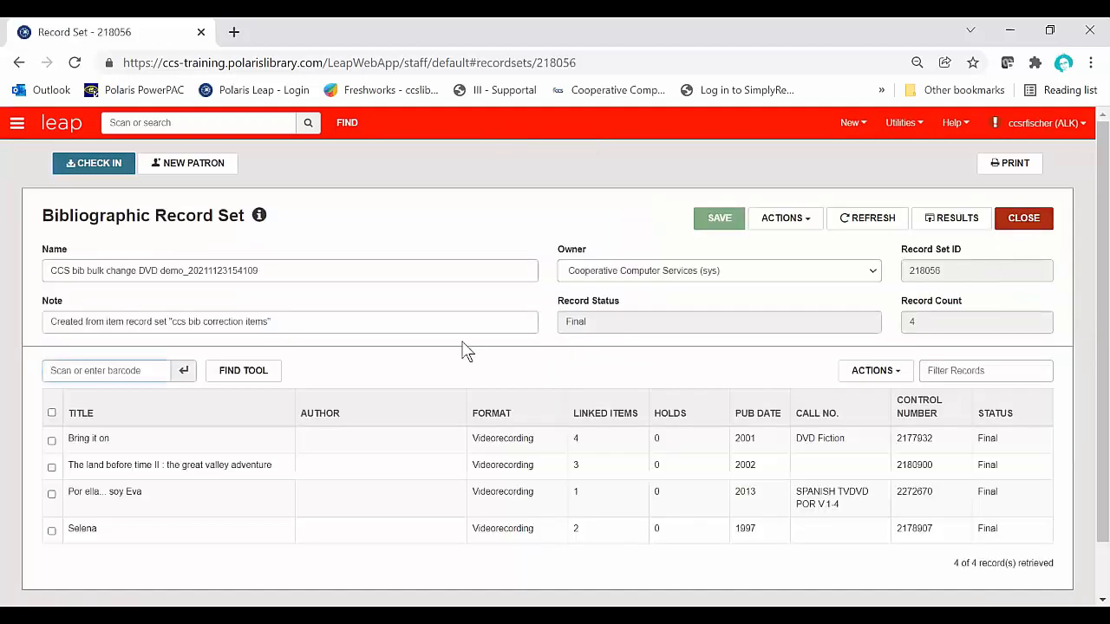
Step: Show the list of currently open workforms and hide it again
left_click(16, 124)
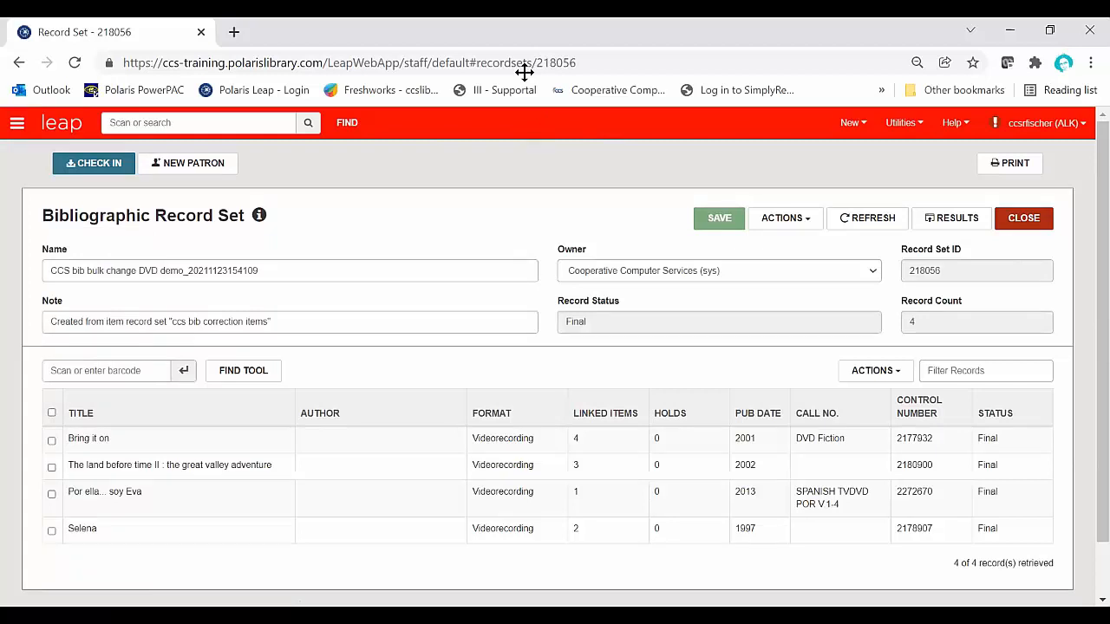
left_click(516, 137)
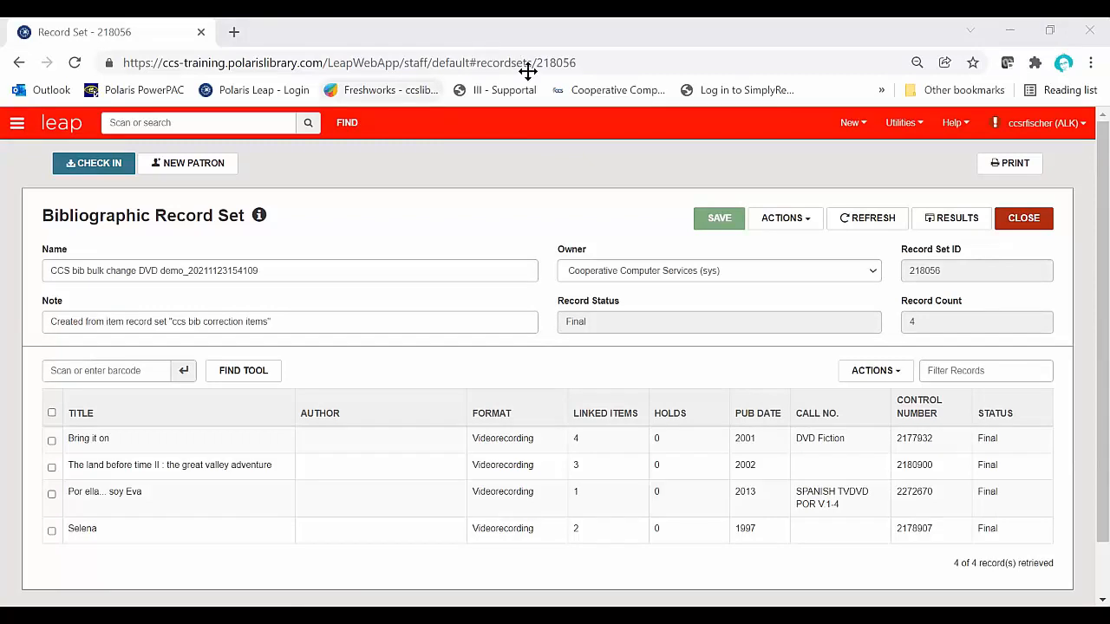
left_click(18, 125)
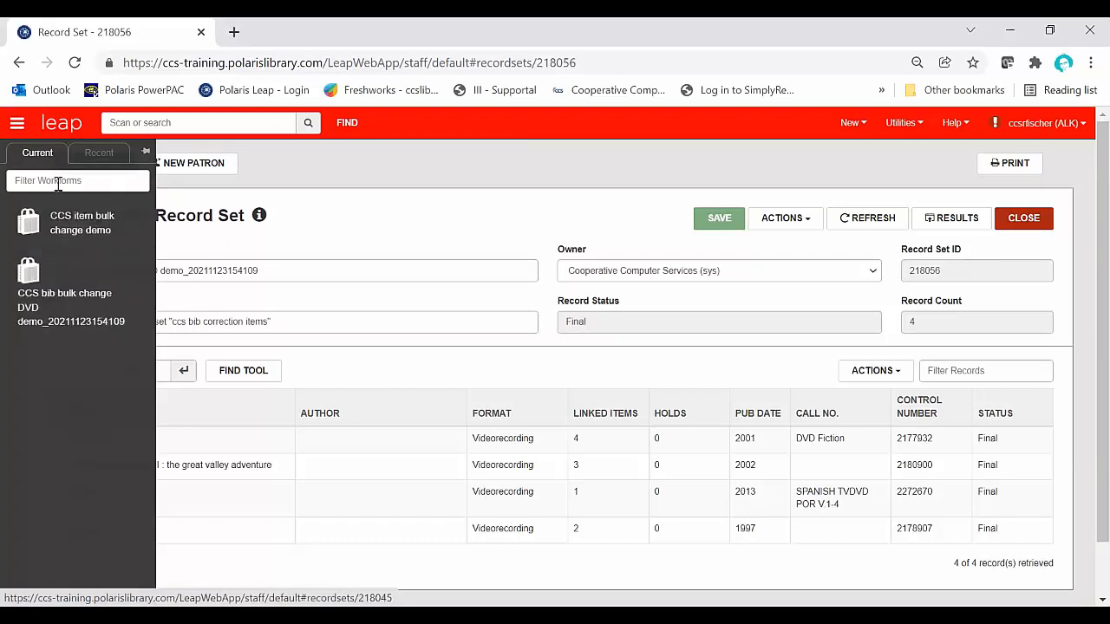
left_click(21, 124)
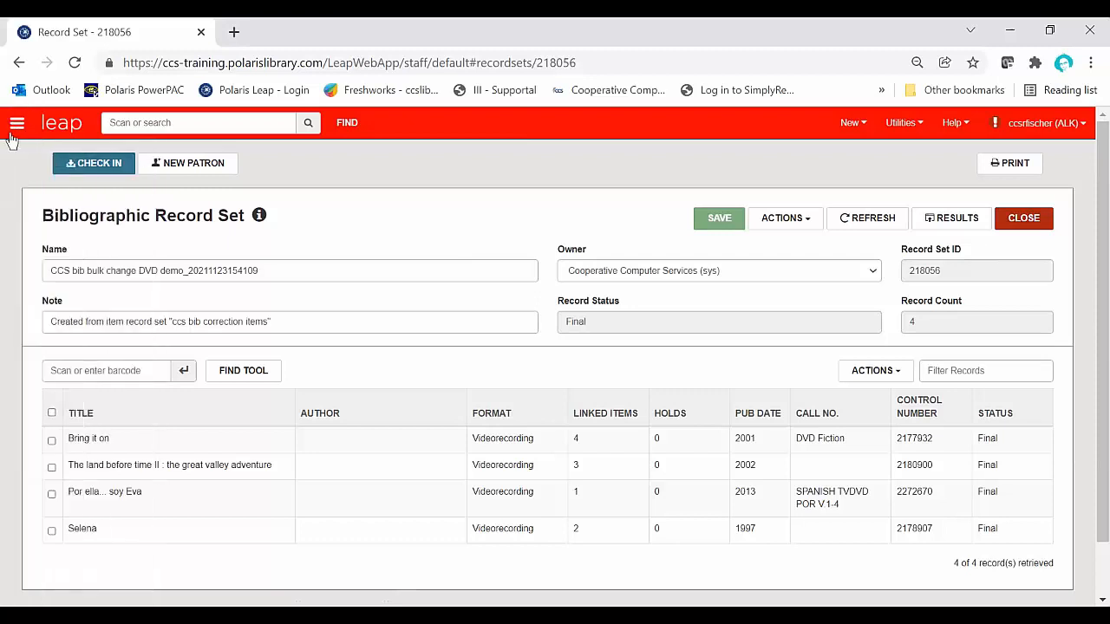
Step: Pin the workform list, compare its current and recent workforms, and unpin it
left_click(17, 126)
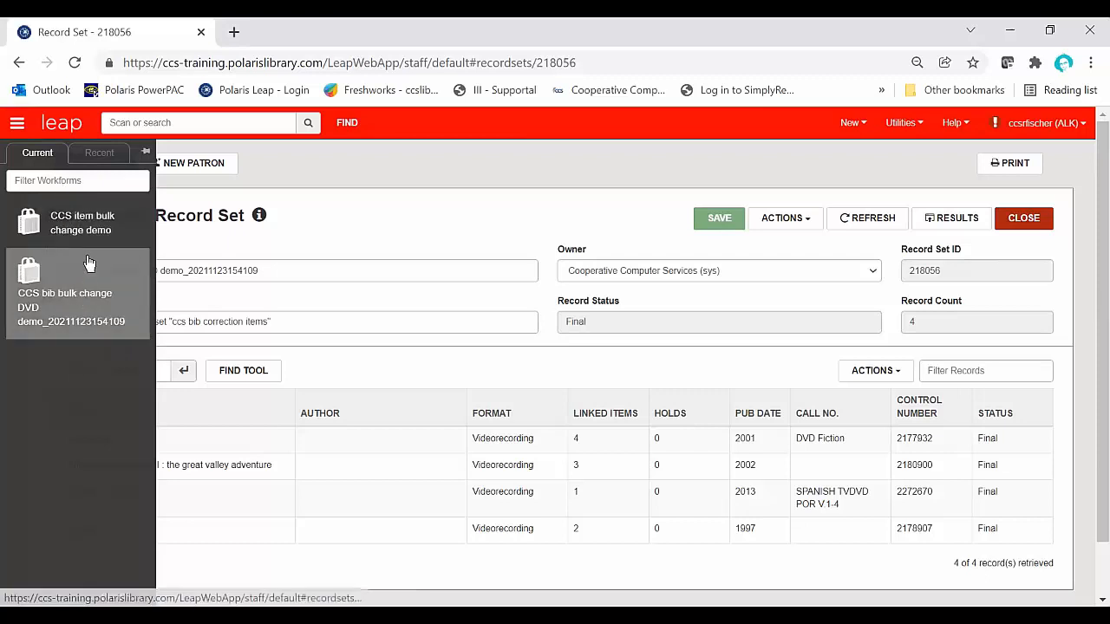
left_click(144, 152)
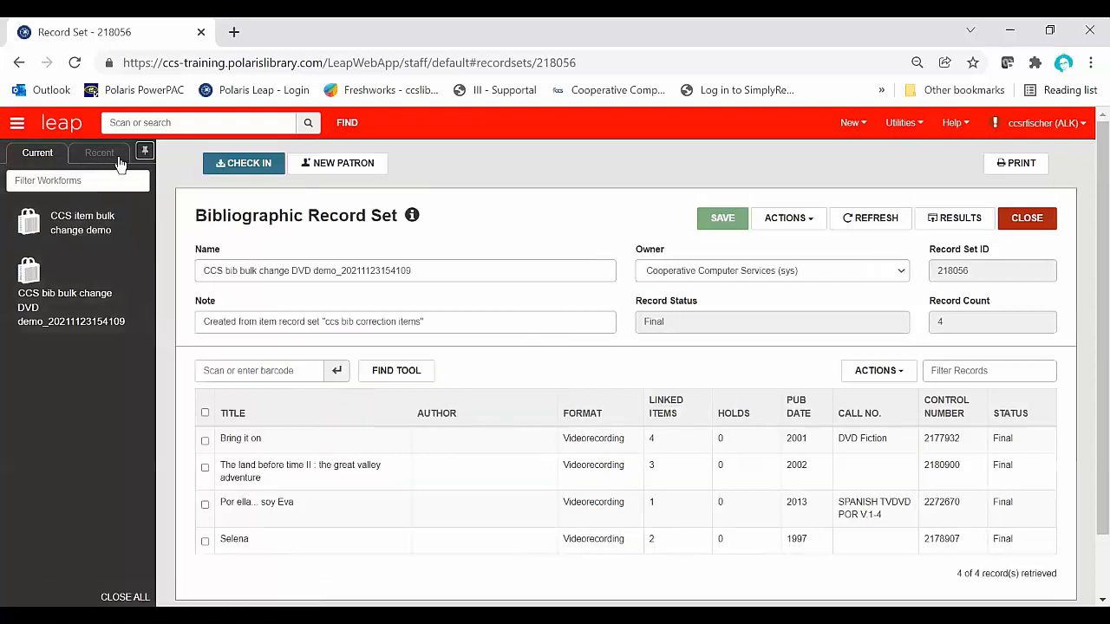
left_click(118, 158)
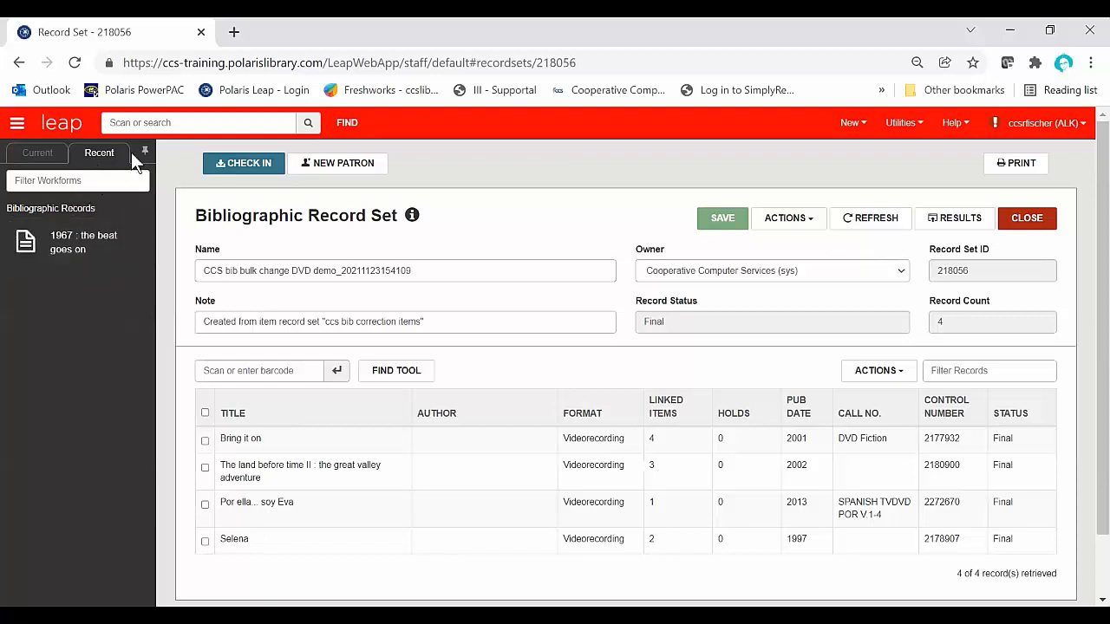
left_click(26, 156)
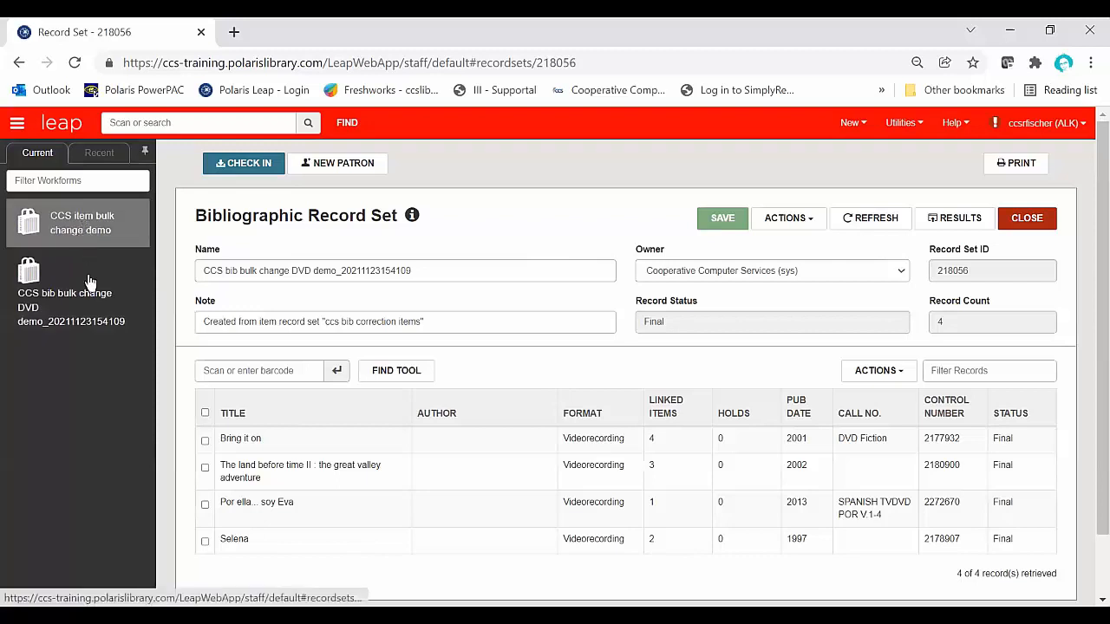
left_click(97, 153)
left_click(37, 156)
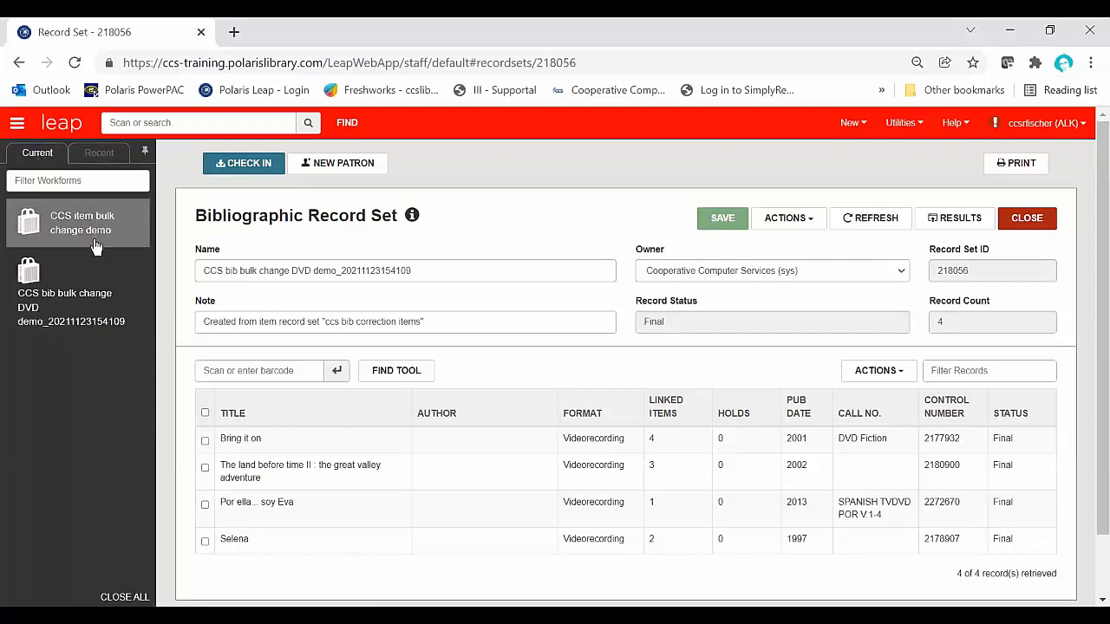
left_click(145, 152)
Step: Switch to the open item record set CCS item bulk change demo
left_click(15, 126)
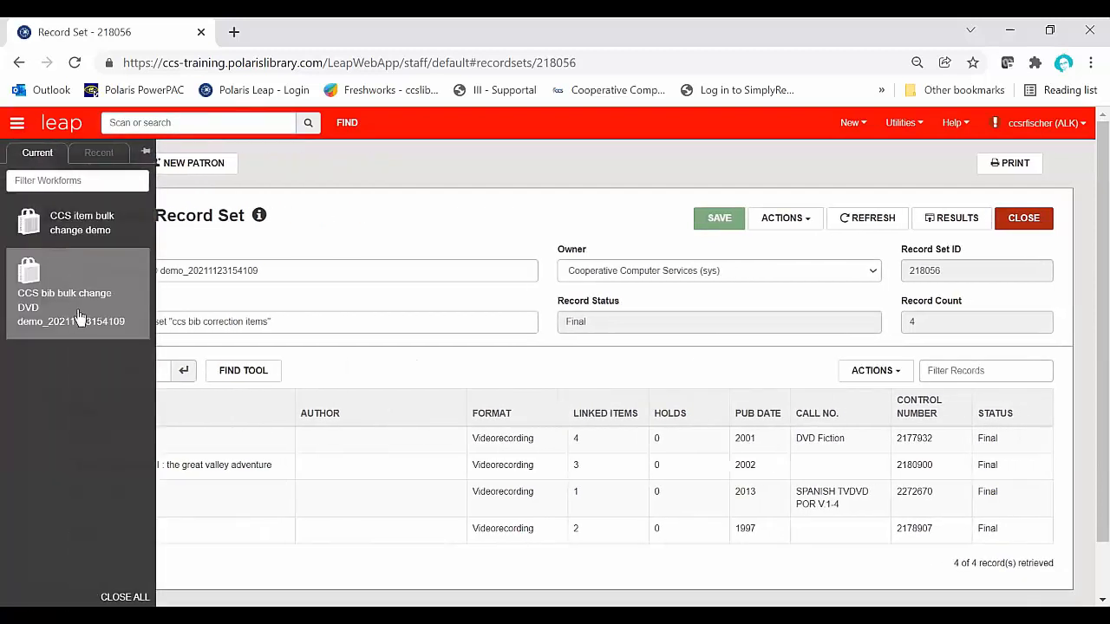
left_click(80, 223)
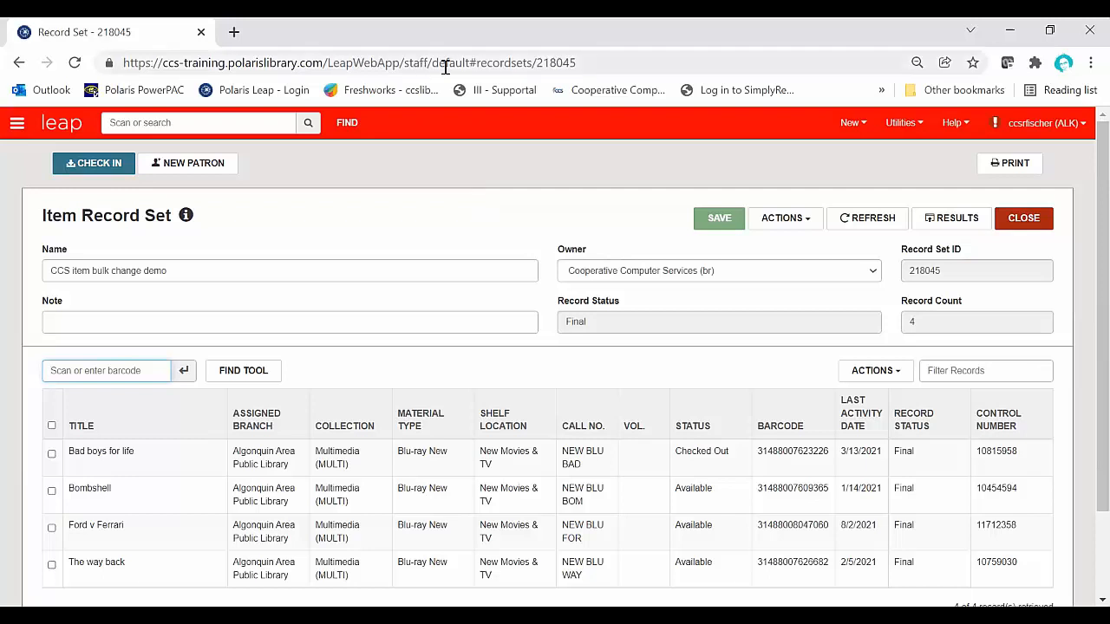
left_click(504, 49)
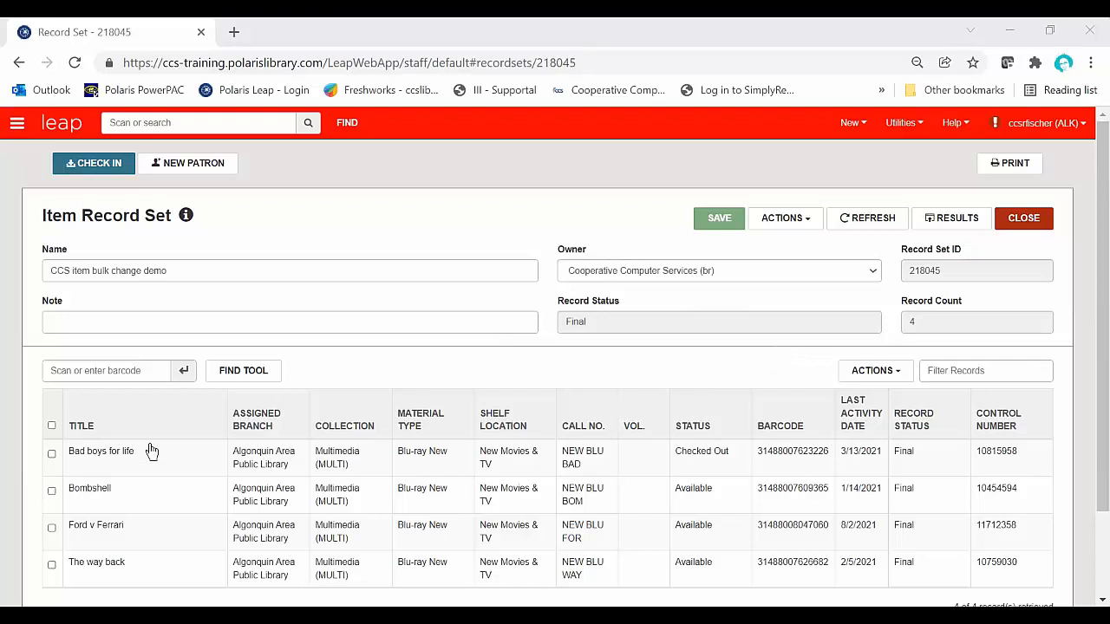
Step: Select Bad boys for life and Bombshell to examine the actions for selected records, and deselect both items
left_click(51, 453)
left_click(51, 492)
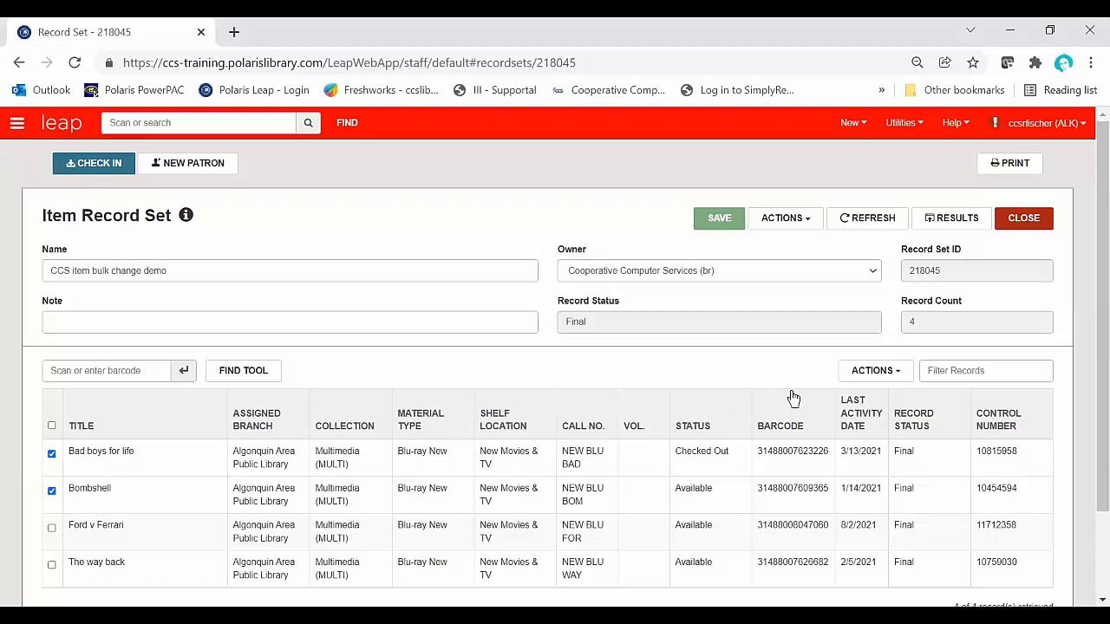
left_click(899, 373)
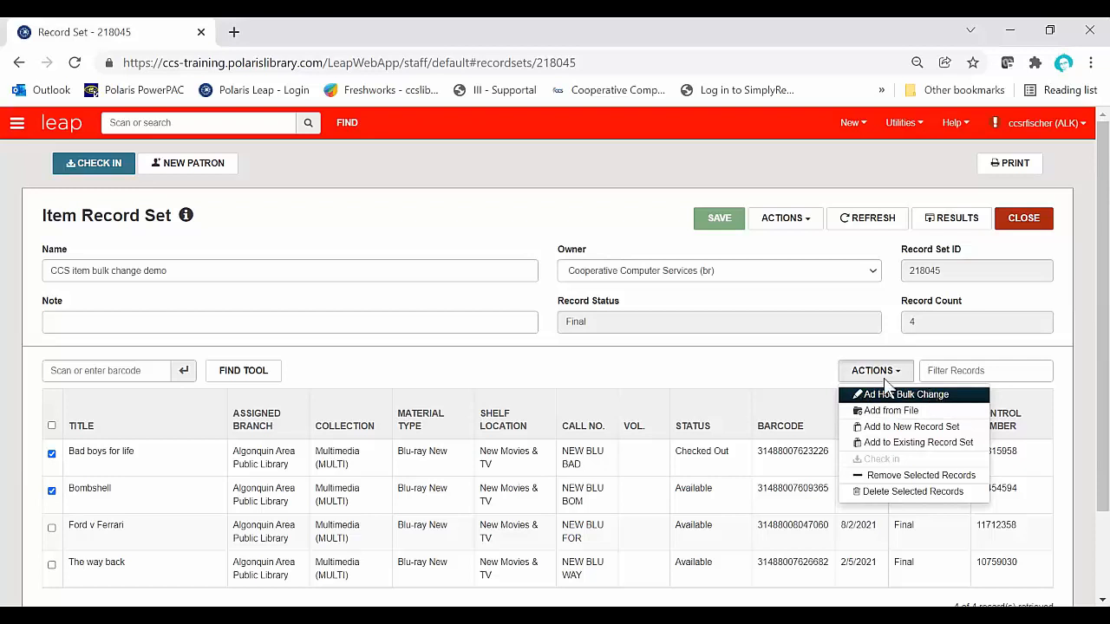
left_click(55, 459)
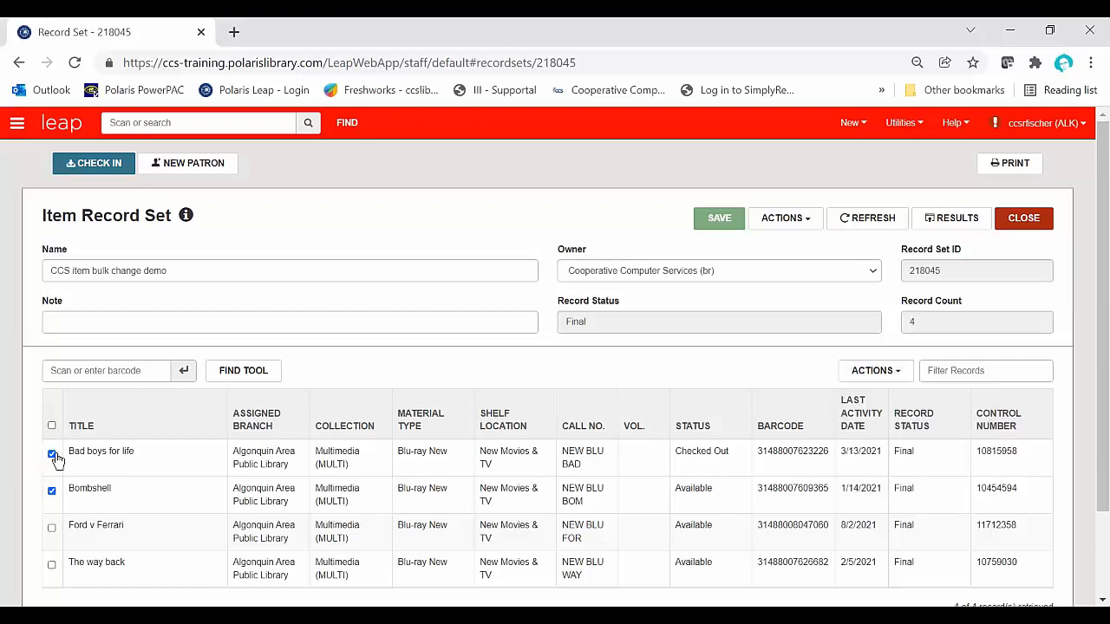
left_click(51, 454)
left_click(51, 491)
Step: Start a bulk change for the whole CCS item bulk change demo record set
left_click(815, 227)
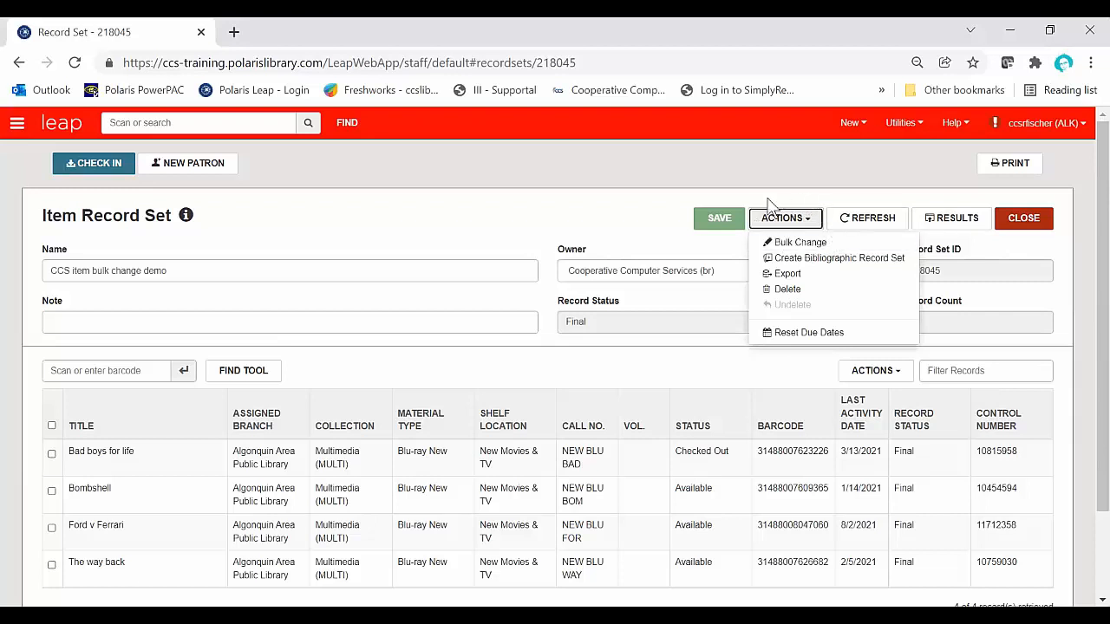
left_click(854, 244)
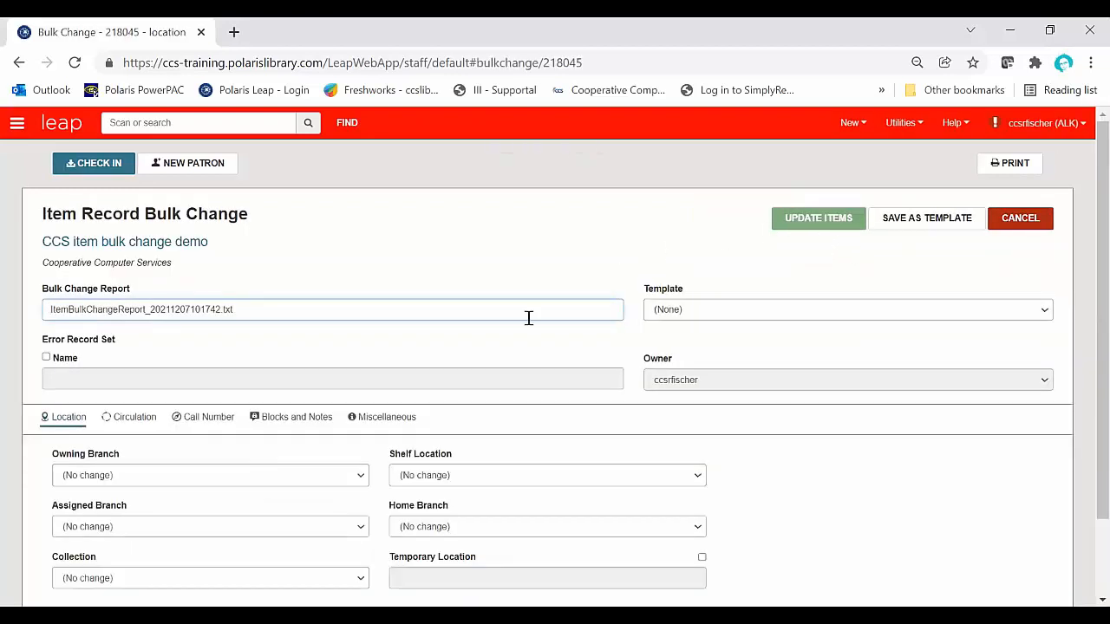
scroll(787, 389, "down", 2)
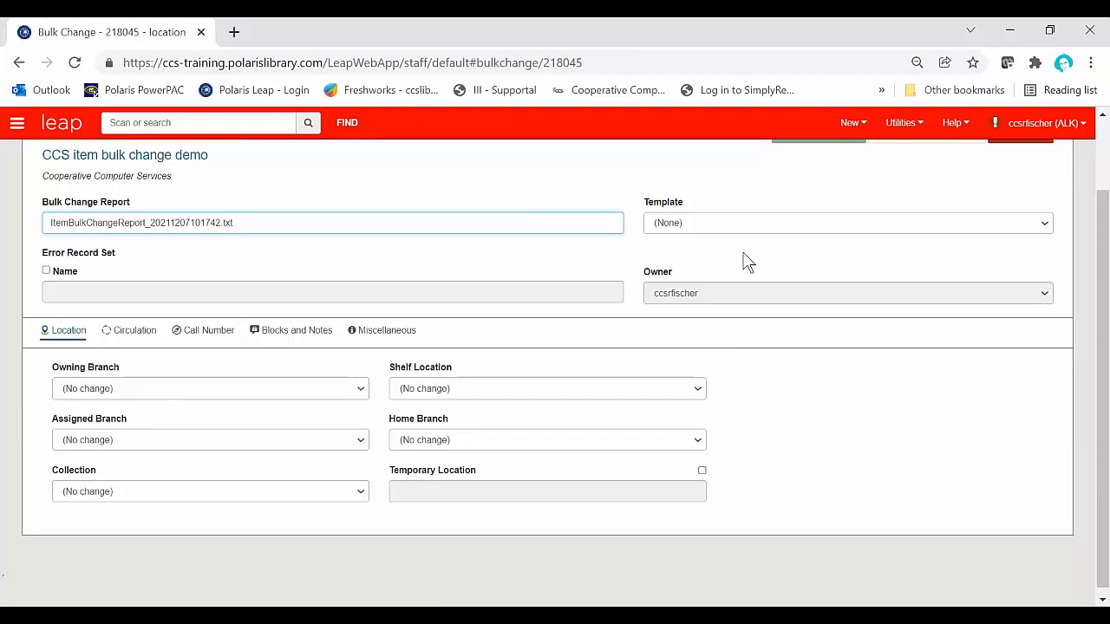
left_click(795, 245)
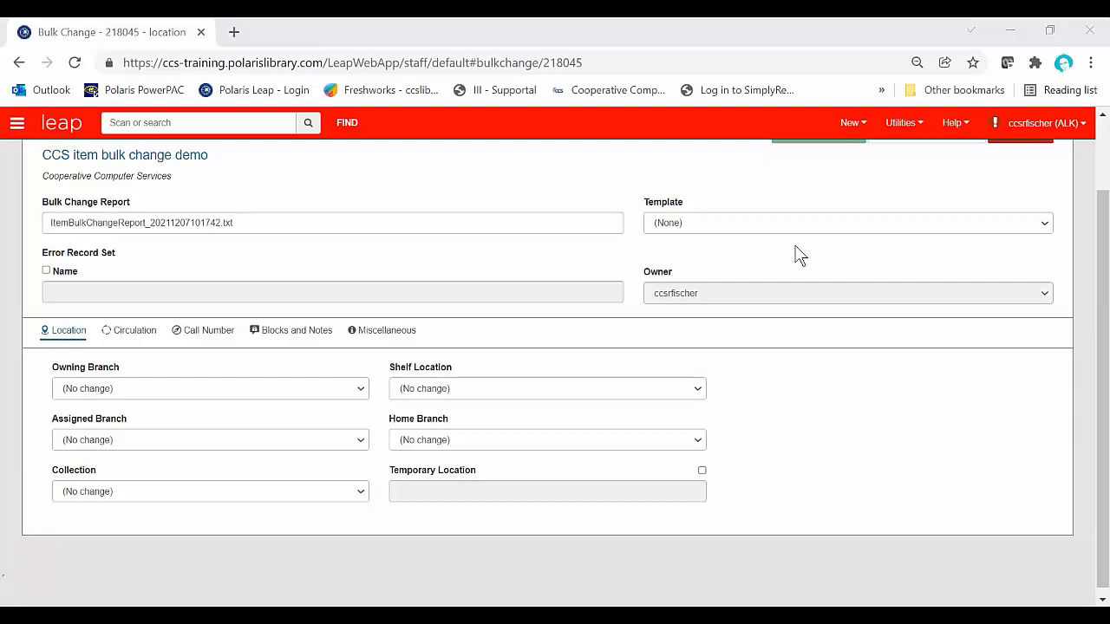
Step: Set the bulk change's Shelf Location to Adult Blu-ray
left_click(665, 384)
scroll(634, 387, "down", 2)
scroll(602, 342, "up", 4)
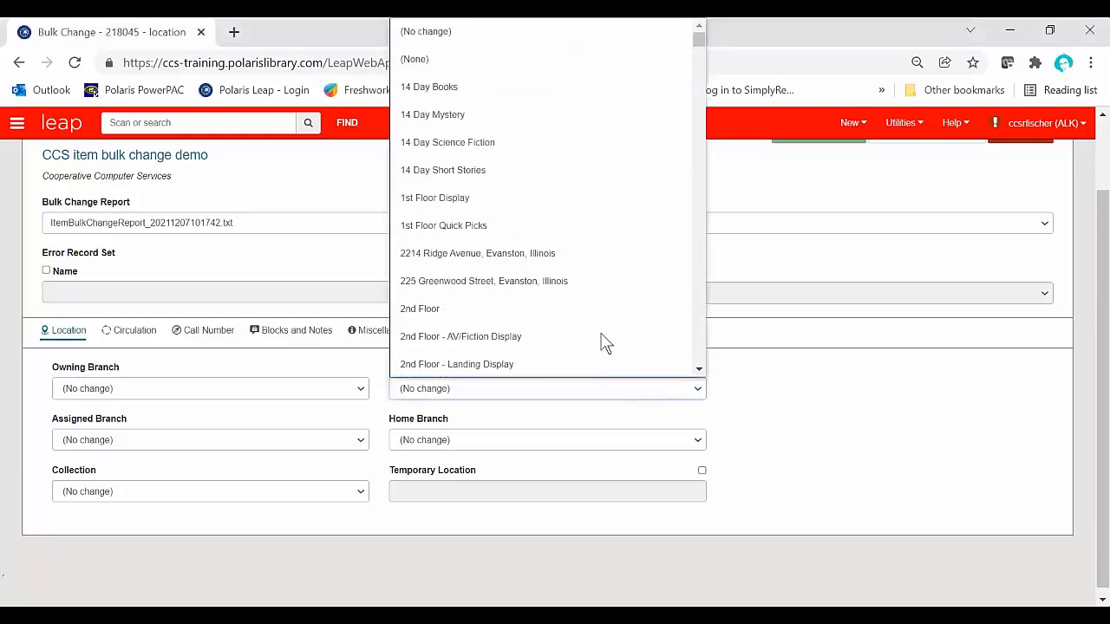
scroll(602, 338, "down", 6)
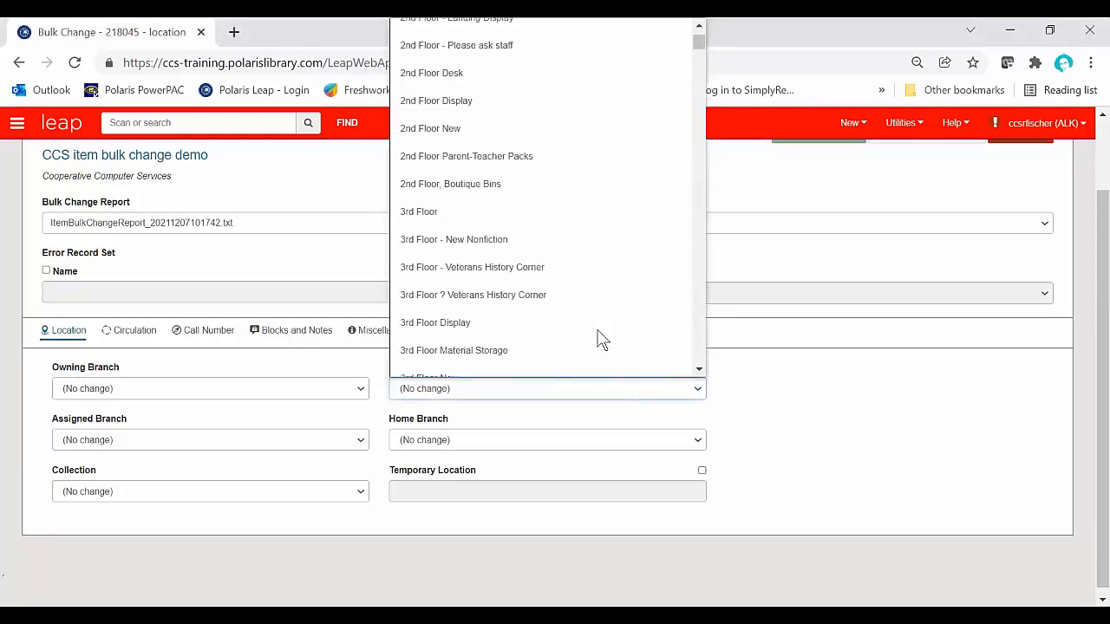
scroll(602, 338, "down", 2)
scroll(603, 339, "down", 2)
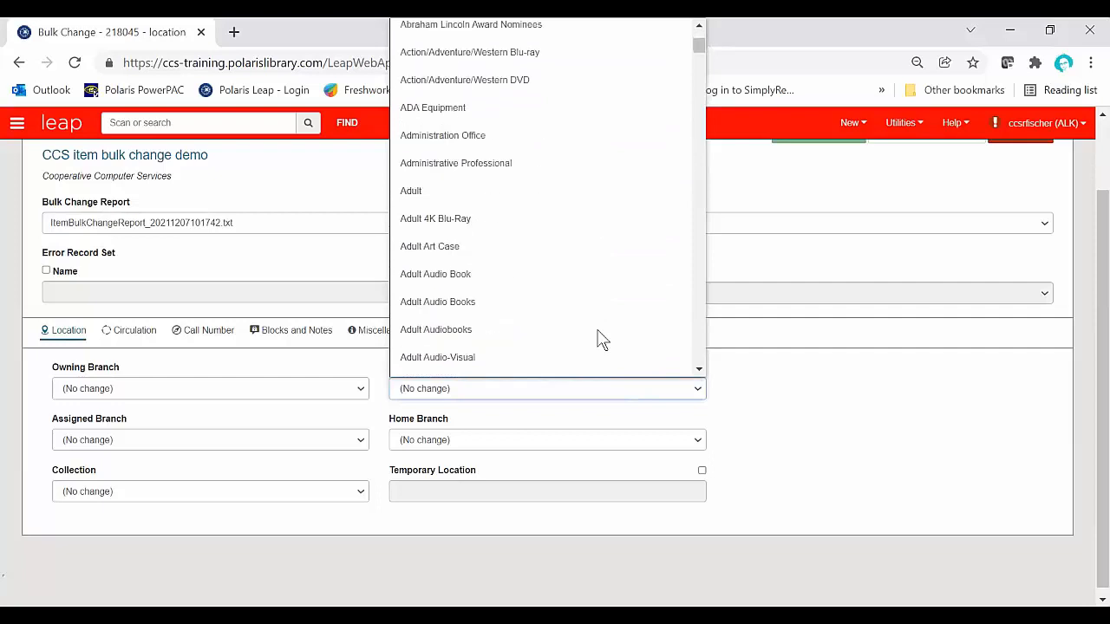
scroll(601, 338, "down", 2)
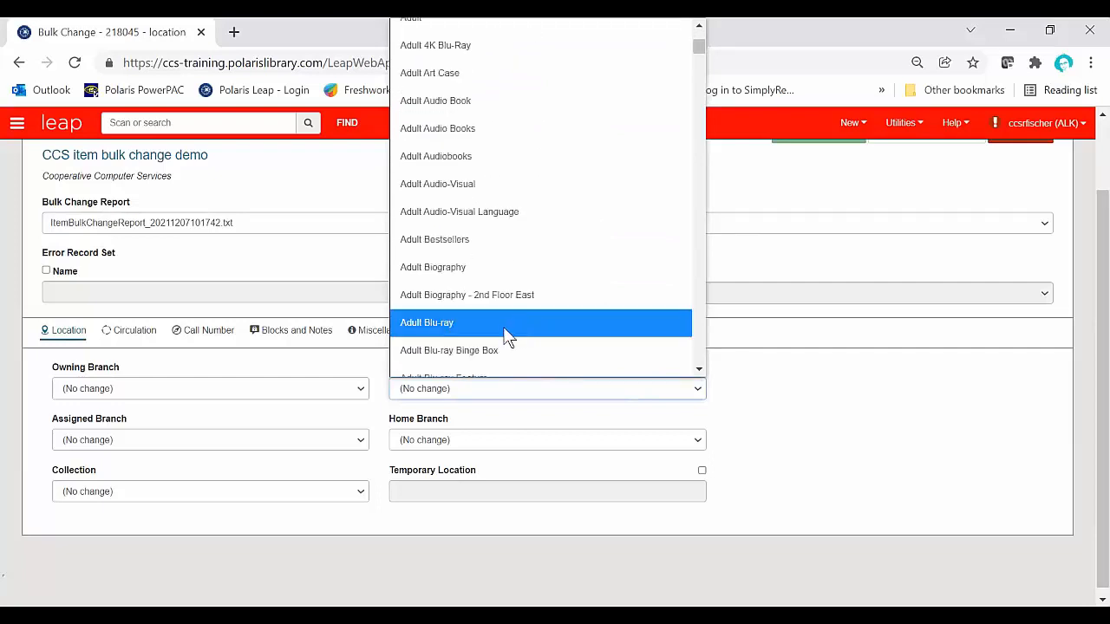
left_click(507, 337)
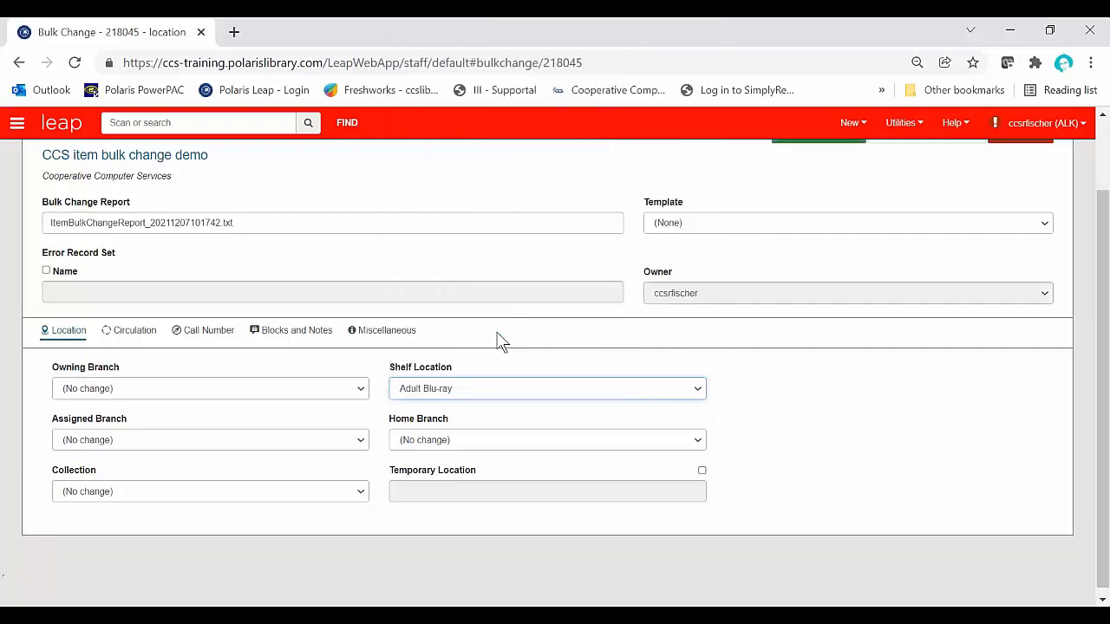
Step: Review the bulk change's circulation fields, including the Circulation Status options, and set the Material Type to Blu-ray
left_click(133, 337)
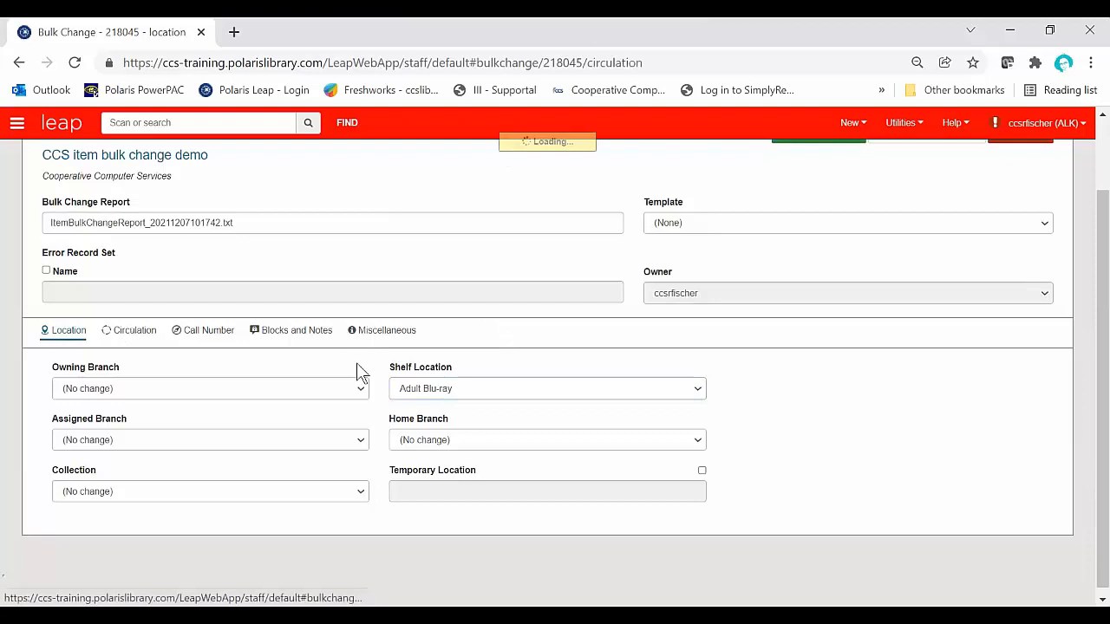
scroll(360, 368, "down", 1)
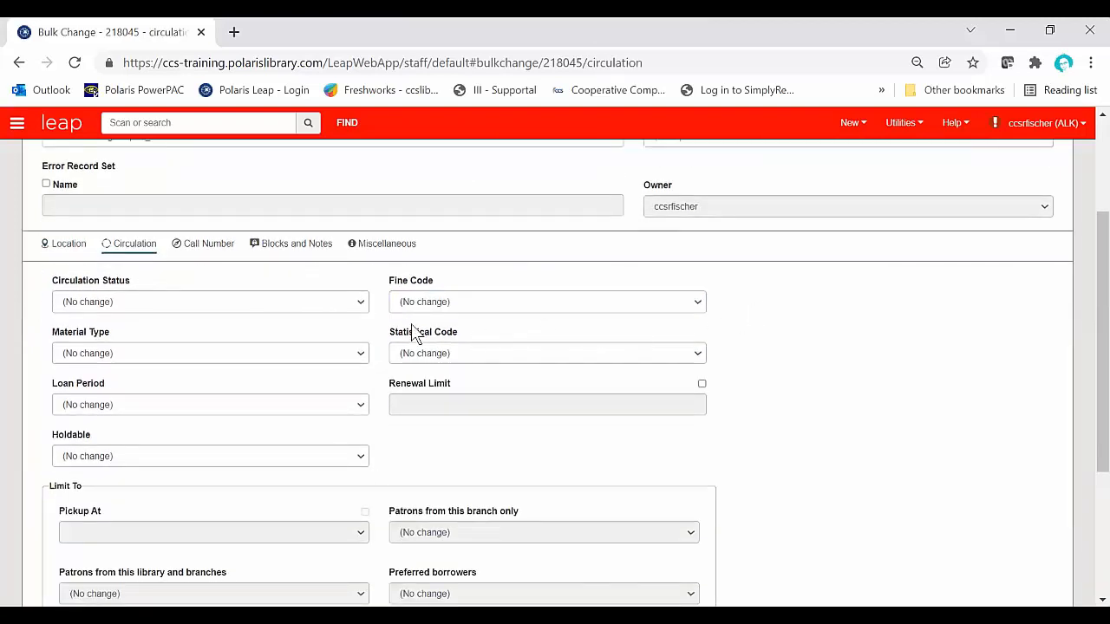
left_click(364, 303)
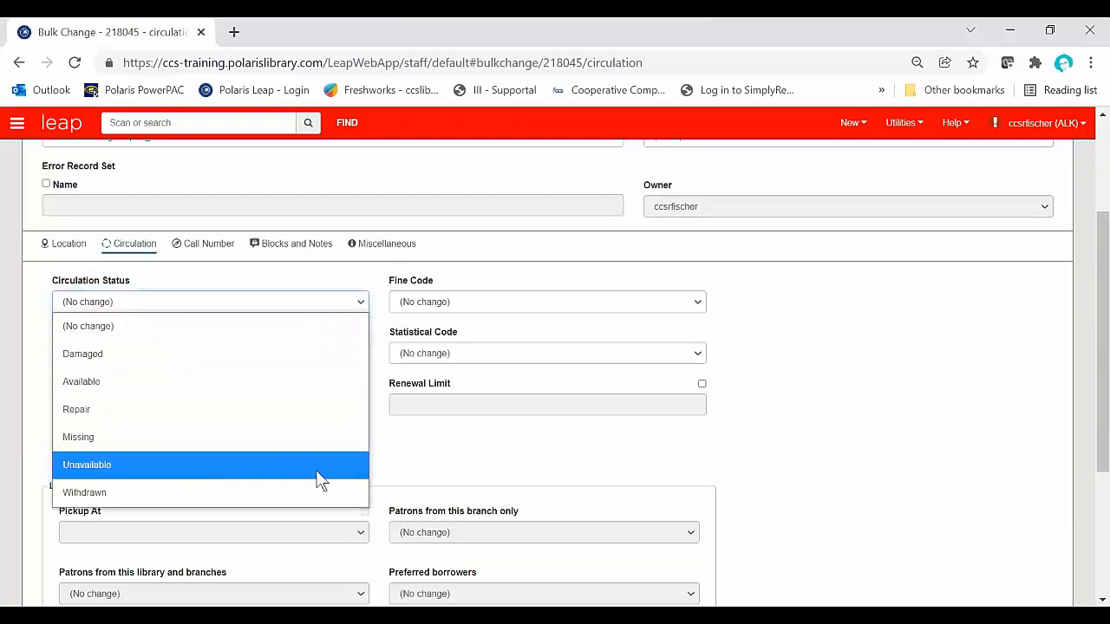
left_click(509, 469)
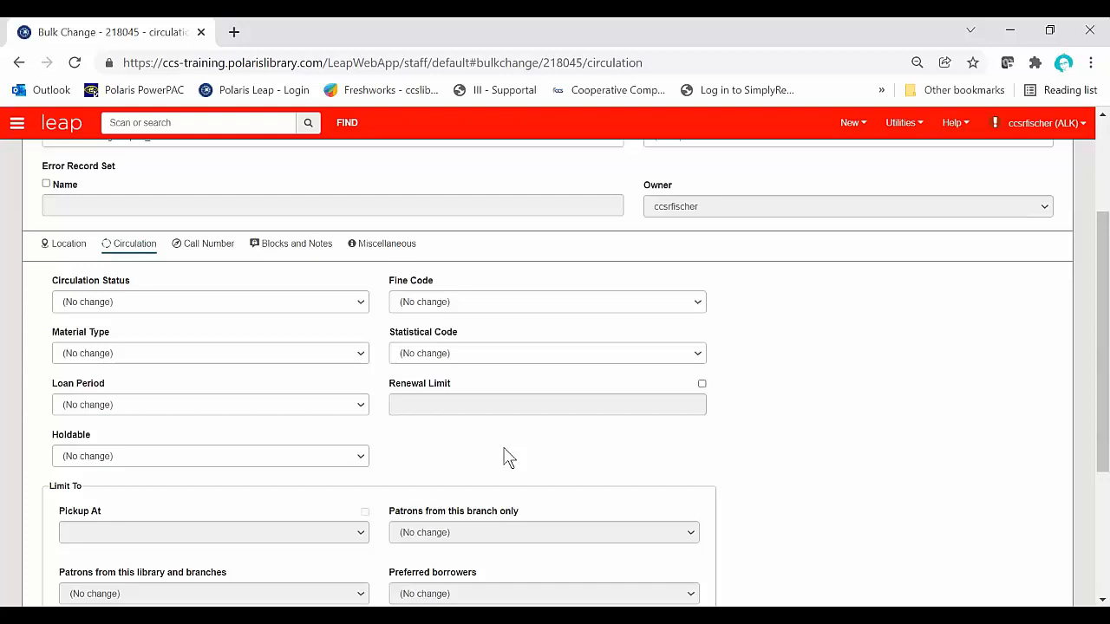
scroll(507, 458, "down", 3)
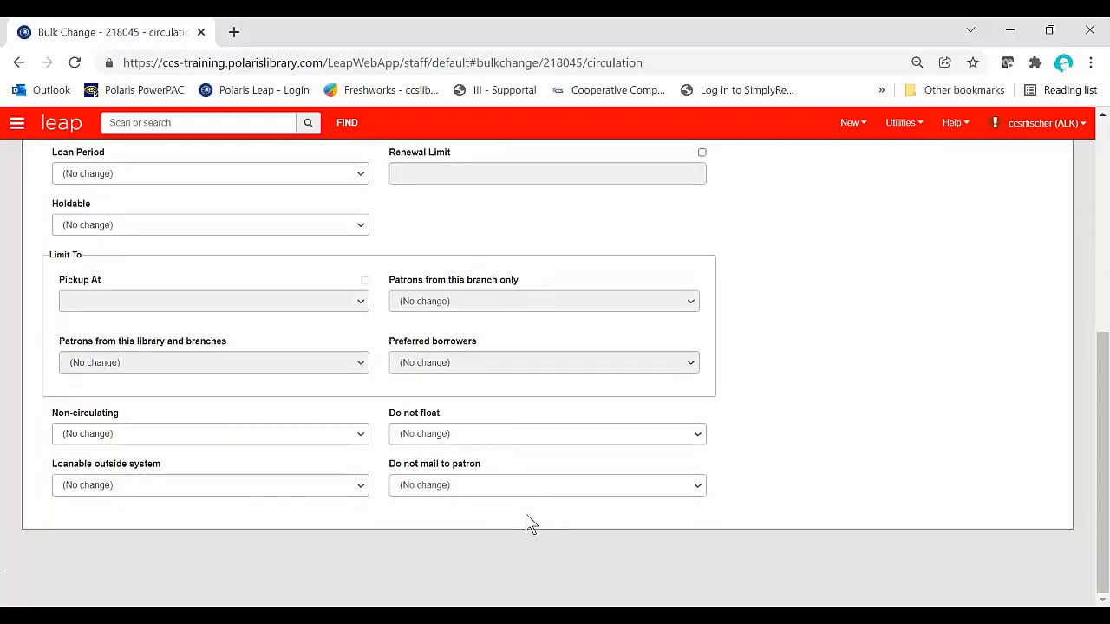
scroll(531, 522, "up", 3)
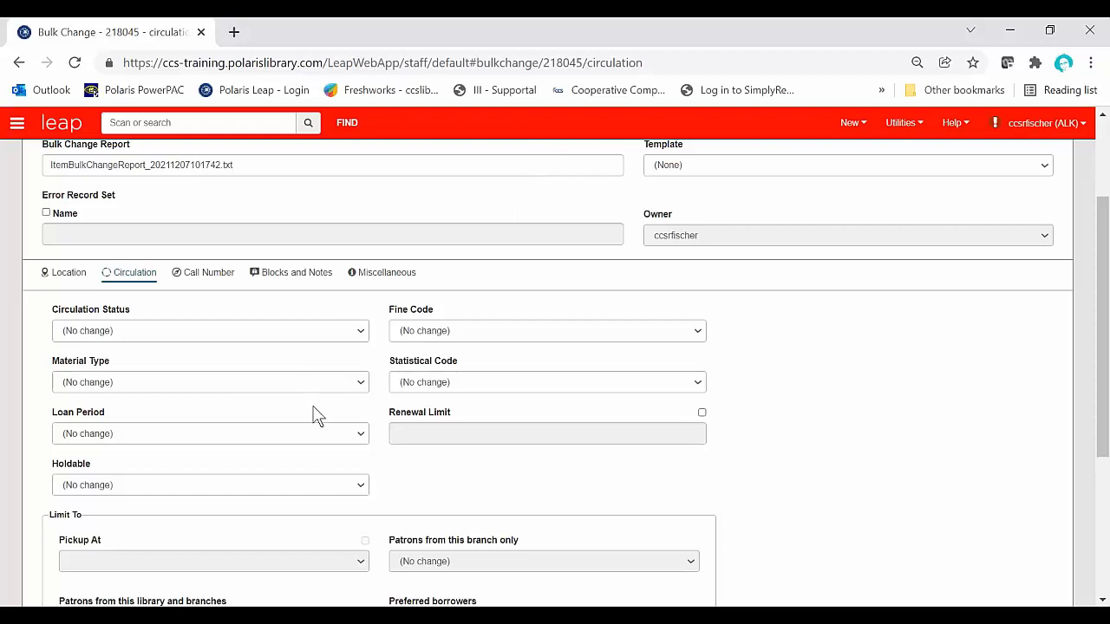
left_click(325, 382)
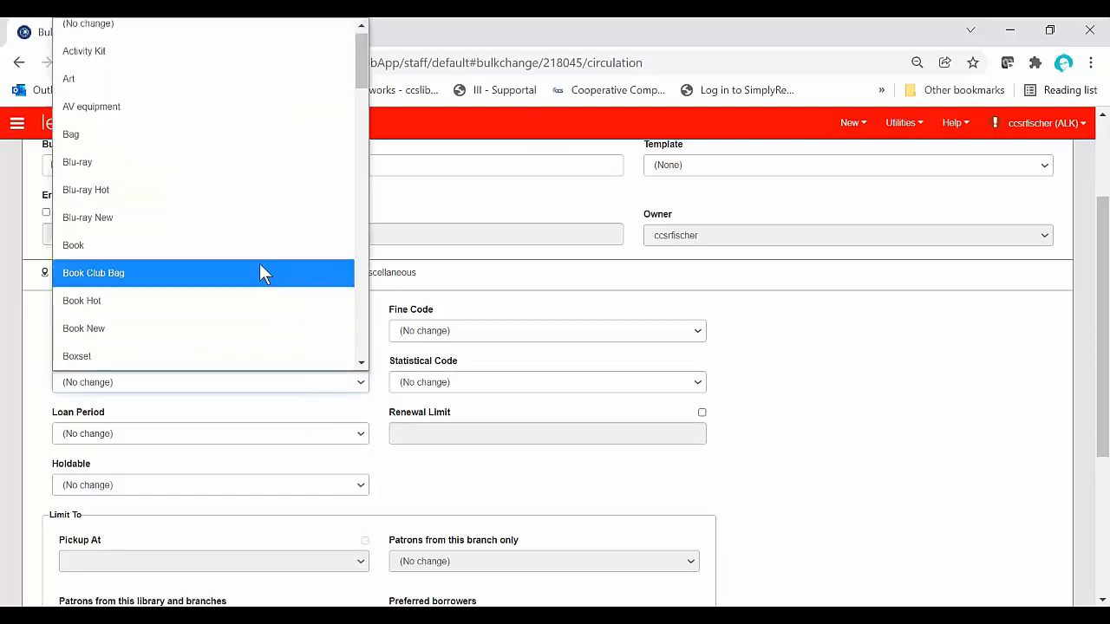
left_click(200, 167)
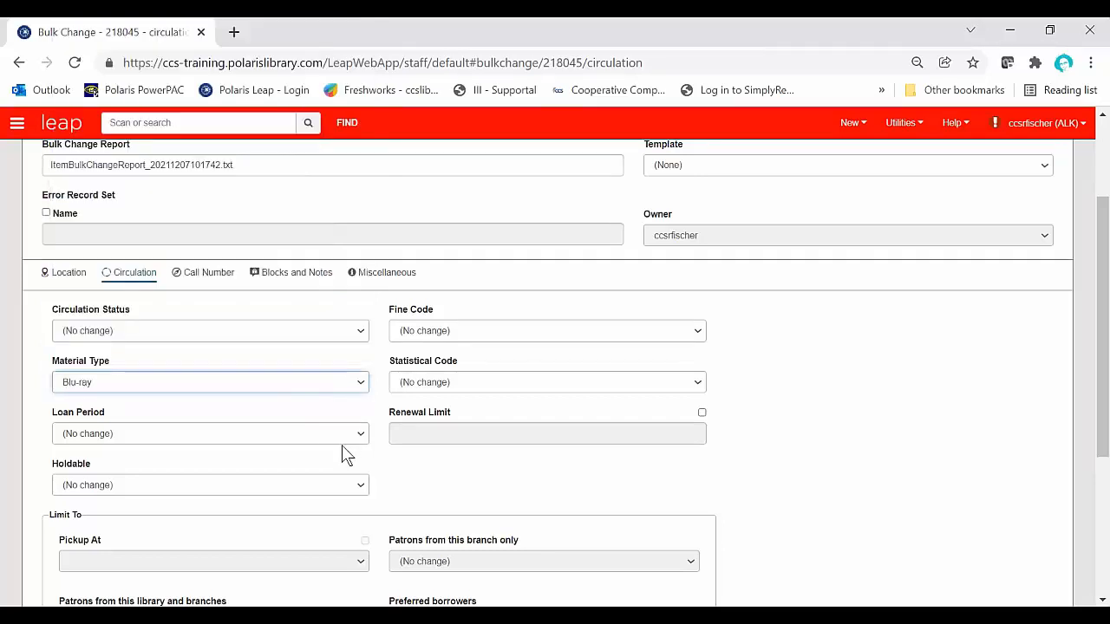
Step: Set the bulk change's Fine Code to Blu-ray and Holdable to Checked
left_click(486, 330)
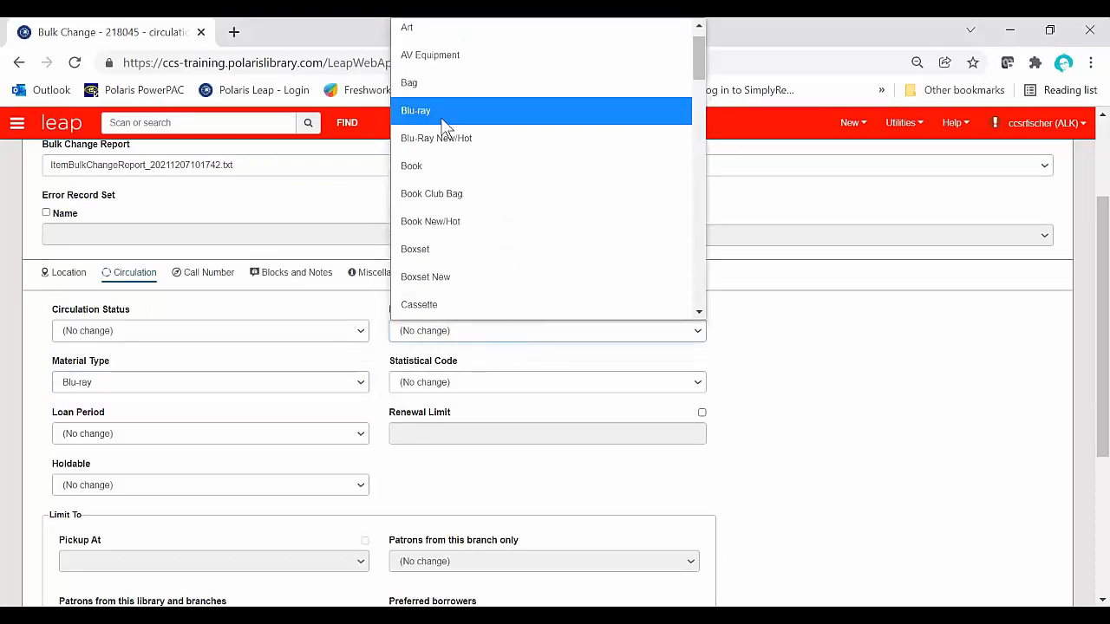
left_click(445, 126)
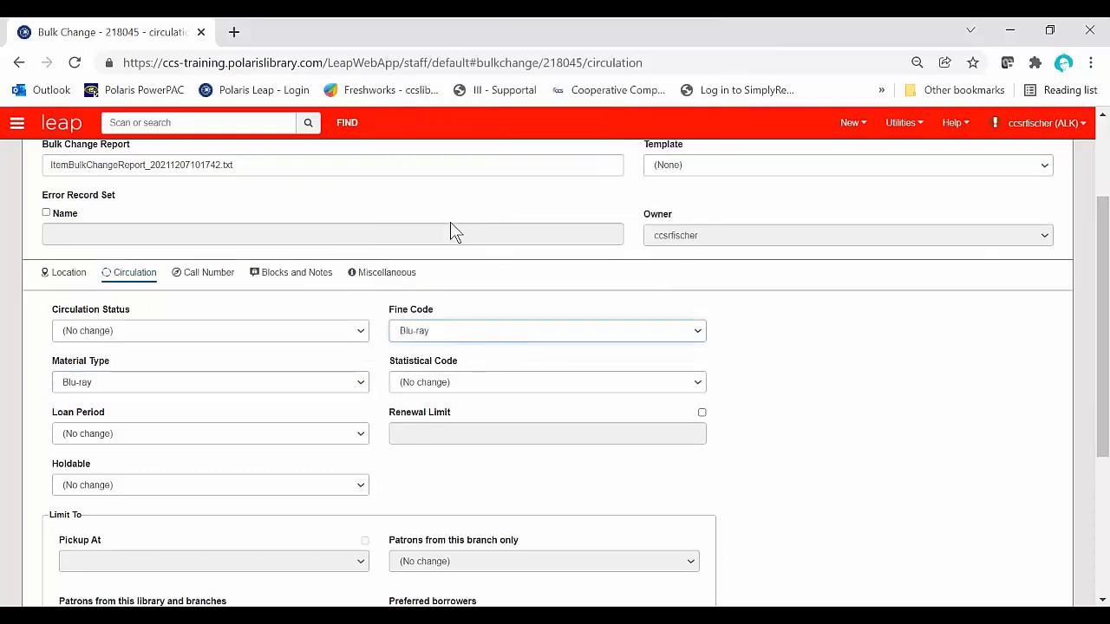
left_click(359, 490)
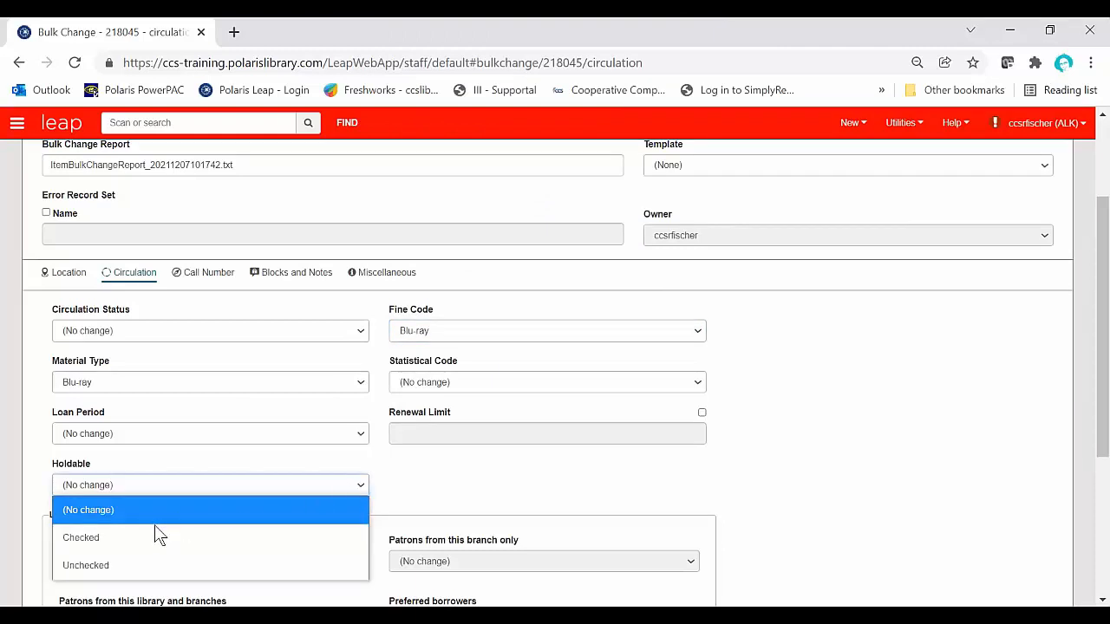
left_click(151, 534)
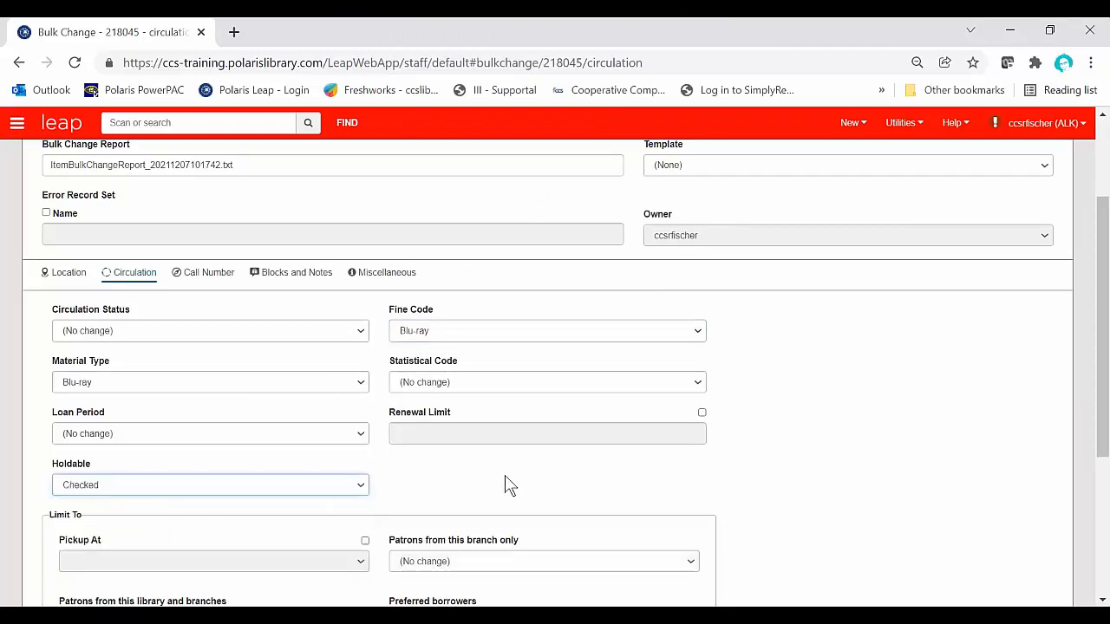
scroll(509, 485, "down", 3)
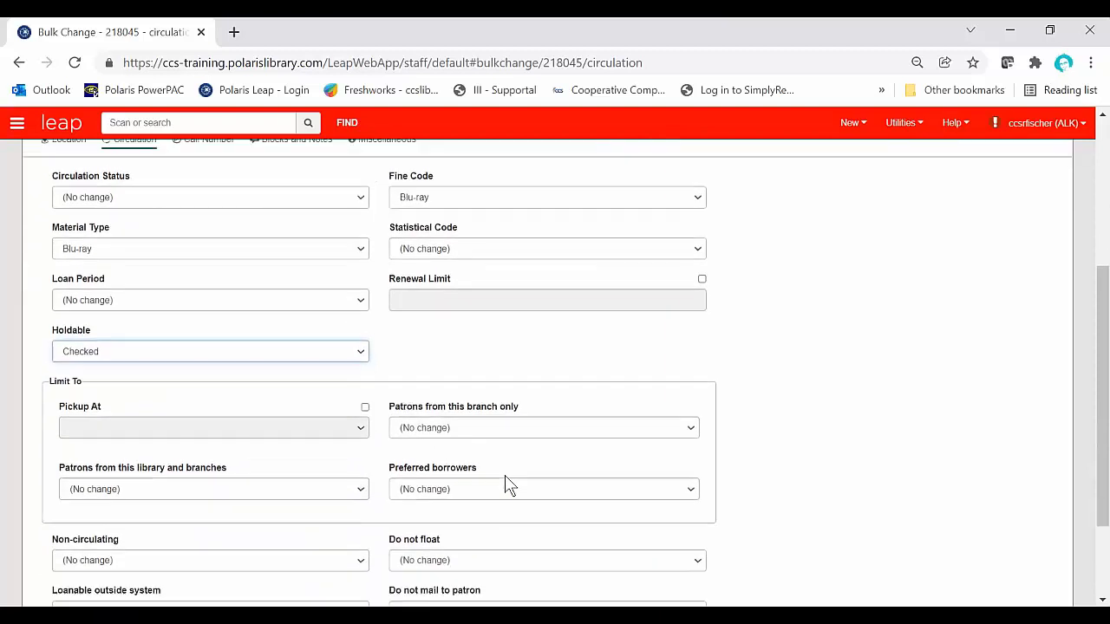
scroll(509, 486, "up", 5)
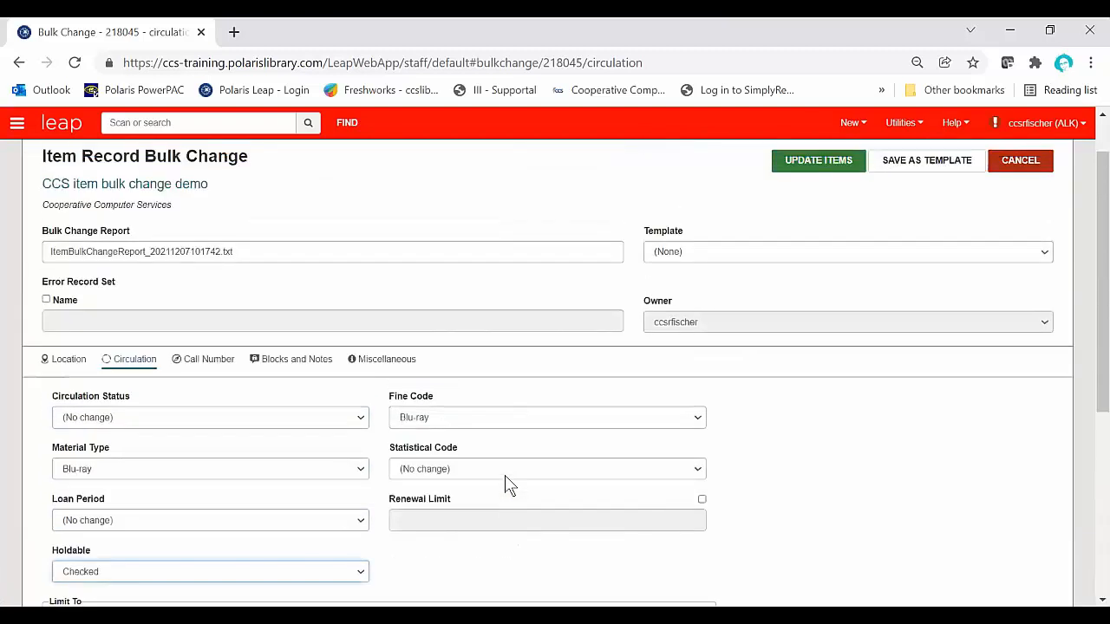
Step: Enable the call number Prefix change in the bulk change and set it to BLU
left_click(209, 368)
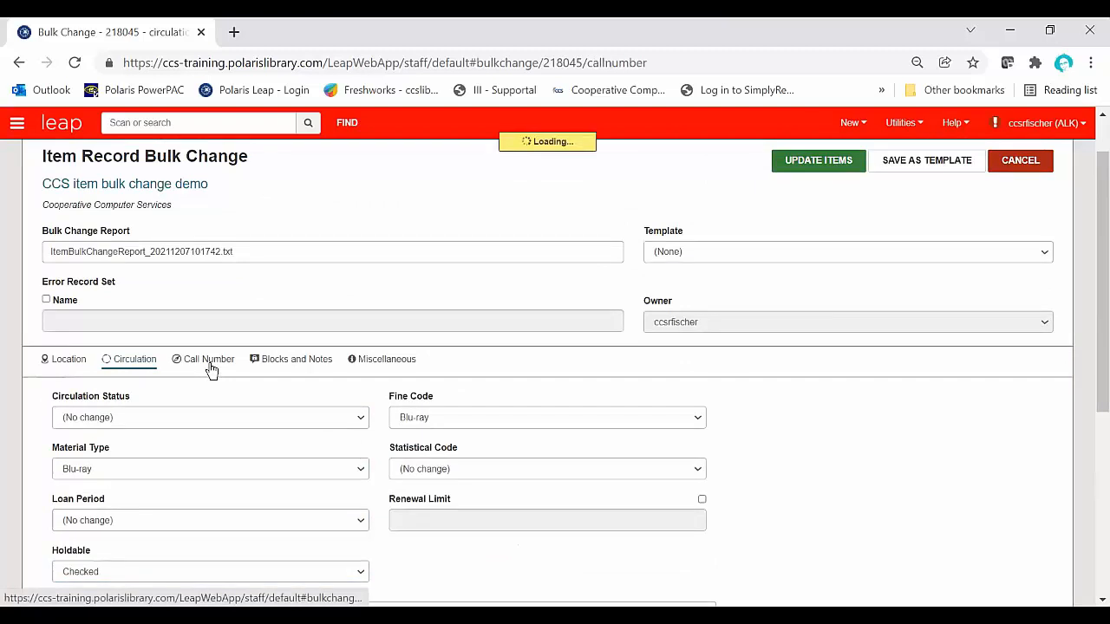
scroll(265, 324, "down", 1)
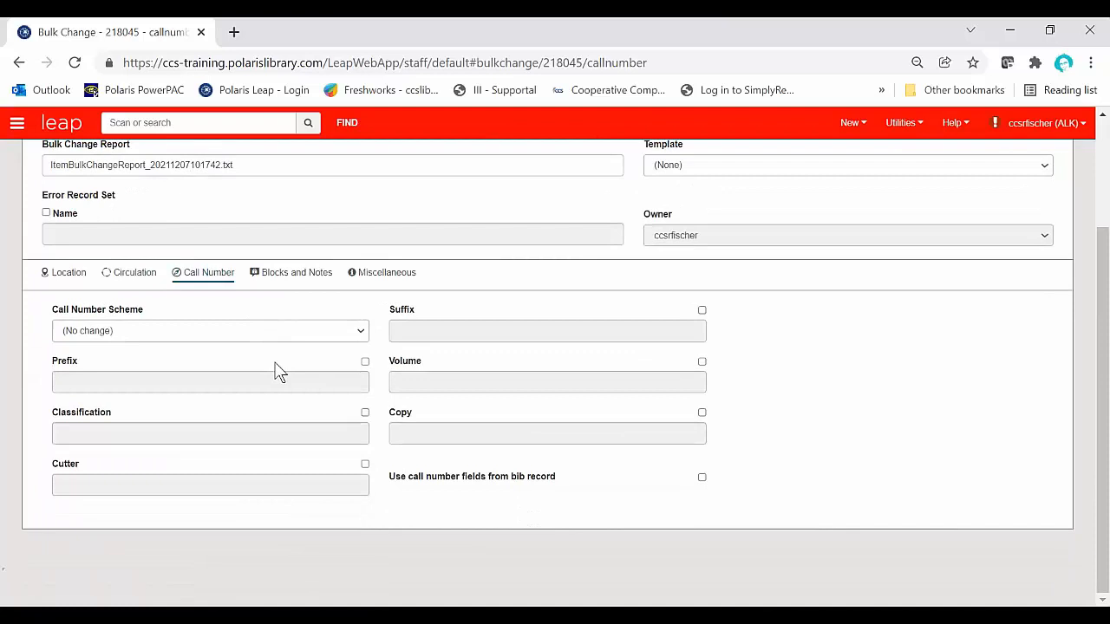
left_click(365, 362)
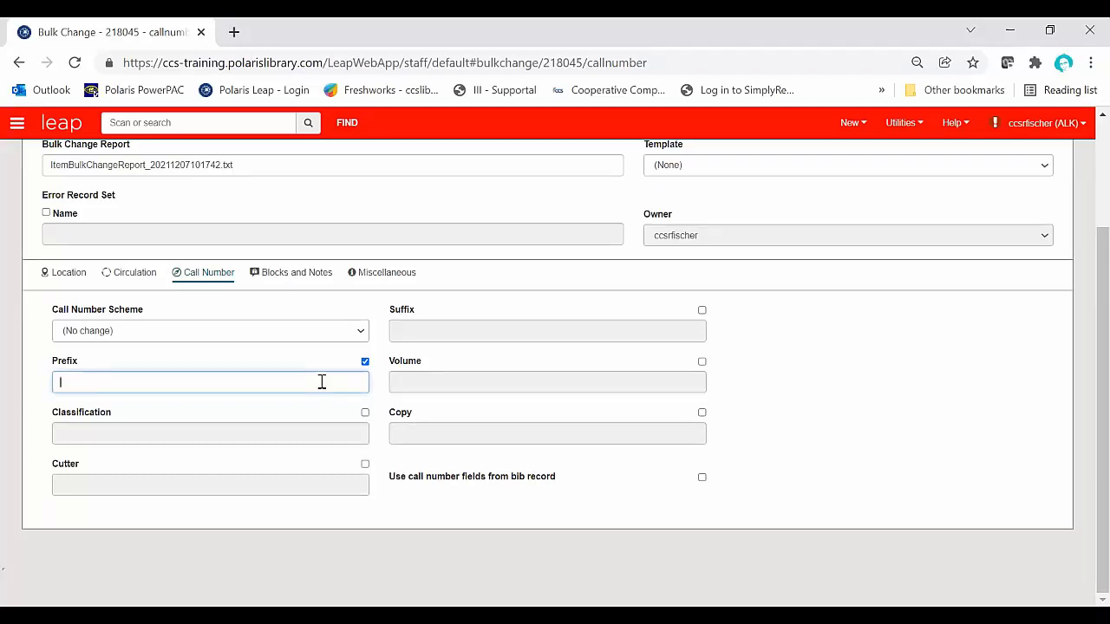
type("ELU")
Step: Set the Library Assigned Block to (None) among the bulk change's blocks and notes
left_click(309, 279)
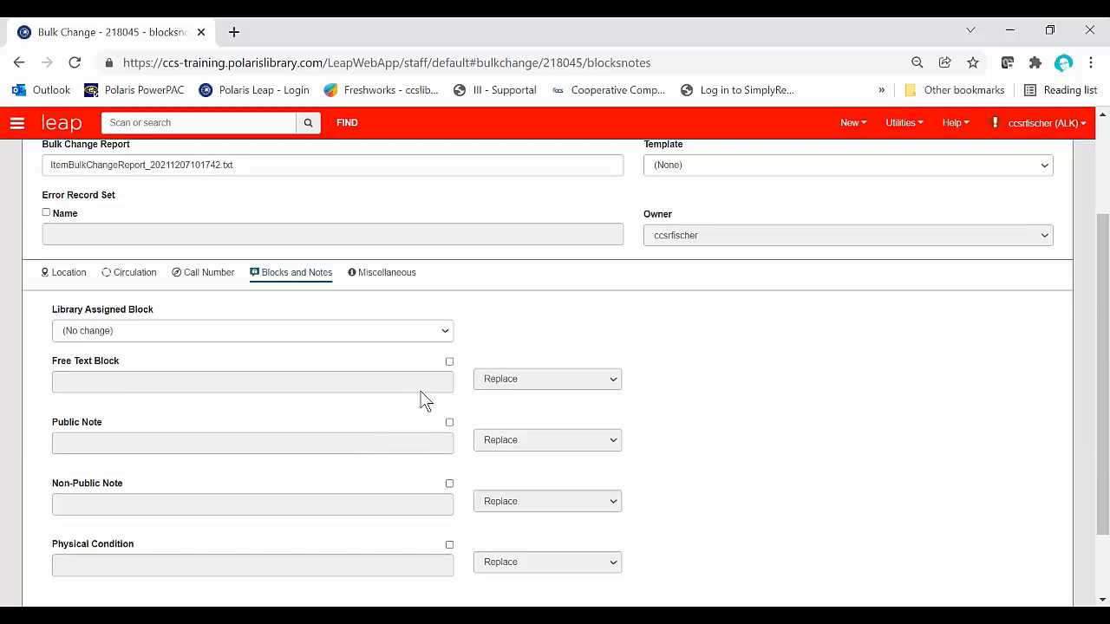
left_click(444, 333)
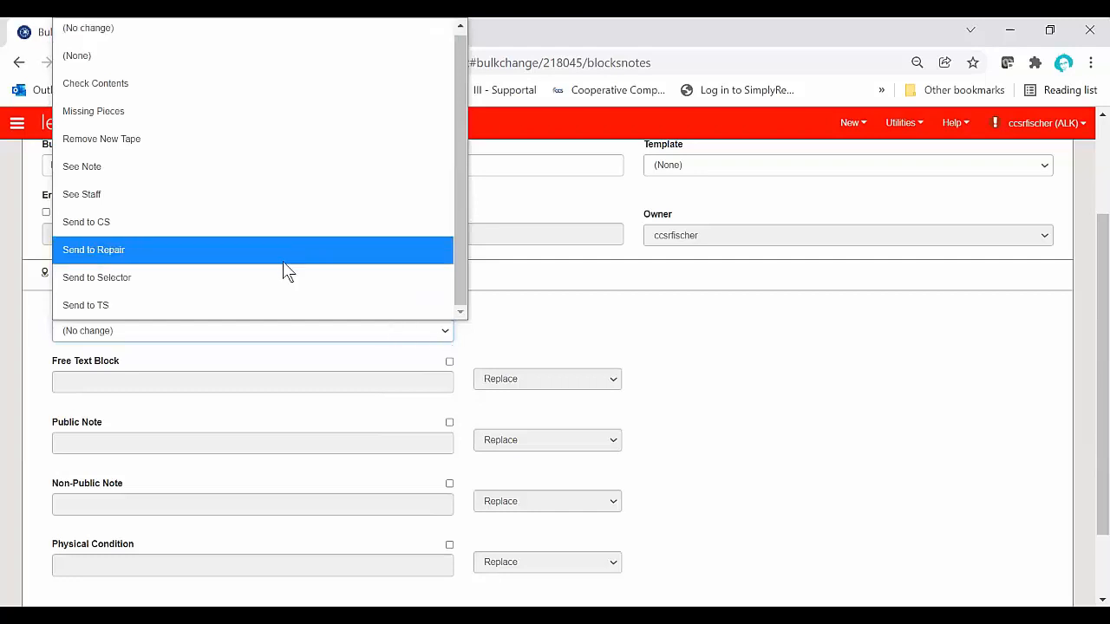
left_click(169, 58)
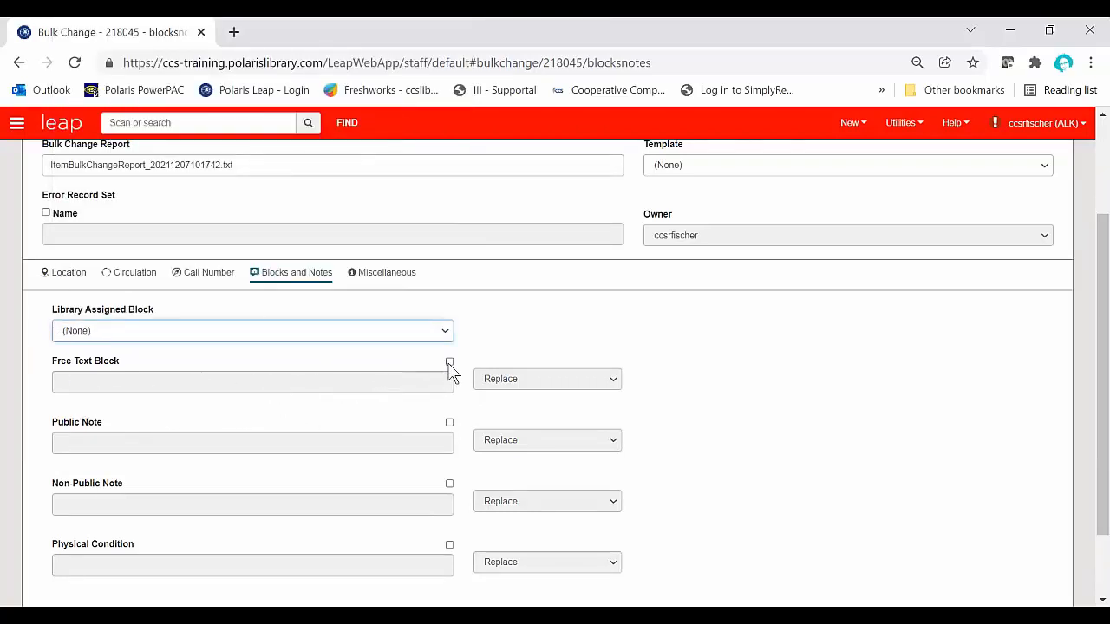
Step: Enable the Public Note change and try its Replace and Prepend options
left_click(449, 423)
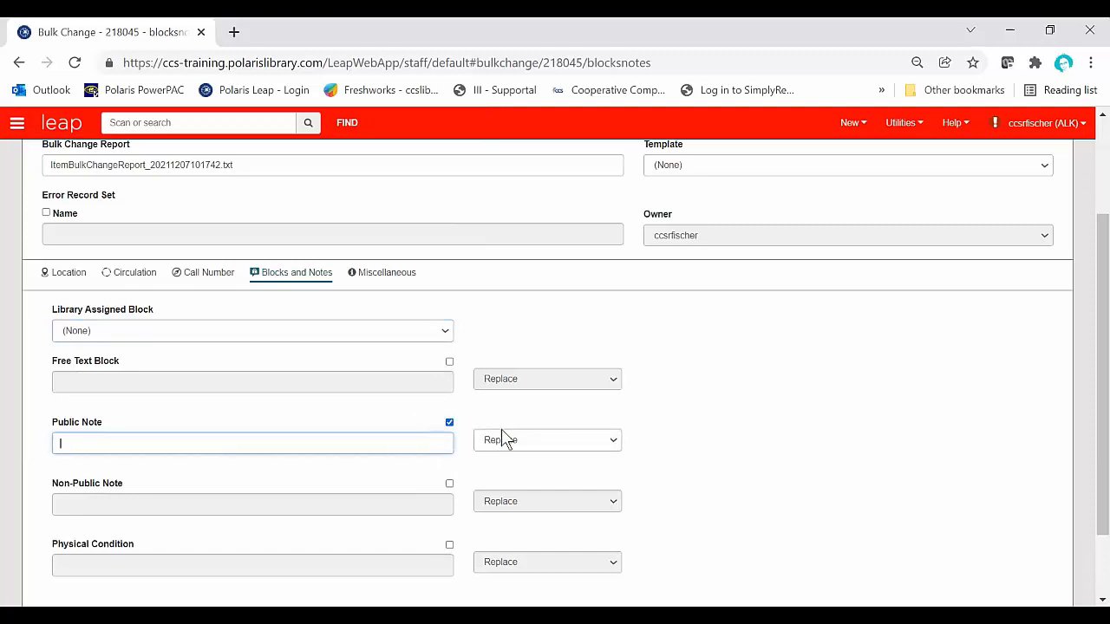
left_click(520, 442)
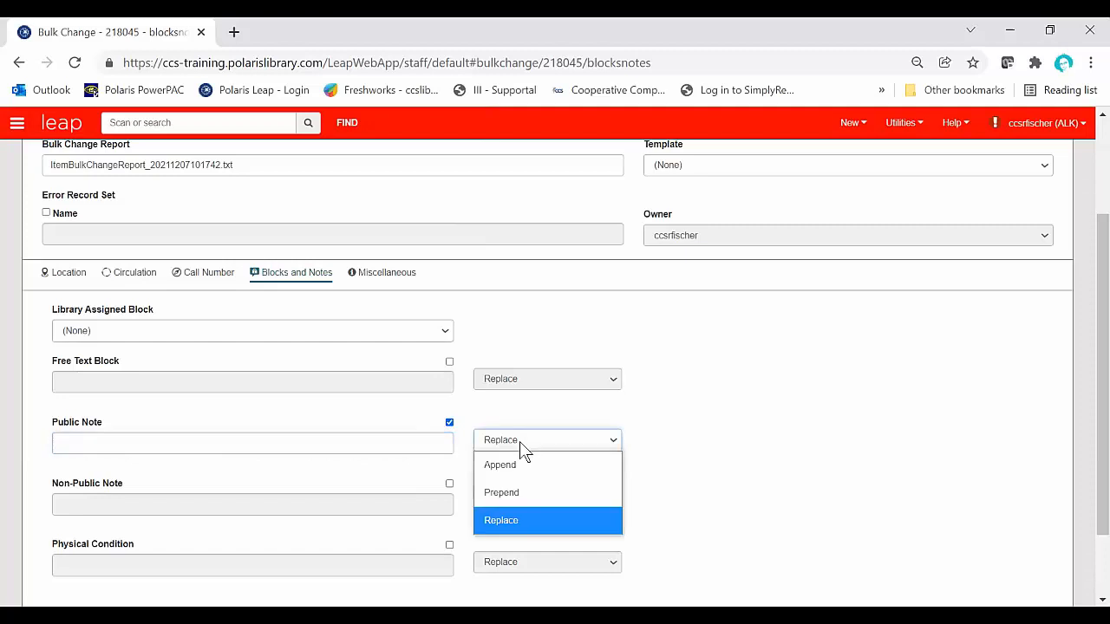
left_click(527, 519)
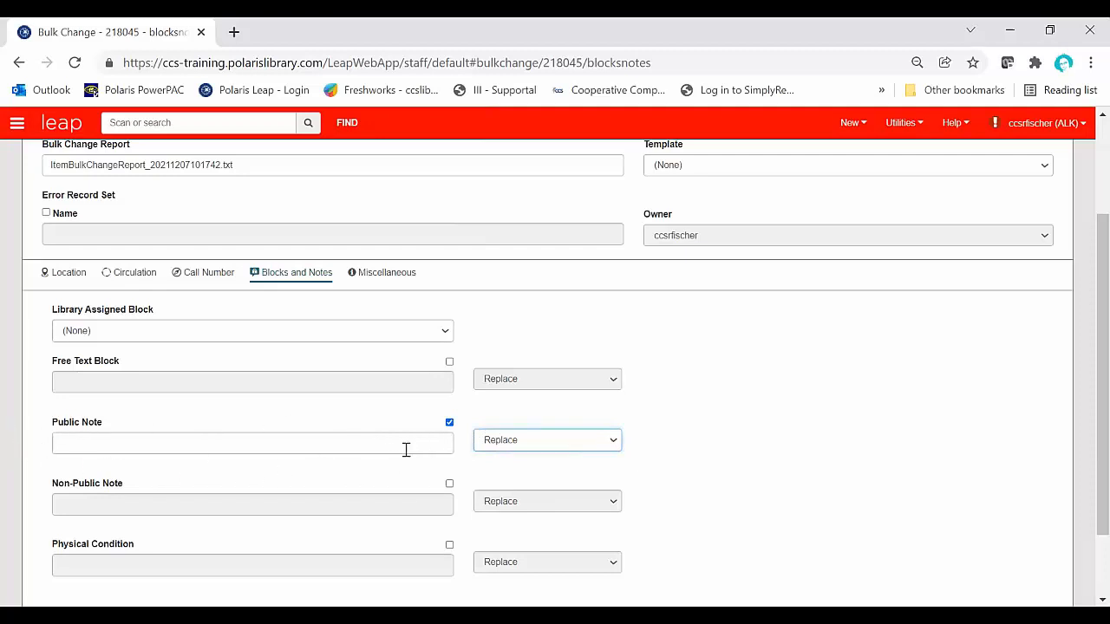
left_click(598, 453)
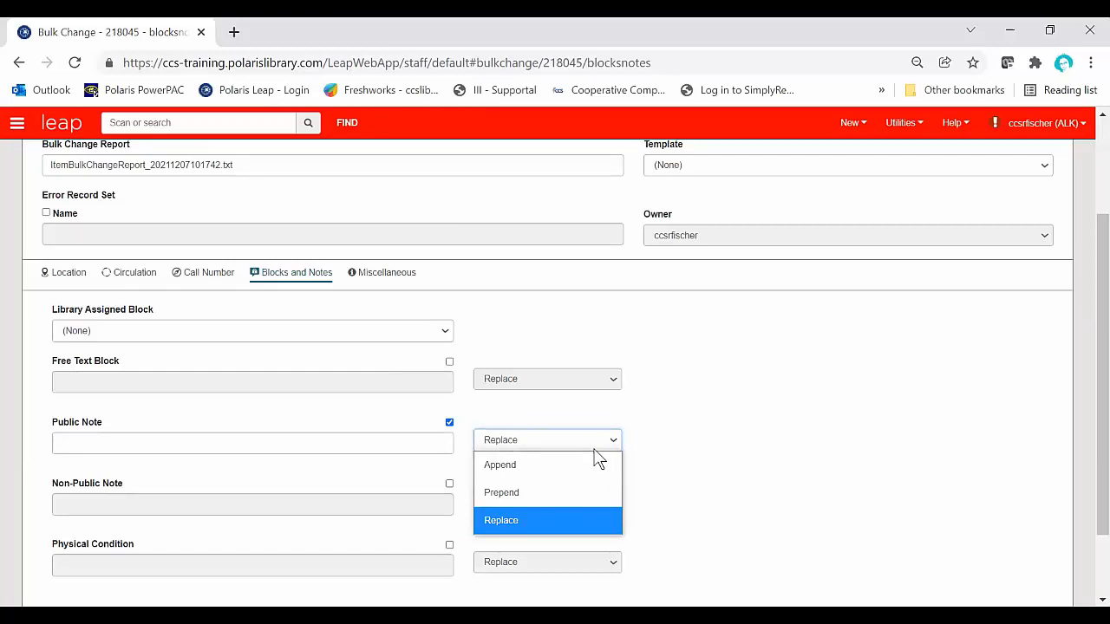
left_click(552, 495)
left_click(537, 444)
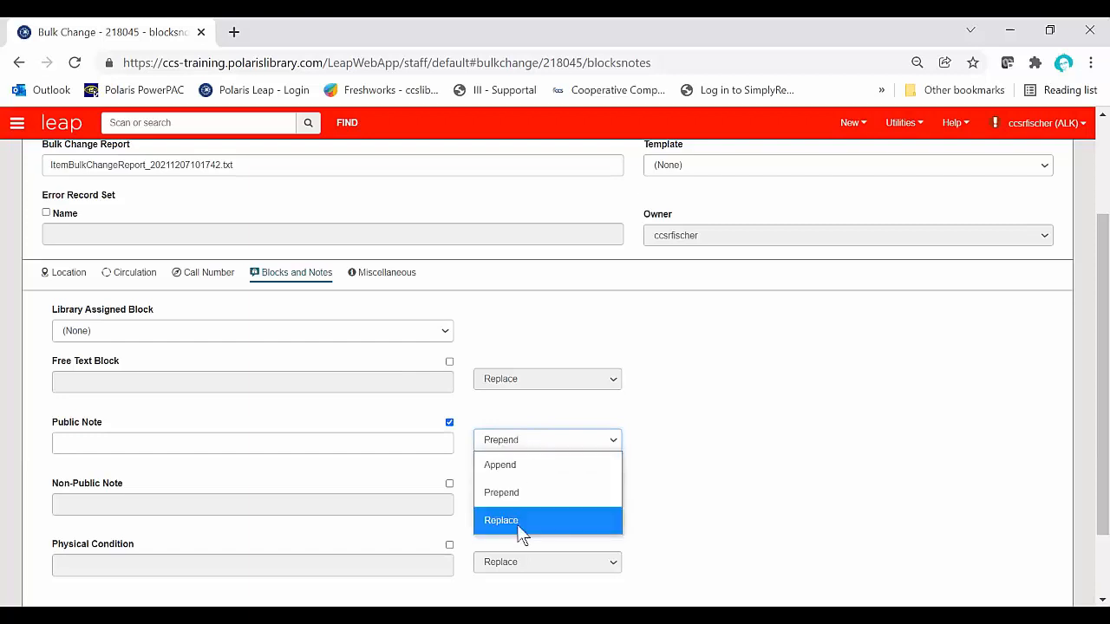
Step: Turn off the Public Note change and reset the Library Assigned Block to (No change)
left_click(449, 423)
left_click(449, 423)
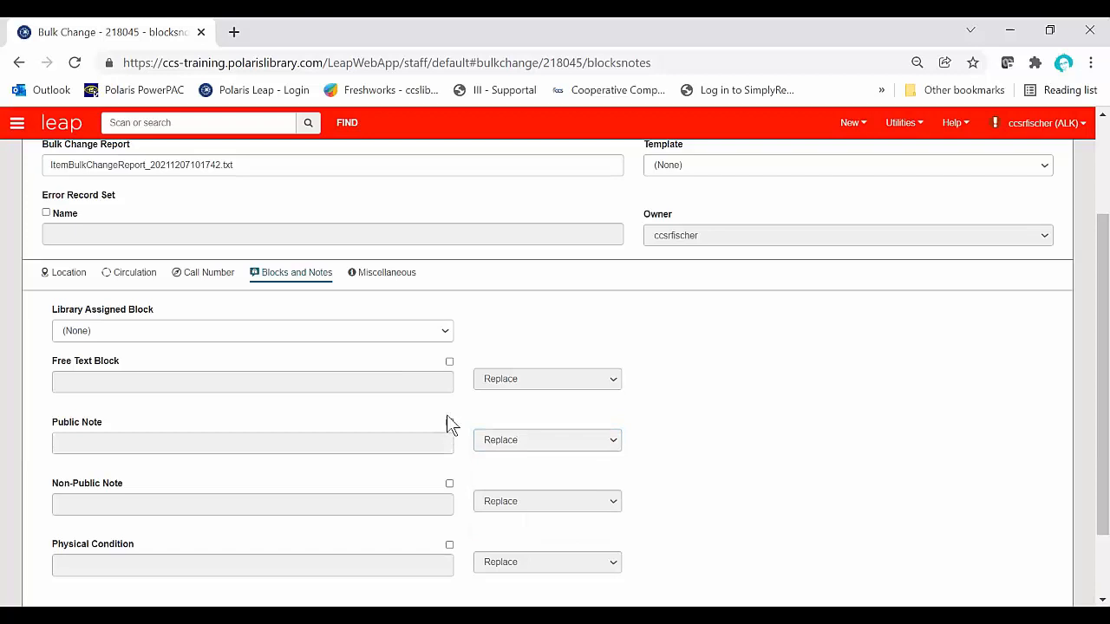
left_click(443, 334)
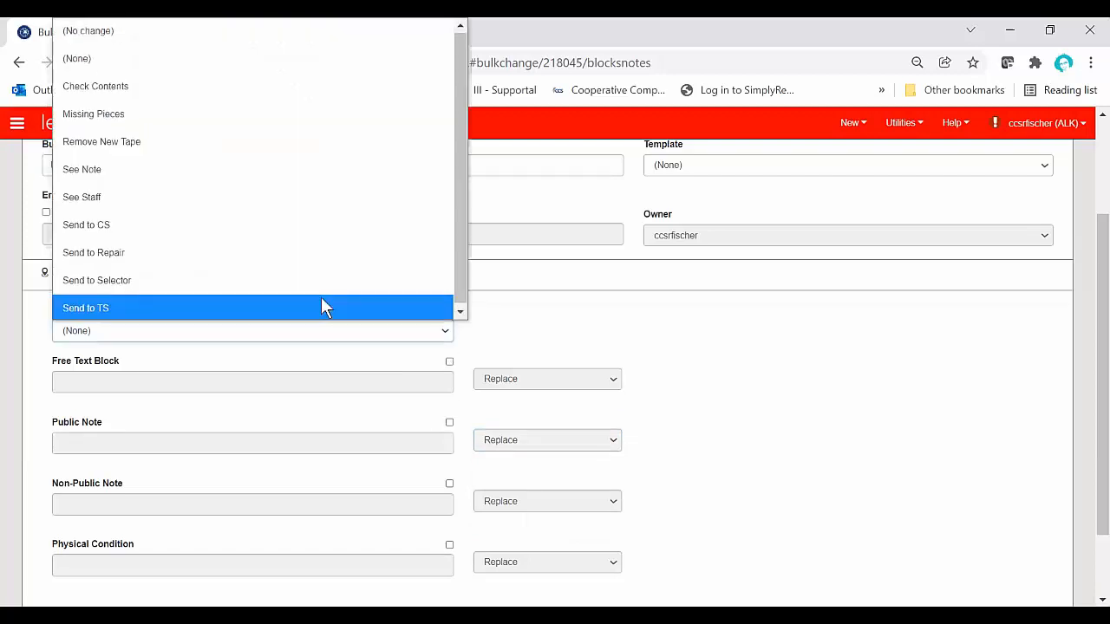
left_click(198, 35)
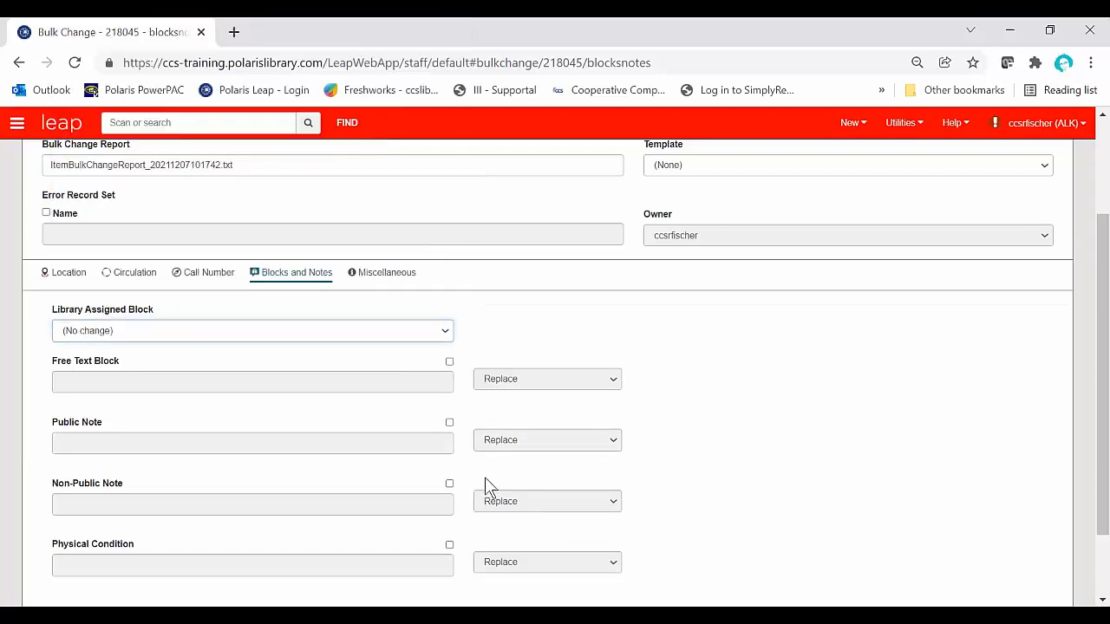
Step: Examine the bulk change's miscellaneous fields, including Bib Control Number, Display in PAC, Funding Source, Price and the item barcodes
left_click(386, 272)
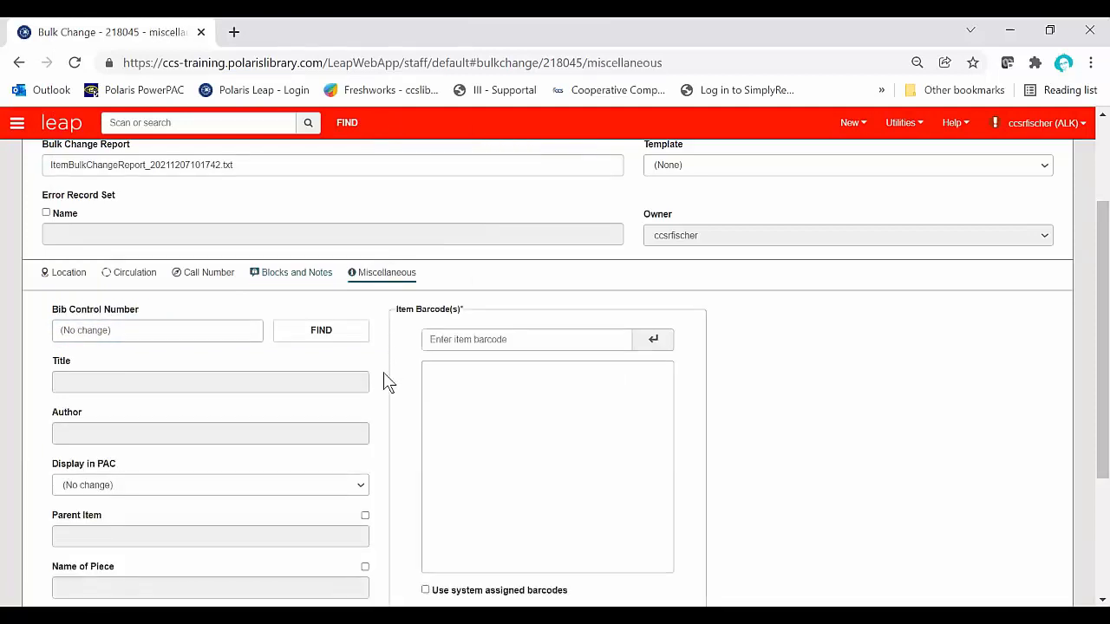
scroll(388, 382, "down", 1)
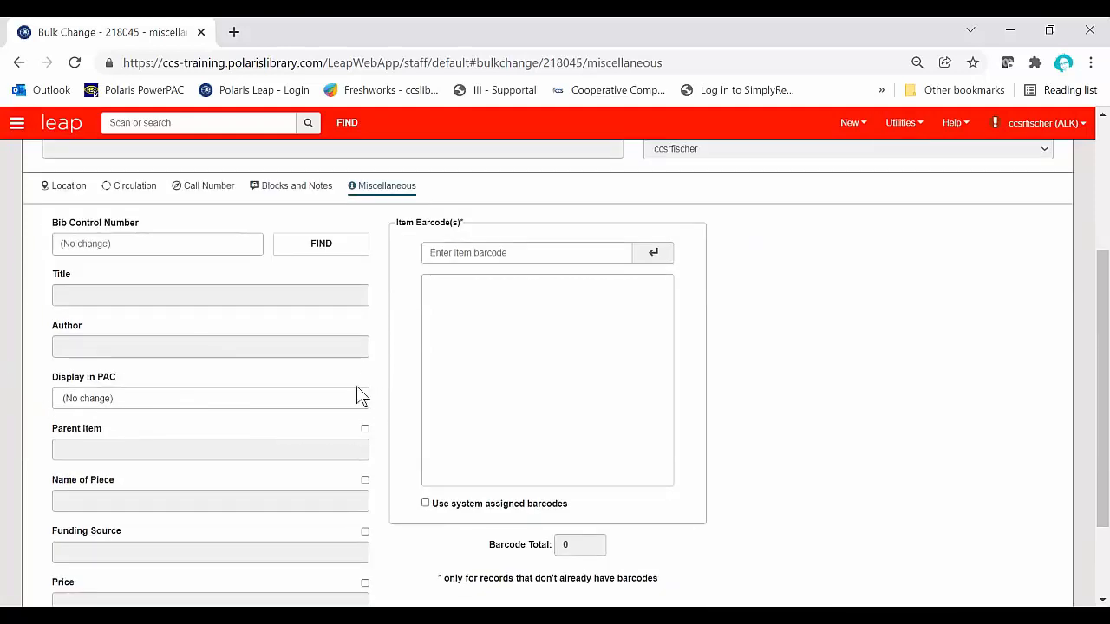
scroll(205, 457, "down", 1)
scroll(206, 457, "down", 1)
scroll(208, 463, "up", 2)
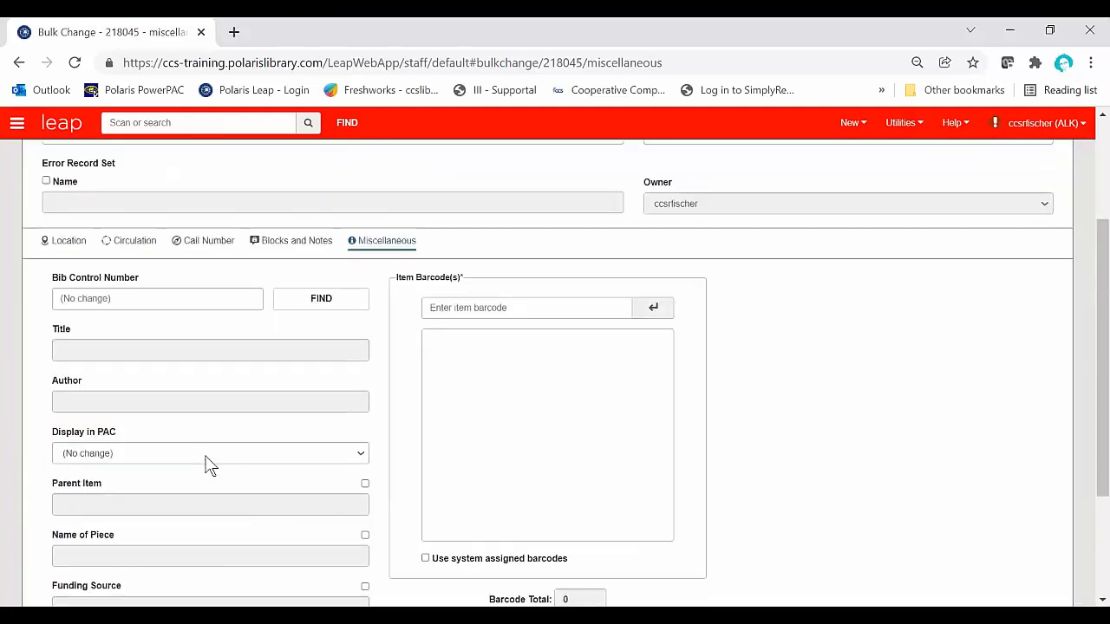
scroll(208, 463, "up", 2)
scroll(204, 451, "down", 1)
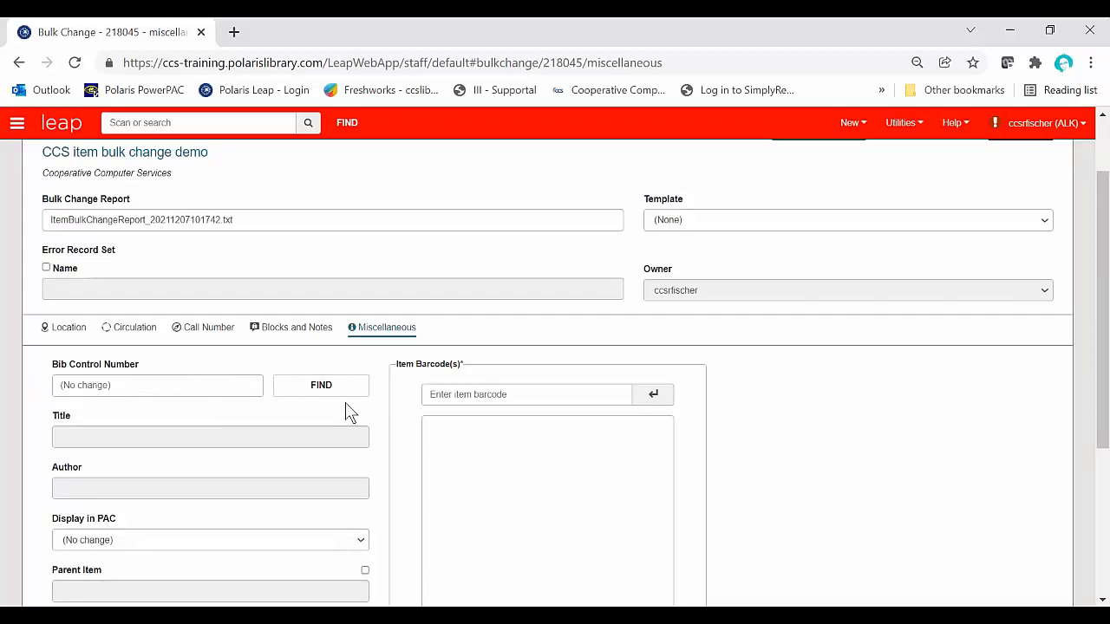
scroll(355, 401, "down", 1)
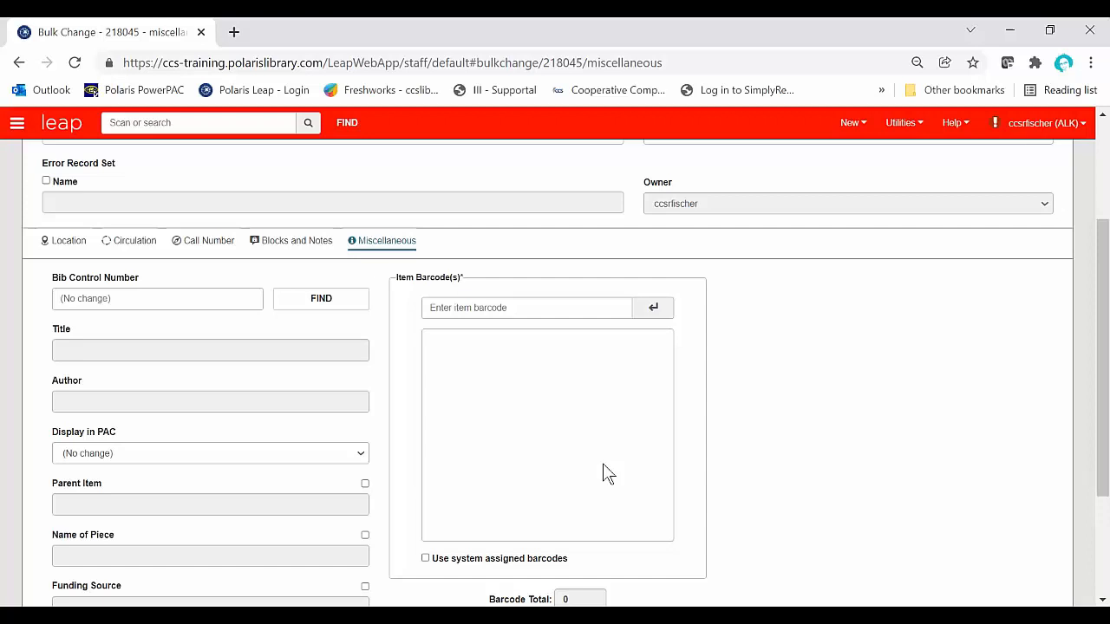
scroll(603, 465, "up", 2)
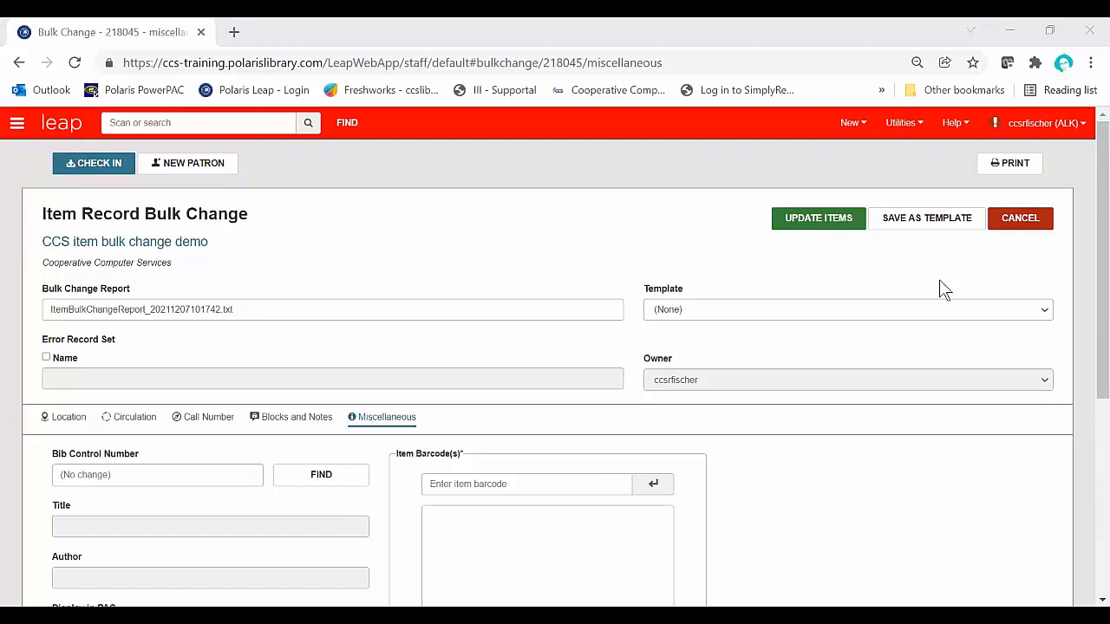
Step: Save the bulk change settings as a template named "blu new to not new" and view the list of available templates
left_click(954, 232)
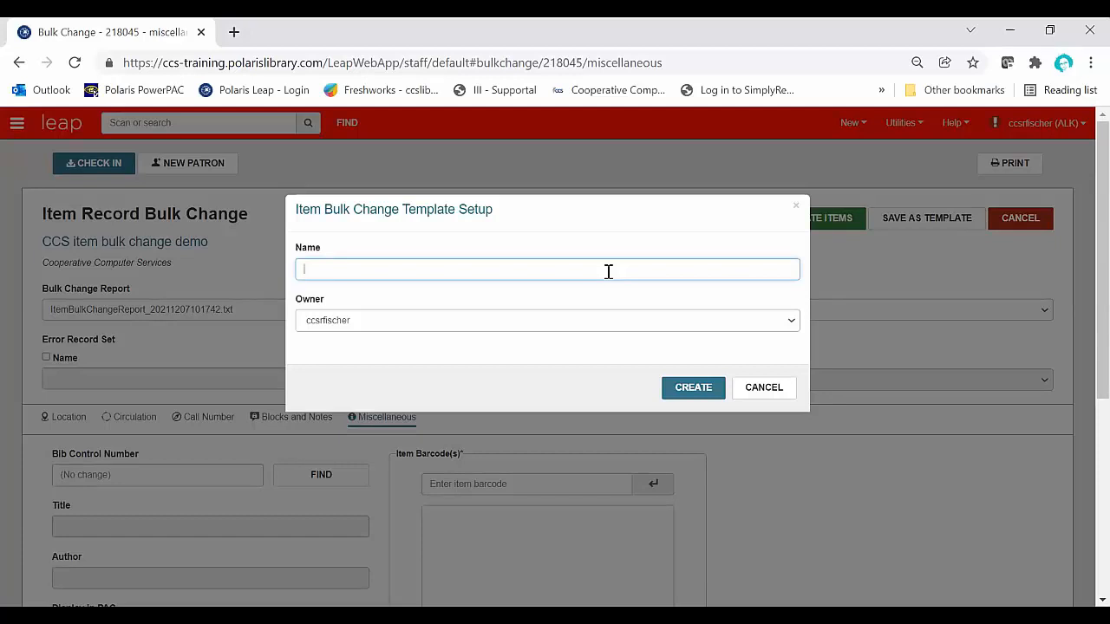
type("blu")
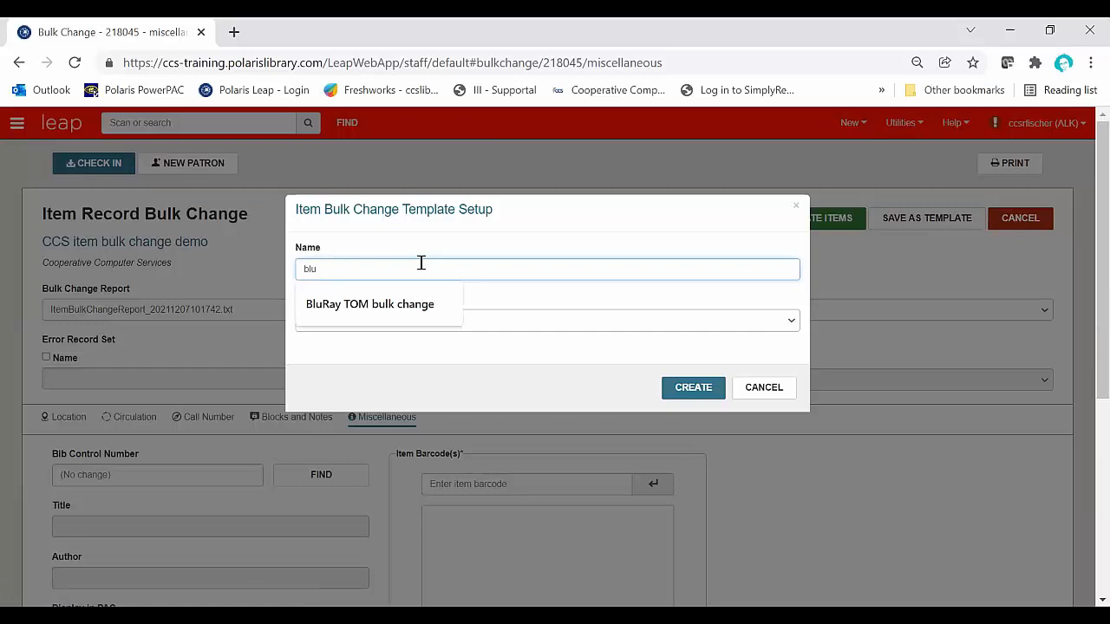
type(" new to not new")
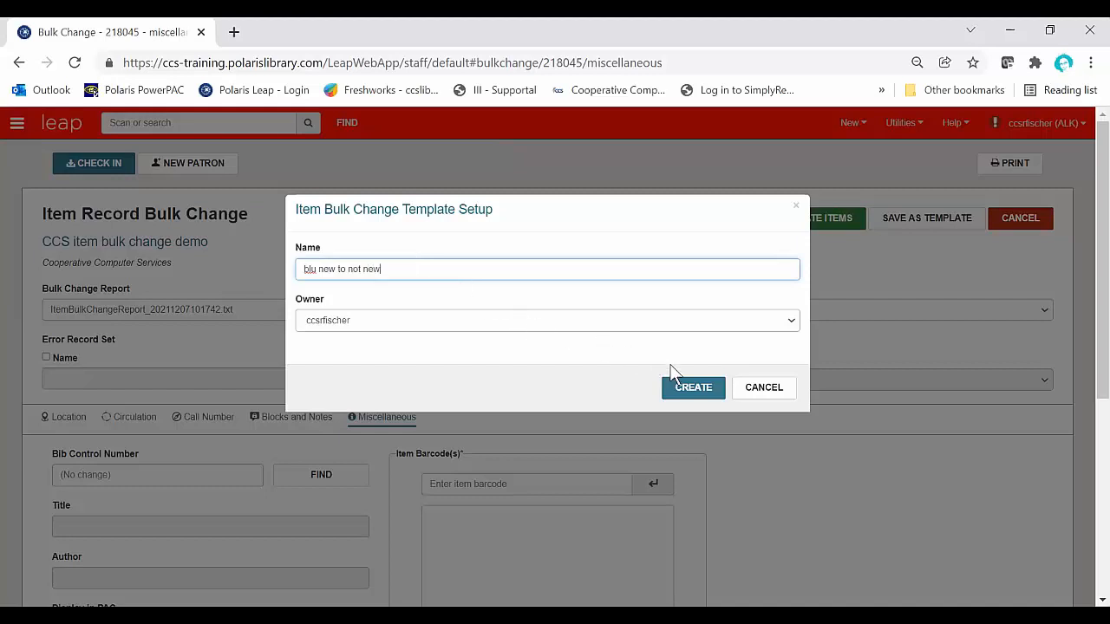
left_click(693, 387)
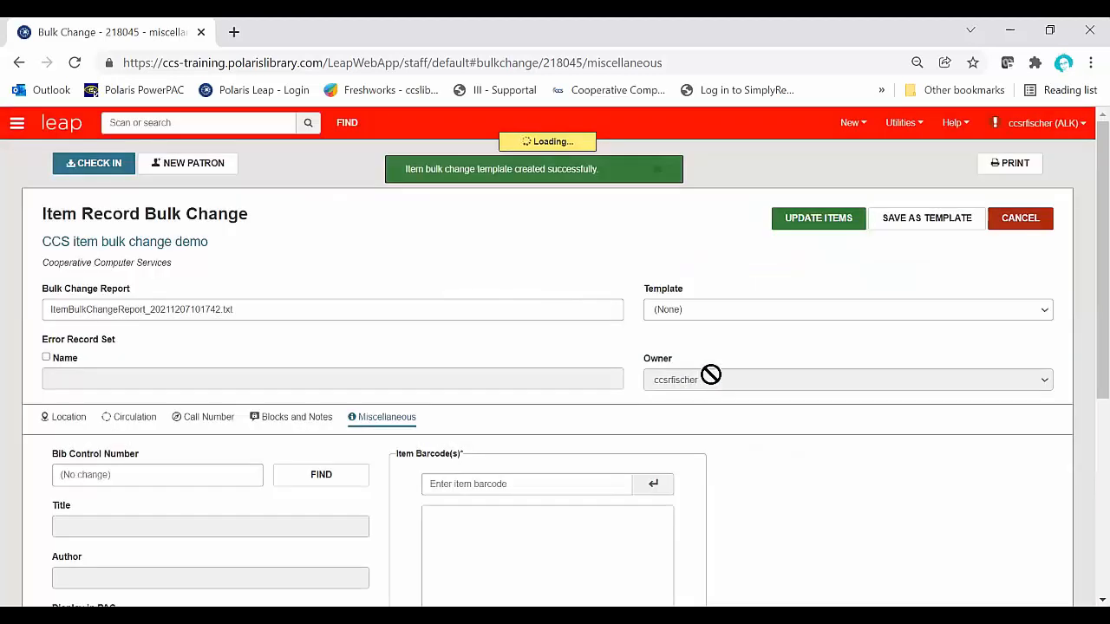
left_click(737, 312)
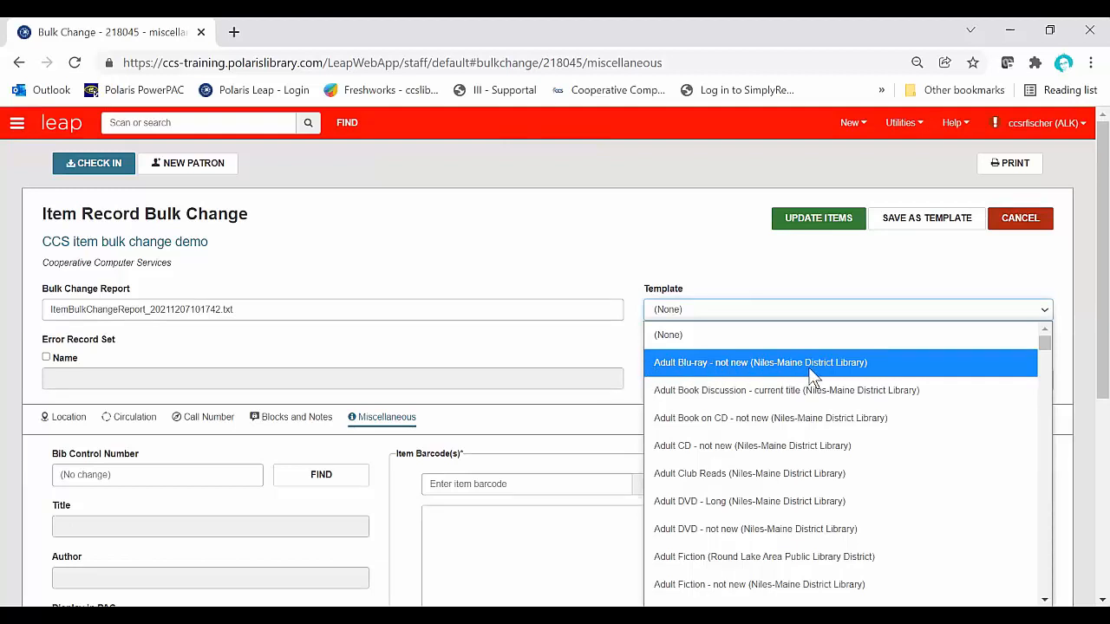
left_click(789, 267)
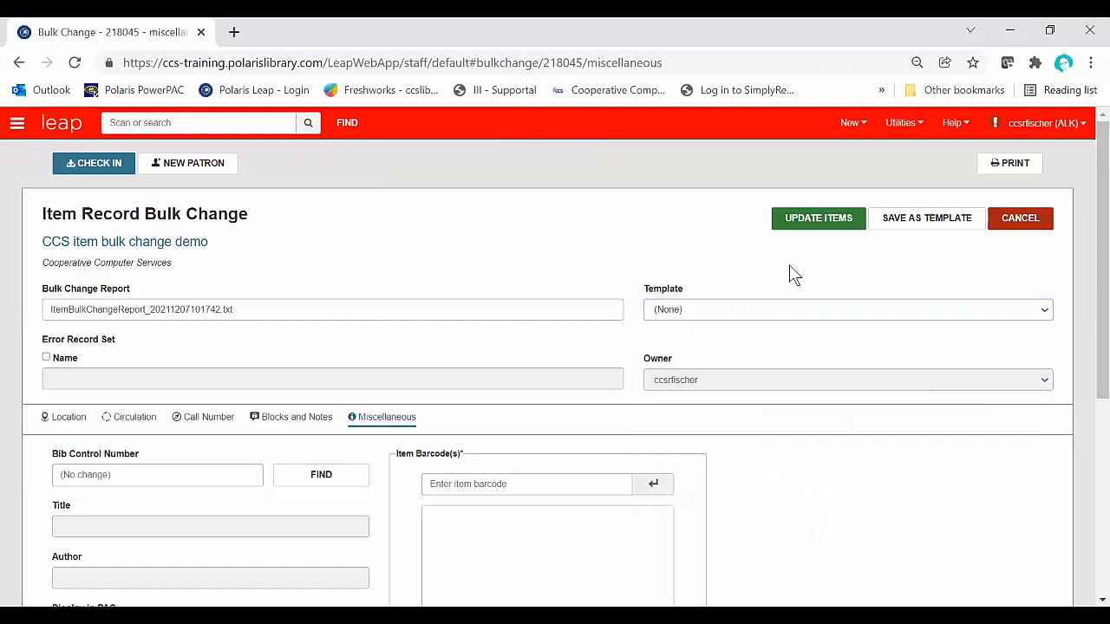
Step: Update the record set's items with the bulk change, accept the summary of changes, and open the downloaded bulk change report
left_click(826, 228)
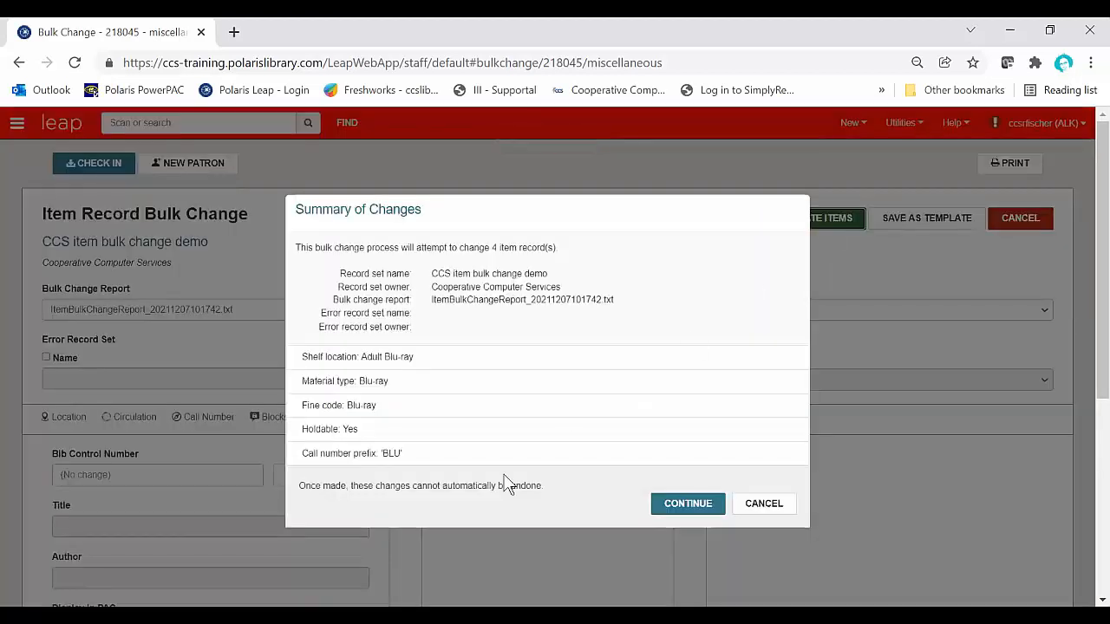
left_click(679, 505)
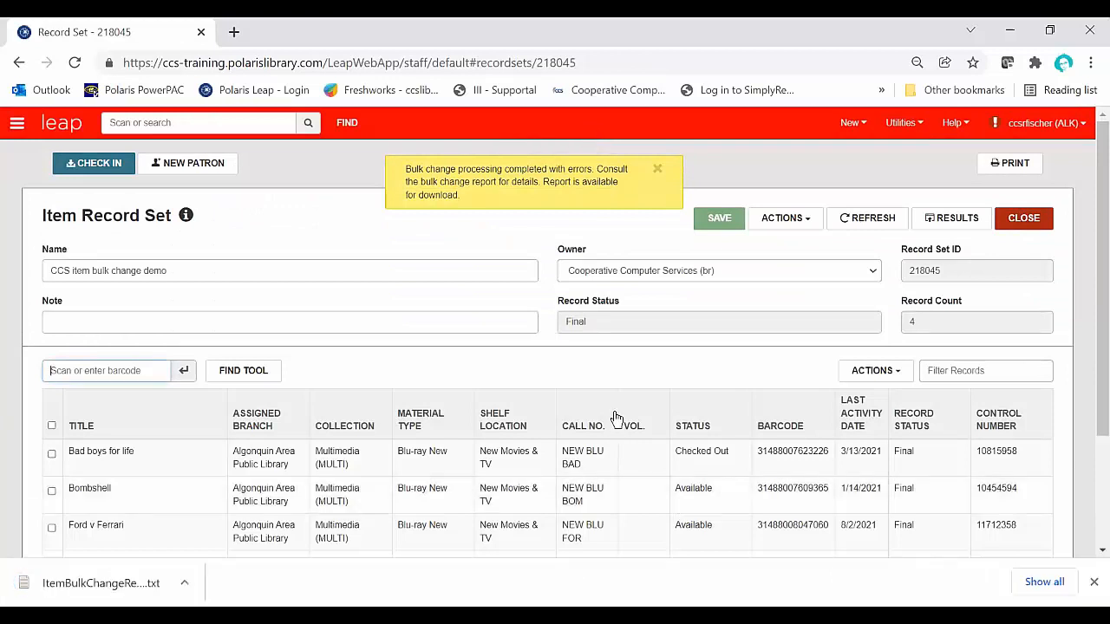
left_click(98, 583)
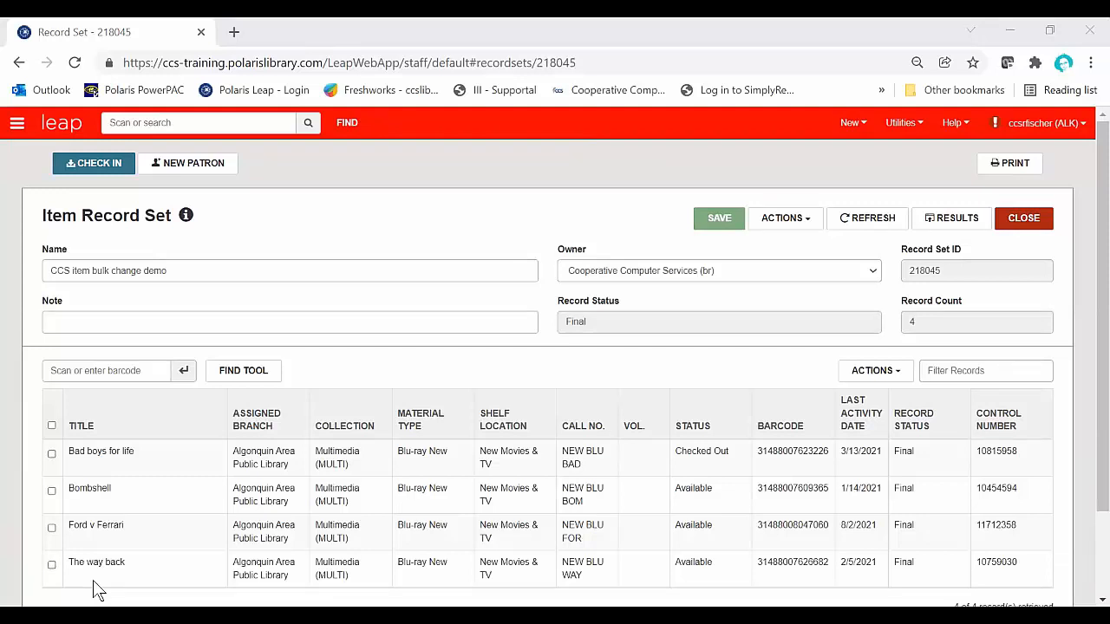
scroll(93, 580, "down", 1)
scroll(516, 391, "up", 1)
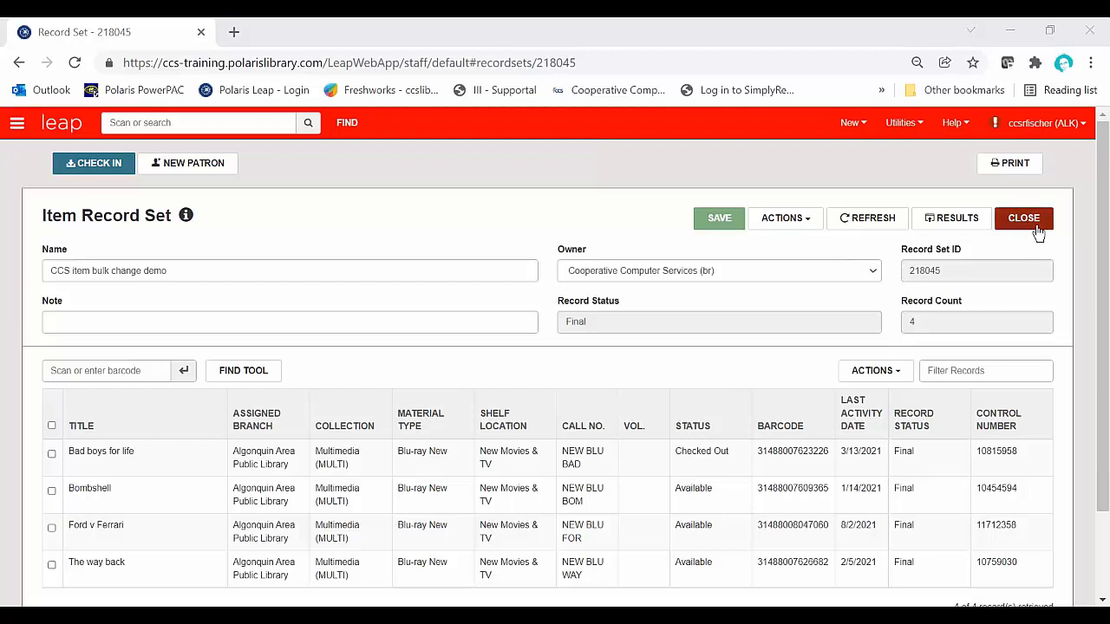
left_click(16, 124)
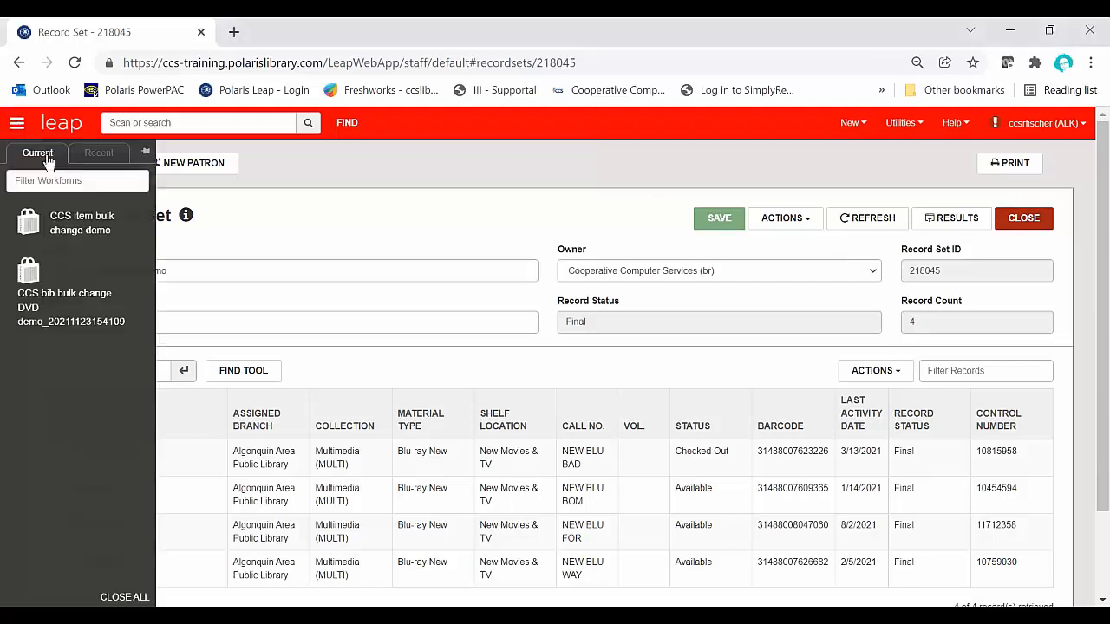
left_click(100, 306)
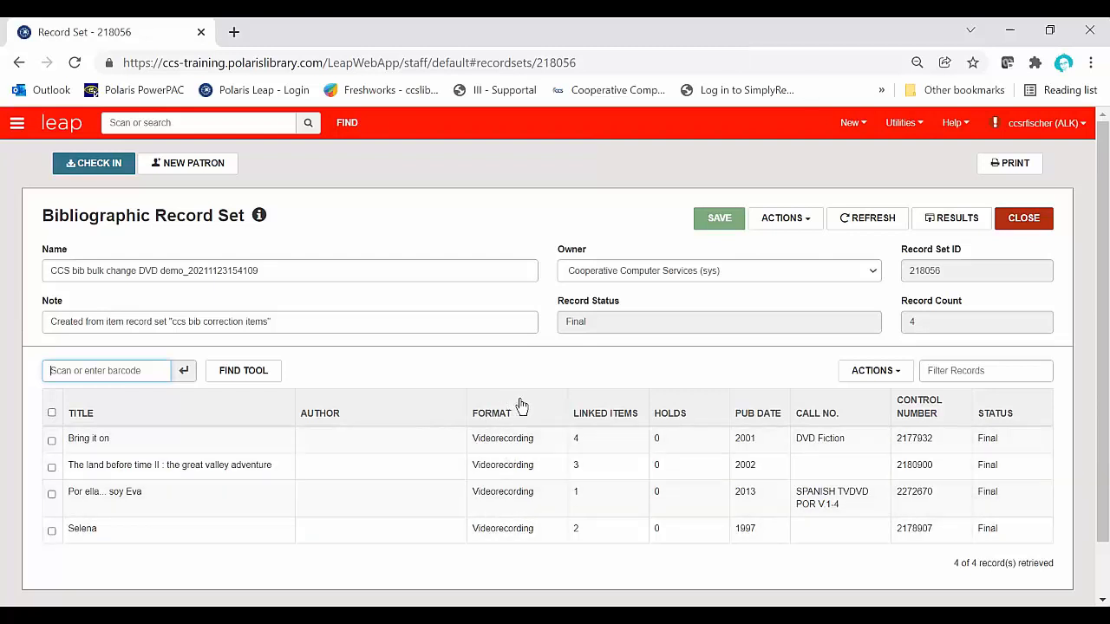
Step: Open the "Bring it on" bibliographic record from the record set, view its MARC data, and select the 007 tag
left_click(543, 445)
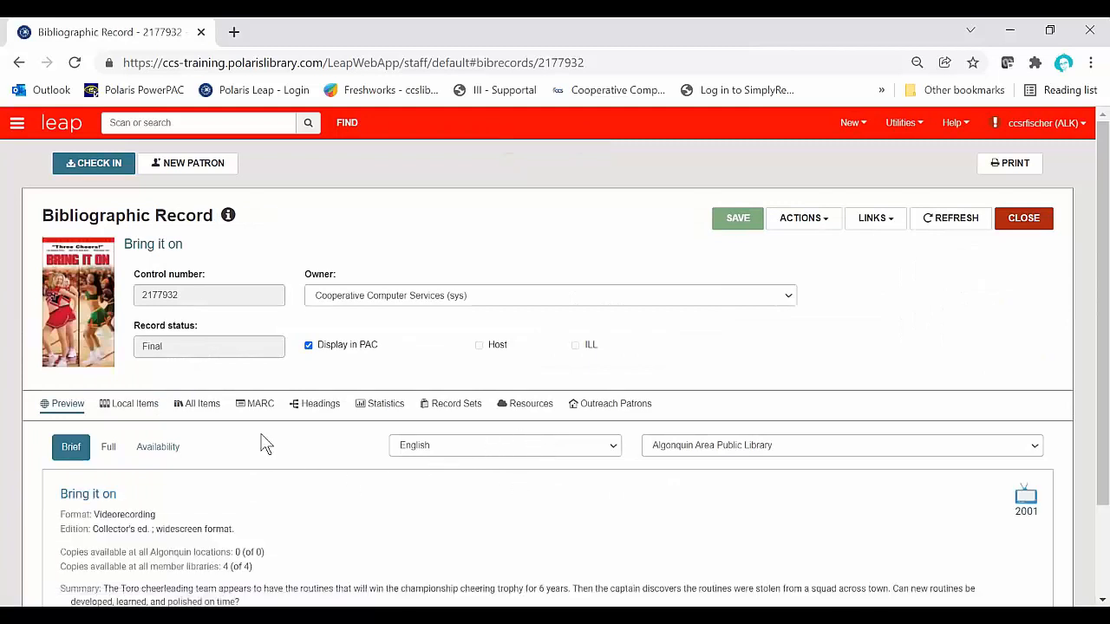
scroll(265, 443, "down", 1)
scroll(265, 443, "up", 1)
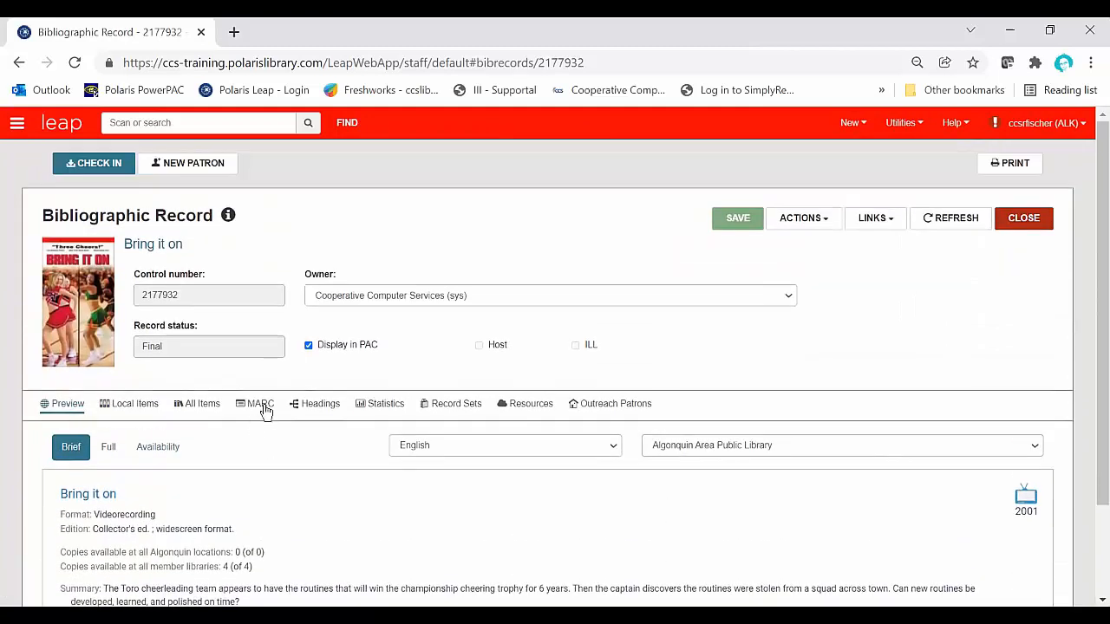
left_click(262, 407)
scroll(264, 412, "down", 1)
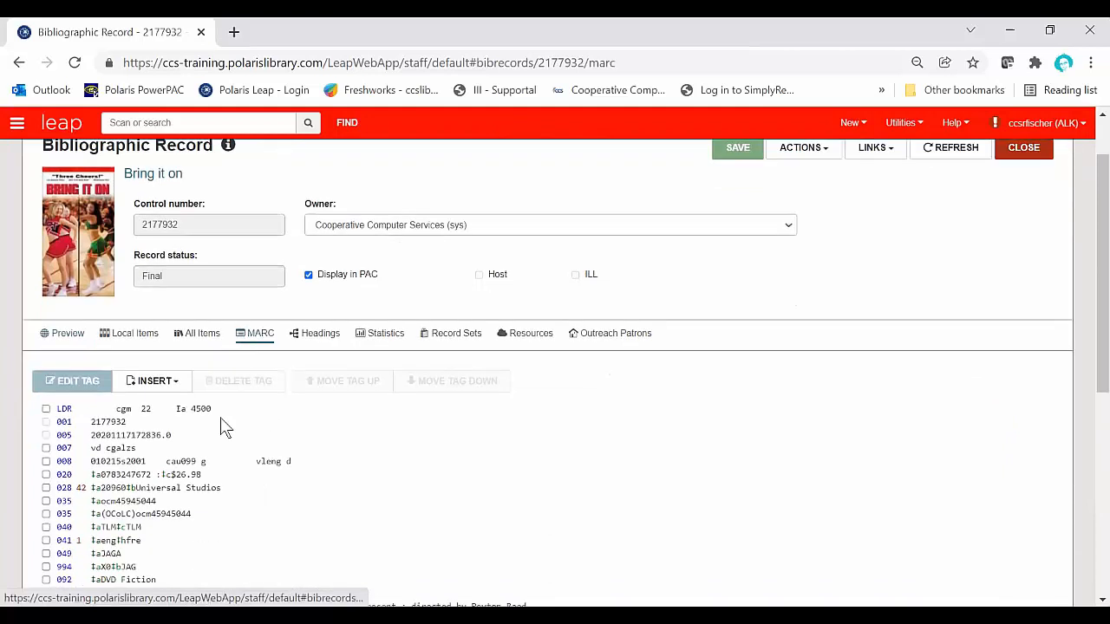
scroll(70, 434, "down", 1)
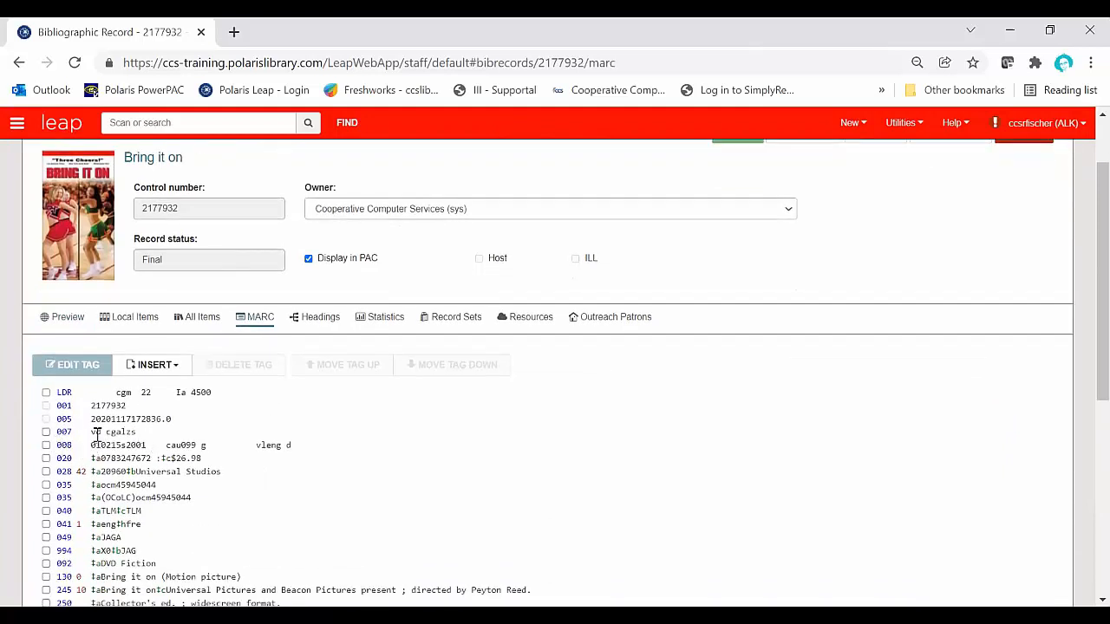
left_click(46, 431)
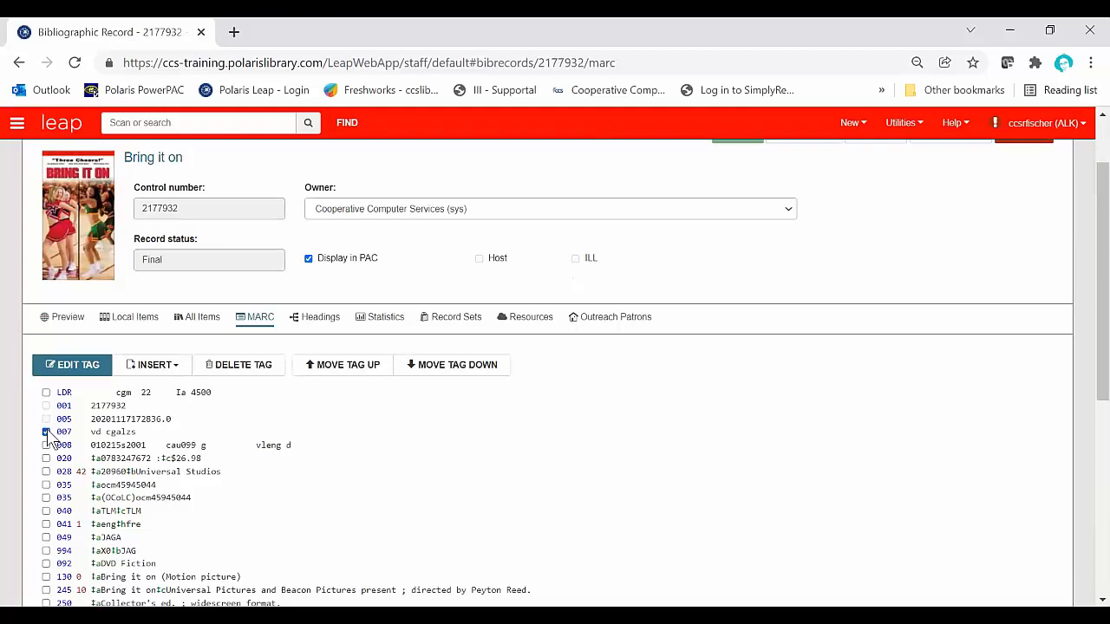
left_click(152, 368)
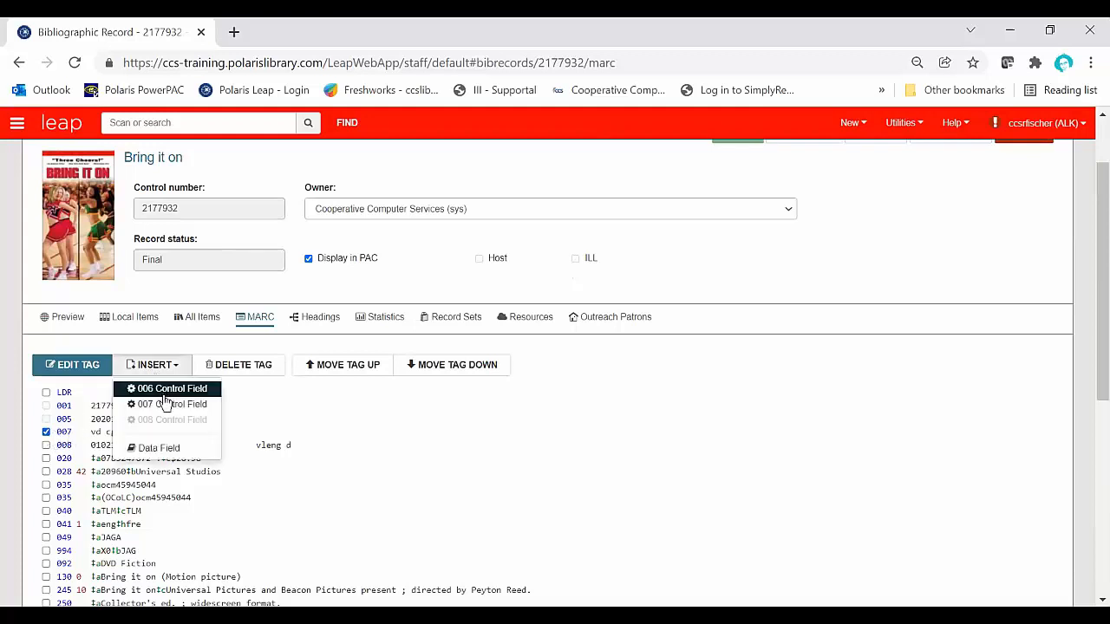
left_click(166, 405)
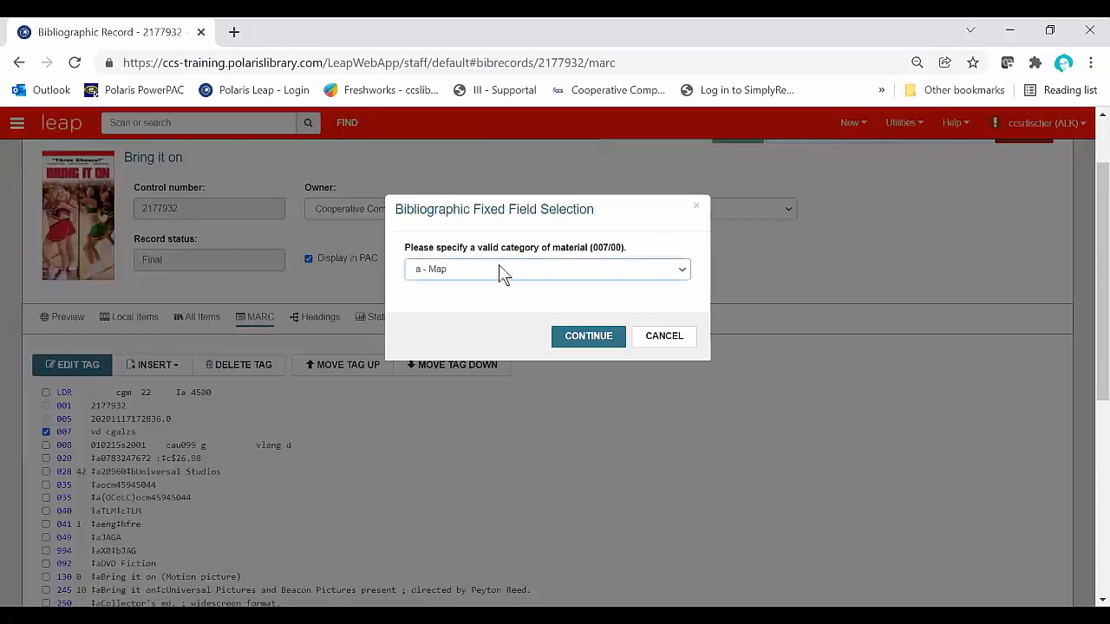
left_click(663, 337)
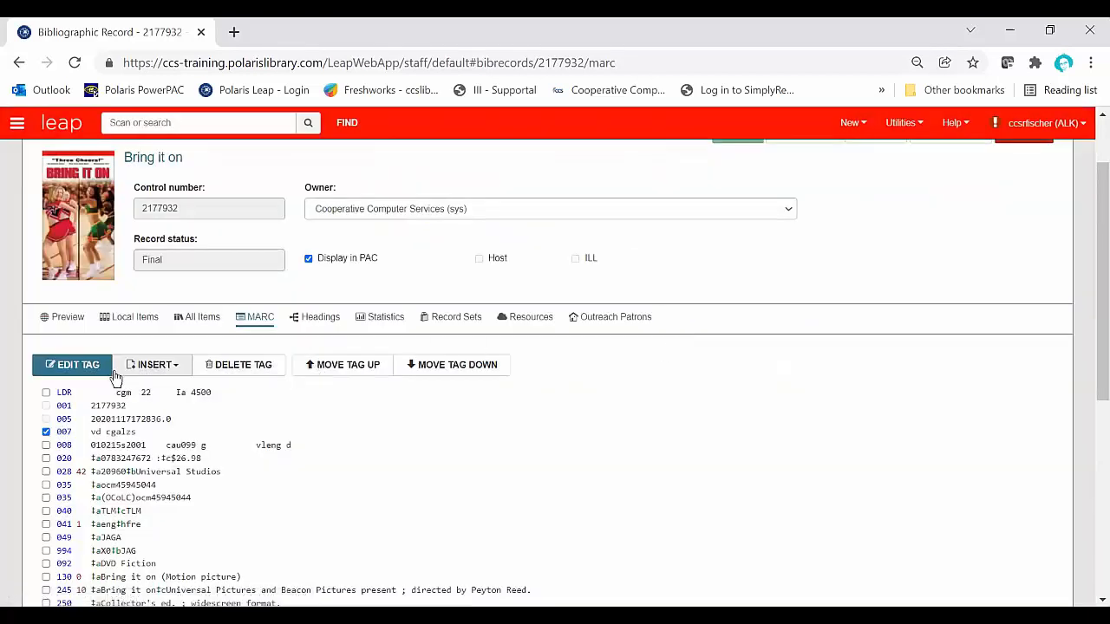
Step: Examine the coded values of the record's 007 tag without editing them, and return to the bibliographic record set
left_click(84, 364)
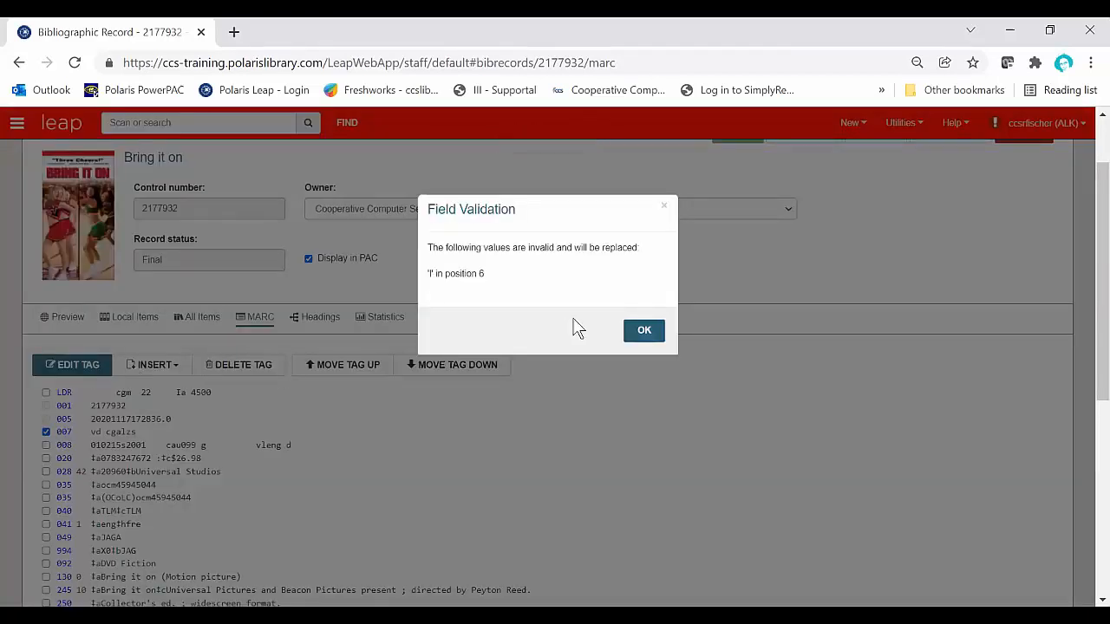
left_click(638, 340)
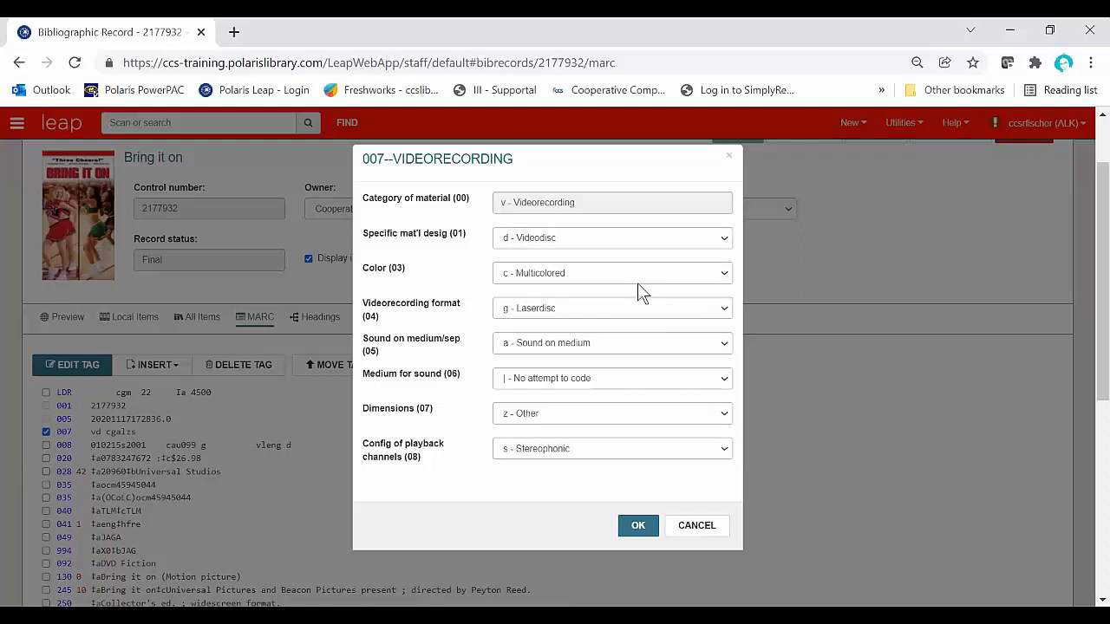
left_click(683, 526)
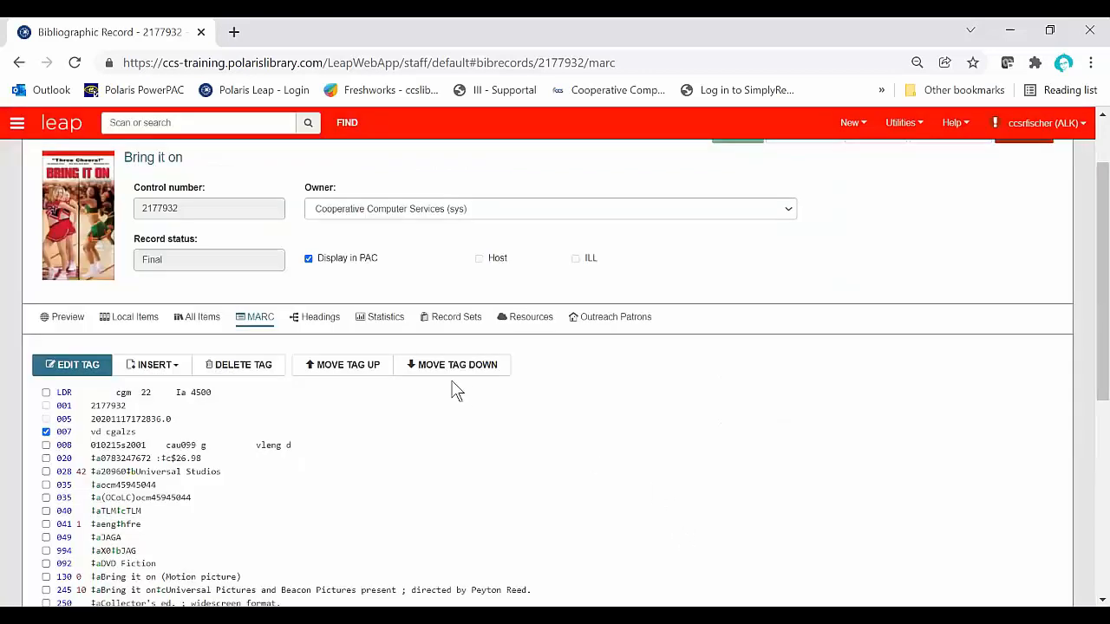
left_click(17, 125)
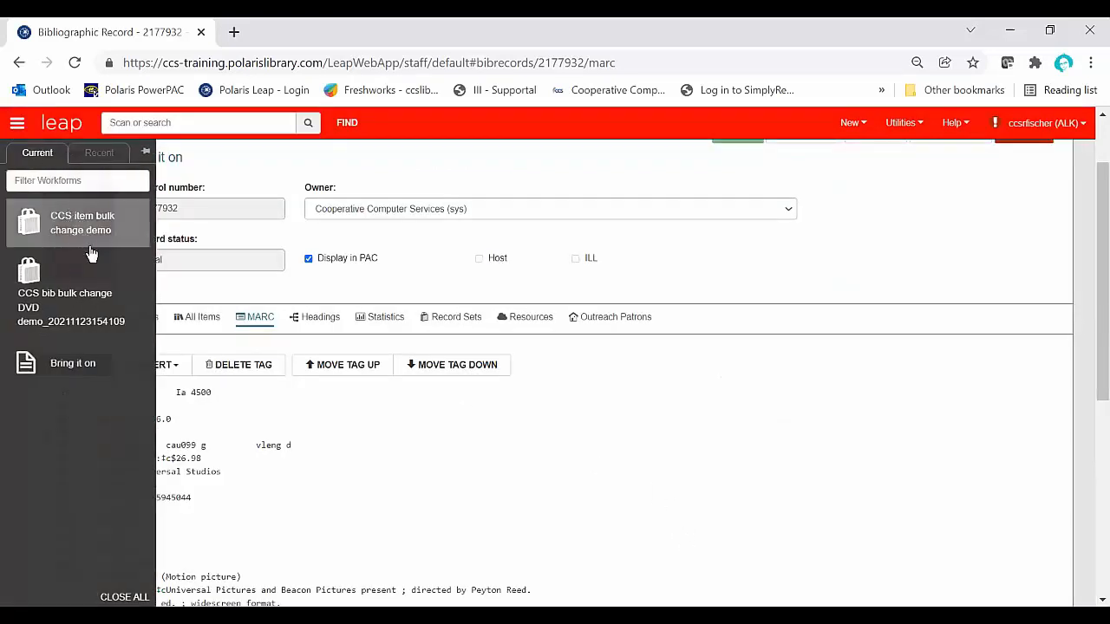
left_click(98, 295)
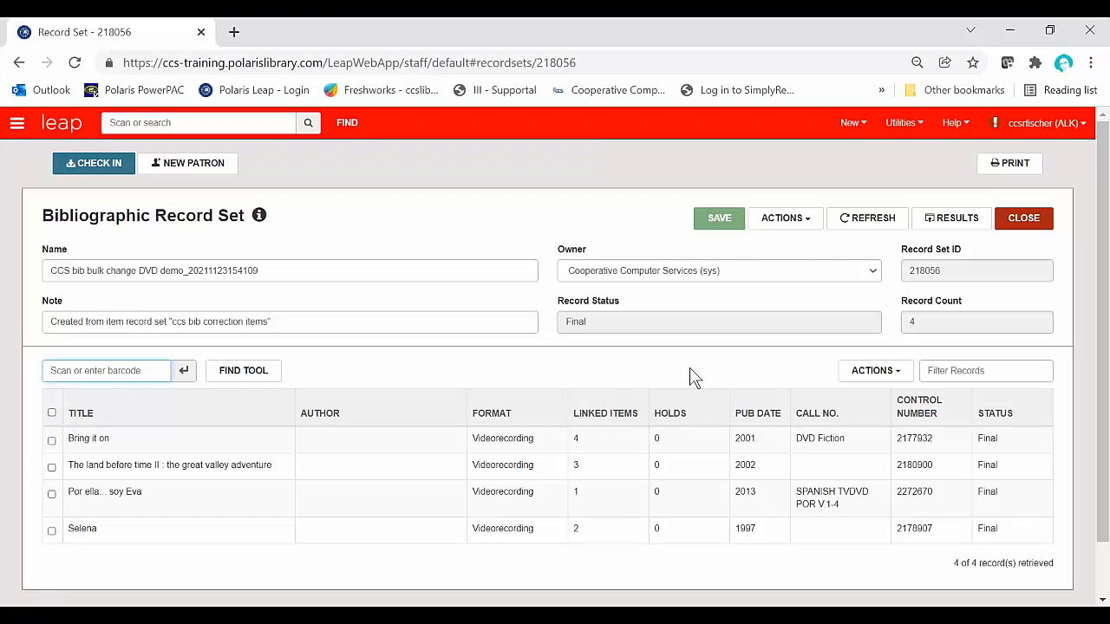
Step: Start a bulk change on the bibliographic record set and view the Display in PAC options
left_click(808, 224)
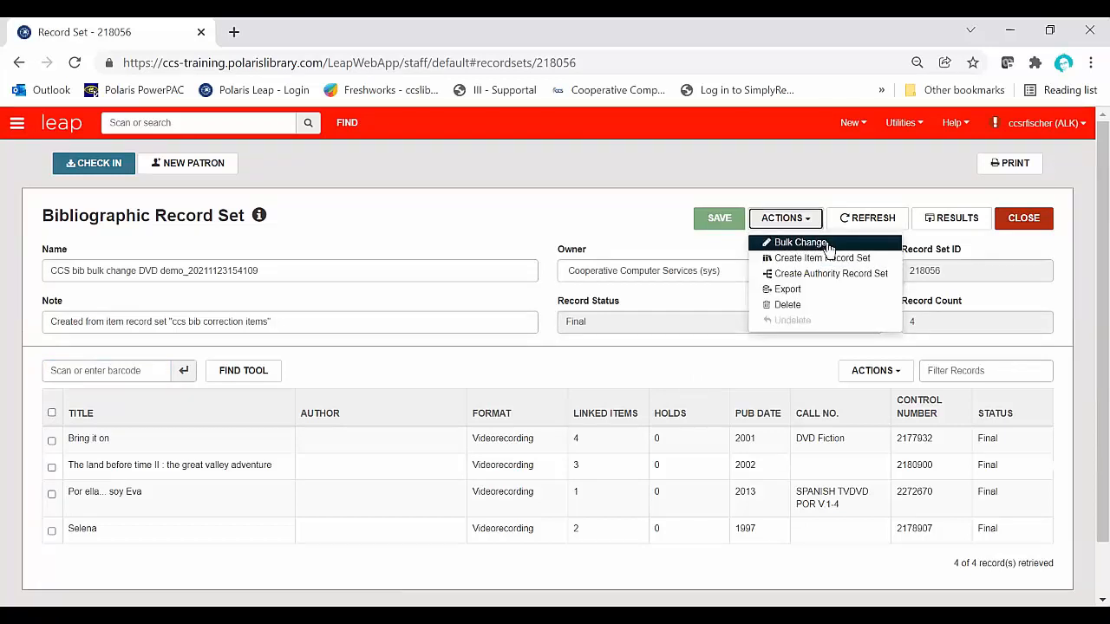
left_click(888, 372)
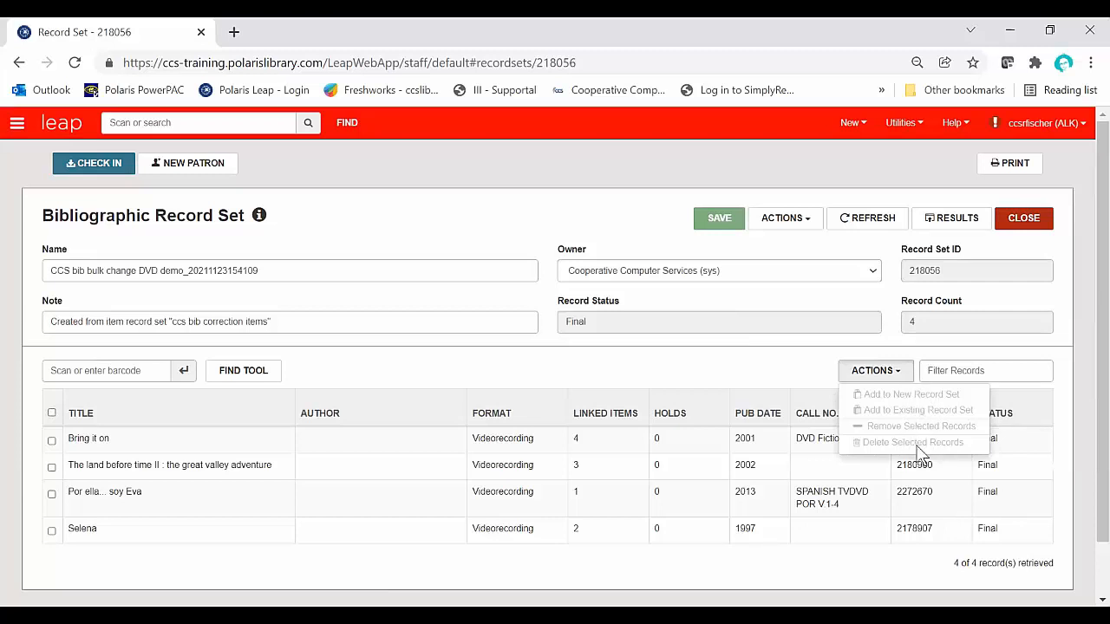
left_click(806, 224)
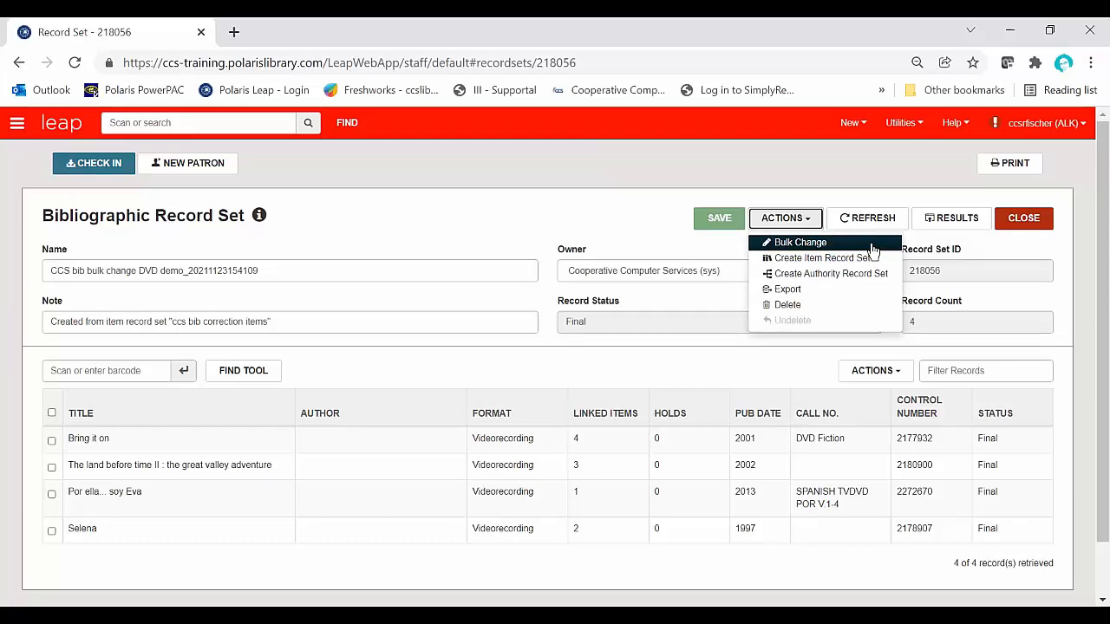
left_click(875, 251)
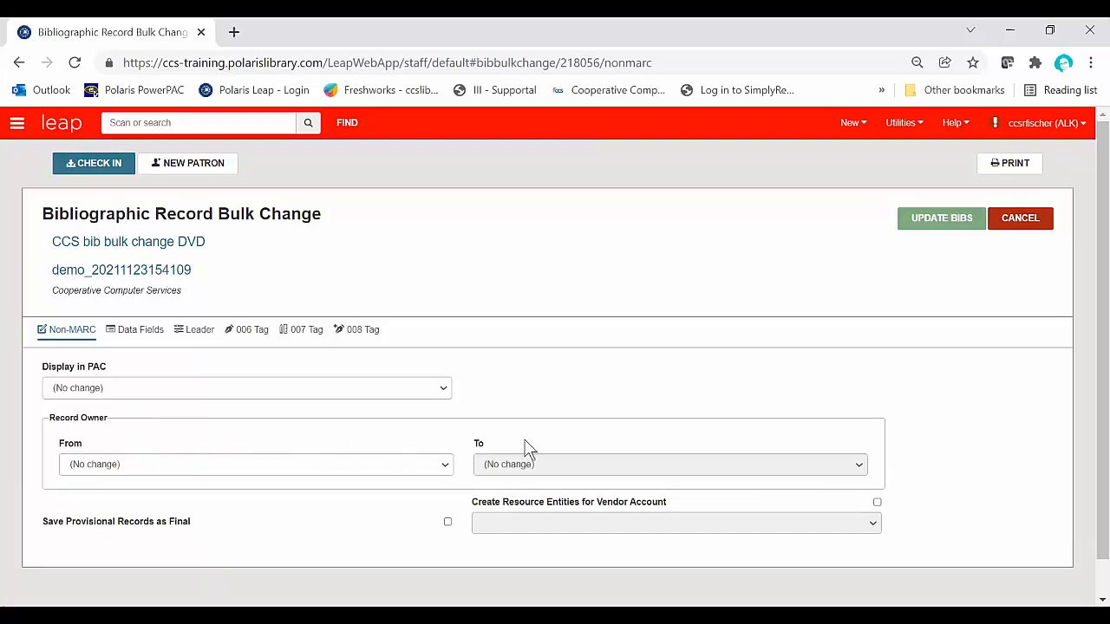
left_click(441, 392)
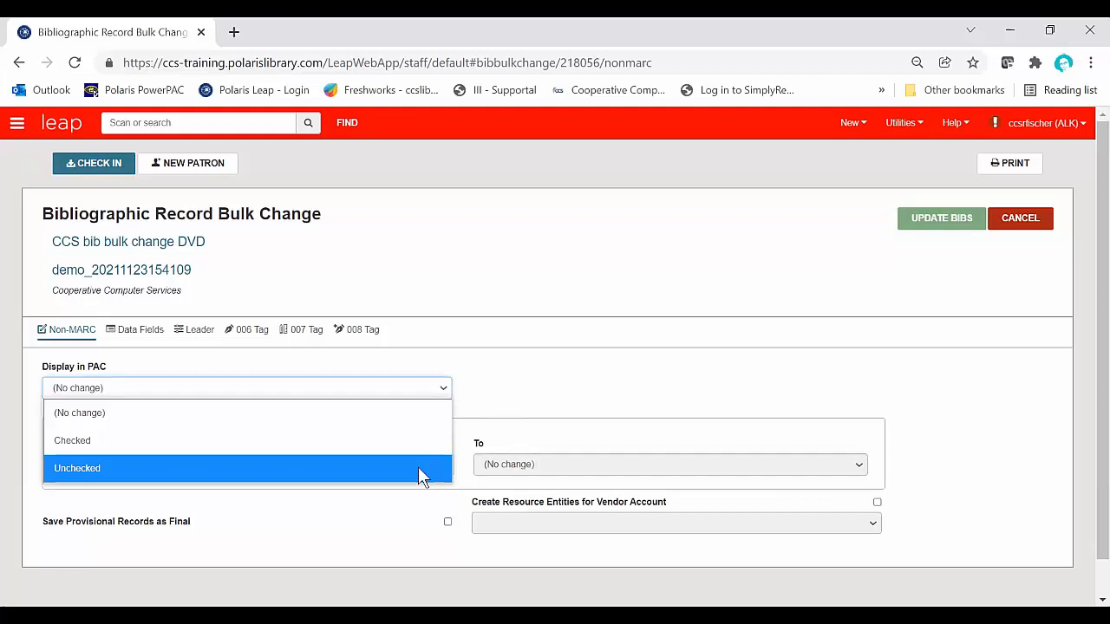
left_click(529, 389)
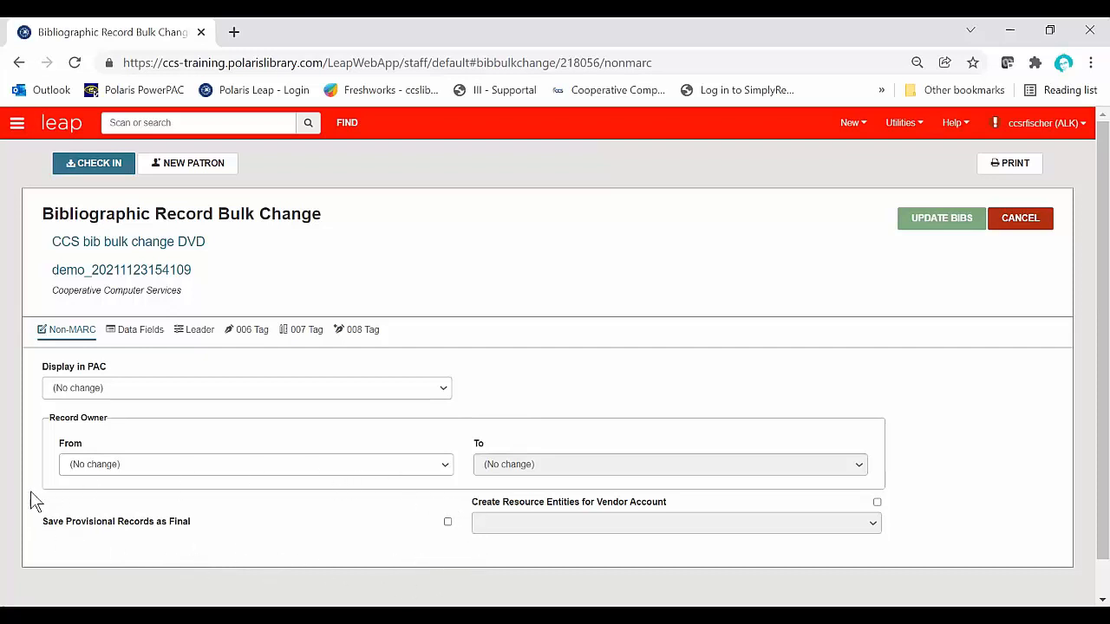
Step: Examine the operations available for changing data fields in the bibliographic bulk change
left_click(142, 338)
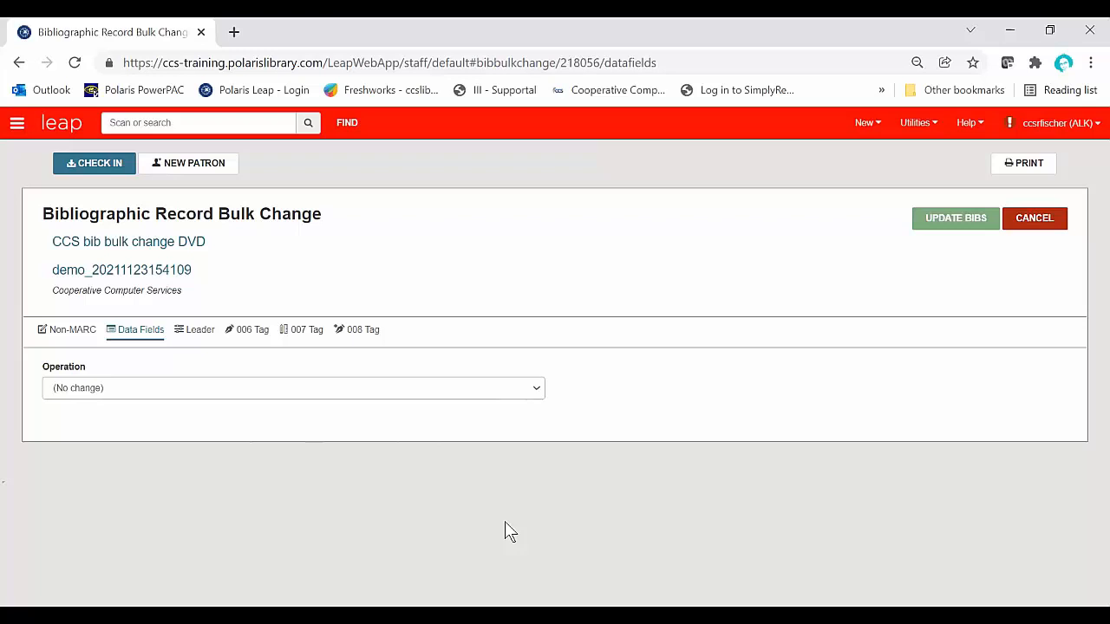
left_click(545, 400)
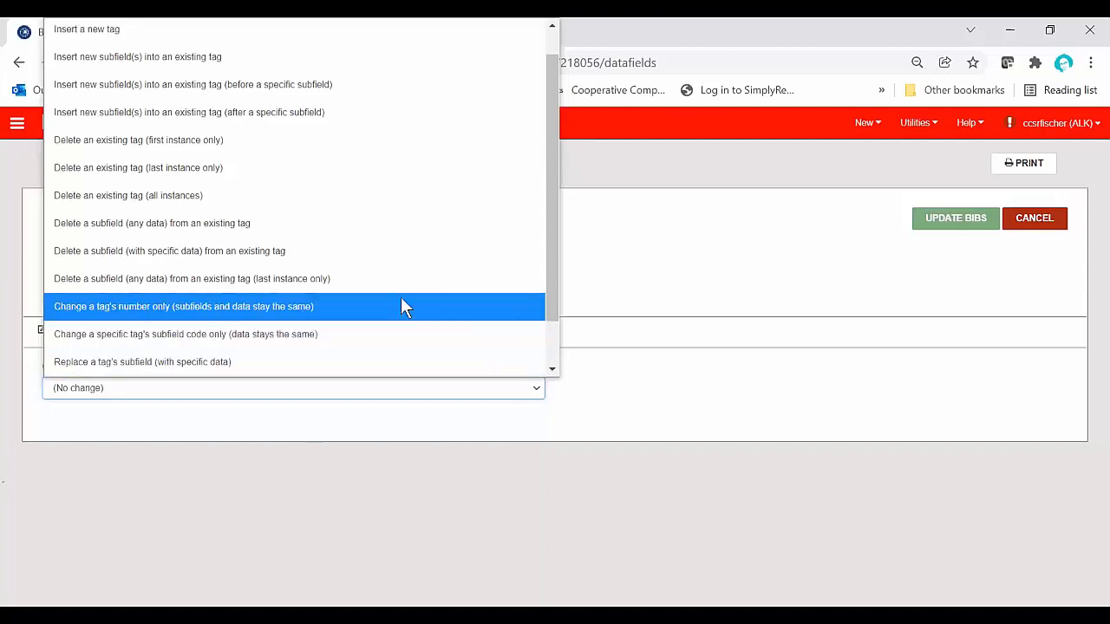
scroll(399, 299, "up", 1)
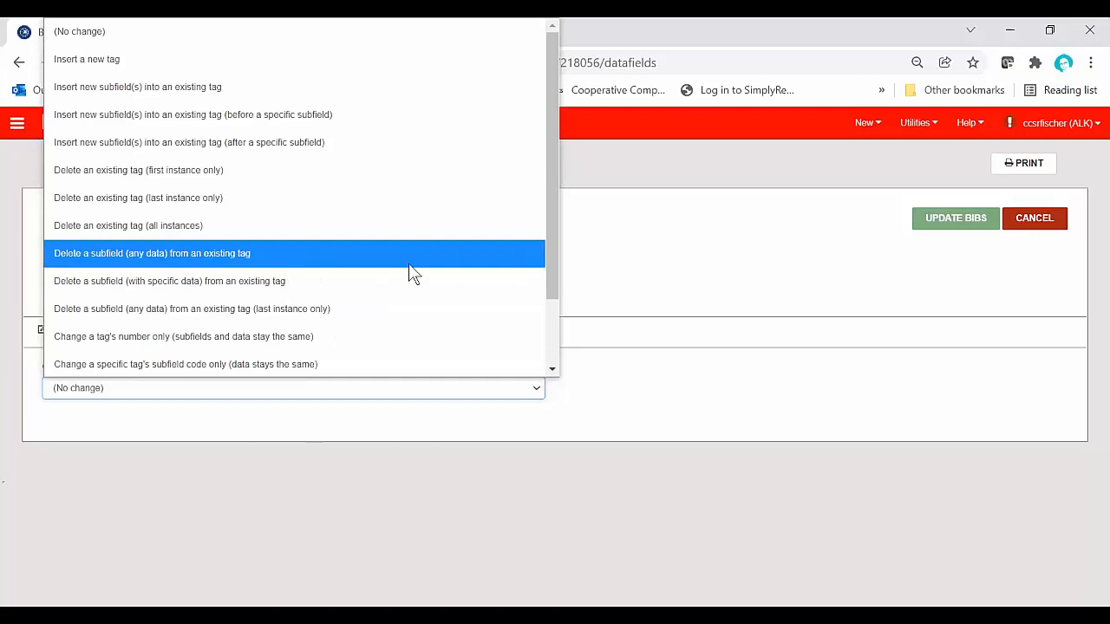
scroll(412, 273, "down", 3)
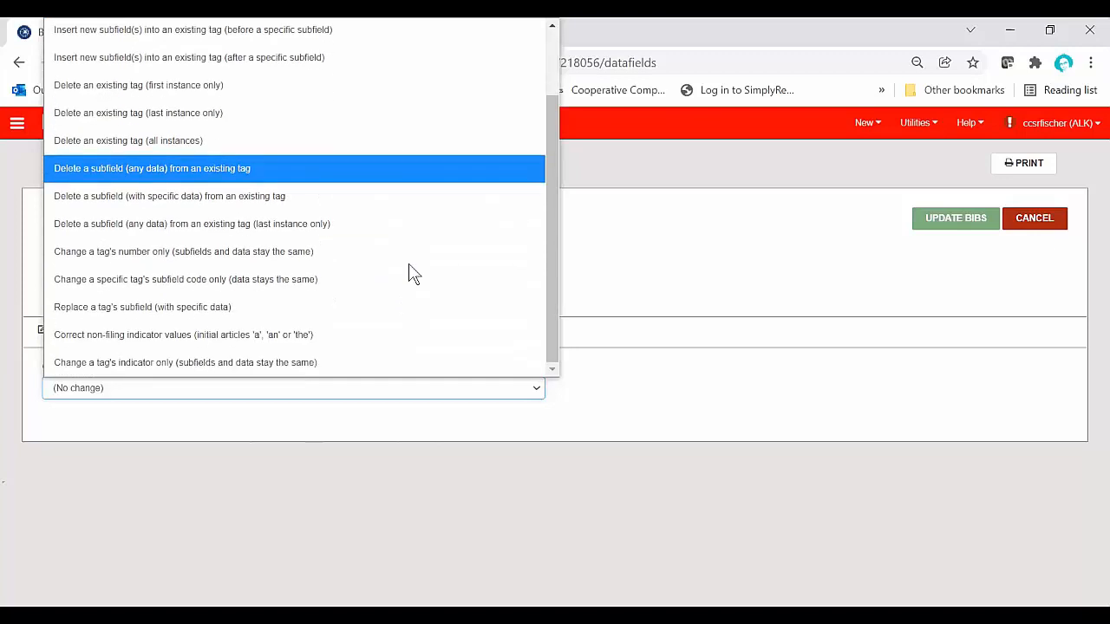
scroll(413, 274, "up", 3)
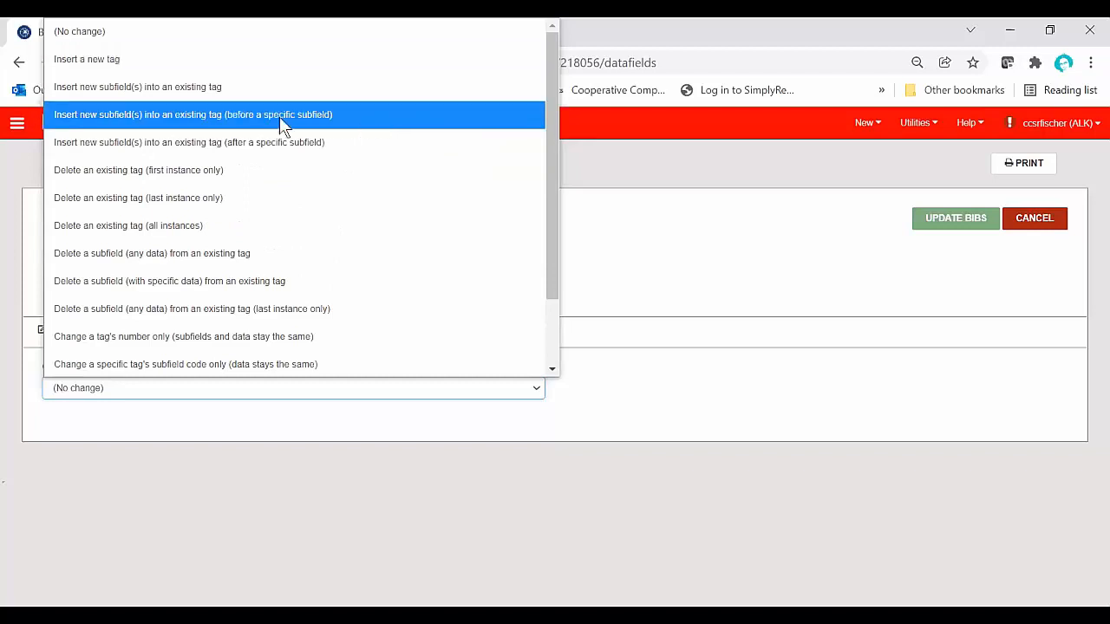
scroll(318, 215, "down", 3)
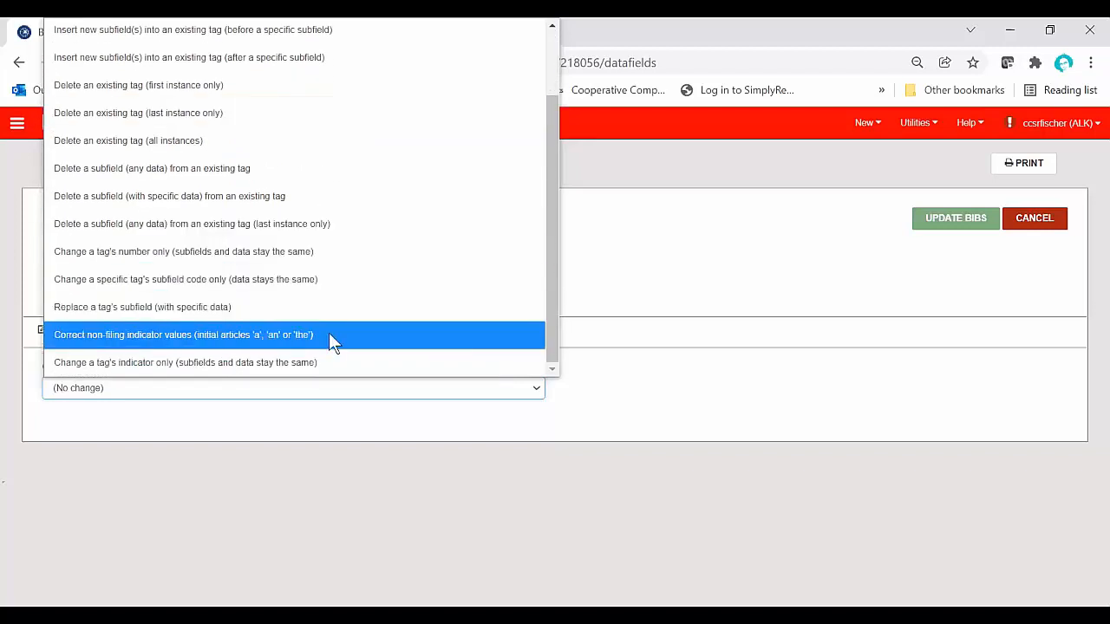
scroll(329, 338, "up", 3)
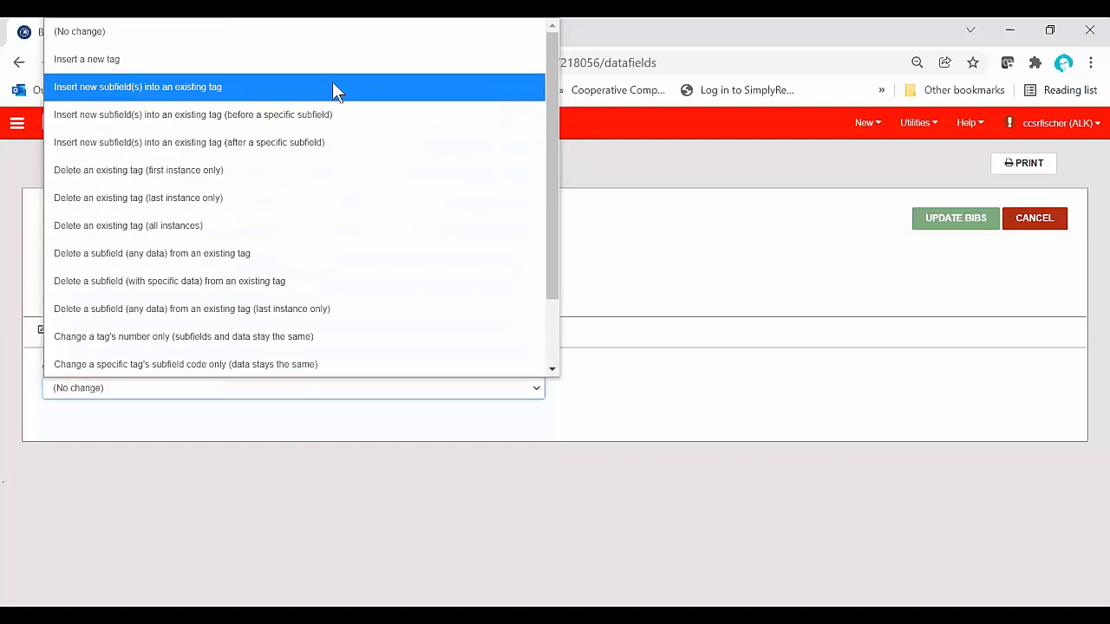
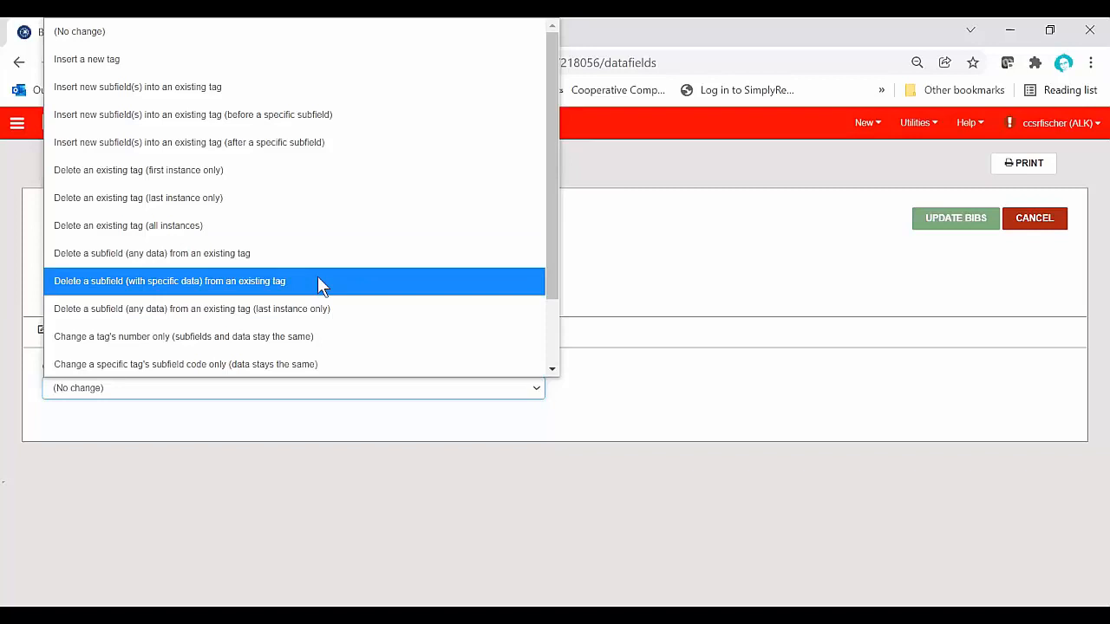
scroll(318, 281, "down", 2)
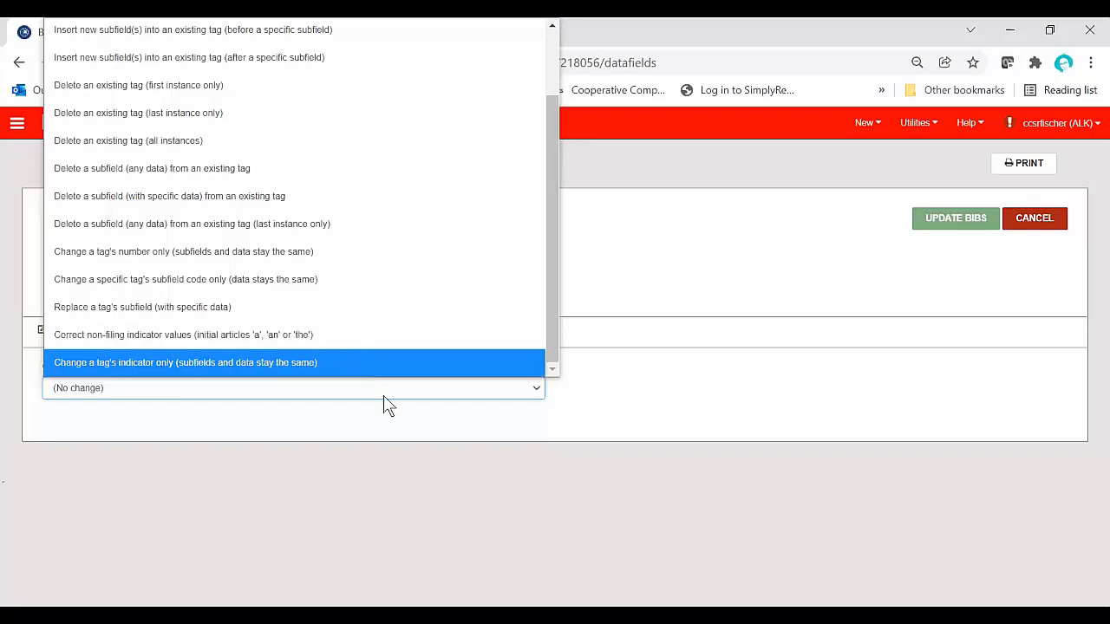
left_click(412, 474)
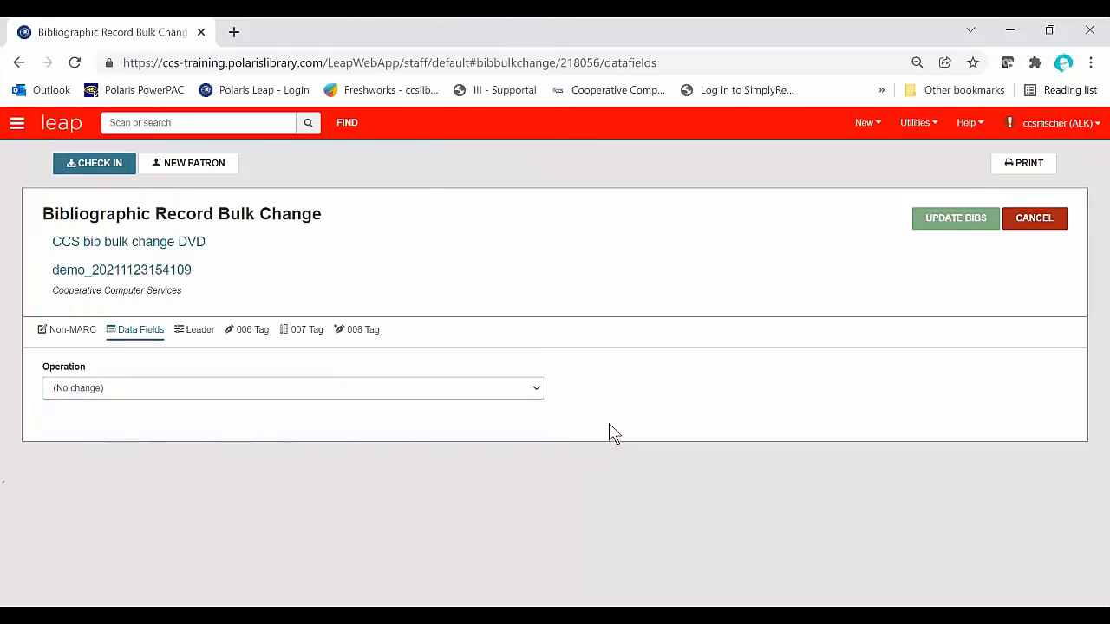
left_click(534, 392)
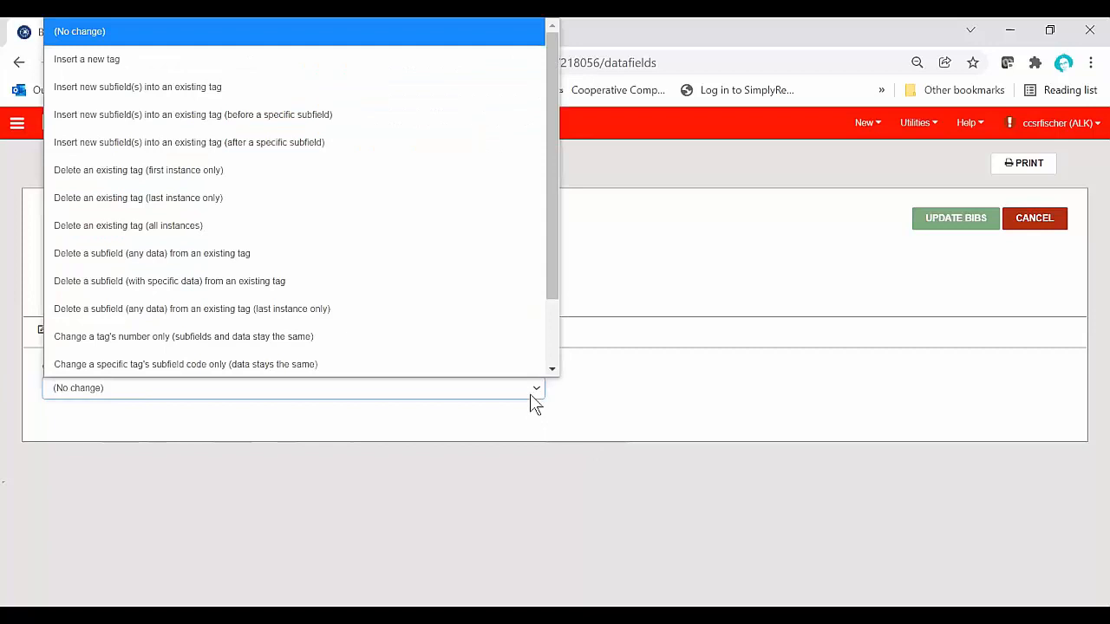
left_click(668, 426)
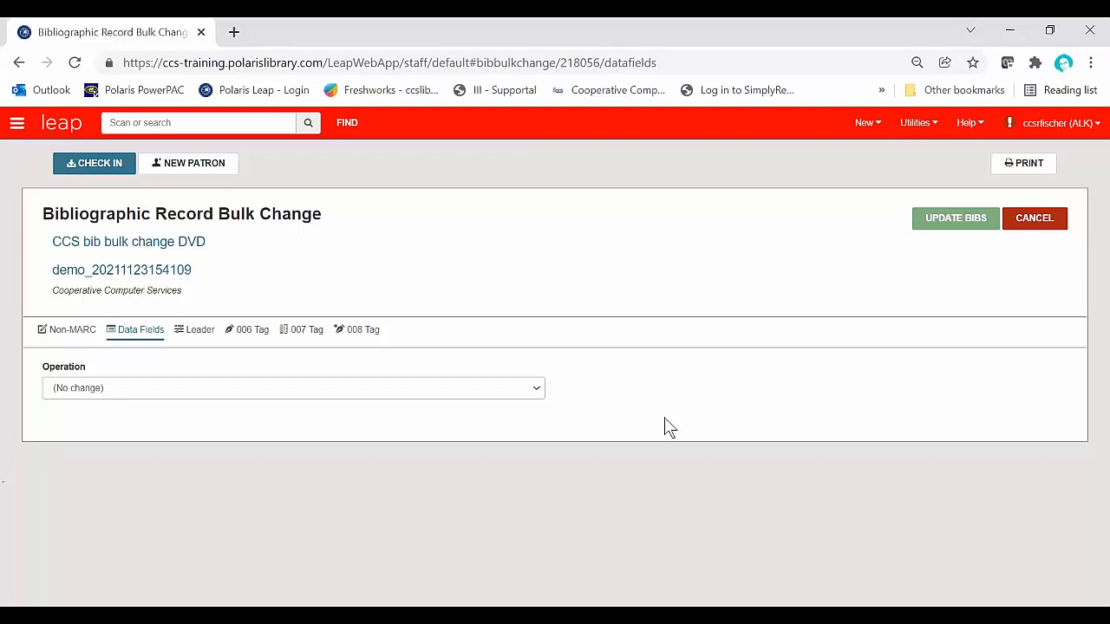
Step: Set up a bulk change operation that inserts a new tag 655 with the second indicator set to 7
left_click(529, 392)
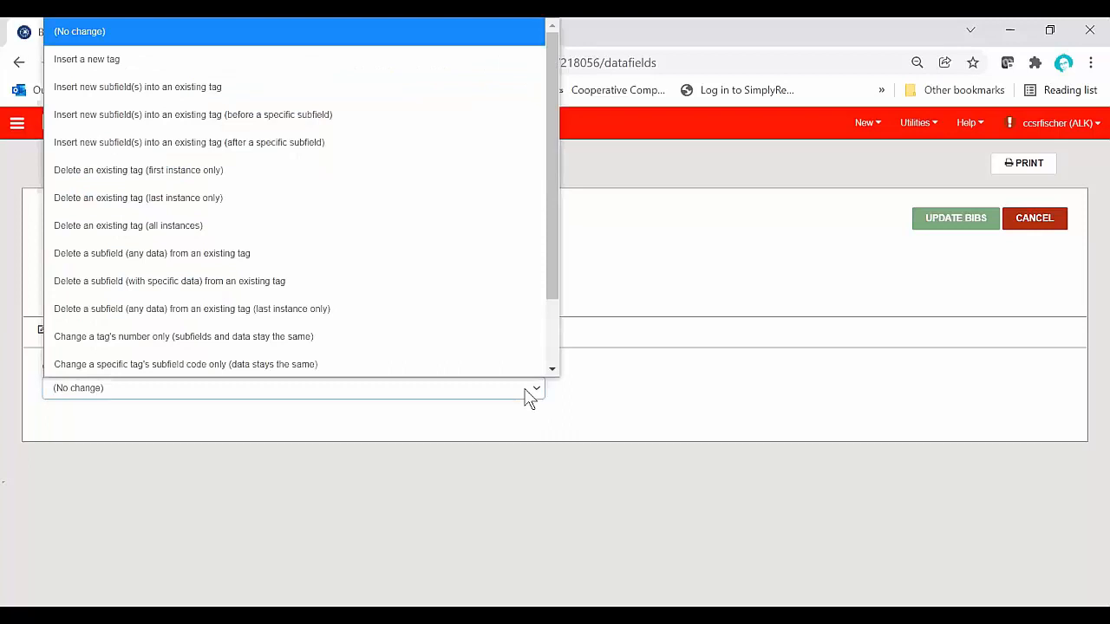
scroll(377, 334, "down", 1)
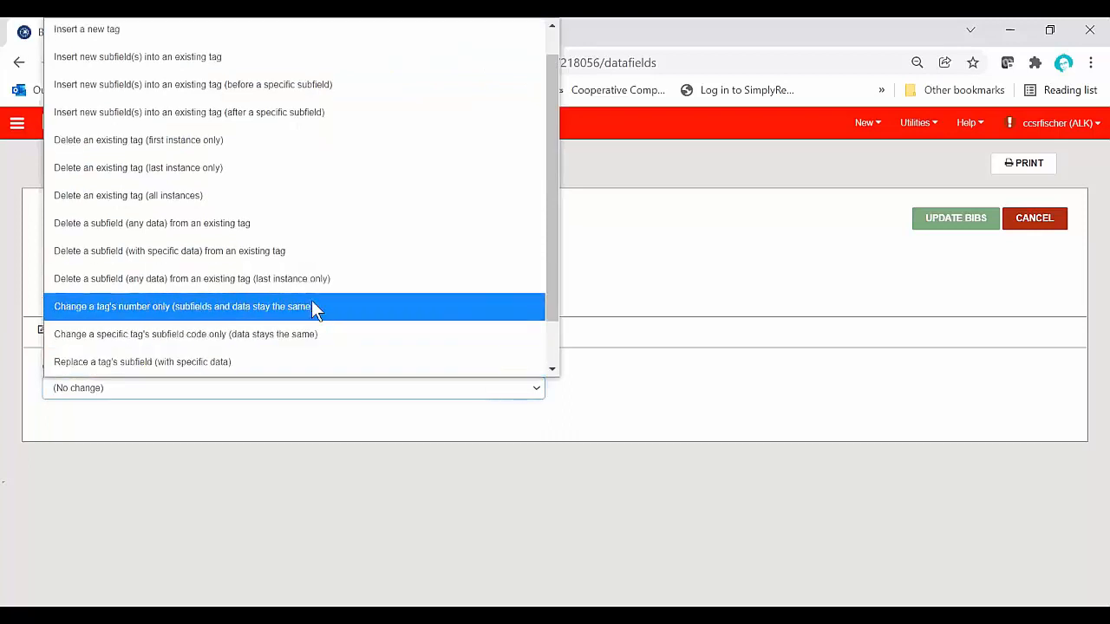
scroll(318, 310, "up", 1)
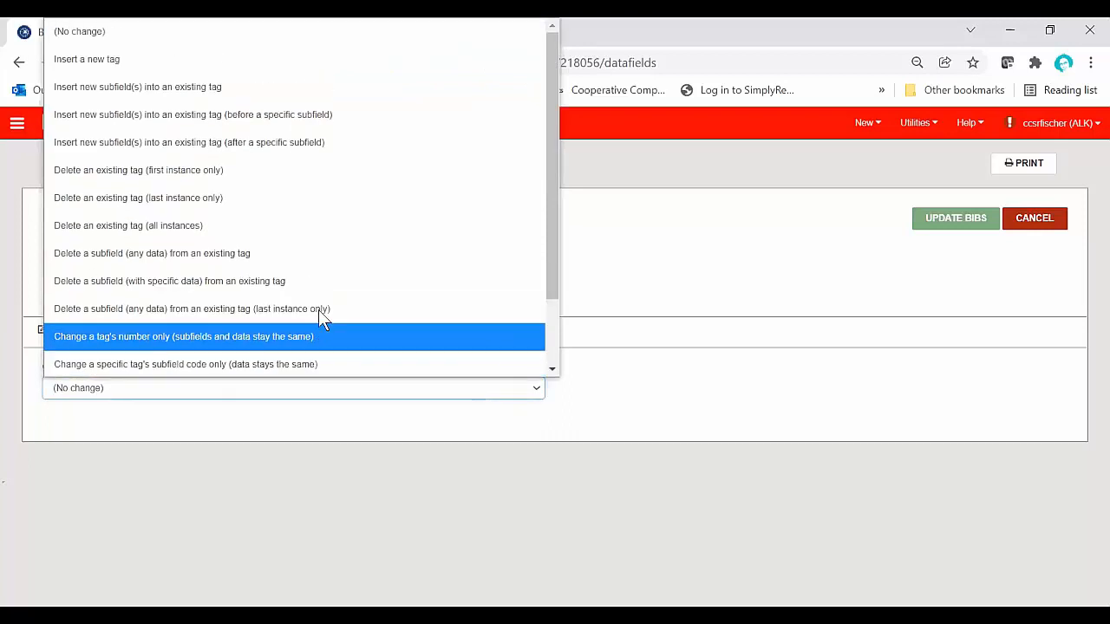
left_click(235, 61)
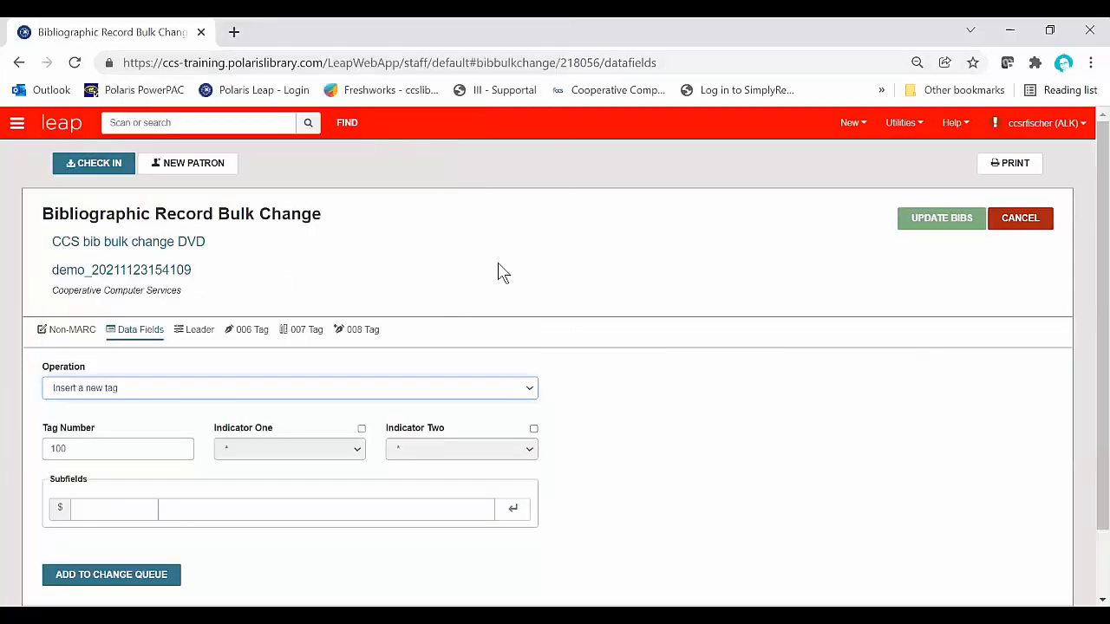
scroll(622, 392, "down", 1)
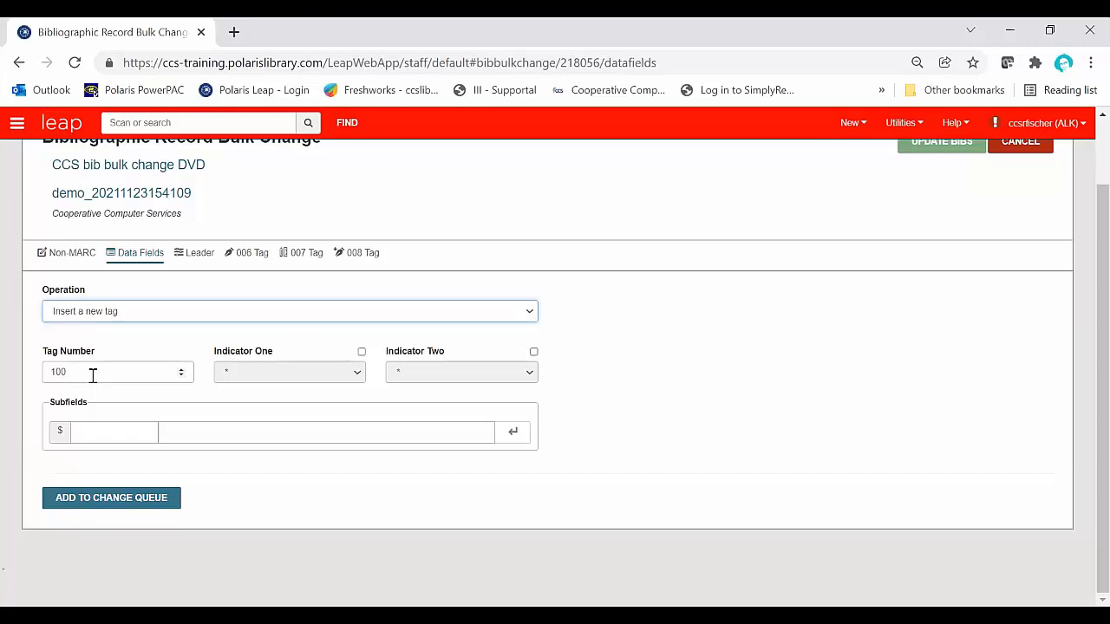
left_click_drag(93, 374, 39, 382)
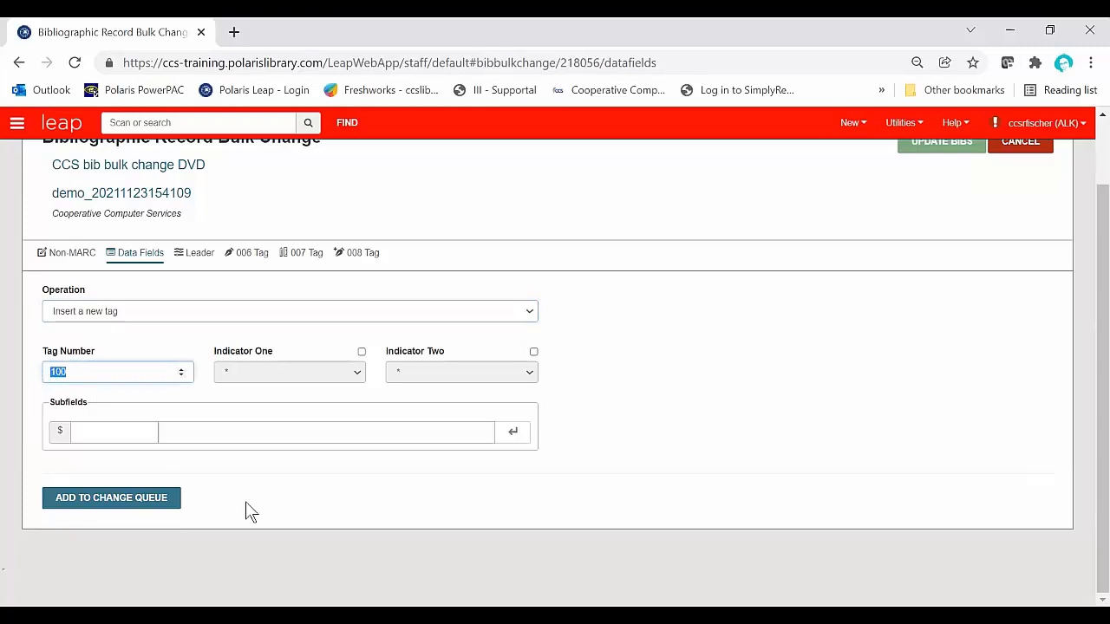
type("655")
left_click(534, 352)
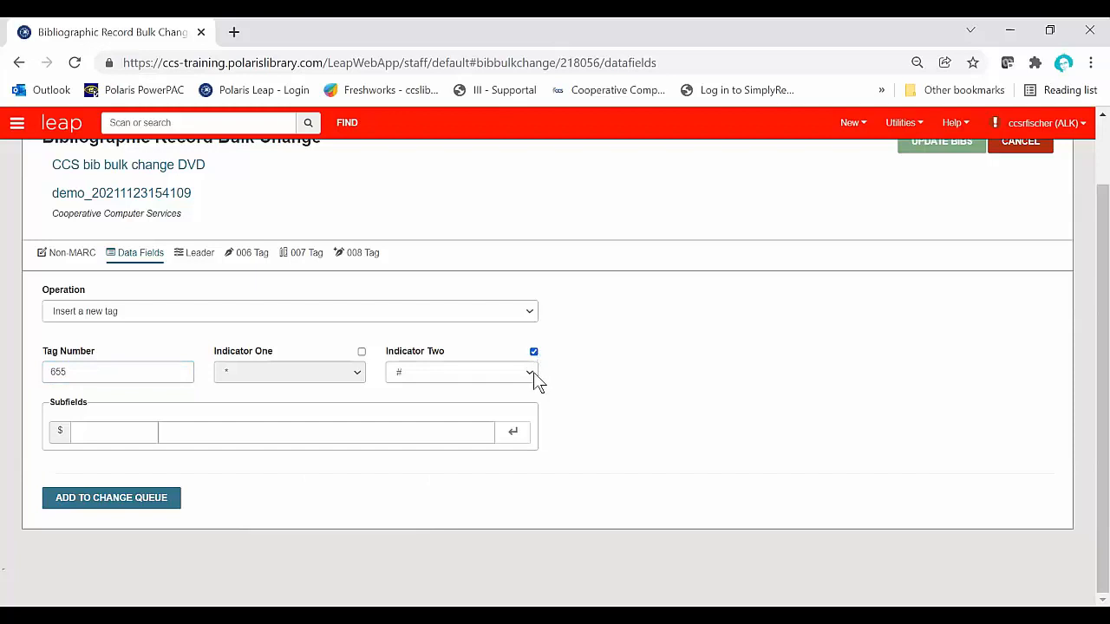
left_click(531, 372)
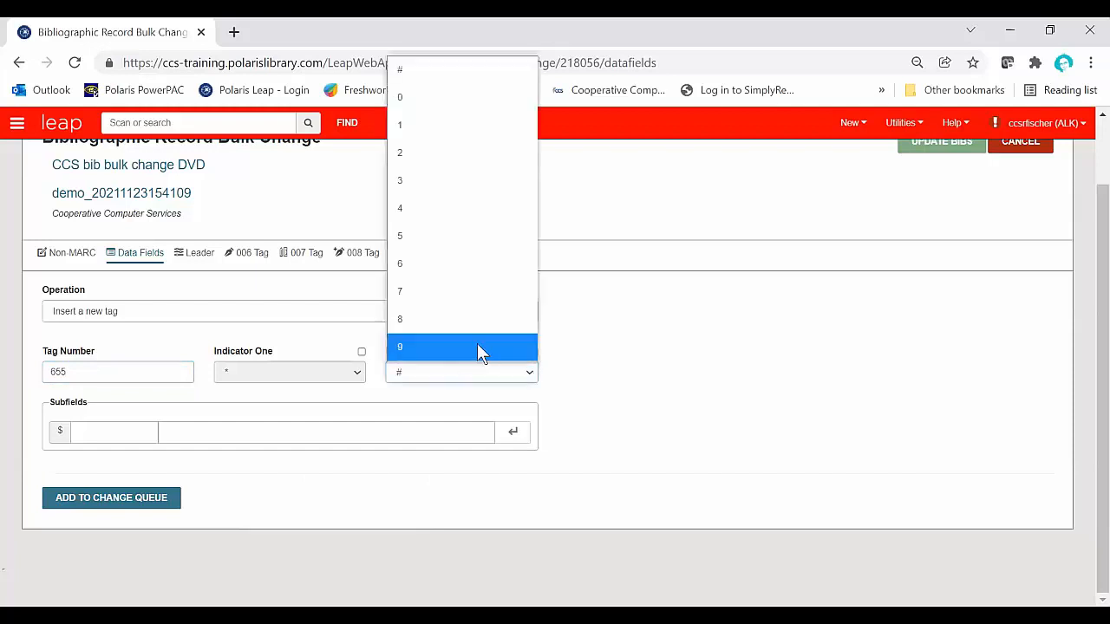
left_click(456, 296)
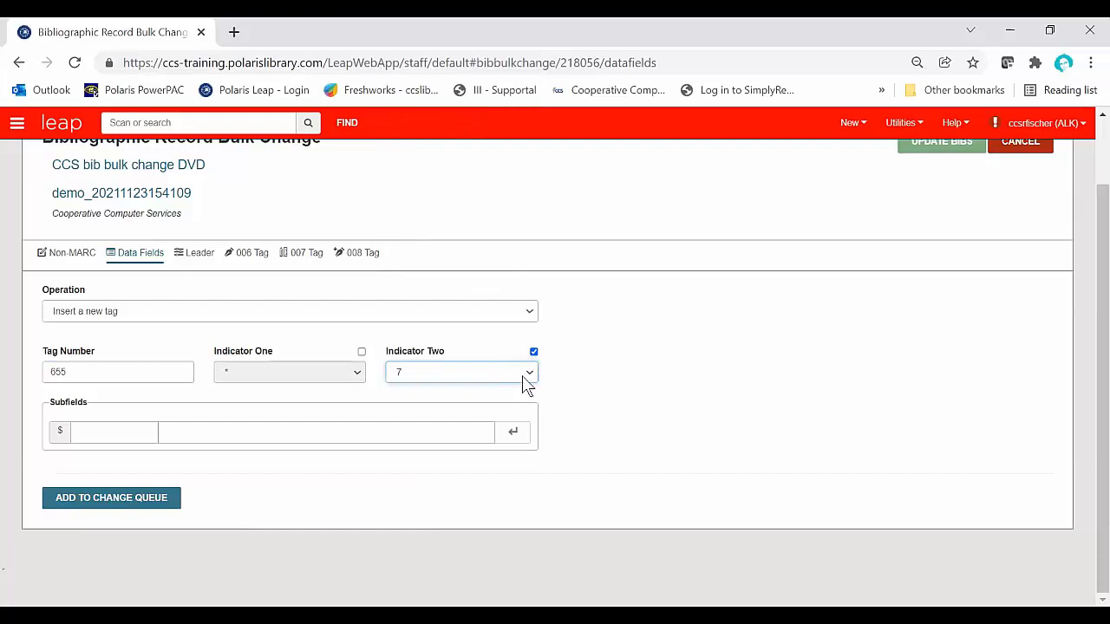
Step: Add subfield a with the text "Feature films." to the new 655 tag
left_click(135, 436)
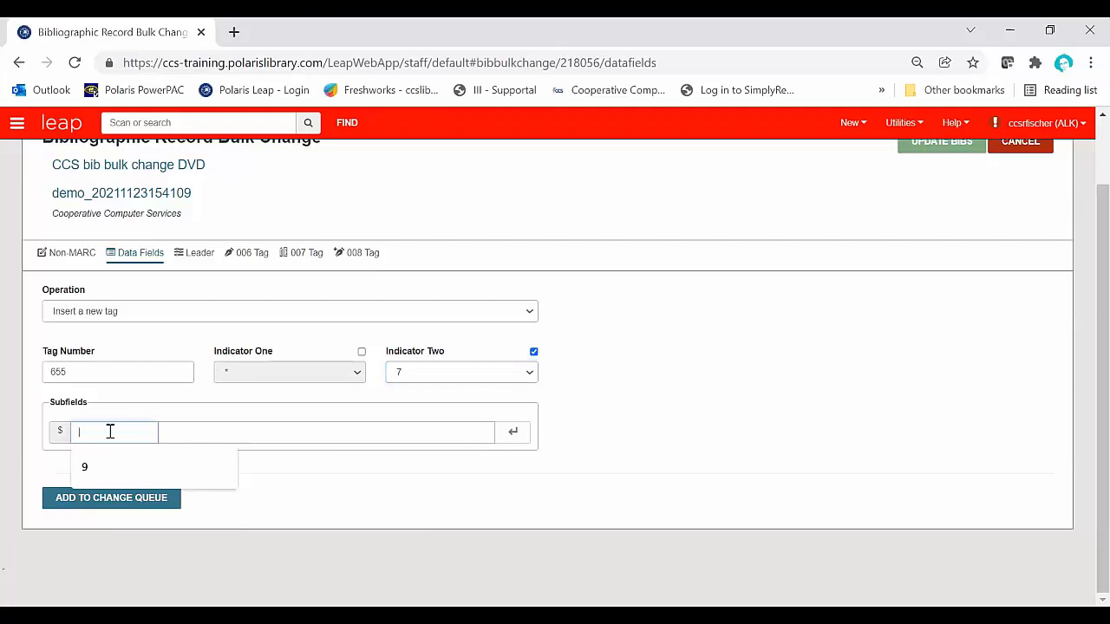
type("a")
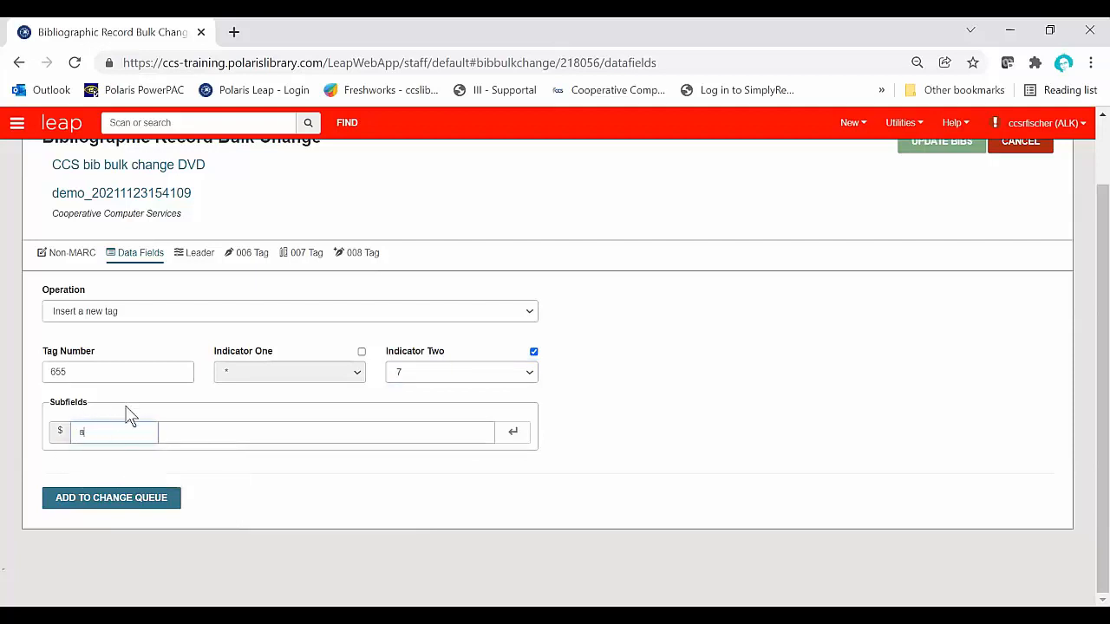
left_click(180, 434)
type("Fea")
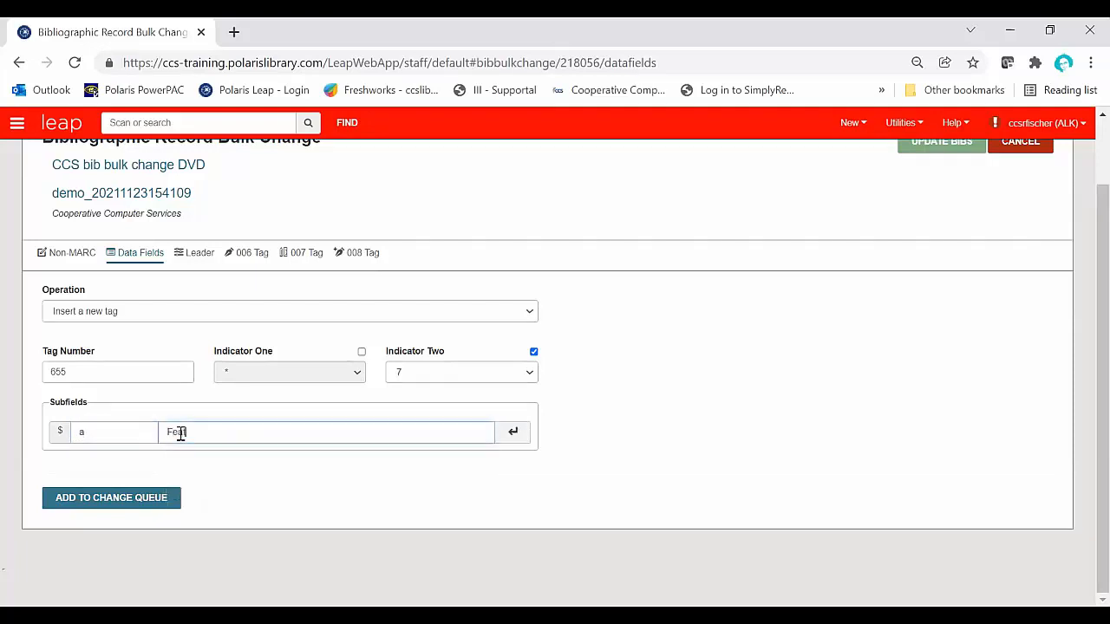
type("ture films.")
left_click(513, 431)
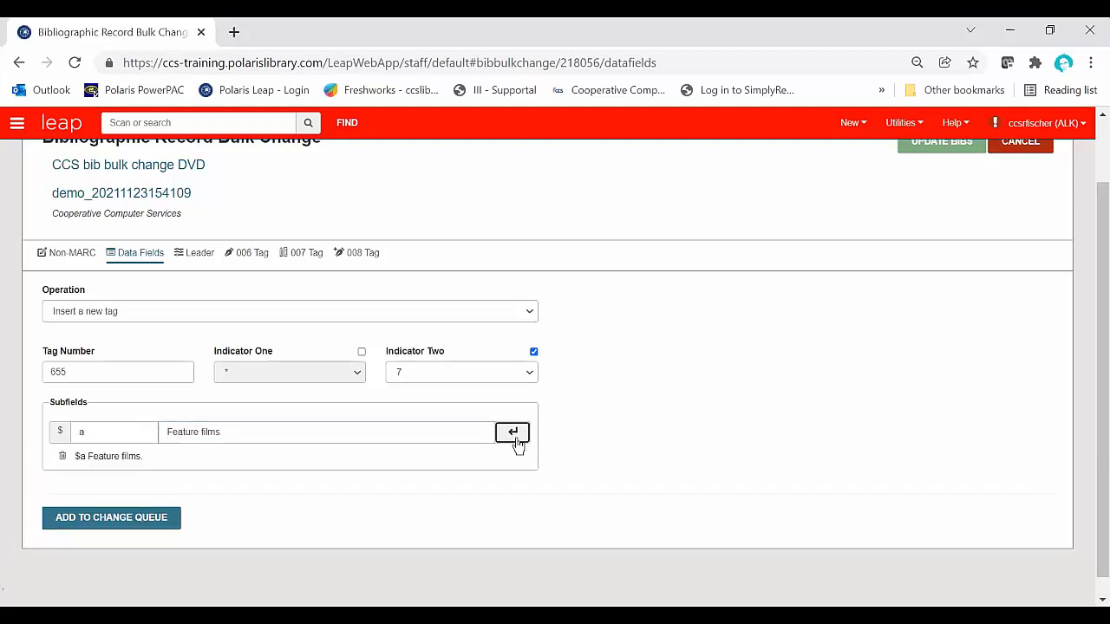
Step: Add subfield 2 with the value "lcgft" to the new 655 tag
left_click_drag(97, 430, 62, 427)
type("2")
key("Tab")
type("lc")
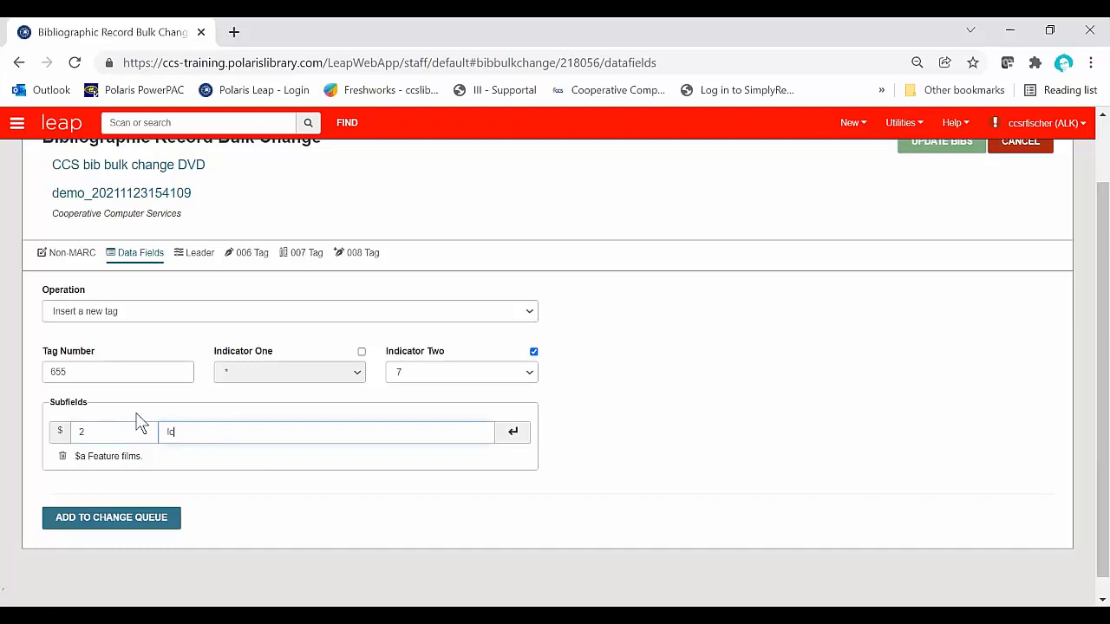
type("gft")
left_click(520, 439)
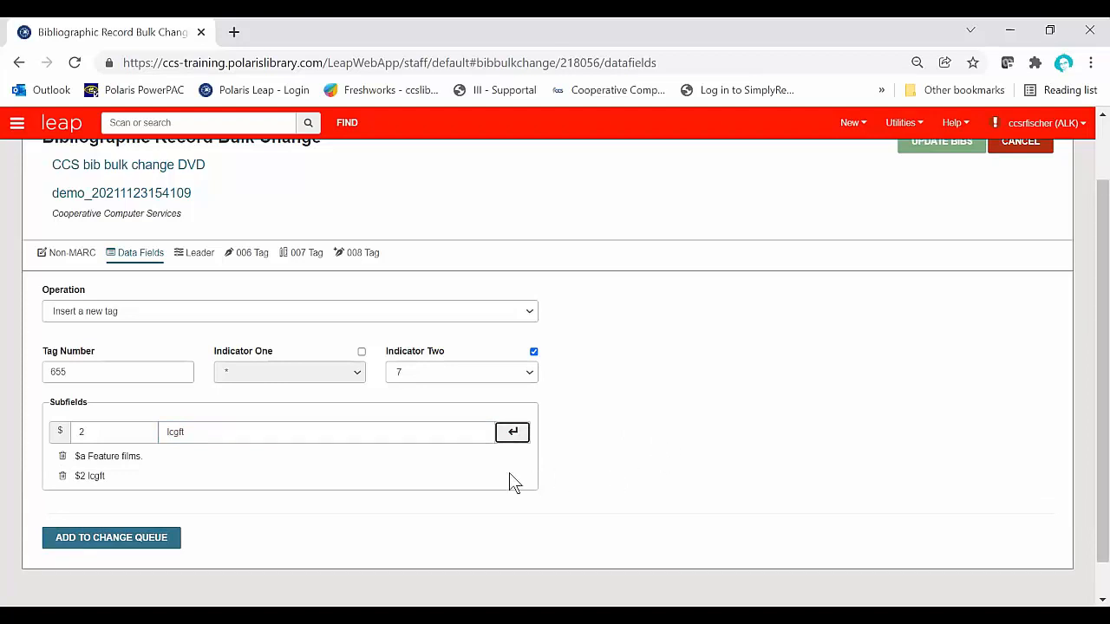
Step: Queue the 655 tag insertion and run the bulk change on the bibliographic records in the set
left_click(109, 538)
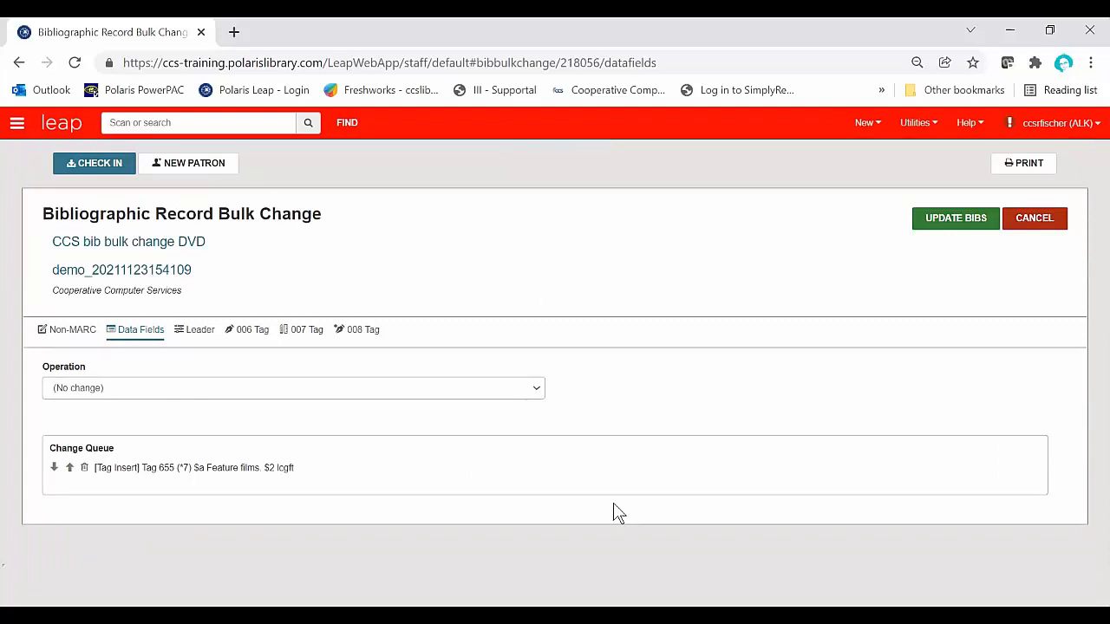
left_click(964, 221)
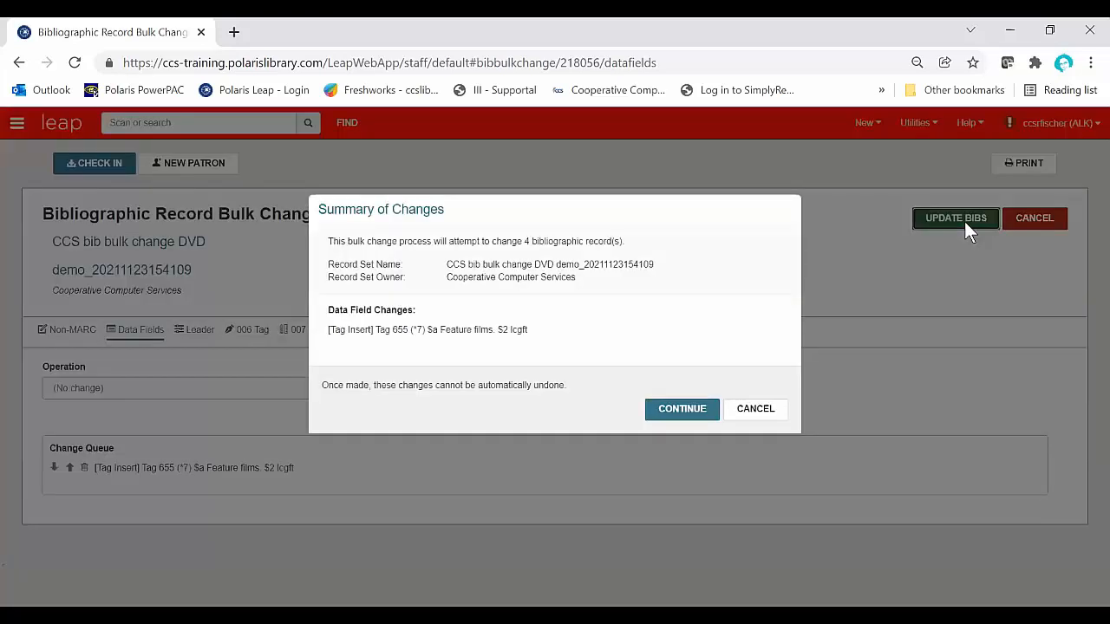
left_click(682, 402)
left_click(682, 410)
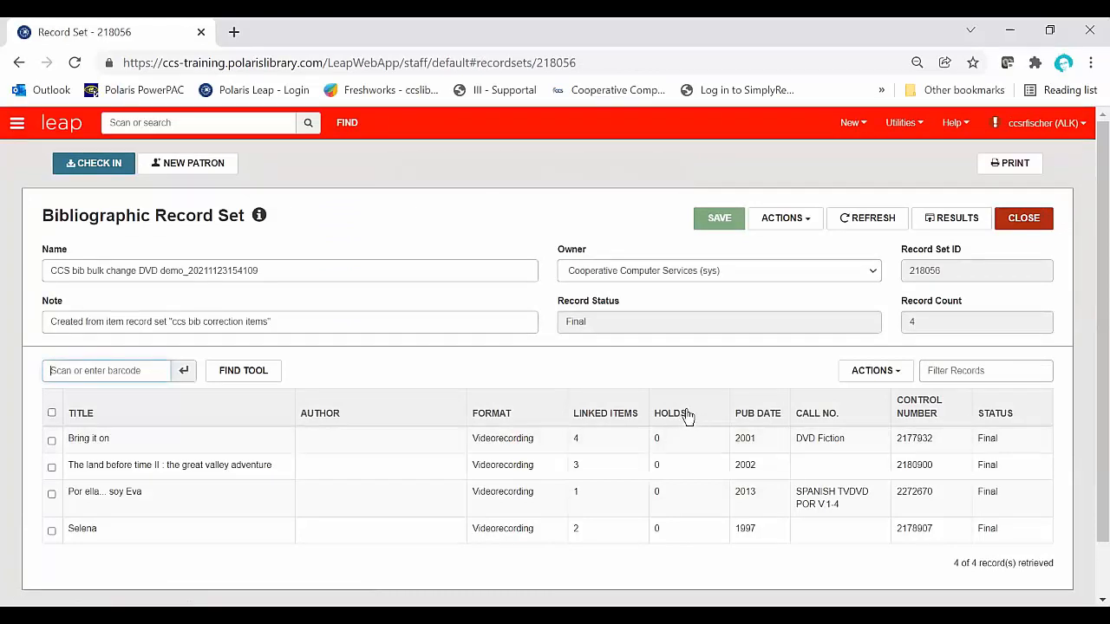
Step: Start another bulk change on the record set and set up a data field operation that inserts a new tag 970
left_click(810, 222)
left_click(808, 243)
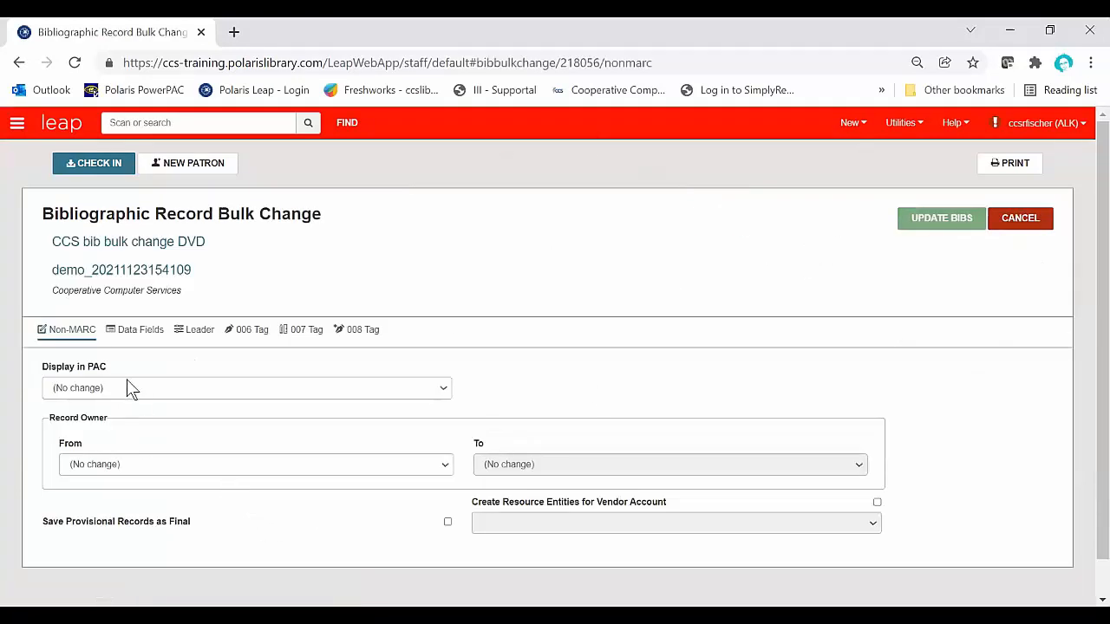
left_click(139, 334)
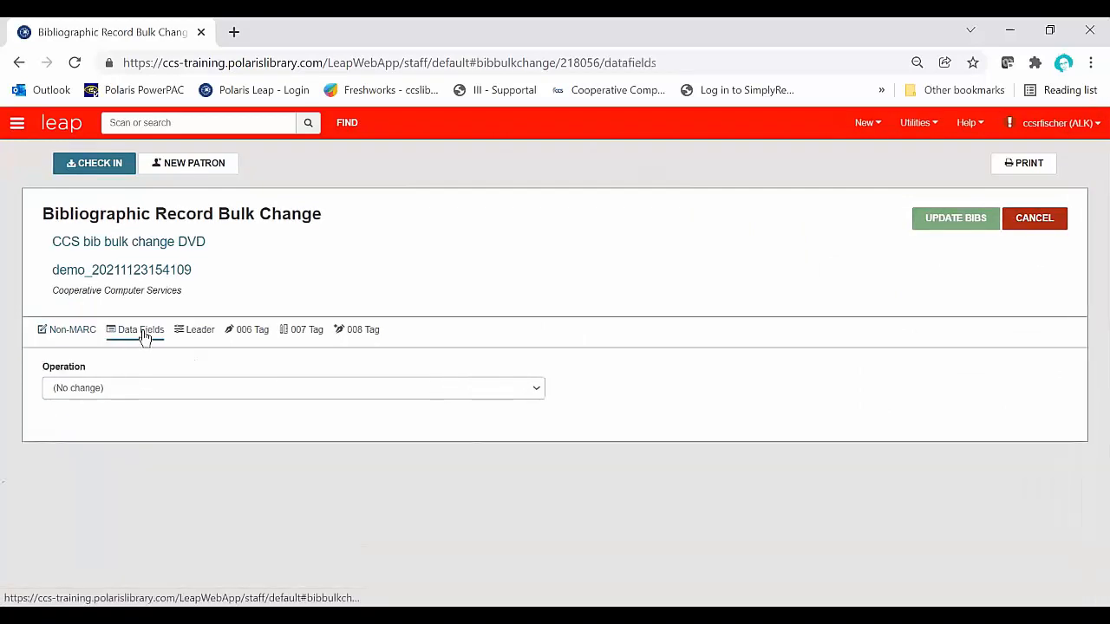
left_click(177, 392)
left_click(176, 393)
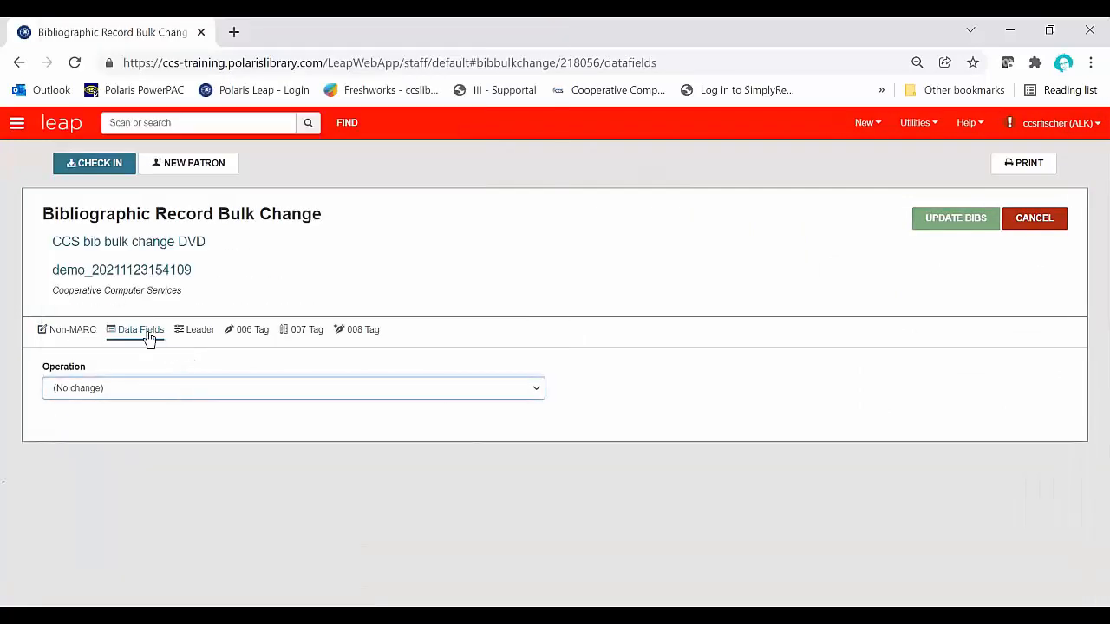
left_click(142, 398)
left_click(110, 57)
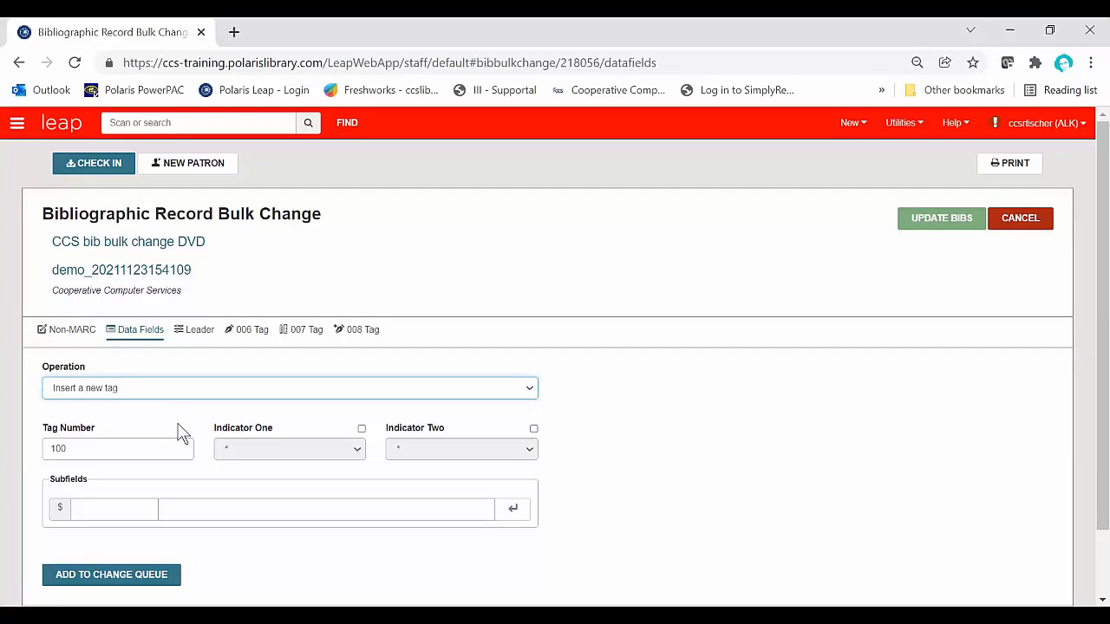
left_click_drag(97, 452, 24, 452)
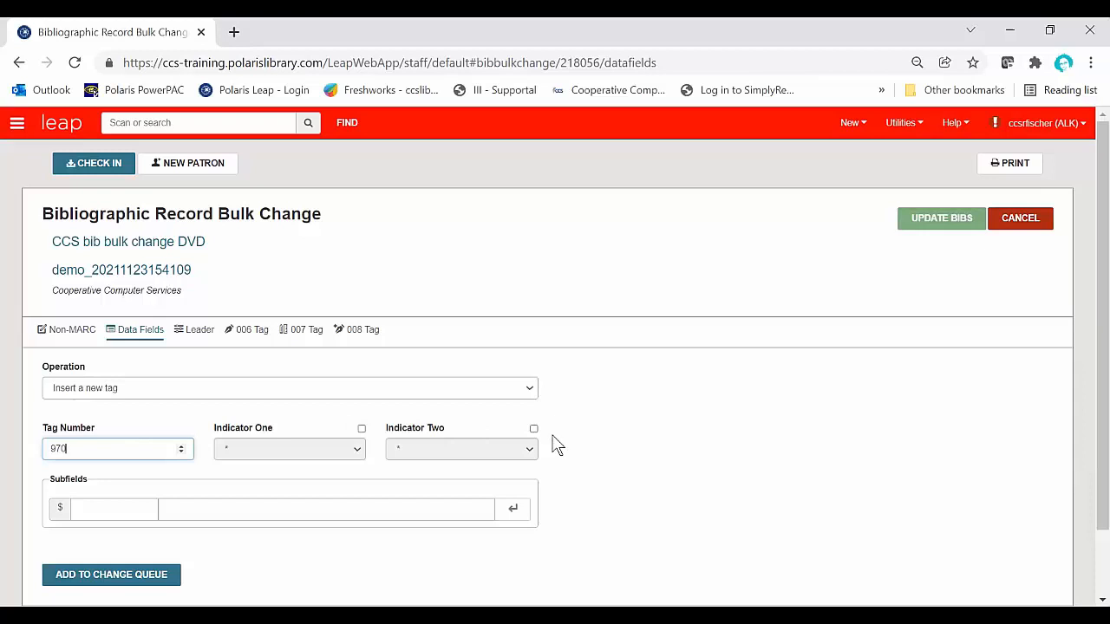
Step: Add subfield f with the value "JPT" to the new 970 tag
left_click(127, 511)
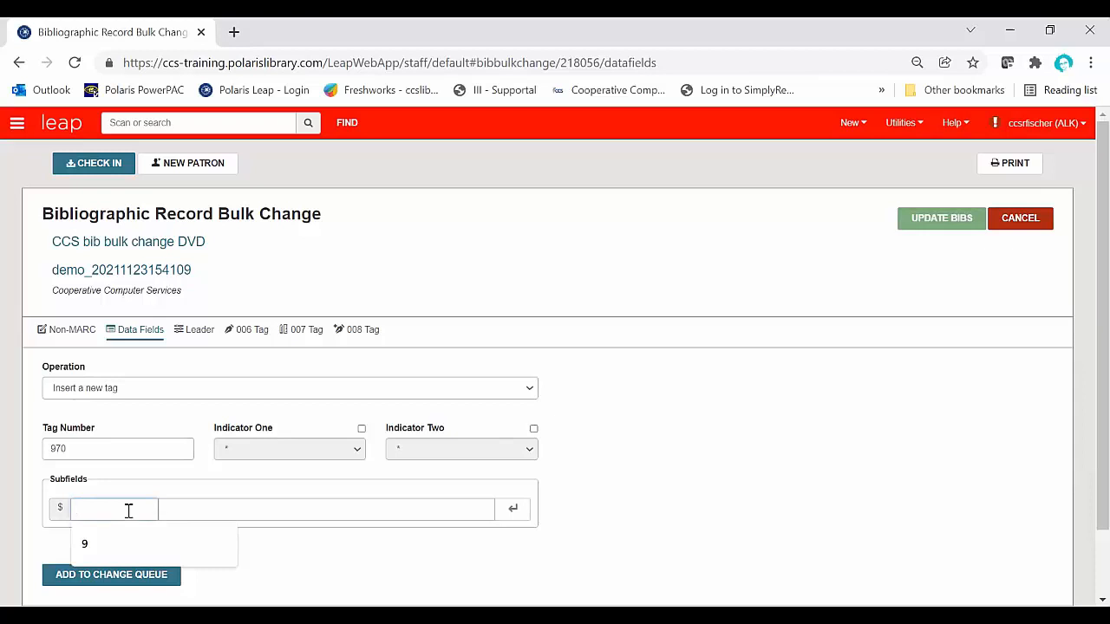
type("f")
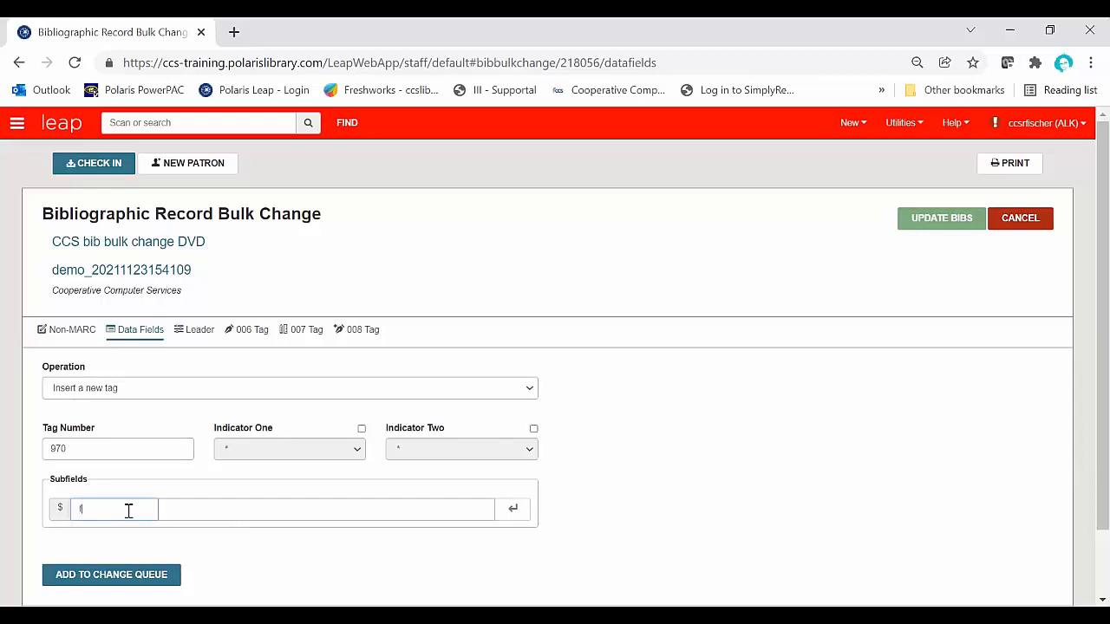
left_click(207, 512)
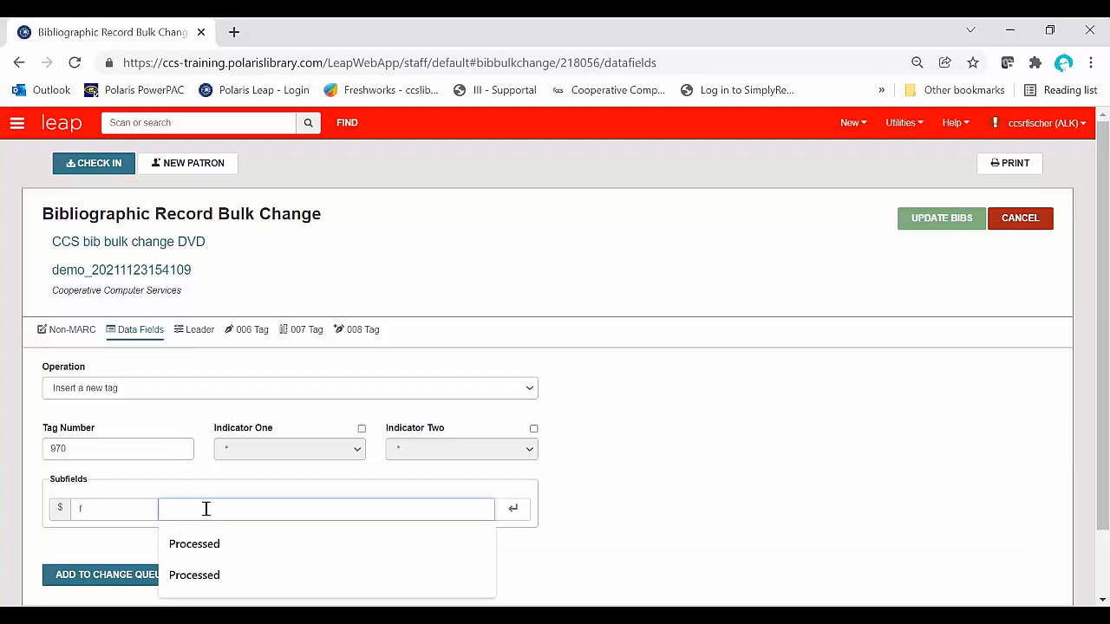
type("JPT")
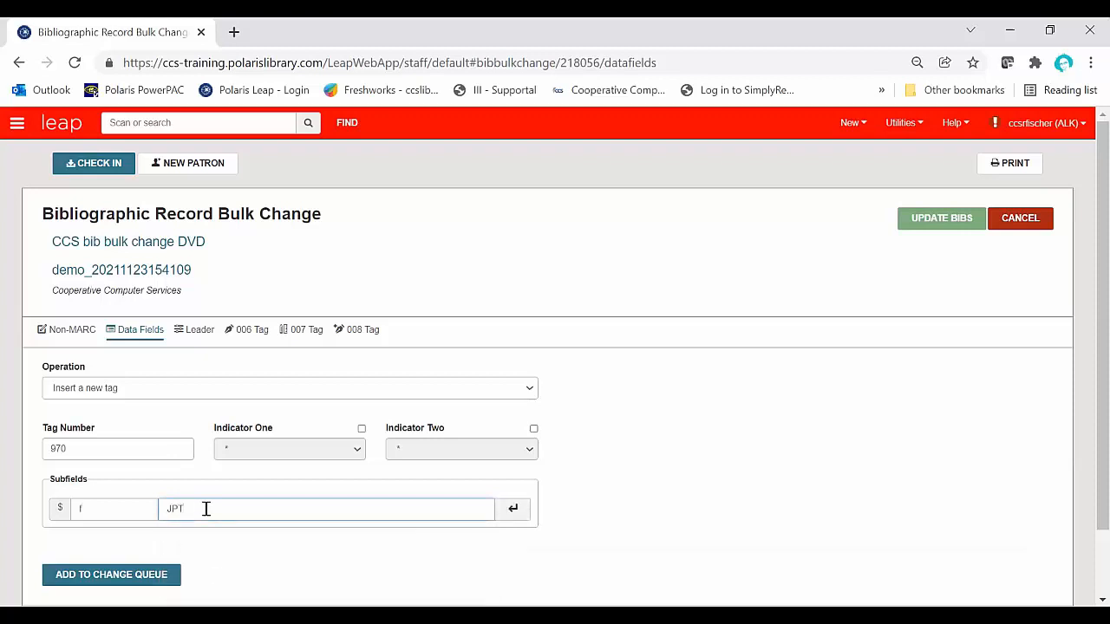
left_click(513, 509)
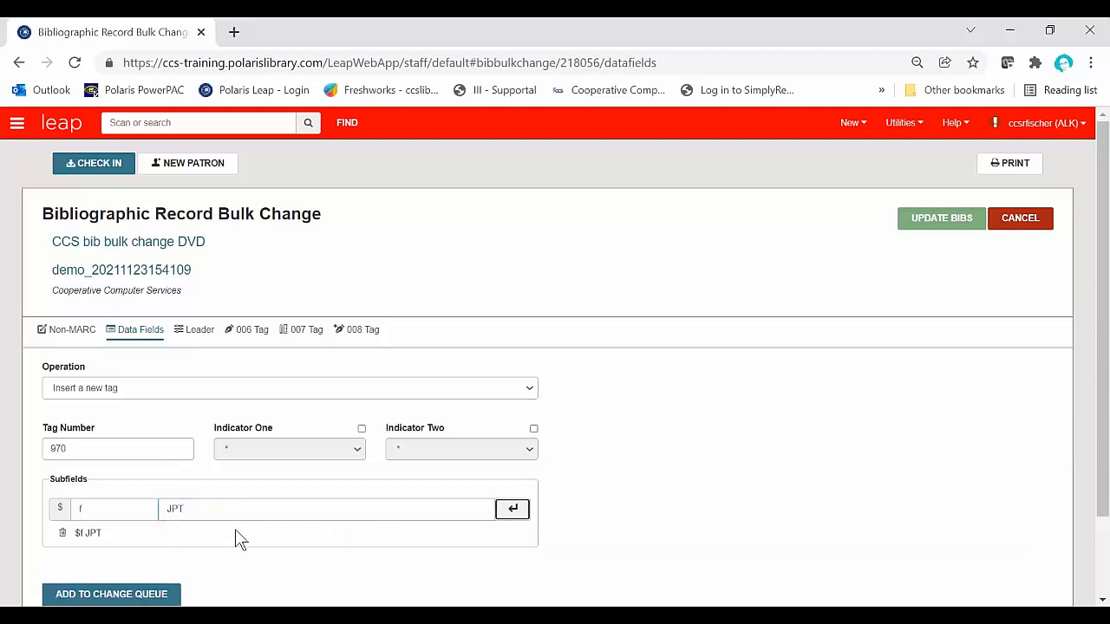
Step: Add subfield h with the value "wgkjpt" to the new 970 tag
left_click(112, 509)
left_click_drag(111, 509, 71, 510)
type("h")
left_click_drag(197, 508, 148, 508)
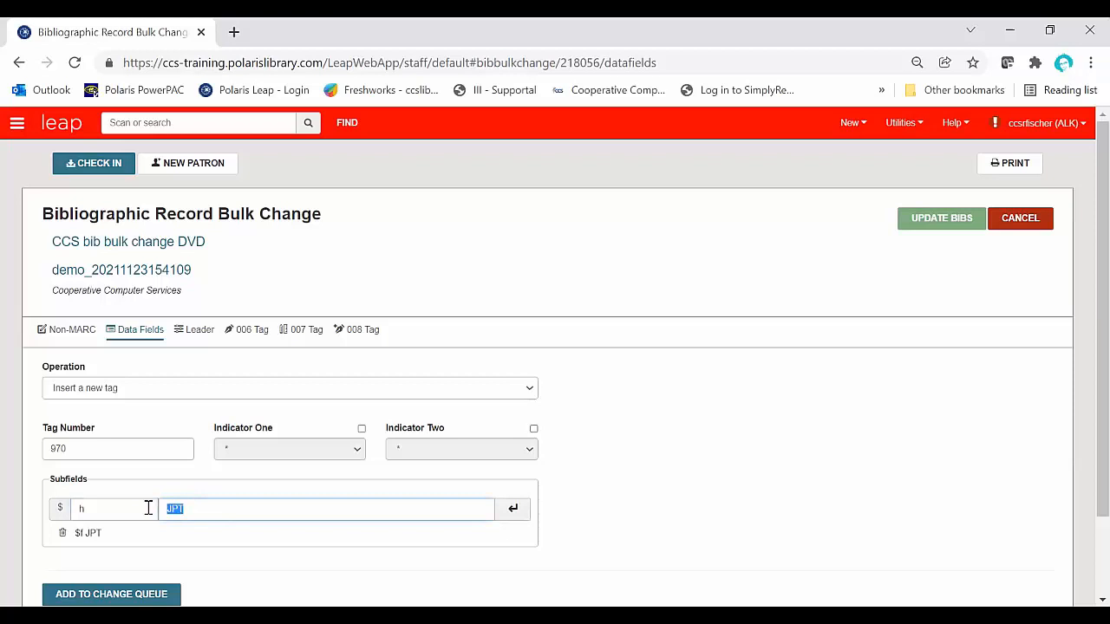
type("wgkjpt")
left_click(514, 510)
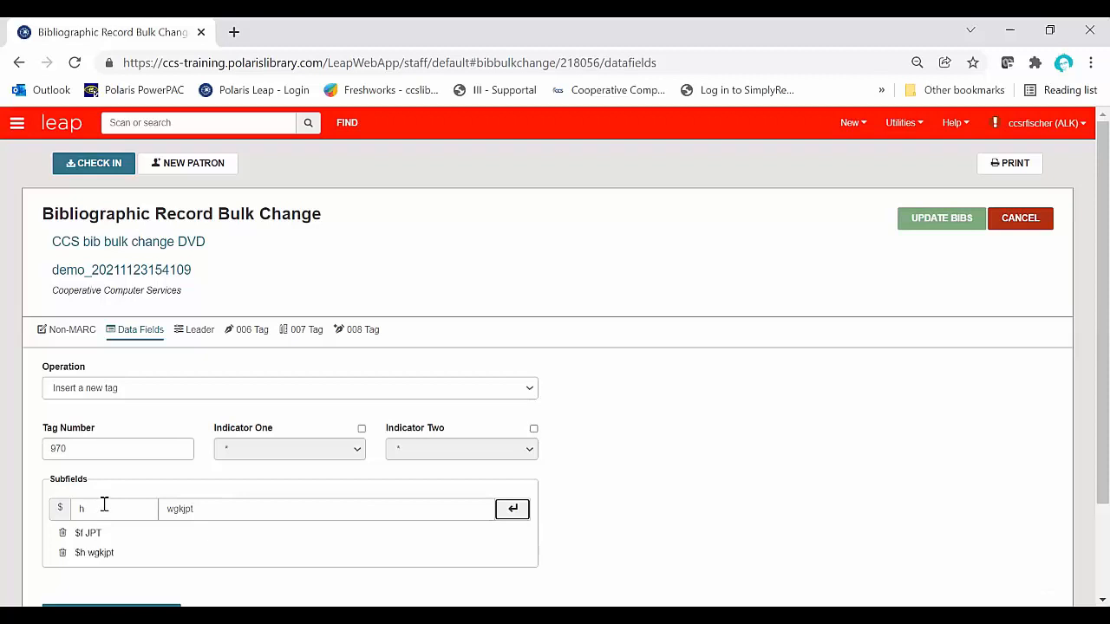
Step: Add subfield l with the value "wgk" to the new 970 tag
left_click_drag(103, 504, 62, 505)
type("l")
left_click(235, 510)
key("BackSpace")
key("BackSpace")
key("BackSpace")
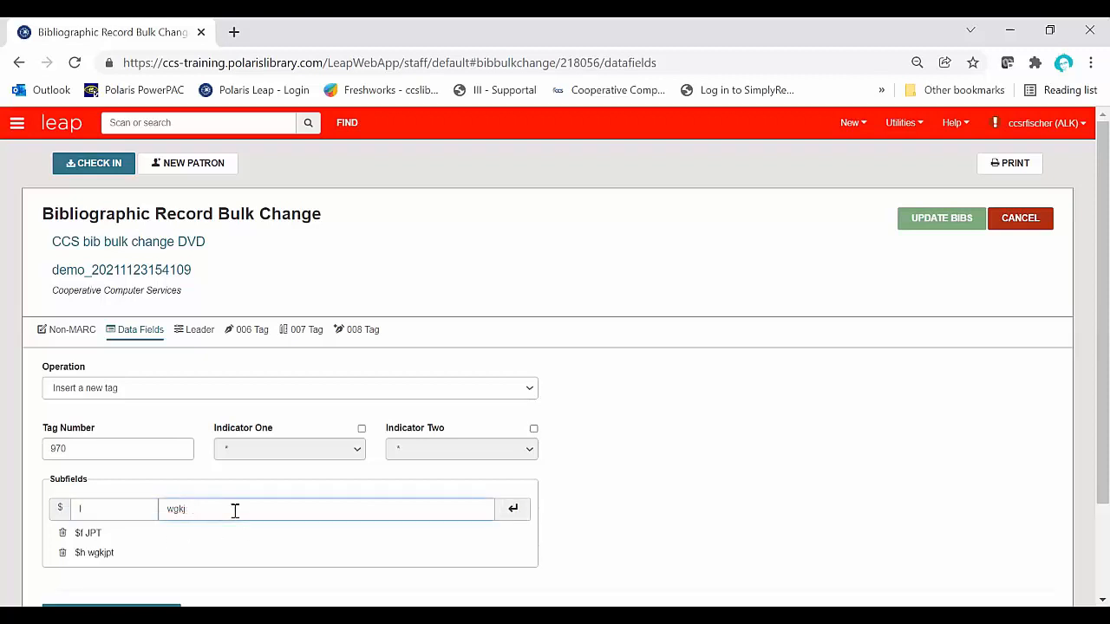
left_click(513, 509)
Step: Add subfield q with the value "1" to the new 970 tag
left_click(90, 510)
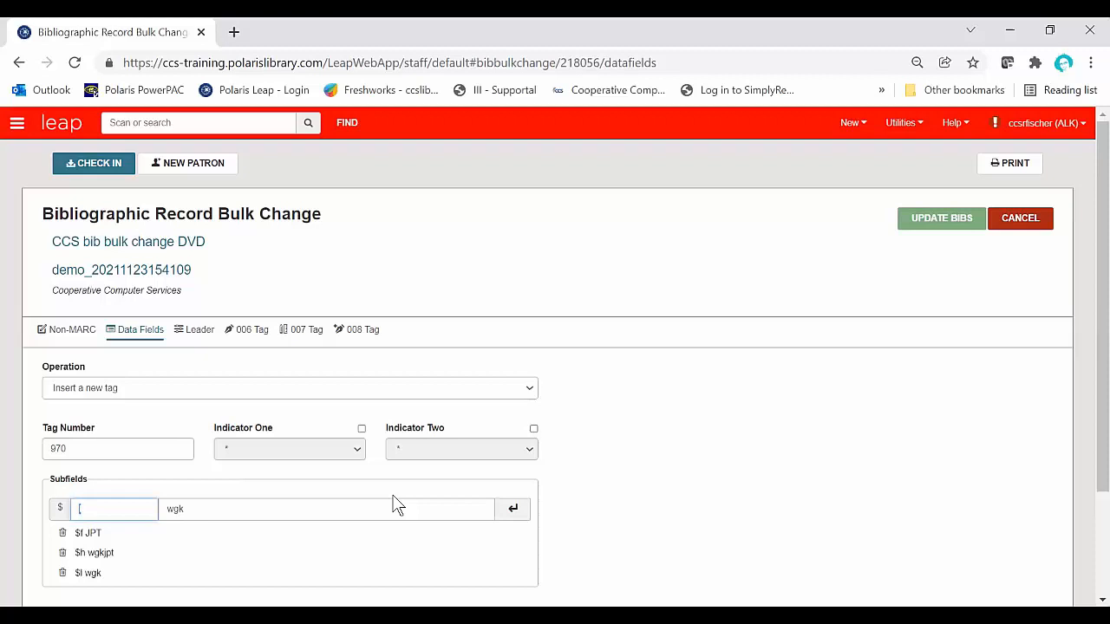
type("1")
left_click_drag(228, 506, 155, 506)
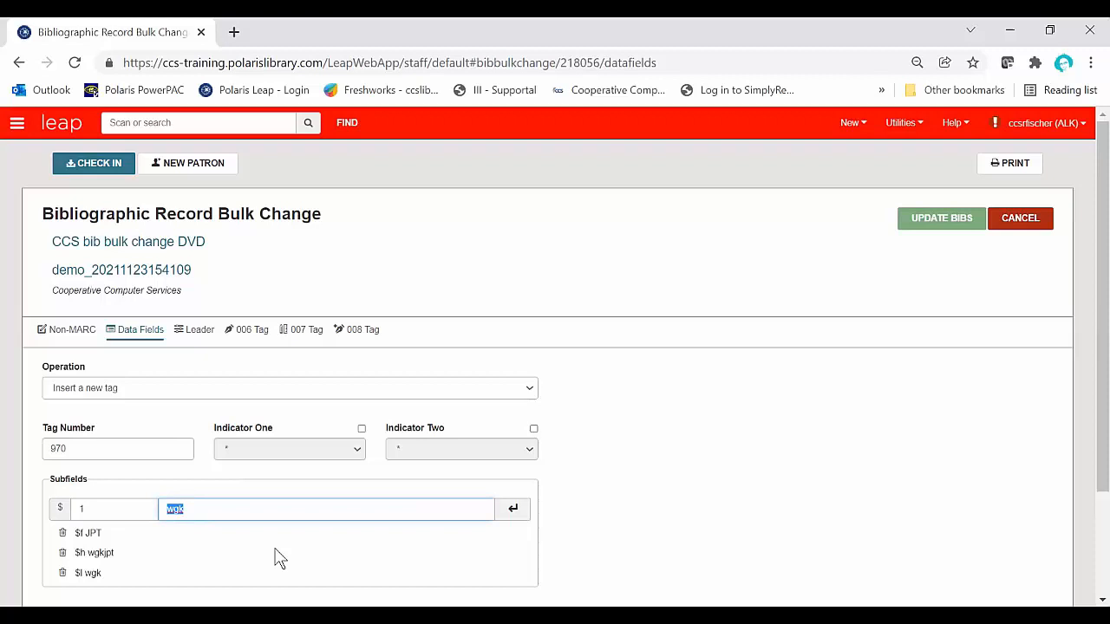
left_click_drag(95, 510, 60, 505)
type("q")
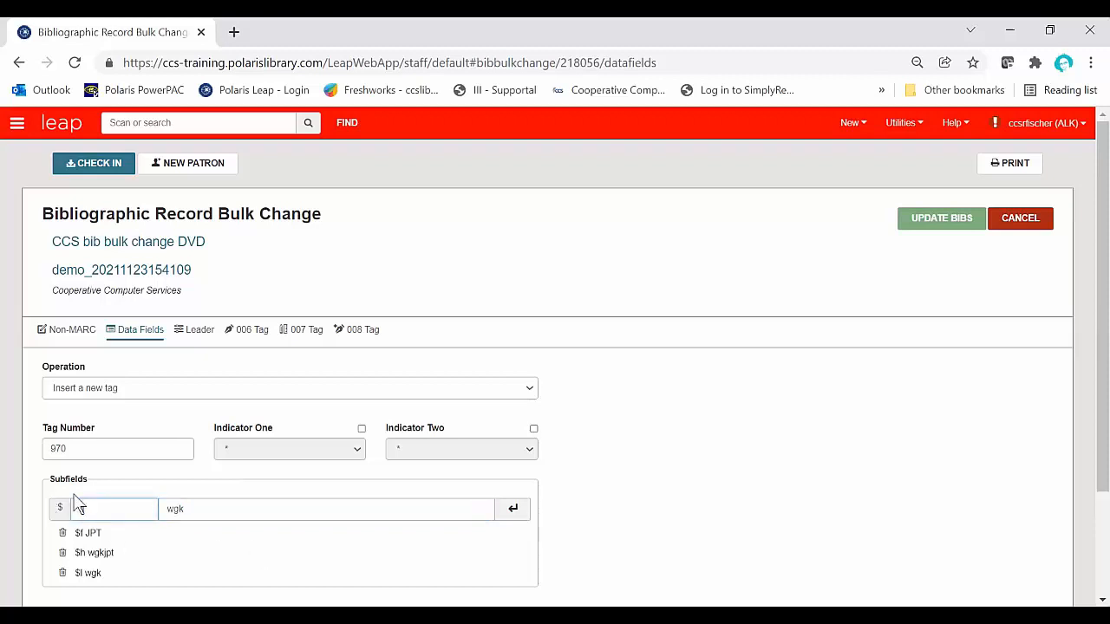
left_click_drag(215, 510, 148, 503)
type("1")
left_click(513, 509)
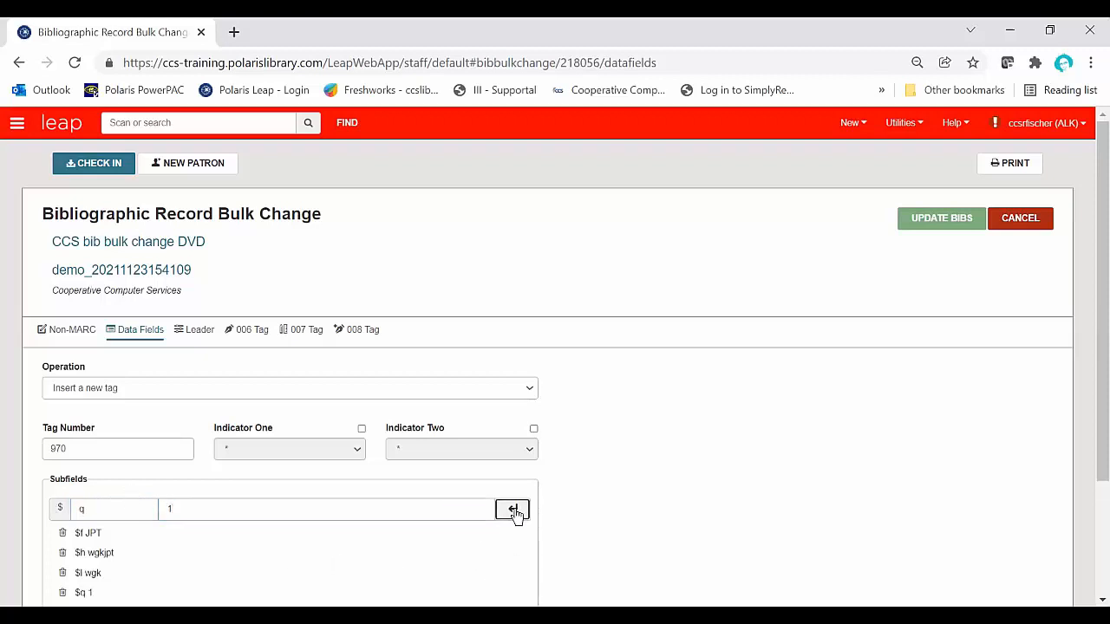
Step: Queue the 970 tag insertion and run the bulk change on the bibliographic records in the set
scroll(657, 465, "down", 1)
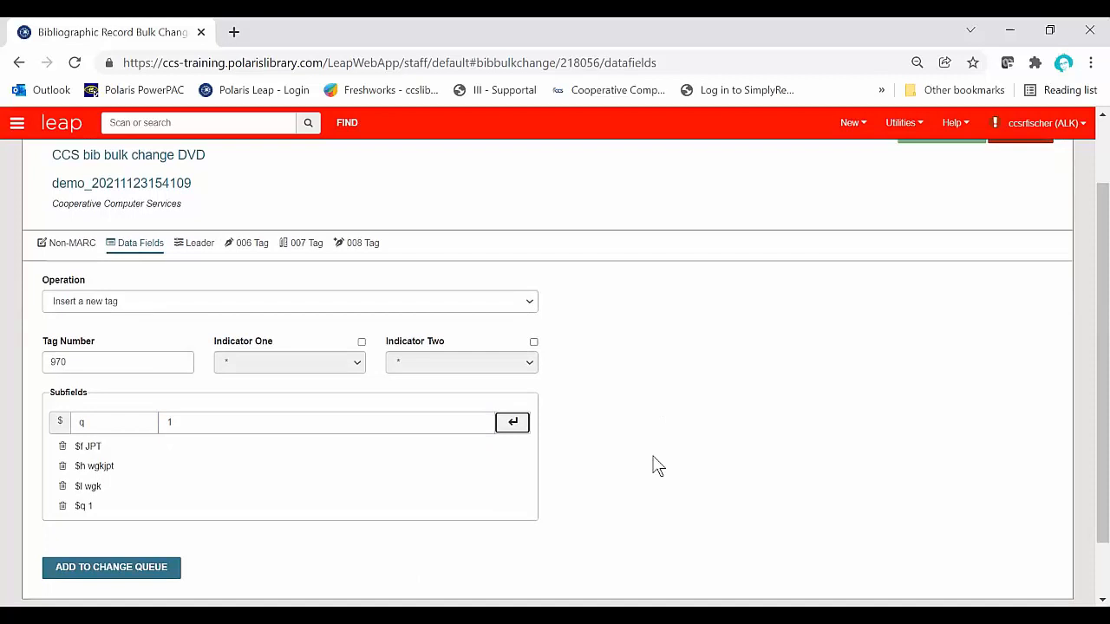
scroll(657, 466, "up", 1)
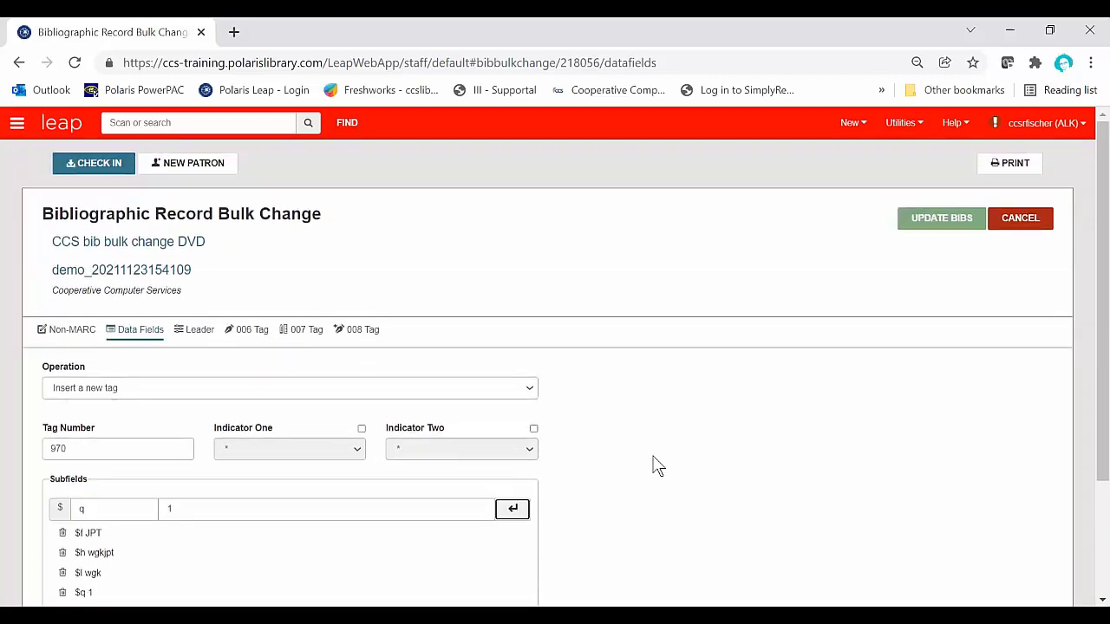
scroll(656, 466, "down", 1)
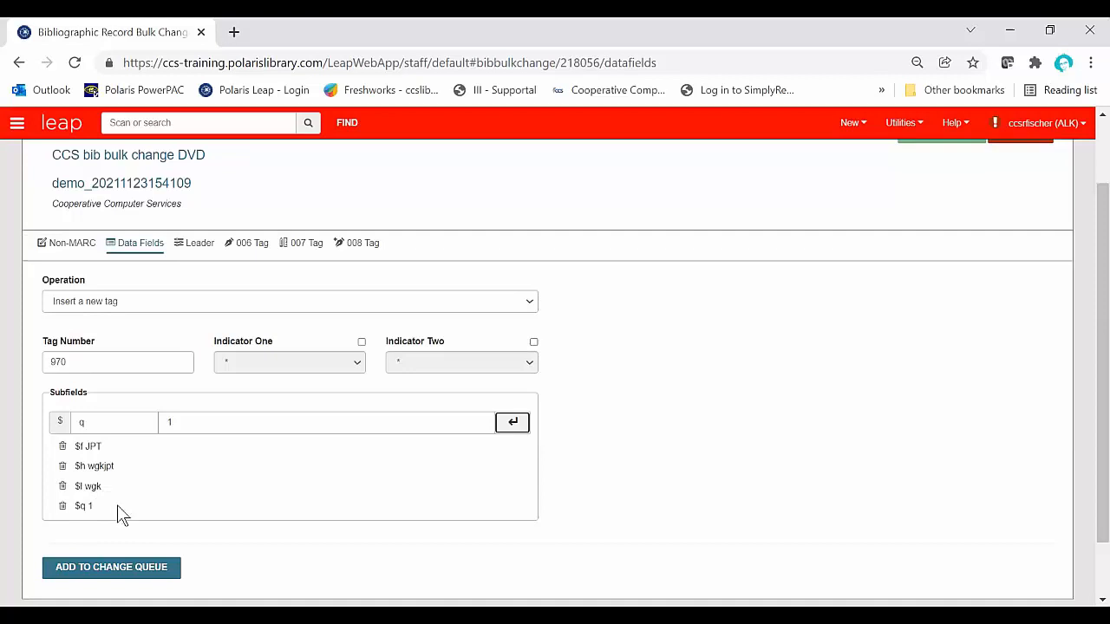
left_click(133, 576)
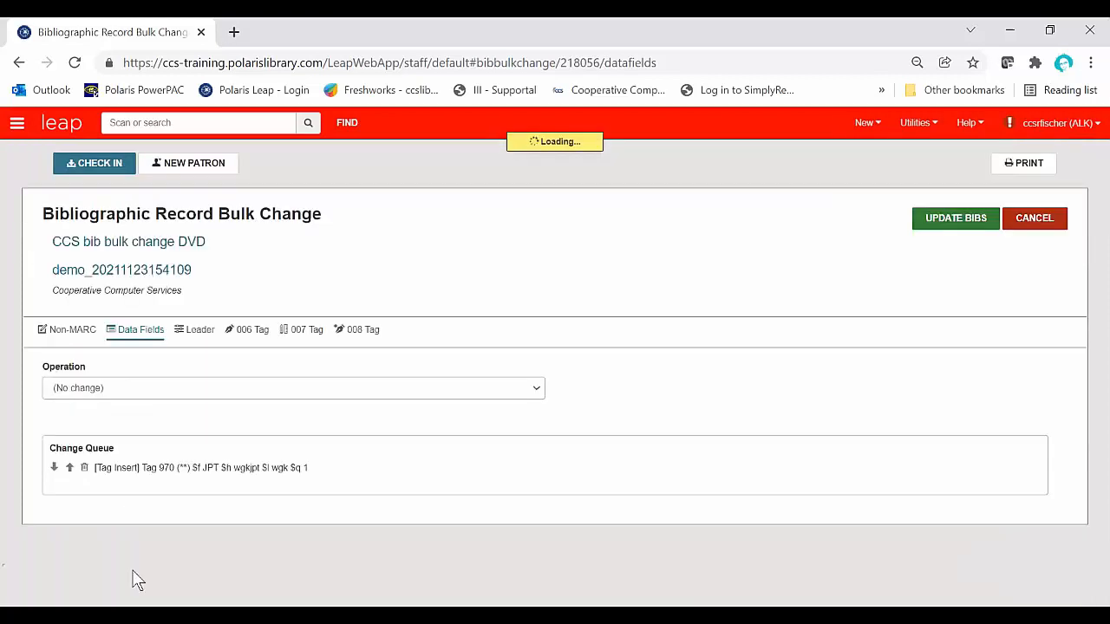
left_click(961, 218)
left_click(655, 412)
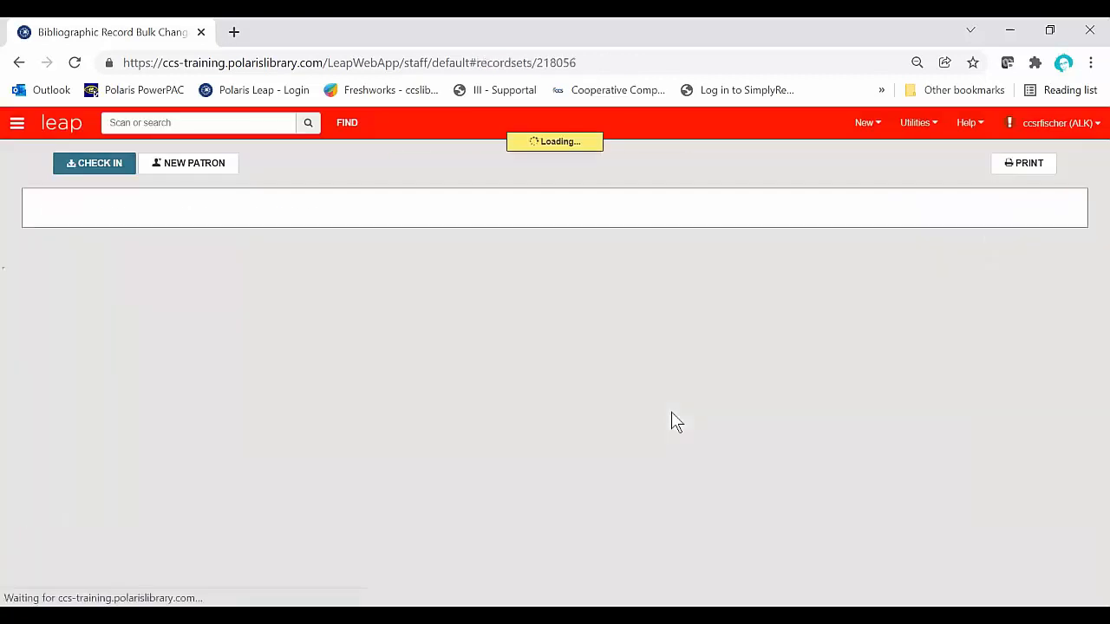
Step: Start another bulk change on the record set and choose the data field operation that deletes all instances of an existing tag
left_click(783, 222)
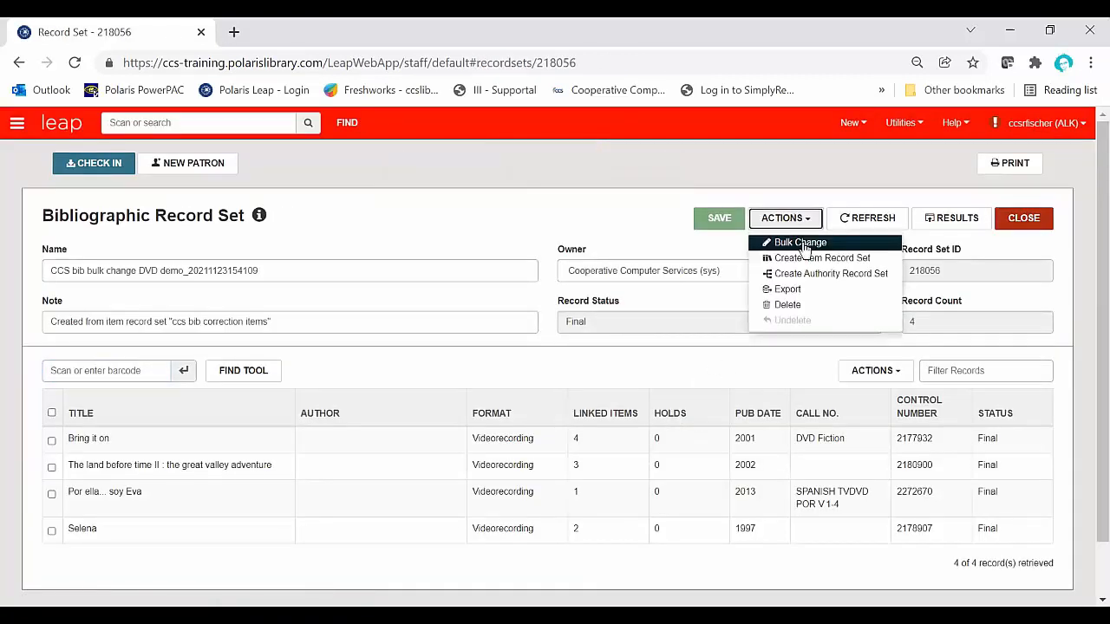
left_click(799, 243)
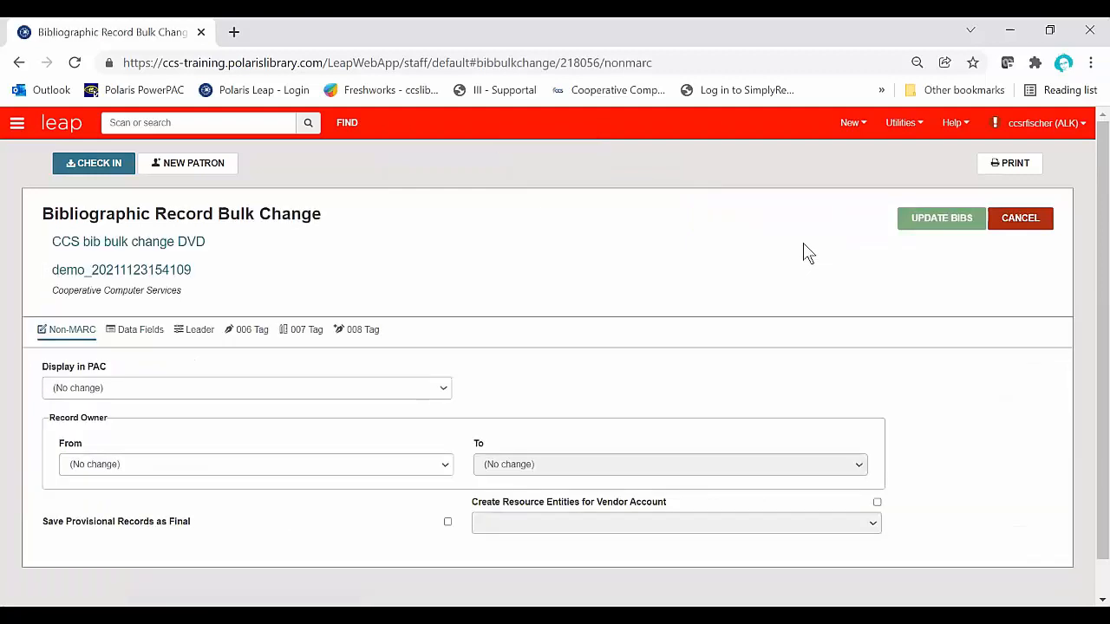
left_click(130, 335)
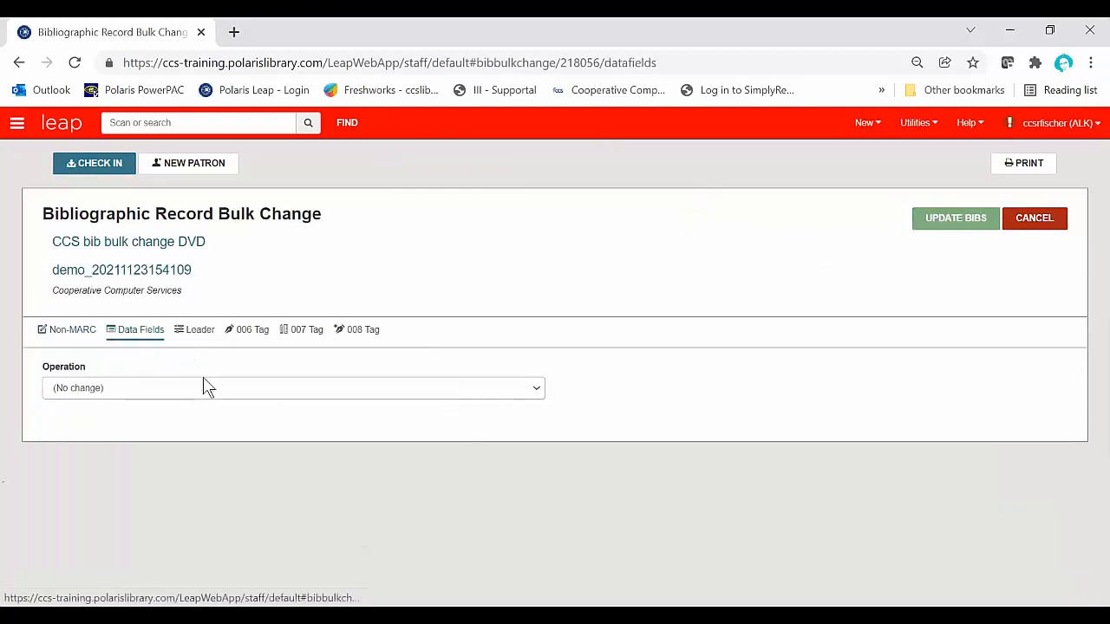
left_click(264, 397)
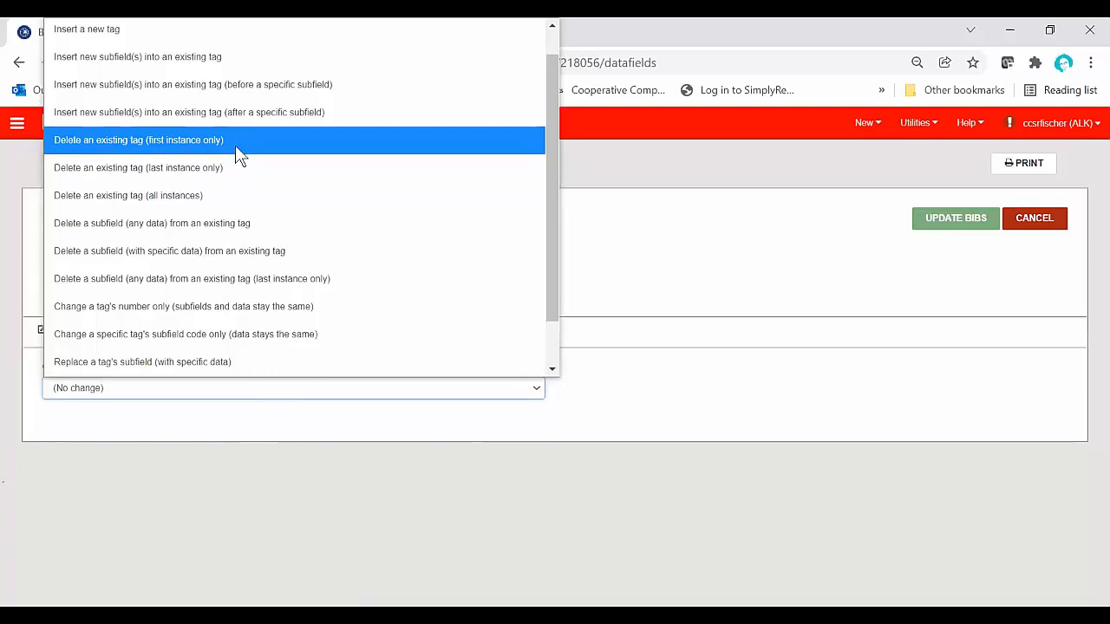
left_click(243, 202)
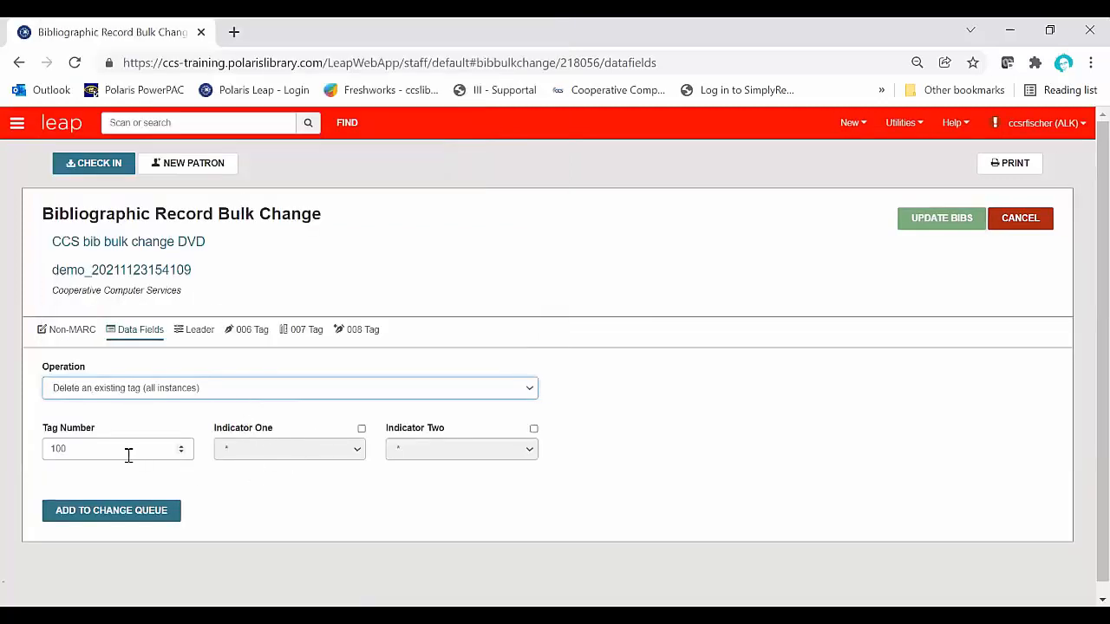
Step: Set the number of the tag to delete to 970
left_click(121, 394)
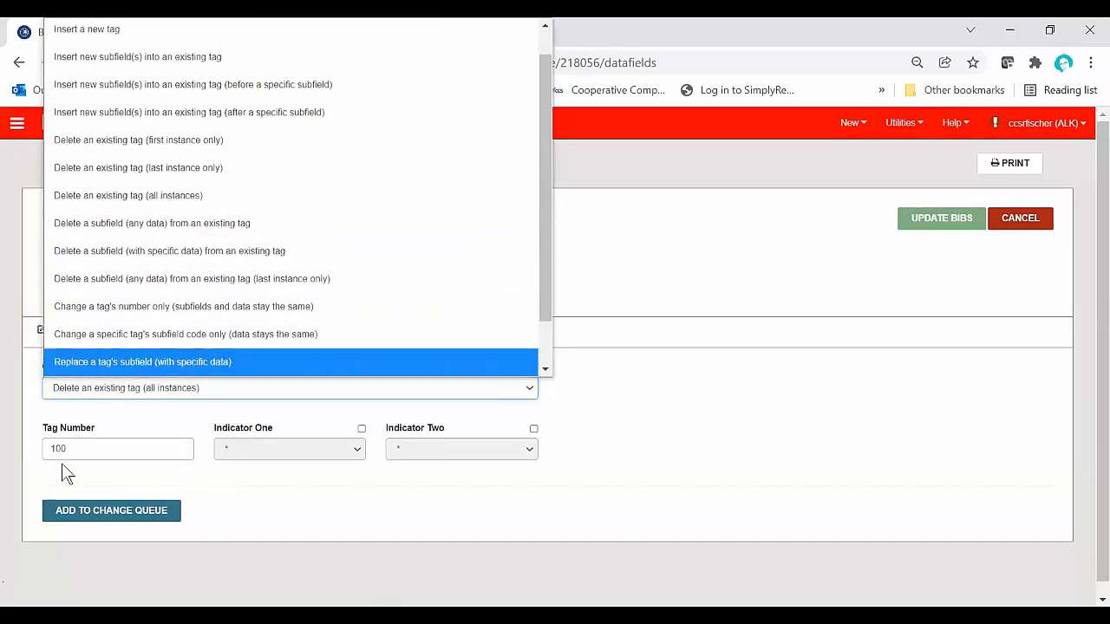
left_click(132, 396)
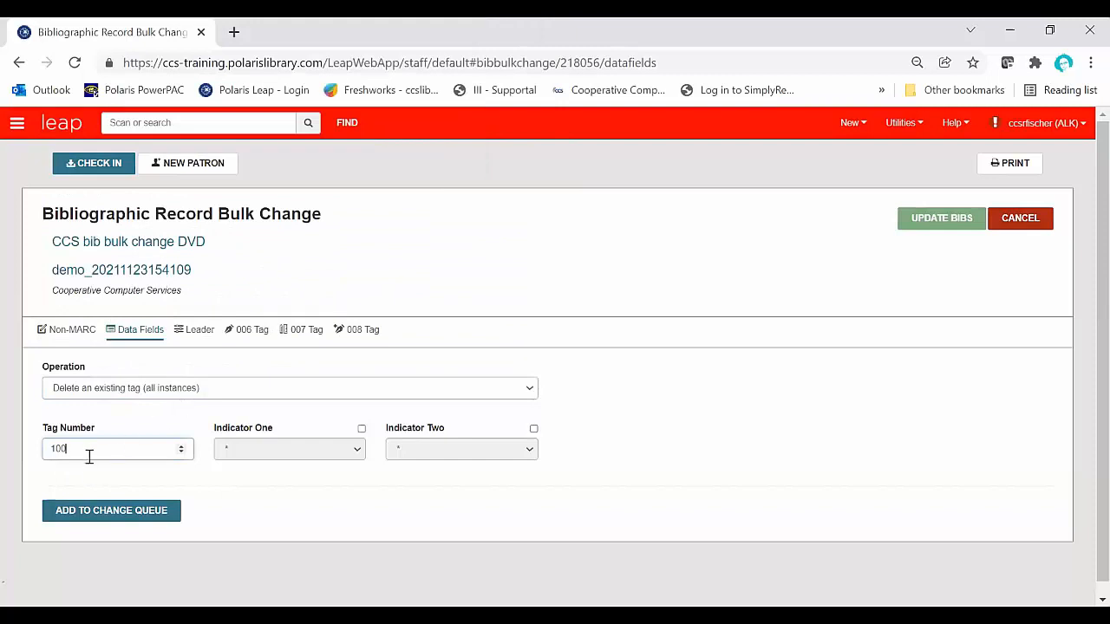
left_click_drag(73, 448, 41, 445)
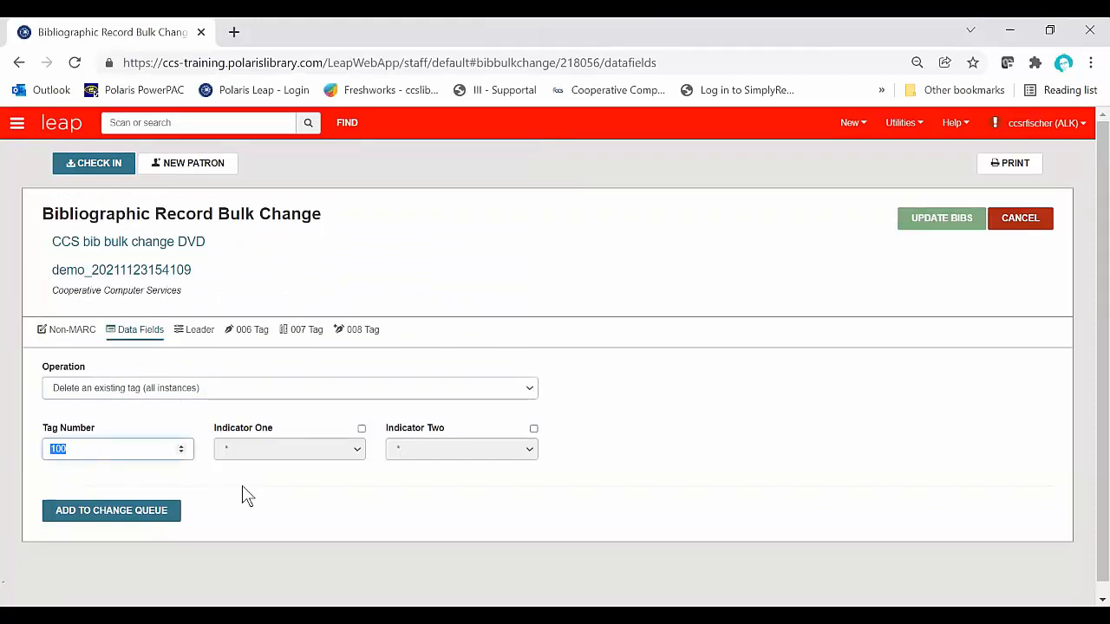
type("970")
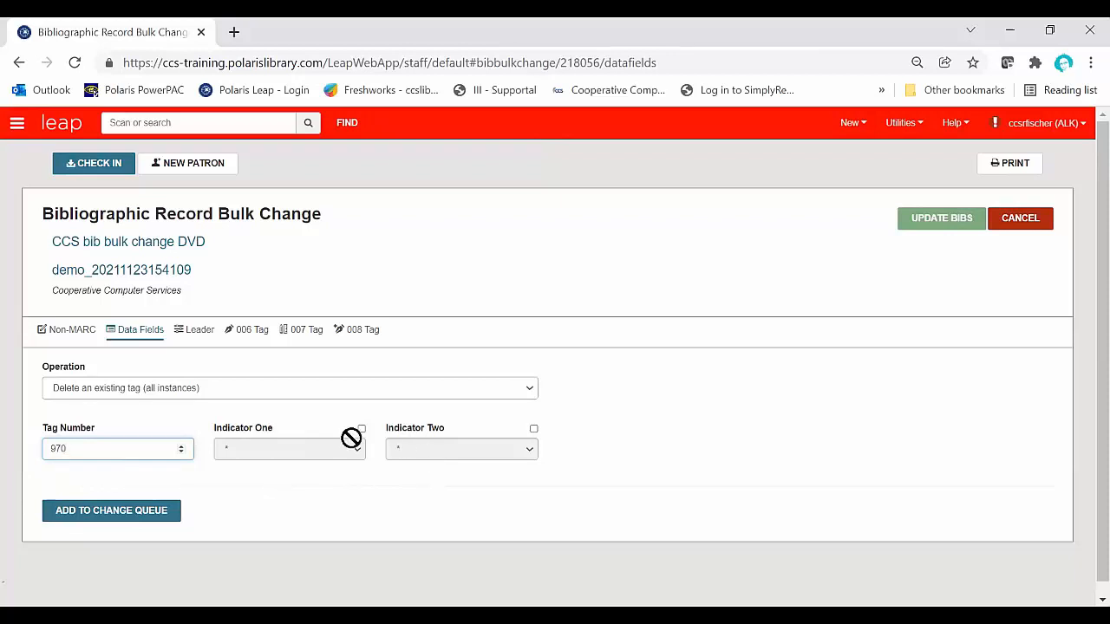
Step: Set the deletion to target tag 655 only where the second indicator is 0
left_click_drag(85, 447, 13, 444)
type("655")
left_click(532, 427)
left_click(531, 449)
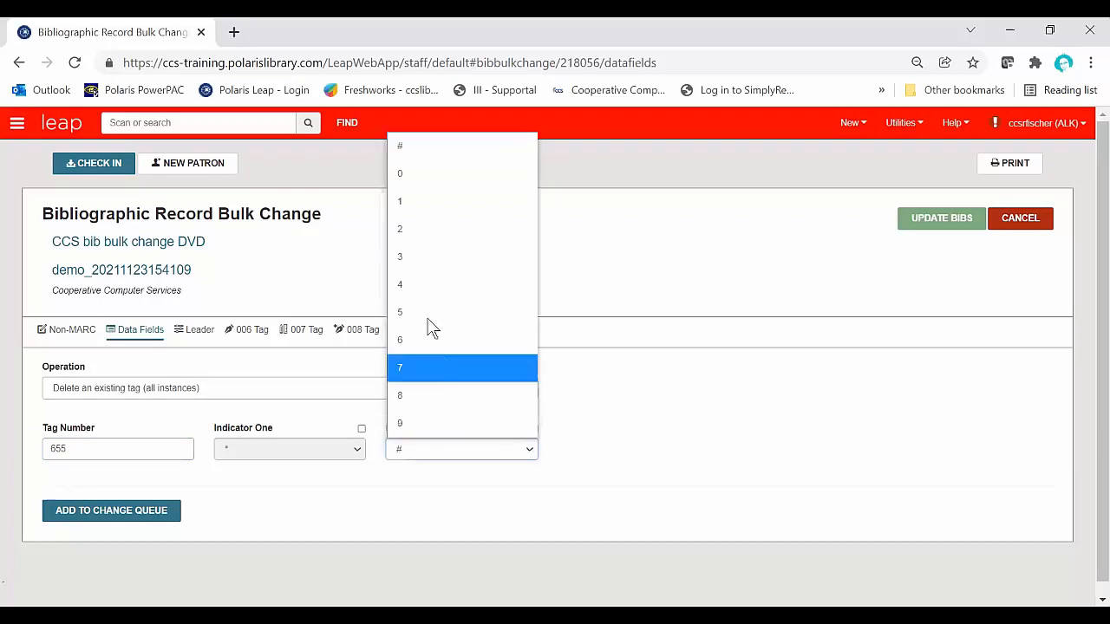
left_click(399, 178)
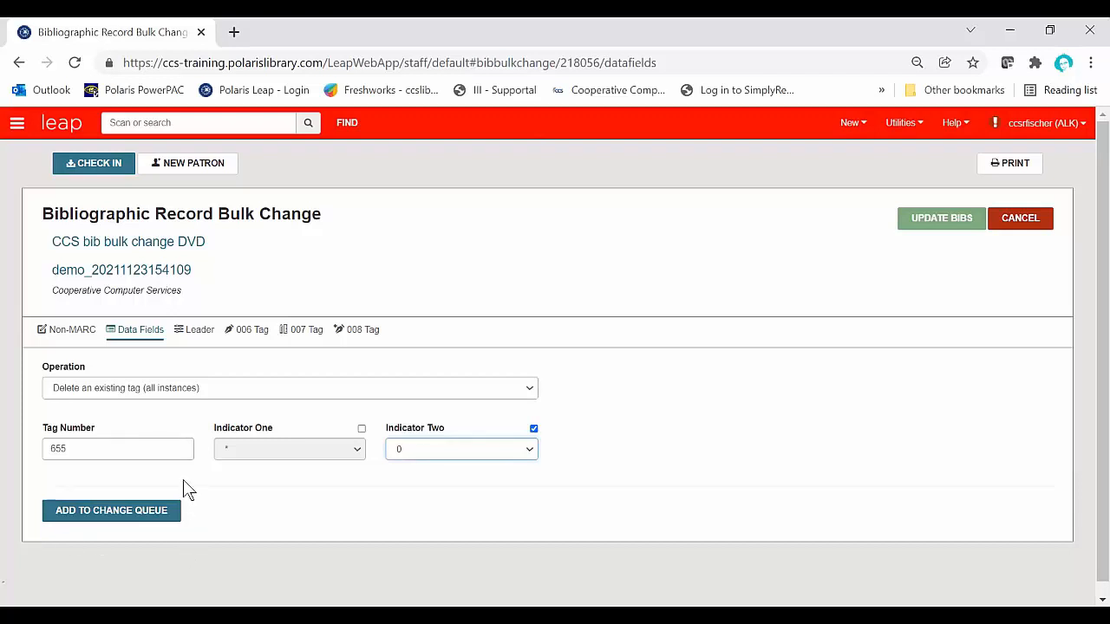
Step: Change the tag number back to 970, remove the second indicator restriction, and queue the deletion
double_click(84, 448)
type("6")
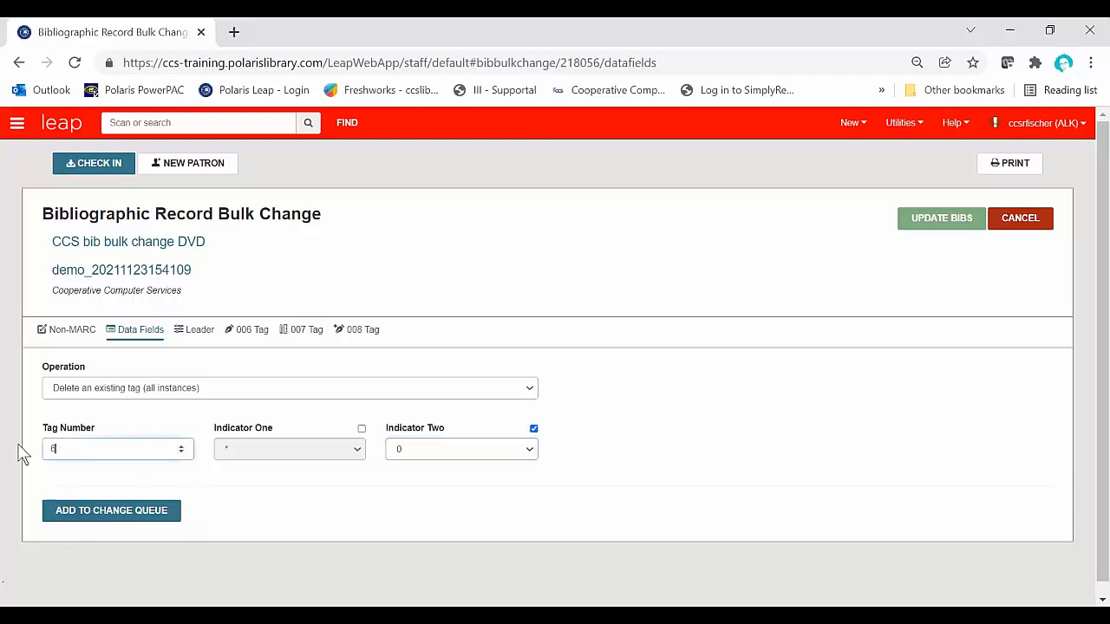
key("BackSpace")
type("970")
left_click(534, 428)
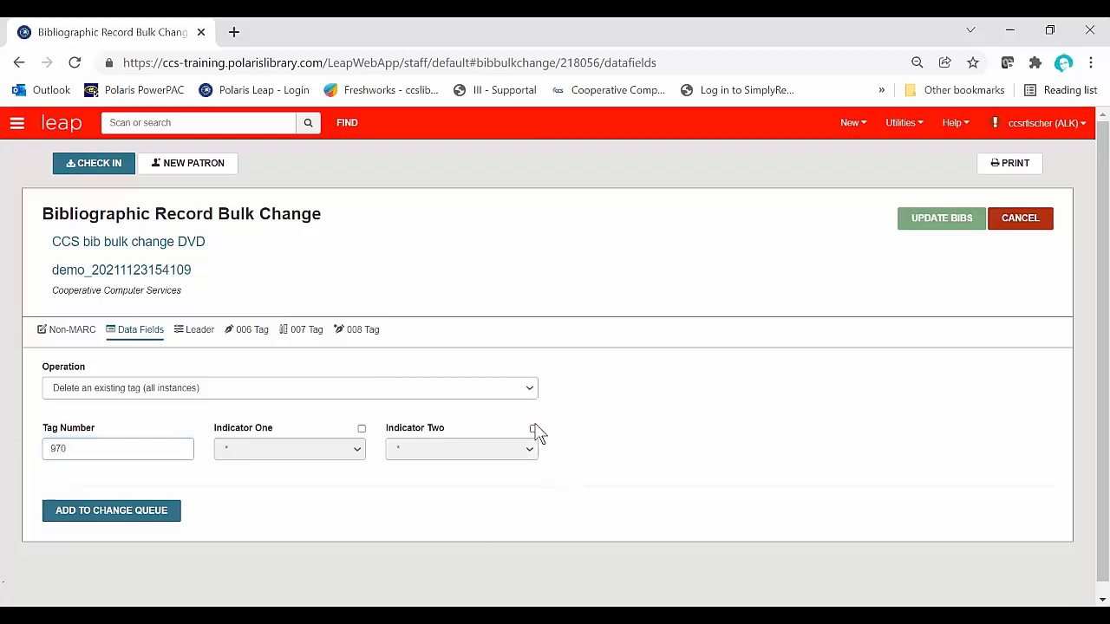
left_click(133, 516)
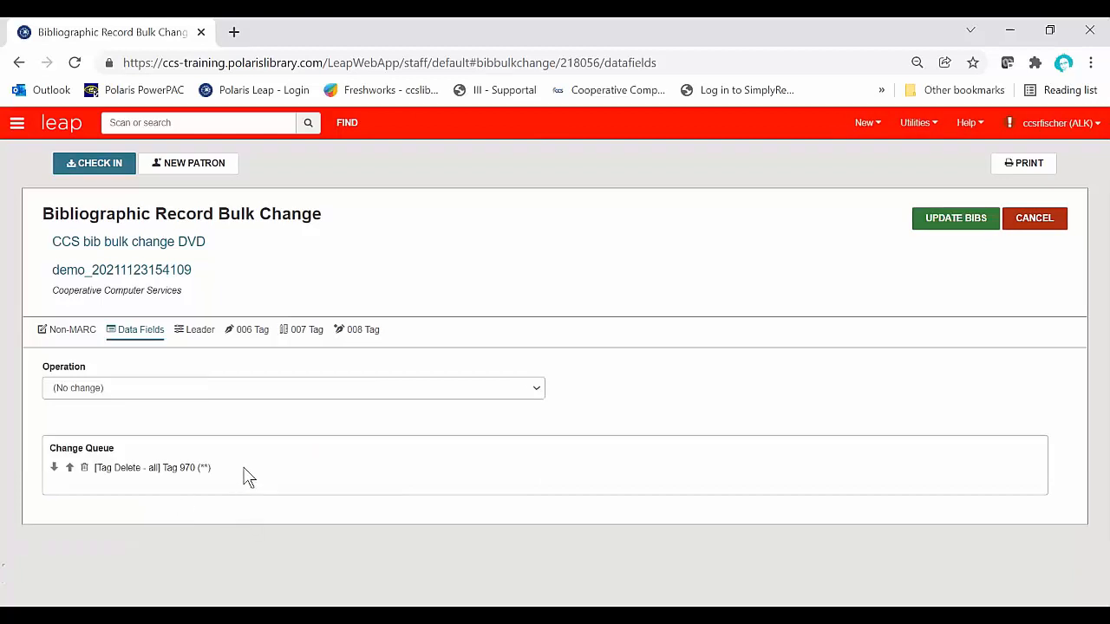
Step: Examine the leader positions available for bulk change, including the selectable encoding level values
left_click(197, 334)
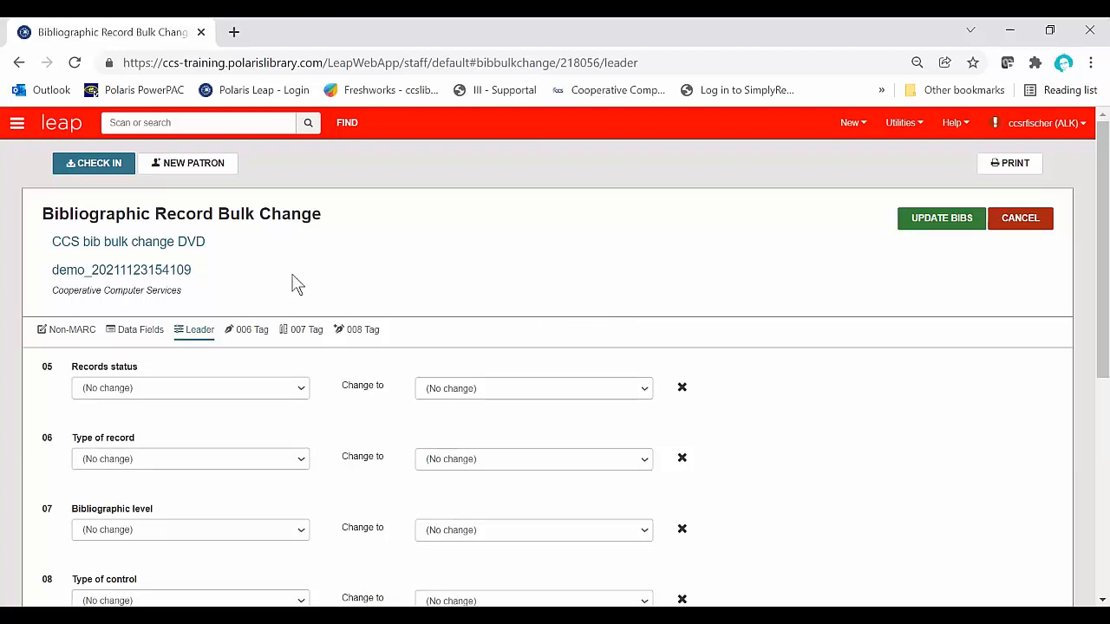
scroll(249, 348, "down", 1)
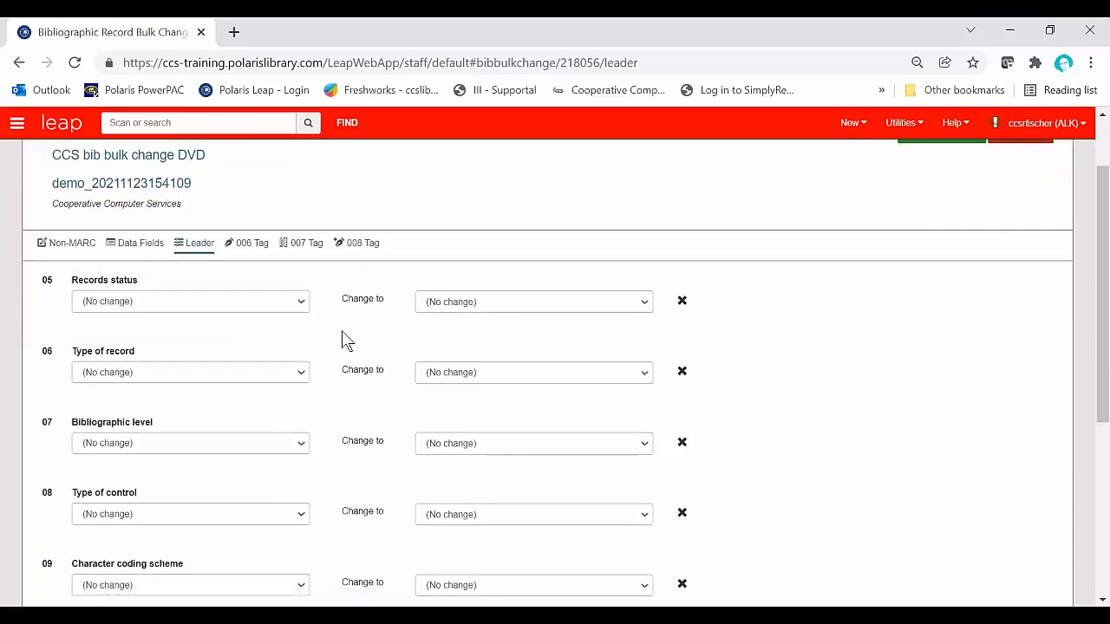
scroll(341, 339, "down", 1)
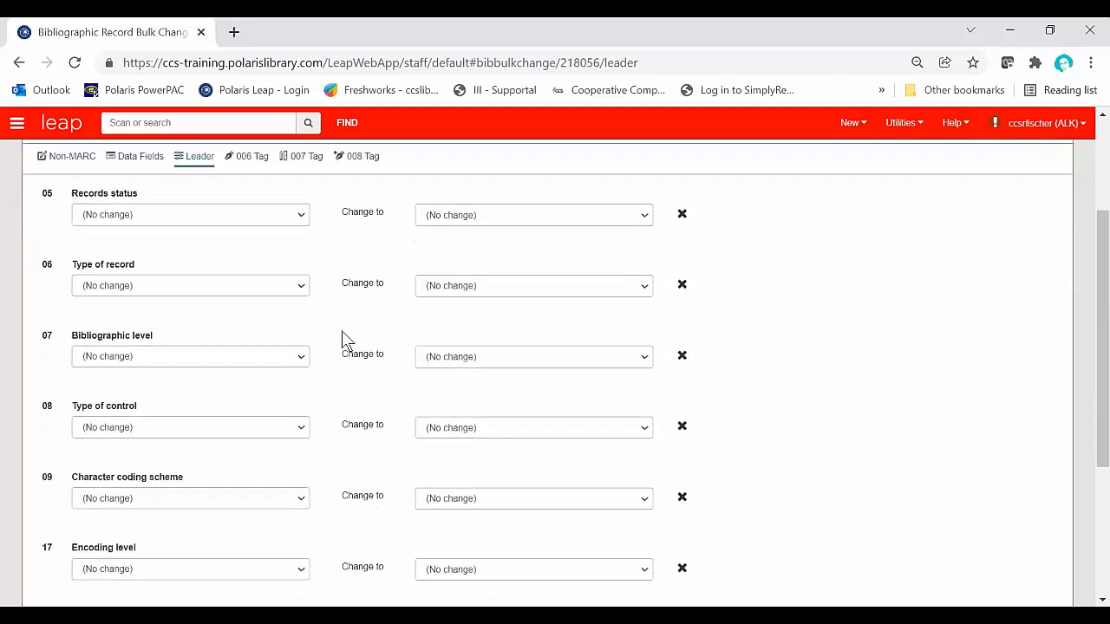
scroll(342, 340, "down", 2)
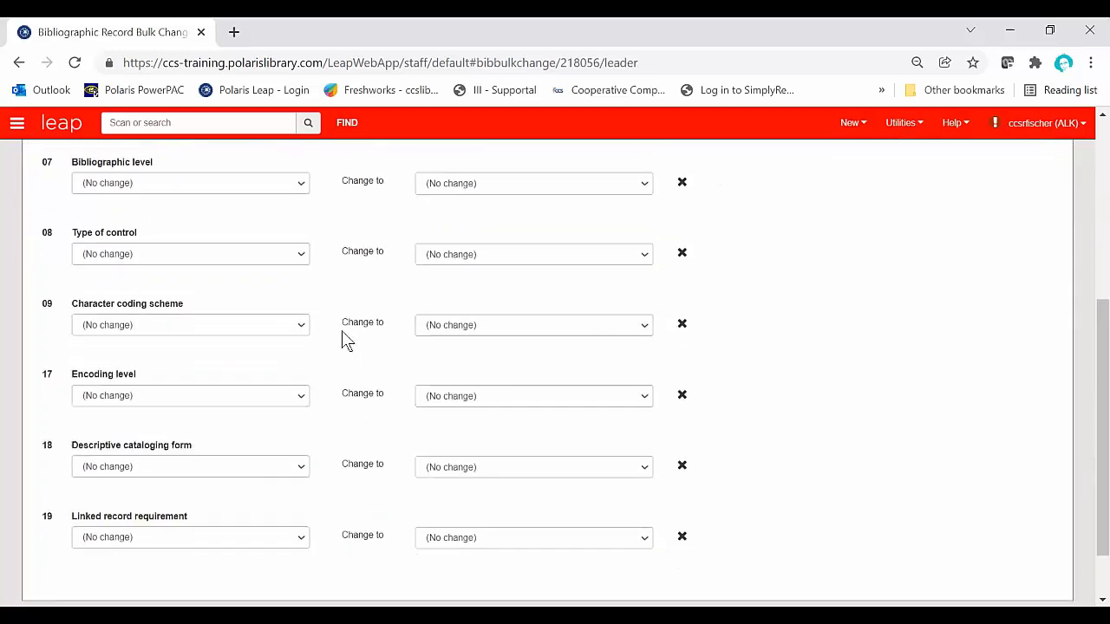
left_click(281, 397)
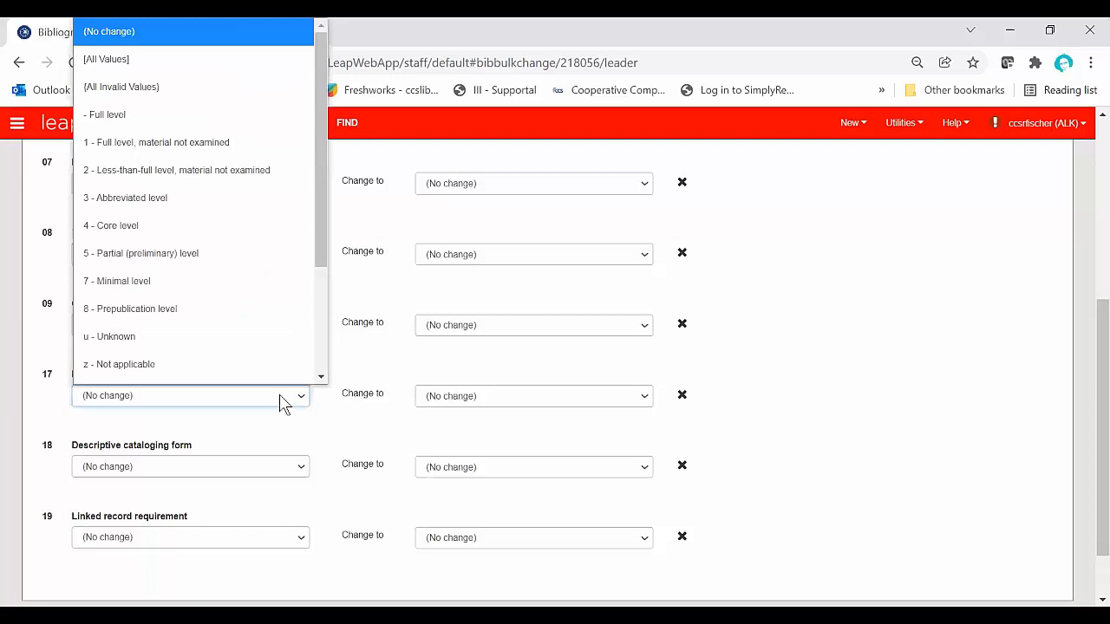
left_click(351, 414)
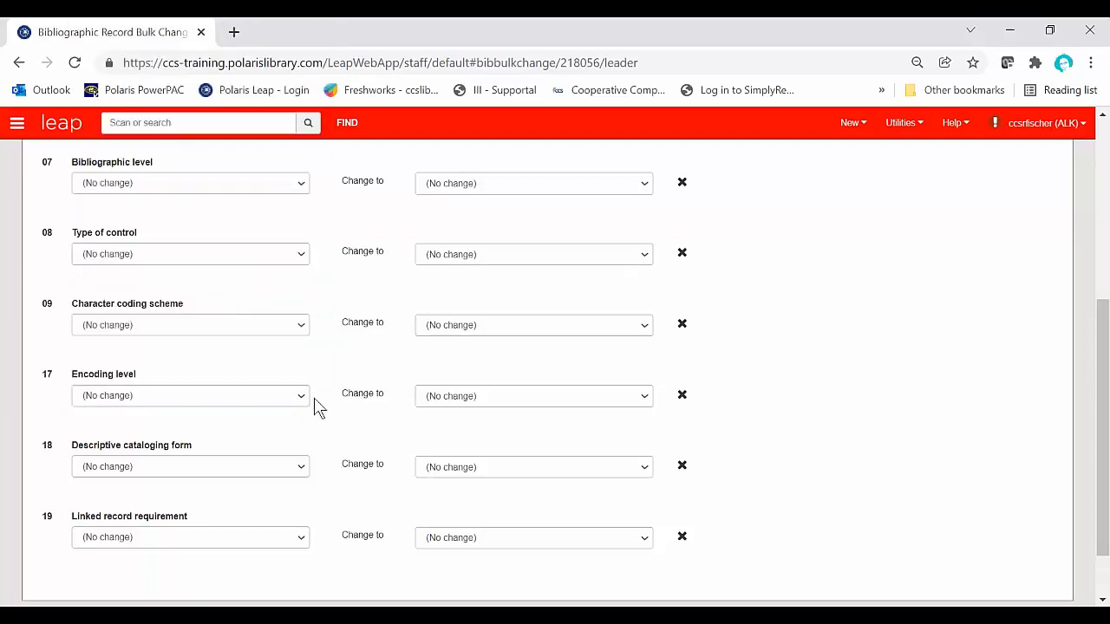
scroll(324, 422, "up", 1)
scroll(324, 421, "up", 2)
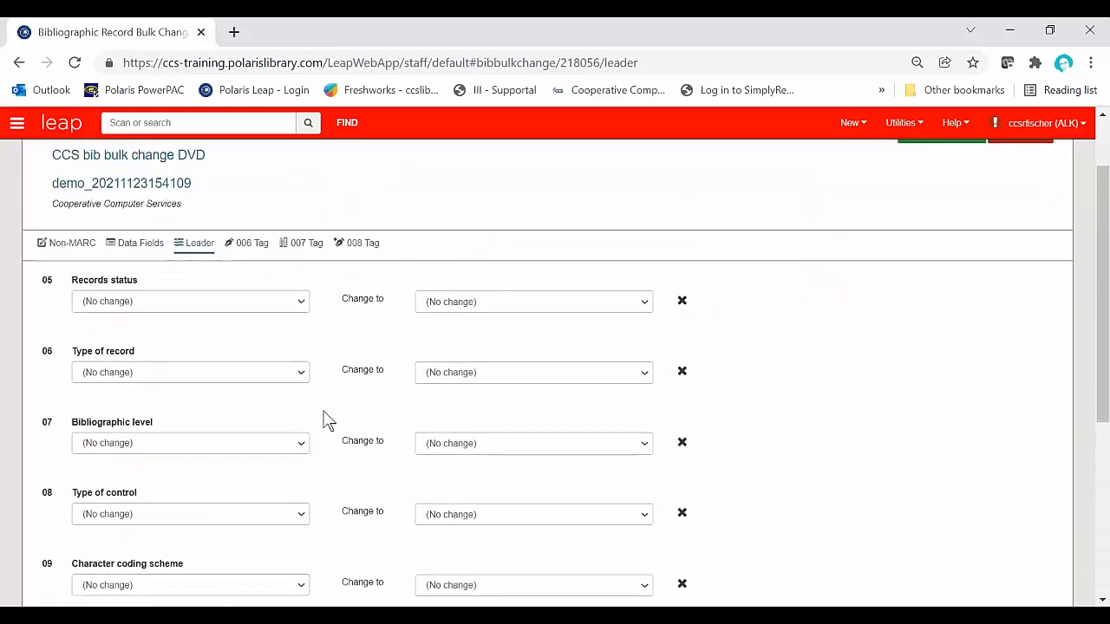
scroll(324, 421, "down", 4)
scroll(324, 421, "up", 1)
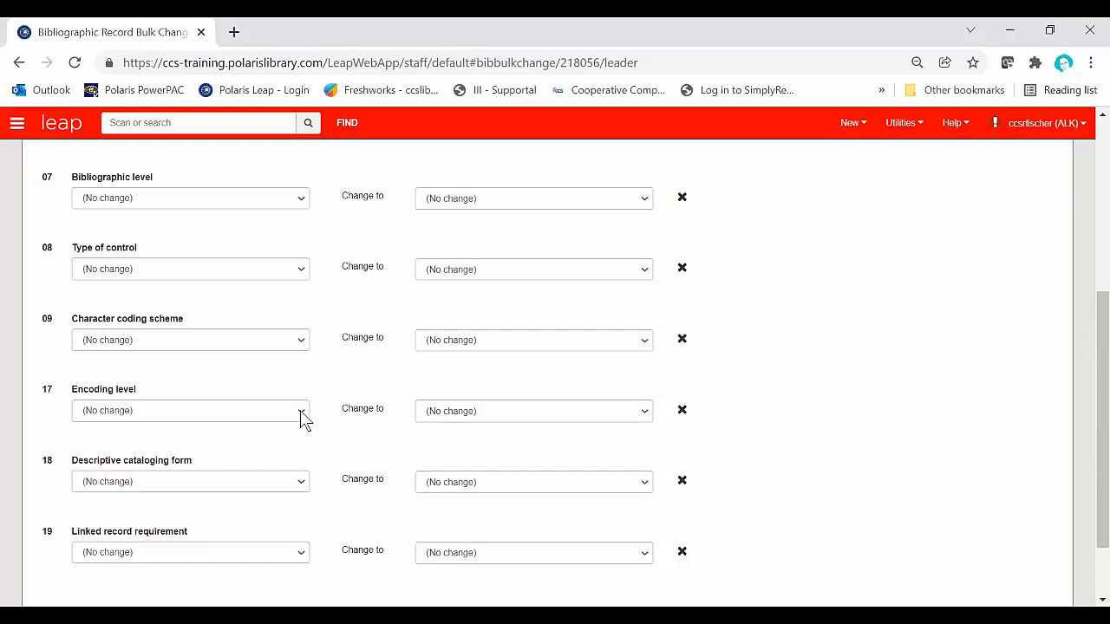
Step: Set the leader encoding level to change from all values to I - Full-level input by OCLC participants
left_click(301, 412)
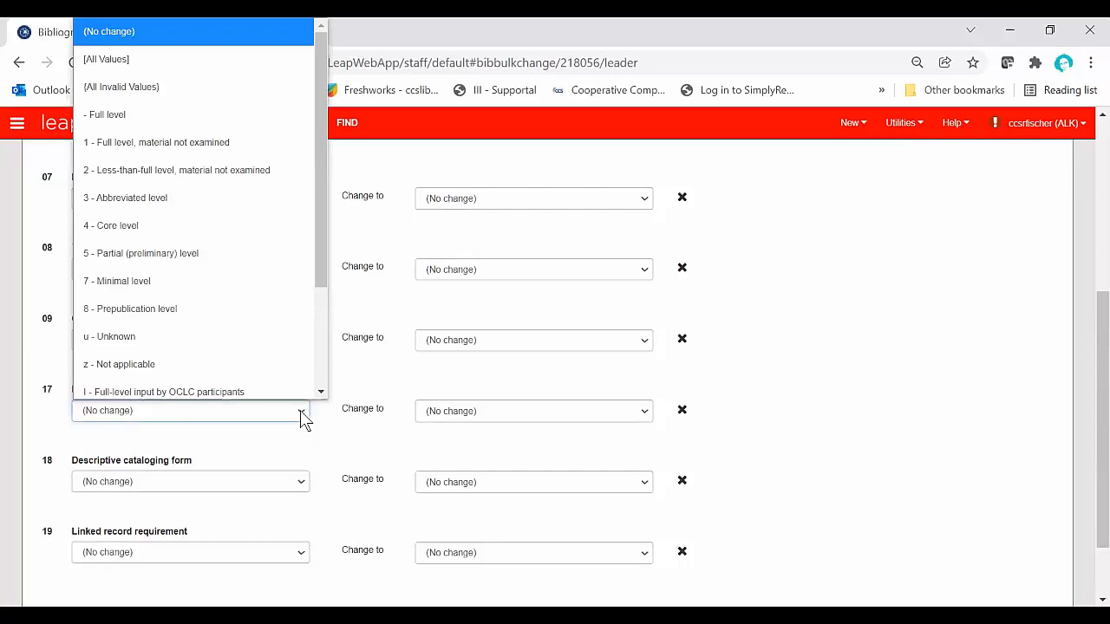
left_click(217, 64)
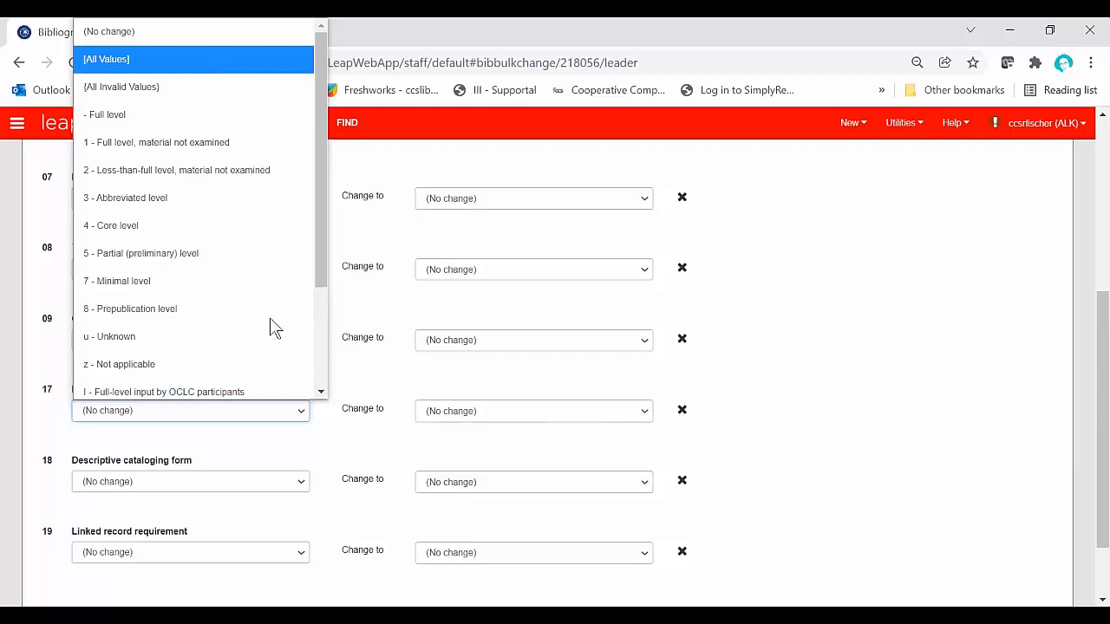
left_click(501, 416)
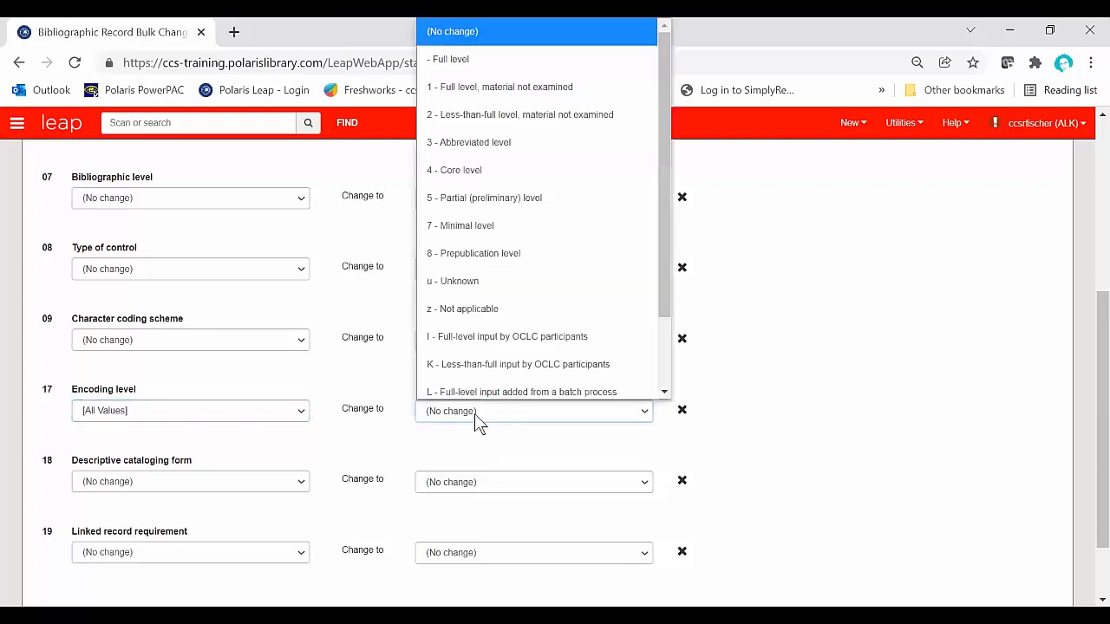
scroll(495, 378, "down", 1)
scroll(506, 370, "up", 1)
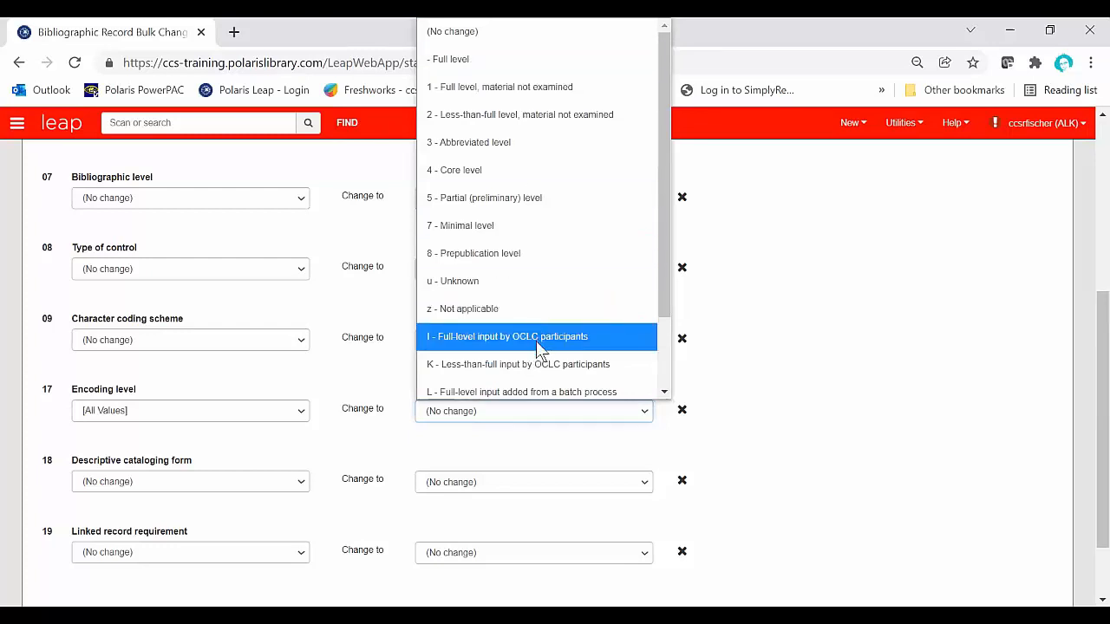
left_click(427, 347)
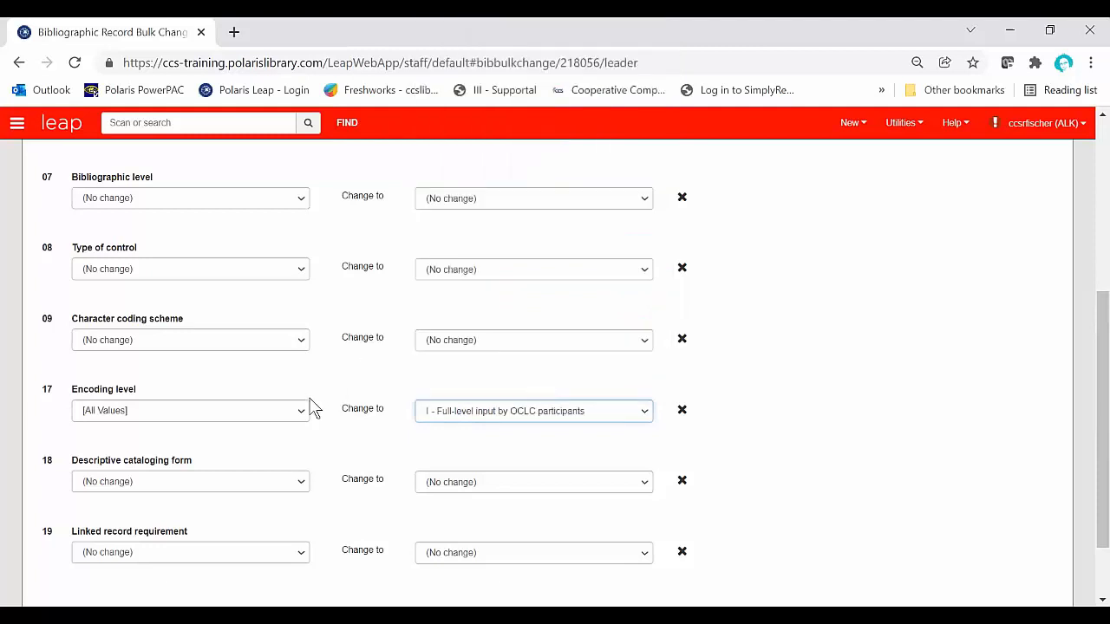
Step: Examine the selectable values for Type of record in leader position 06 and review the remaining leader positions
scroll(313, 407, "up", 2)
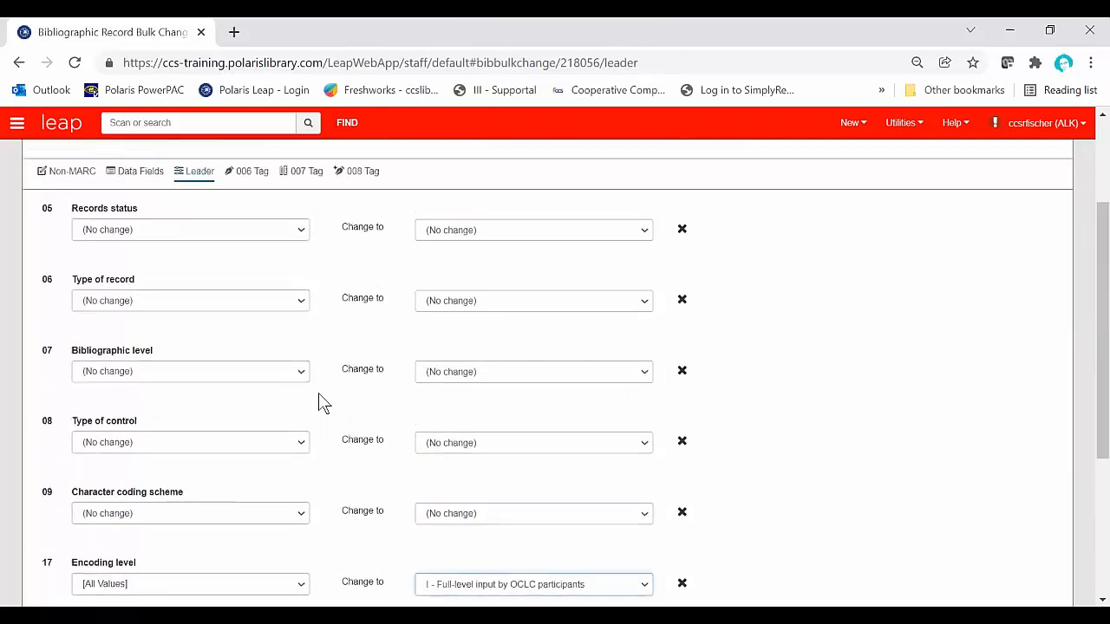
left_click(303, 308)
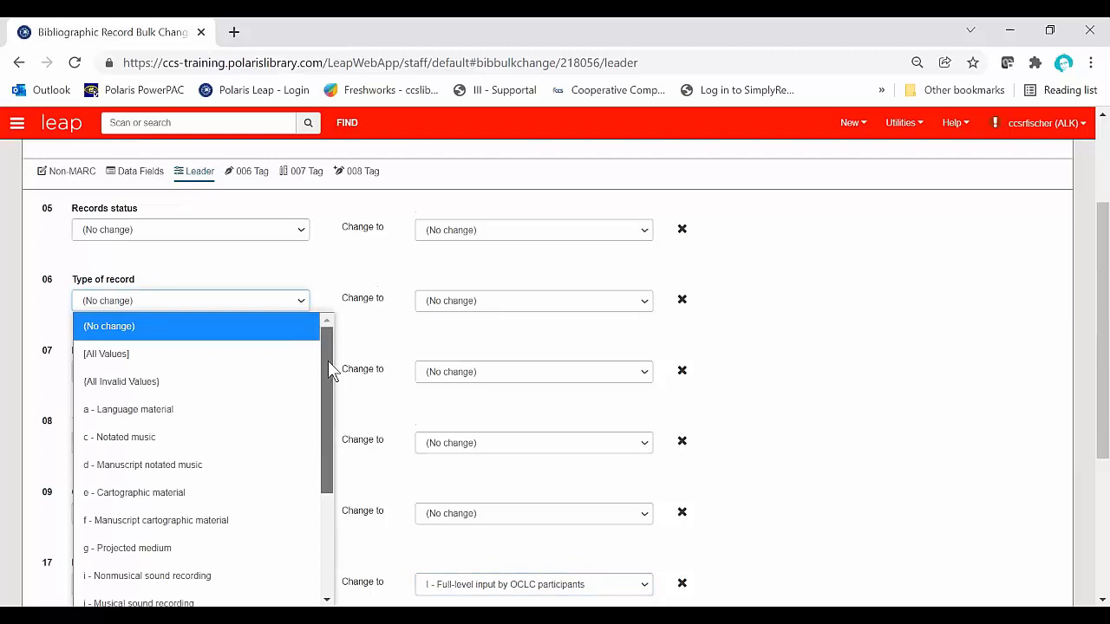
left_click_drag(330, 362, 336, 475)
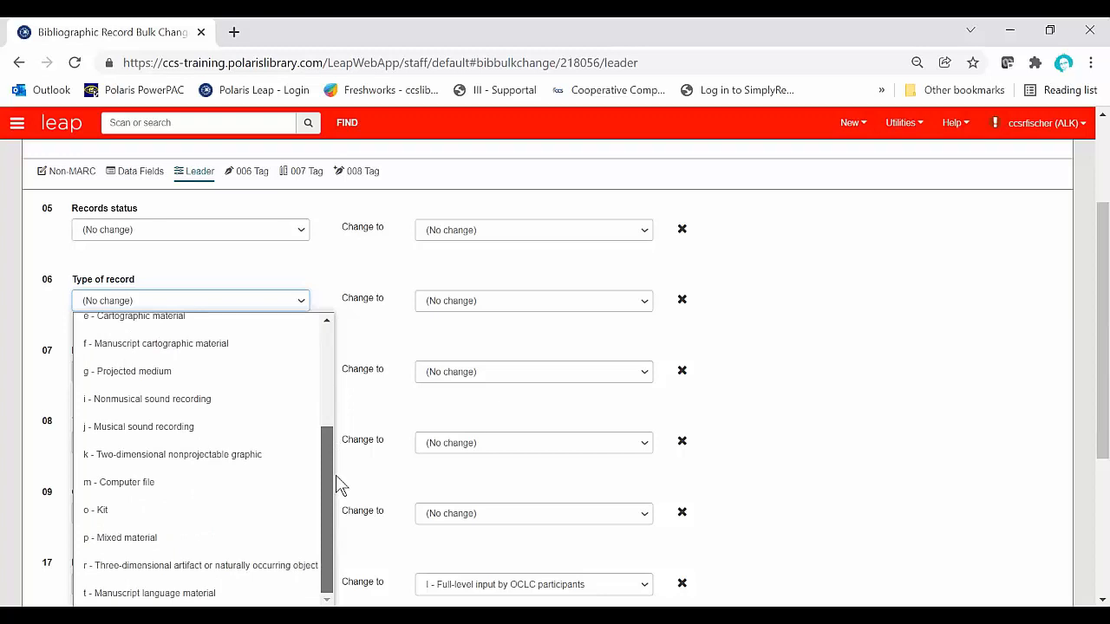
mouse_move(338, 485)
left_mouse_down()
mouse_move(337, 367)
mouse_move(342, 503)
left_mouse_up()
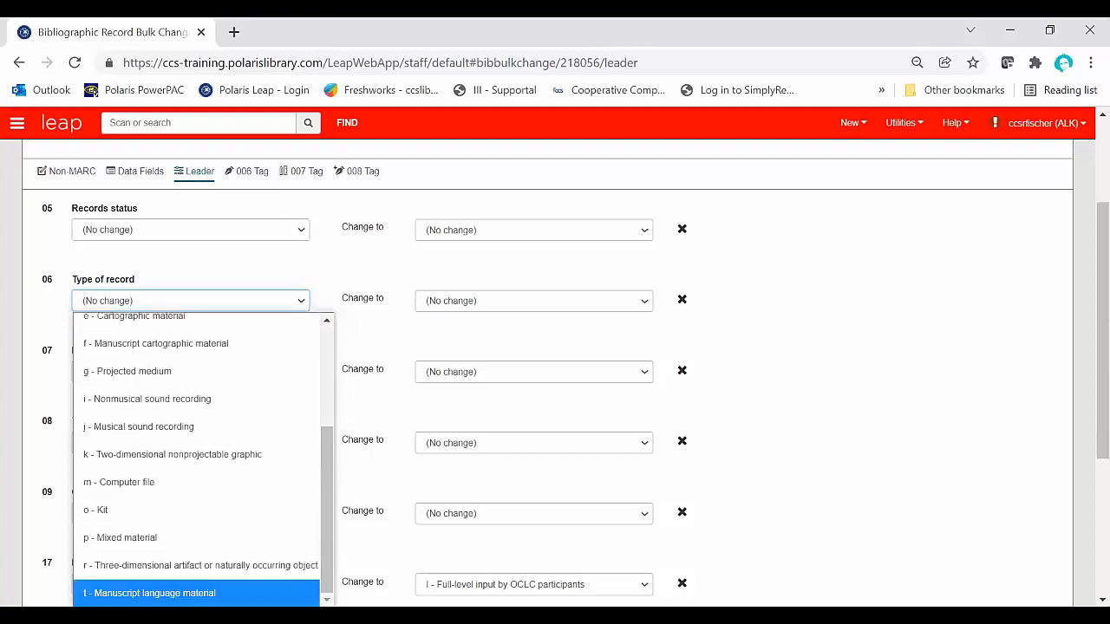
scroll(192, 535, "up", 1)
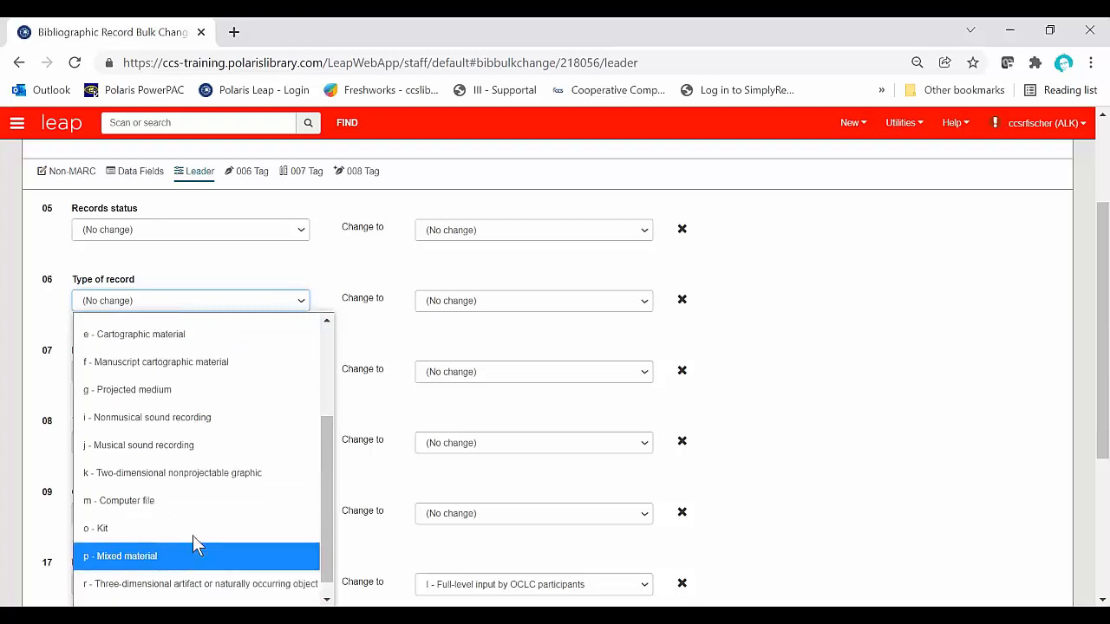
scroll(192, 543, "up", 3)
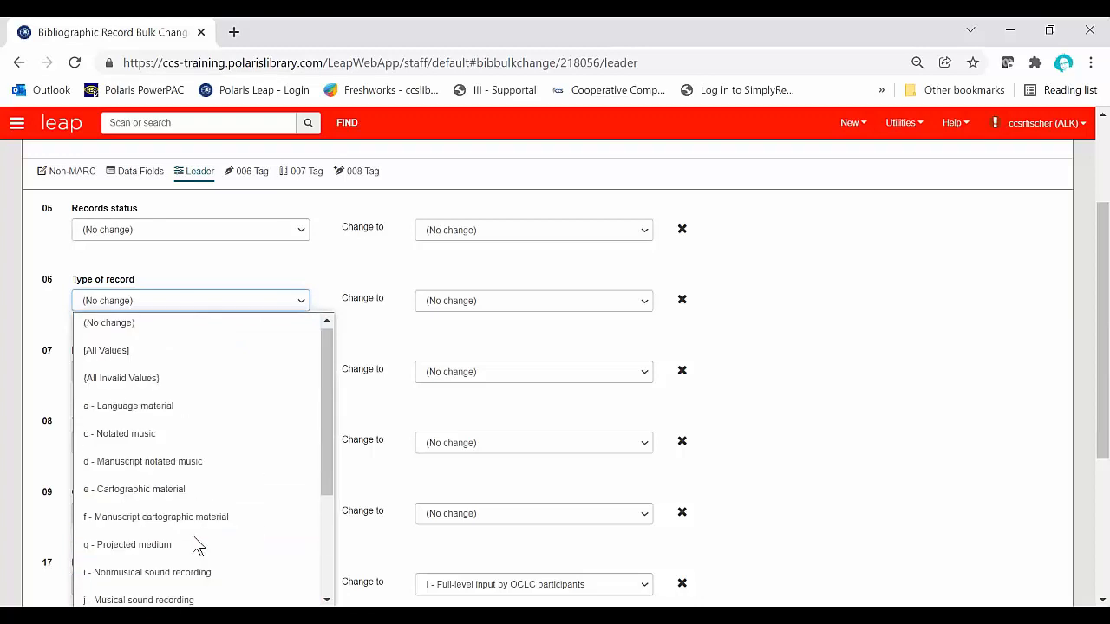
scroll(193, 535, "down", 3)
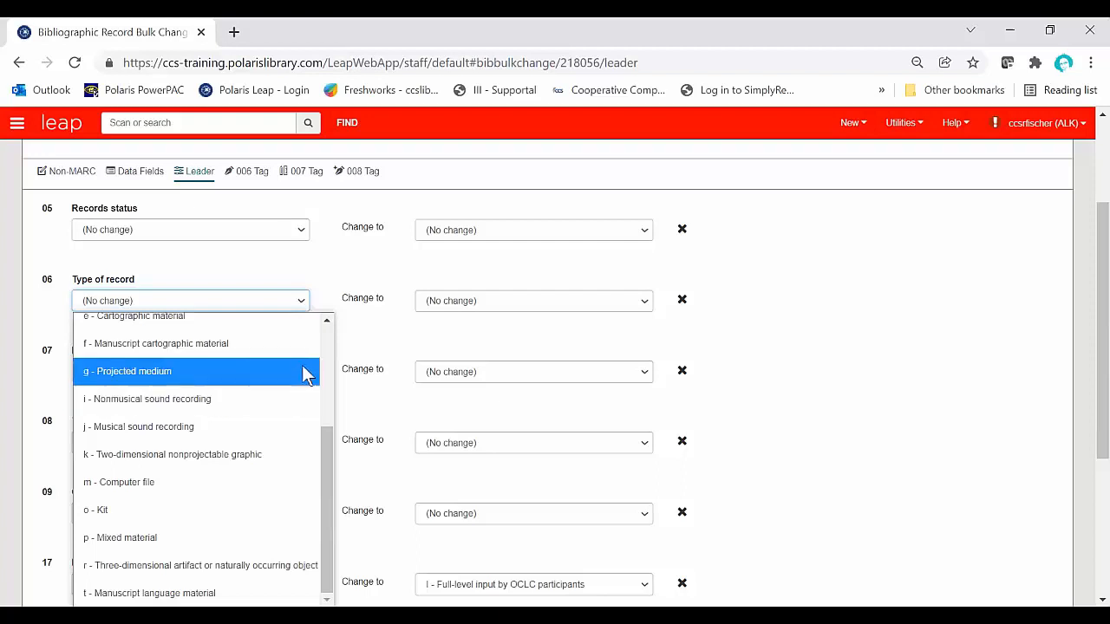
left_click(346, 343)
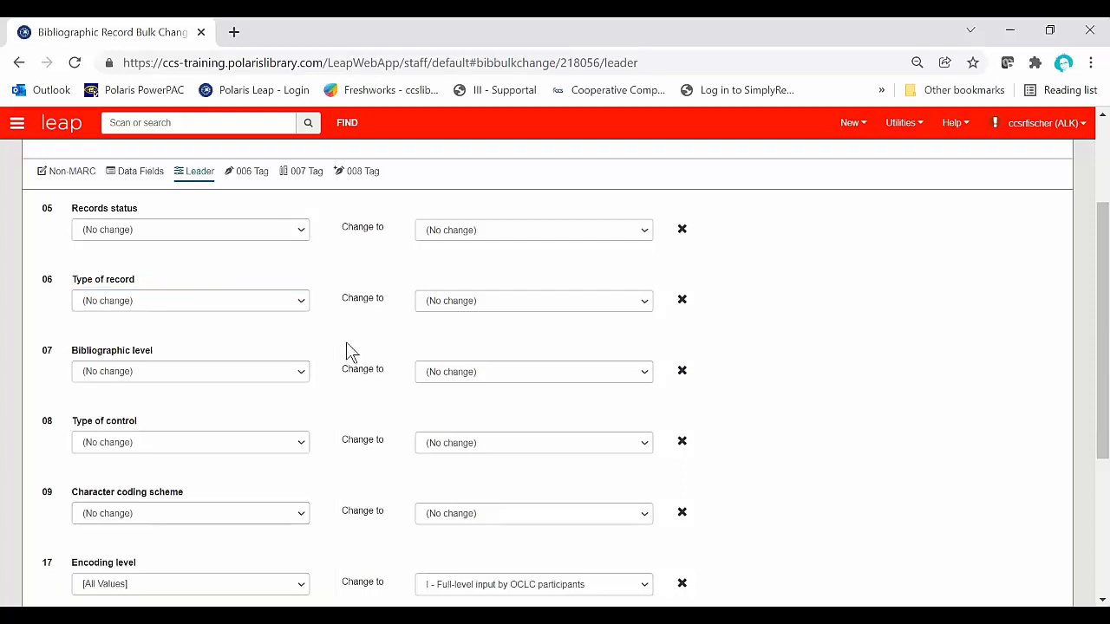
scroll(346, 344, "down", 3)
scroll(346, 343, "up", 3)
scroll(350, 352, "down", 3)
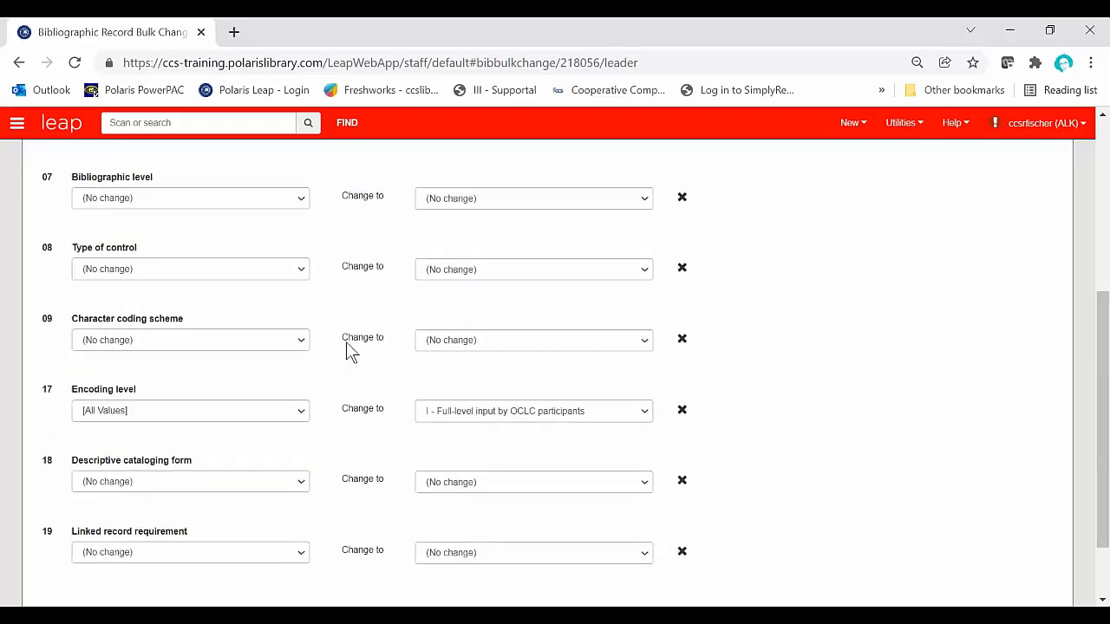
scroll(346, 341, "down", 1)
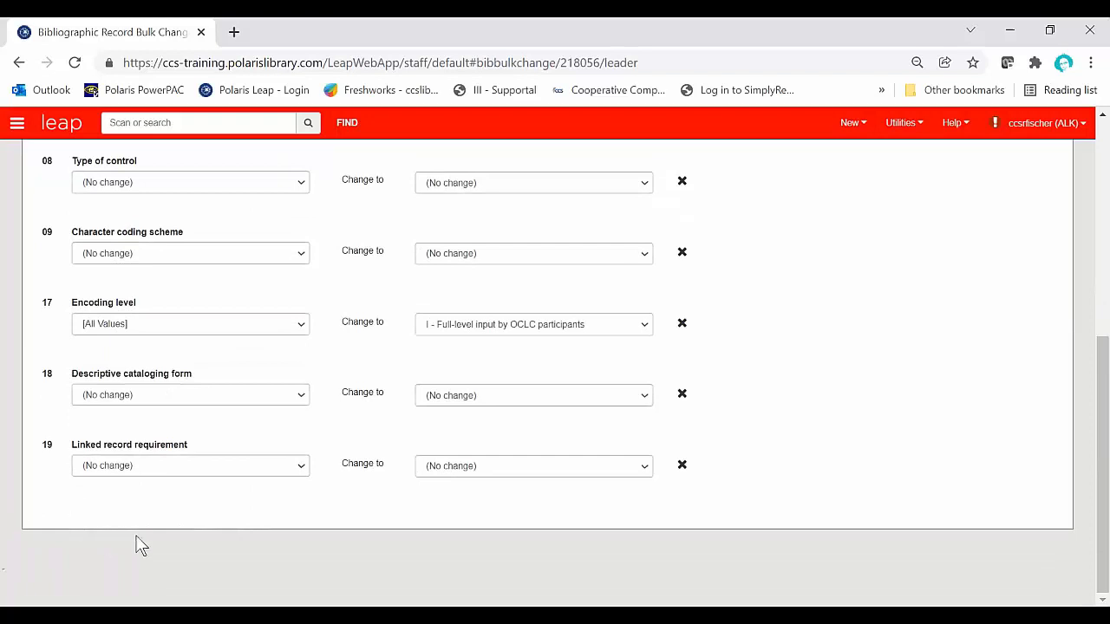
scroll(348, 508, "up", 1)
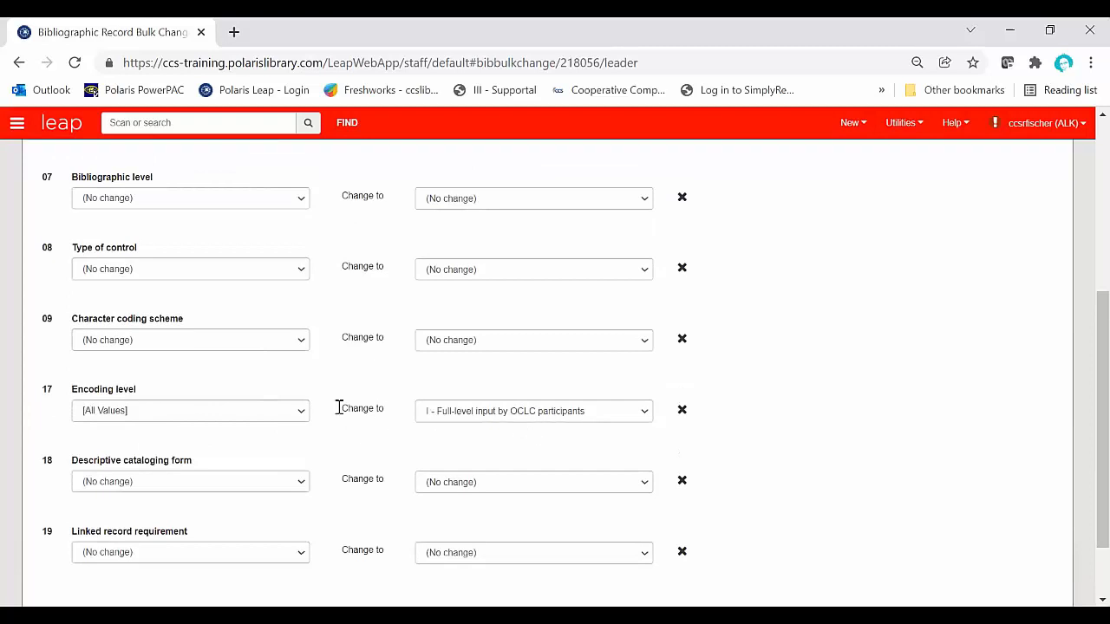
Step: Set the category of material for the 007 tag bulk change to Videorecording
scroll(384, 457, "up", 1)
scroll(384, 456, "up", 3)
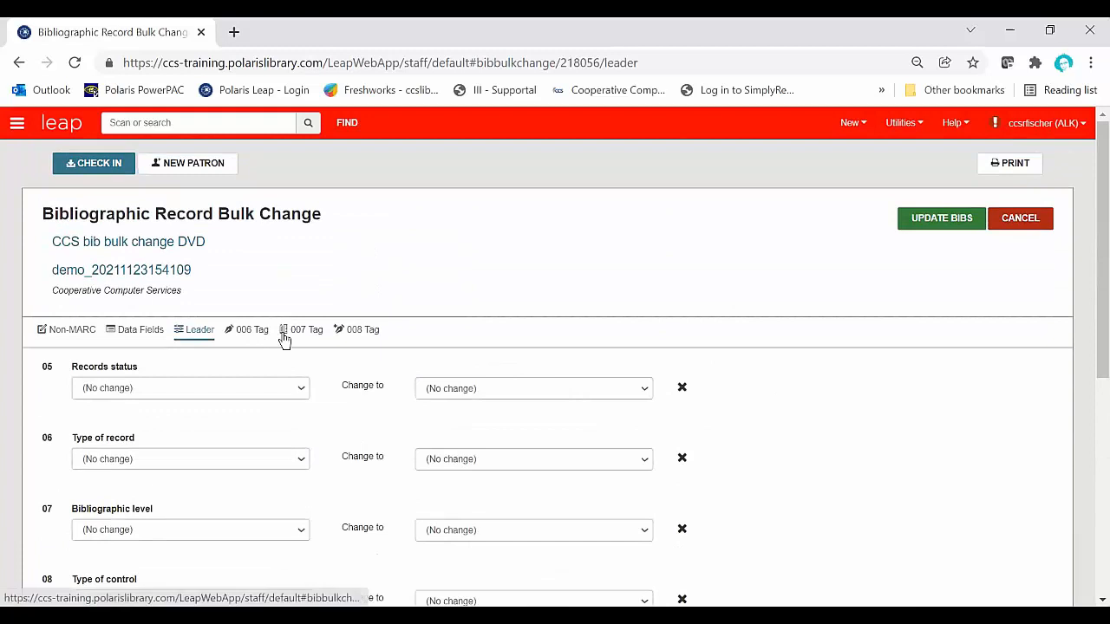
left_click(302, 336)
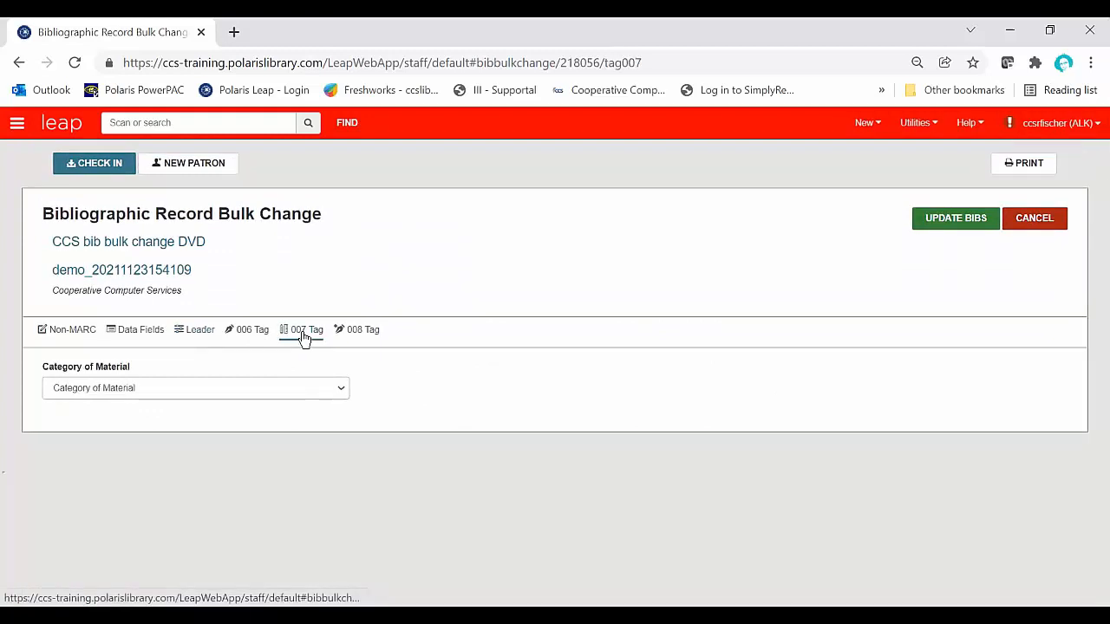
left_click(343, 388)
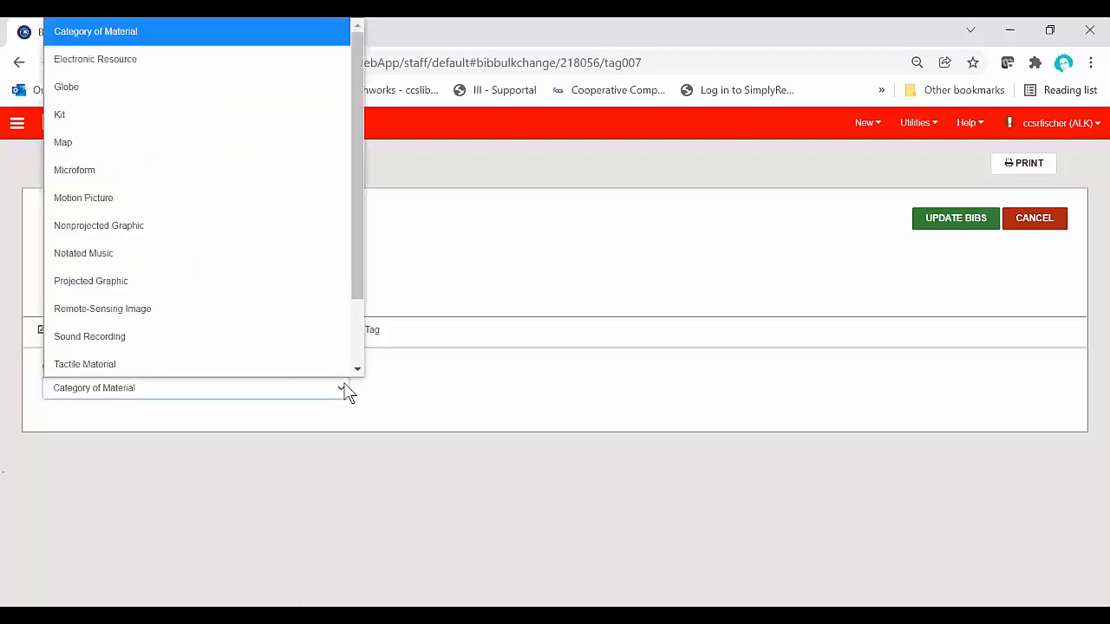
scroll(309, 321, "down", 2)
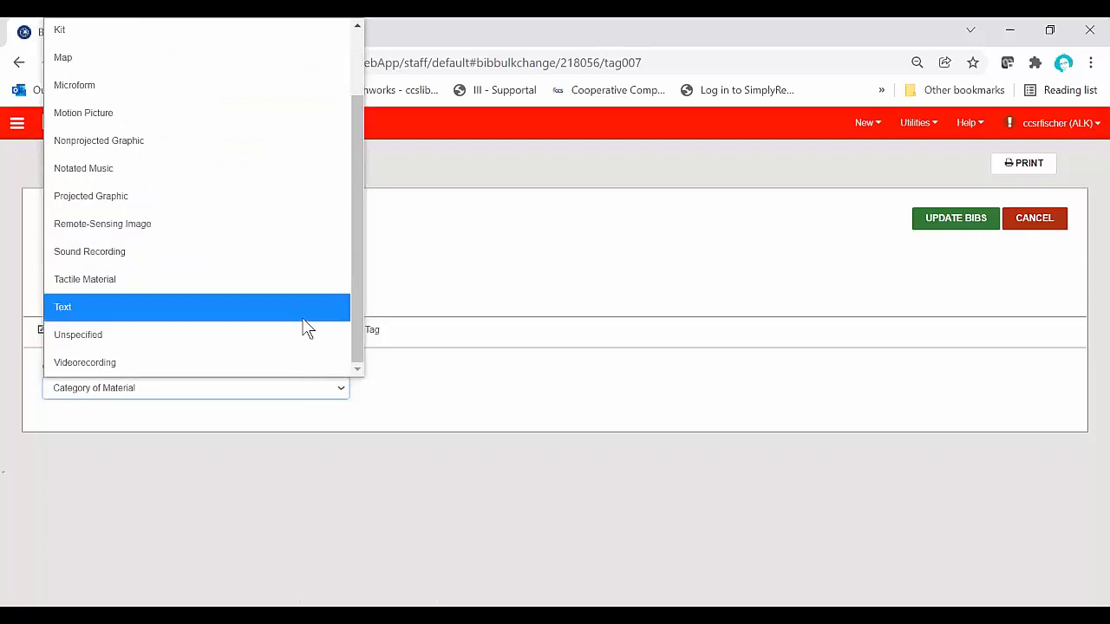
left_click(305, 368)
scroll(508, 389, "down", 1)
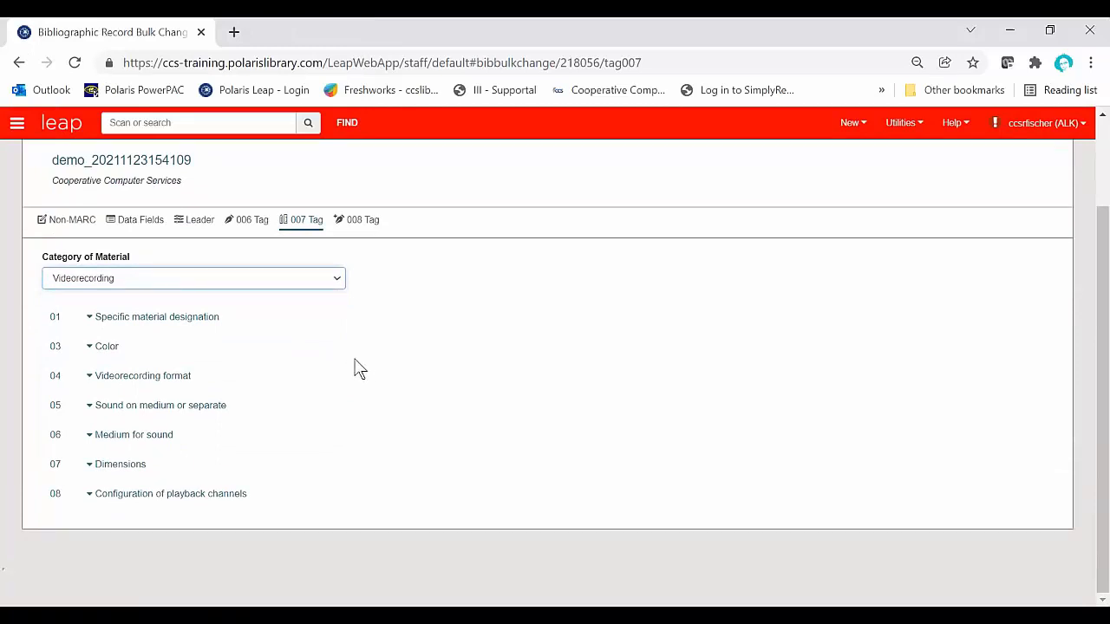
Step: Examine the change options under the Specific material designation and Color positions of the 007 tag
left_click(90, 318)
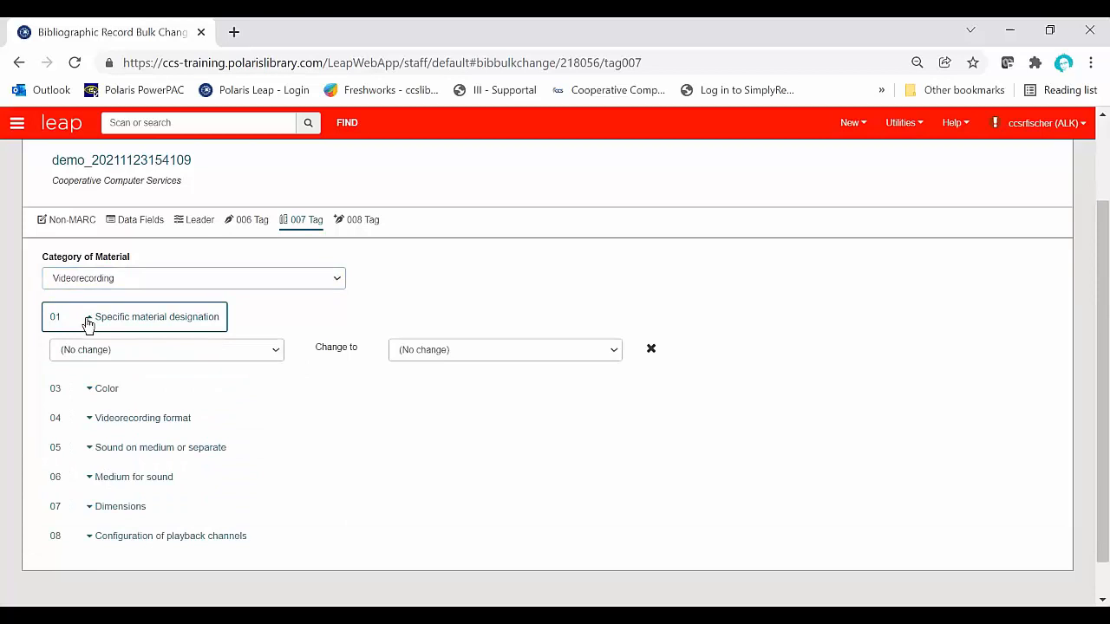
left_click(89, 322)
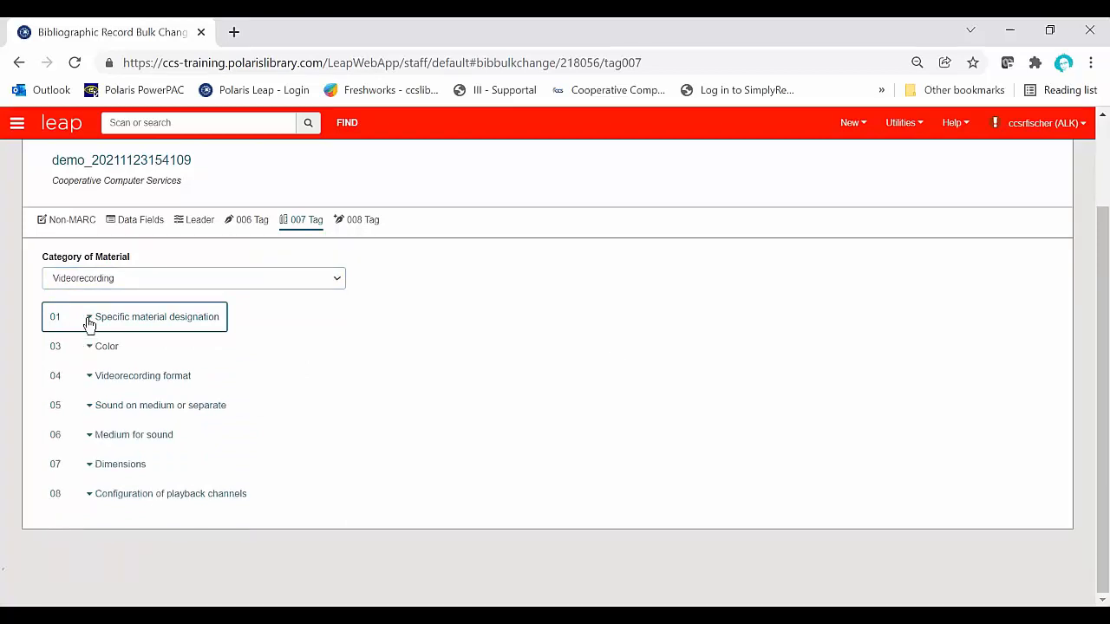
left_click(90, 322)
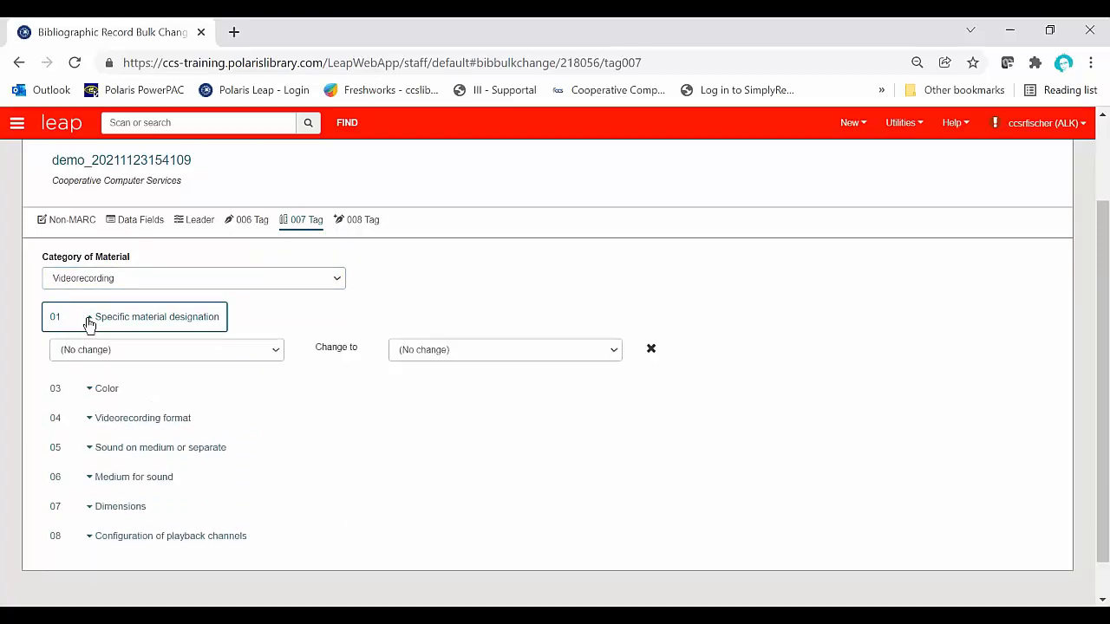
left_click(89, 323)
left_click(90, 323)
left_click(91, 320)
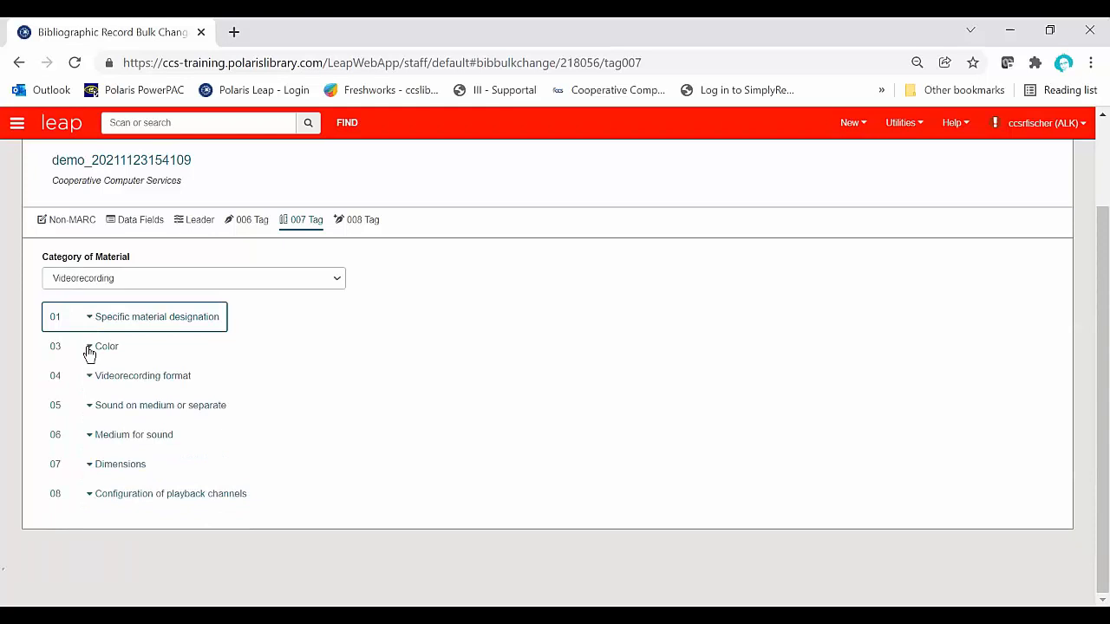
left_click(89, 350)
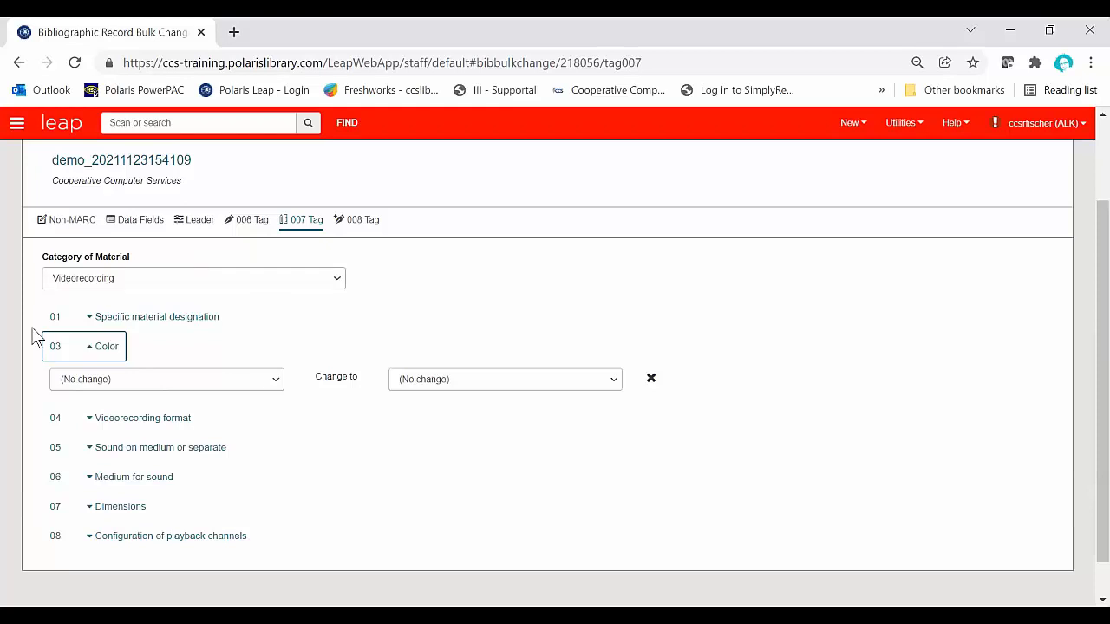
Step: Set the 007 videorecording format in position 04 to change from g - Laserdisc to v - DVD
left_click(87, 419)
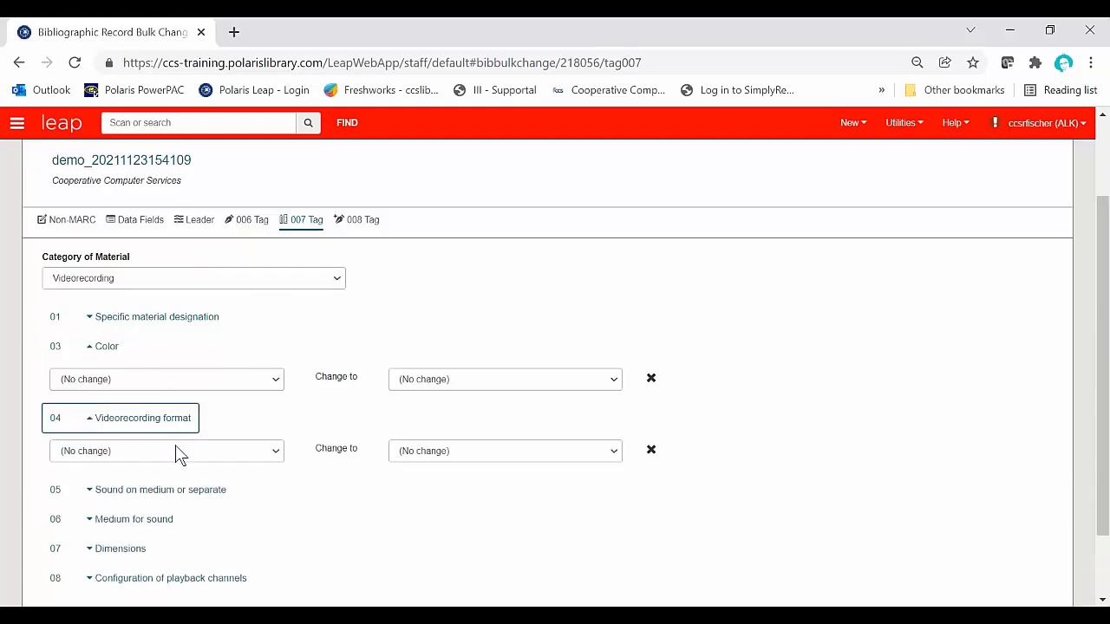
left_click(177, 450)
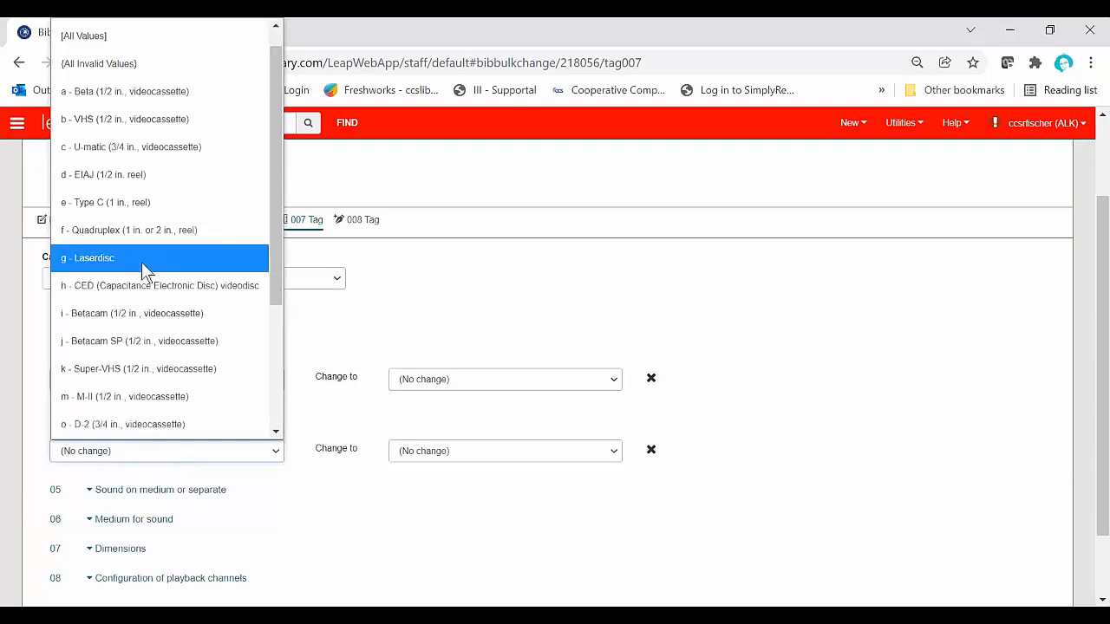
left_click(142, 262)
left_click(445, 458)
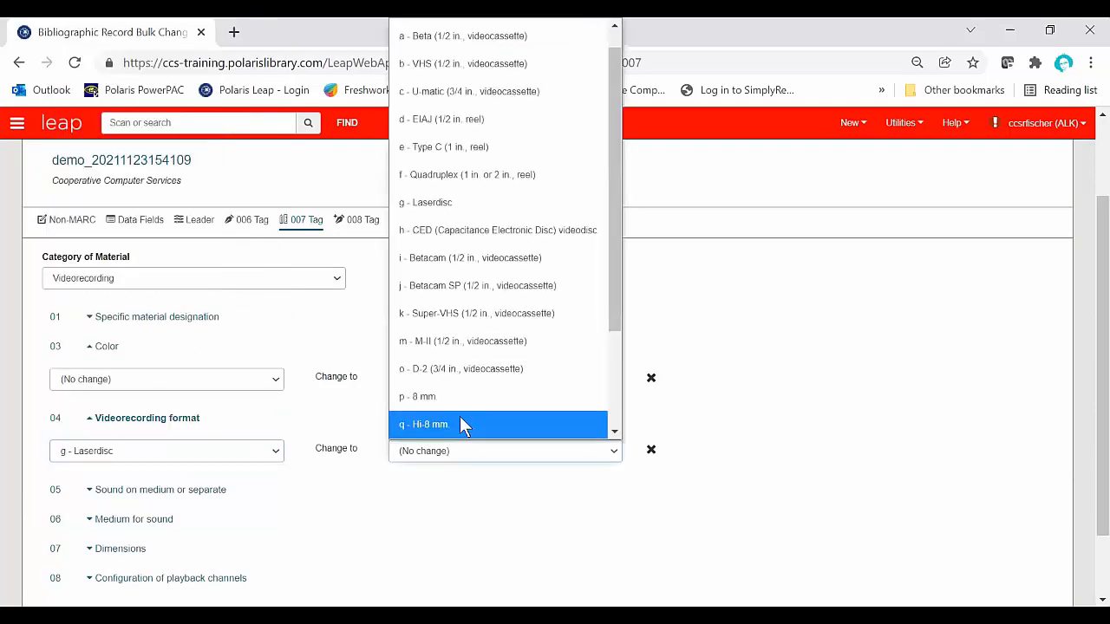
scroll(459, 421, "down", 3)
left_click(454, 369)
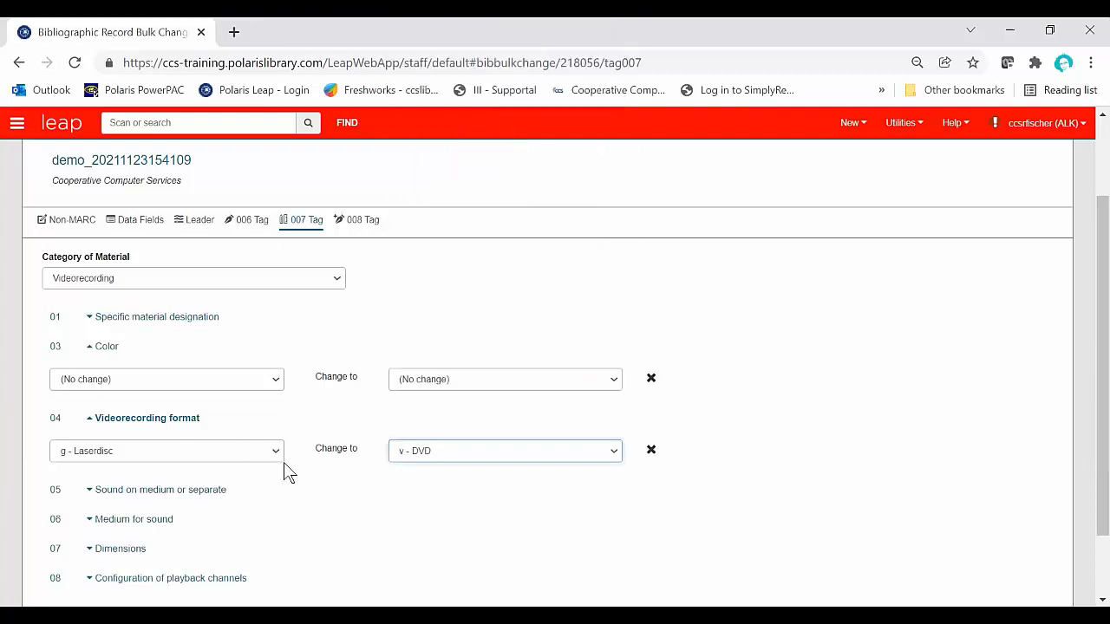
Step: Broaden the original value of the videorecording format change to all values
left_click(221, 451)
scroll(152, 114, "down", 1)
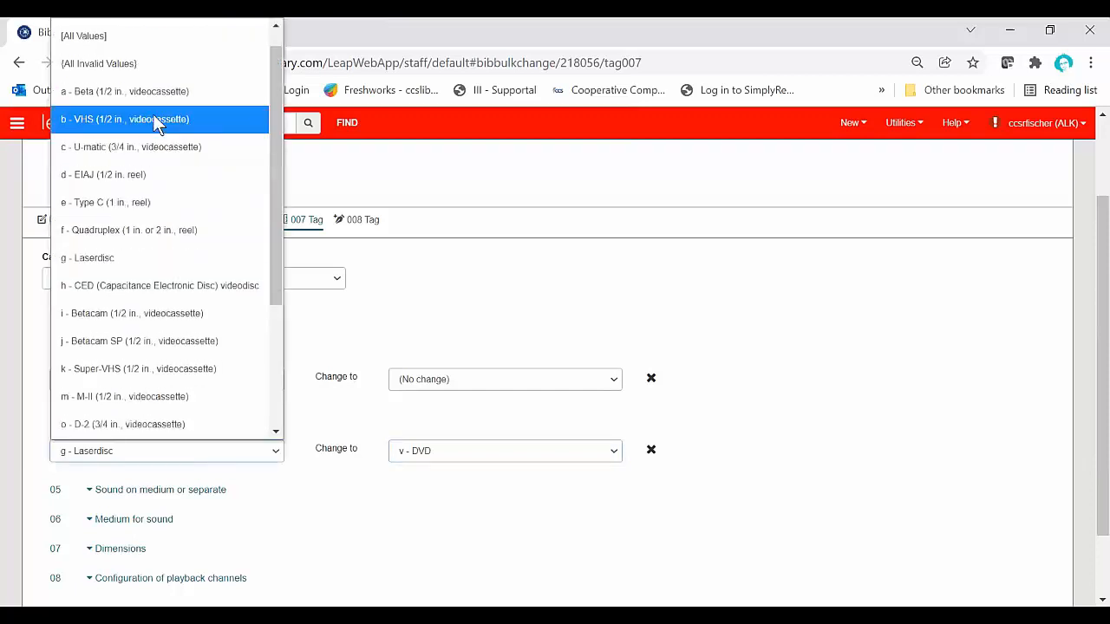
left_click(138, 36)
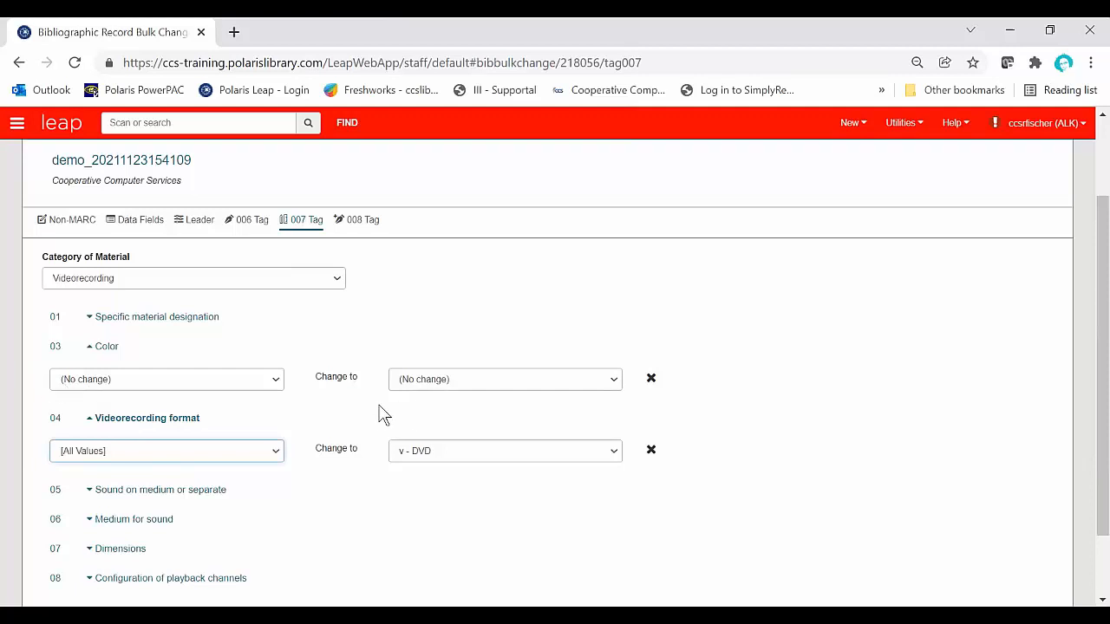
Step: Set the 007 Specific material designation in position 01 to change from all values to d - Videodisc
left_click(92, 347)
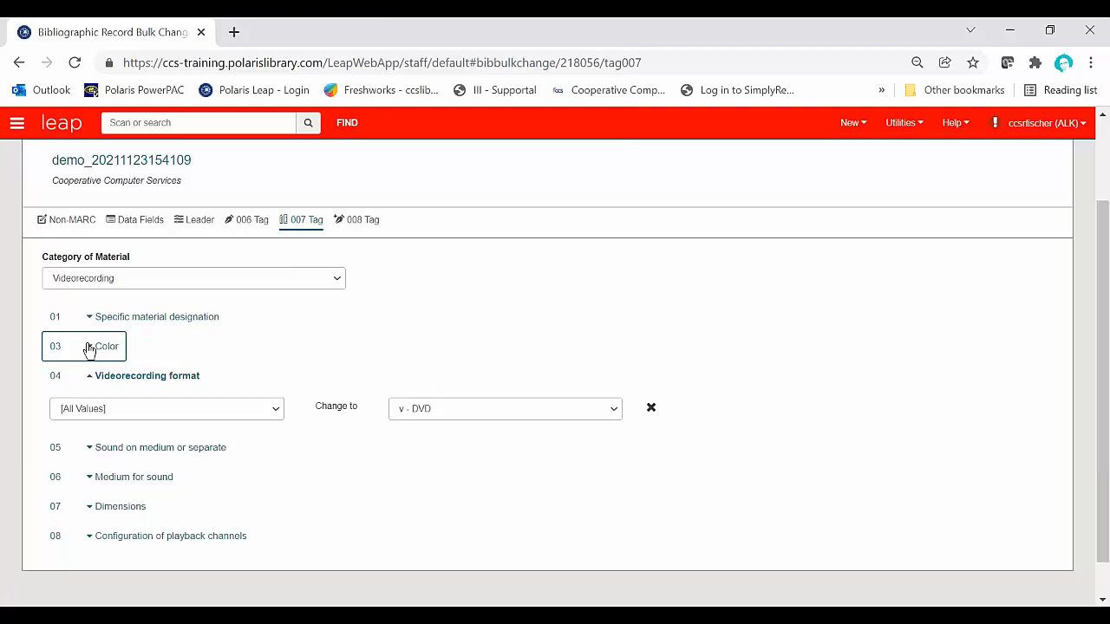
left_click(90, 318)
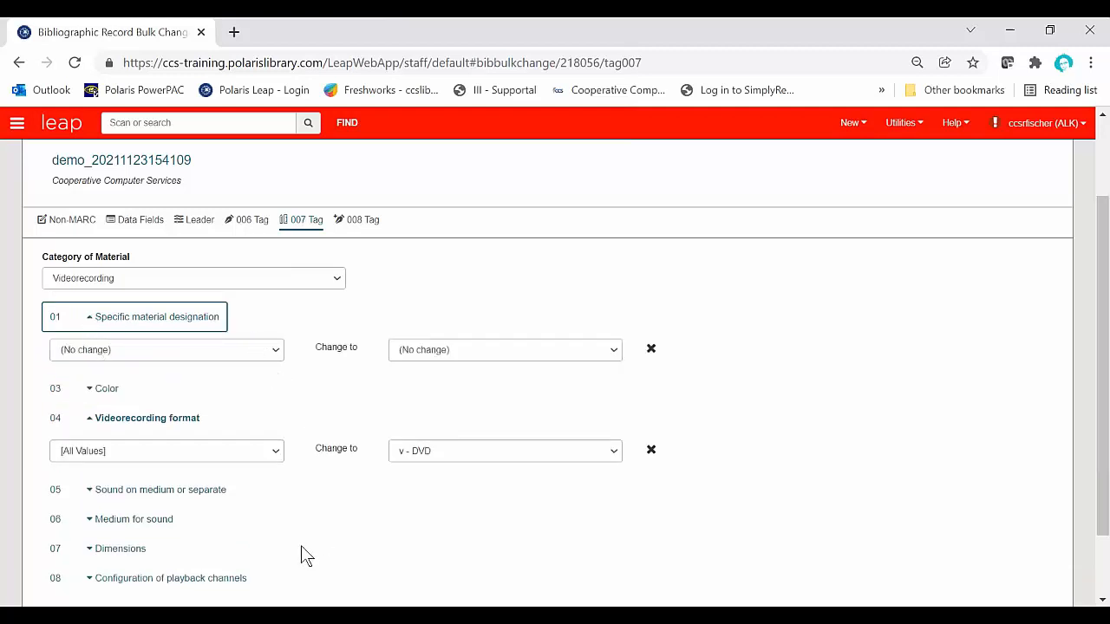
left_click(271, 350)
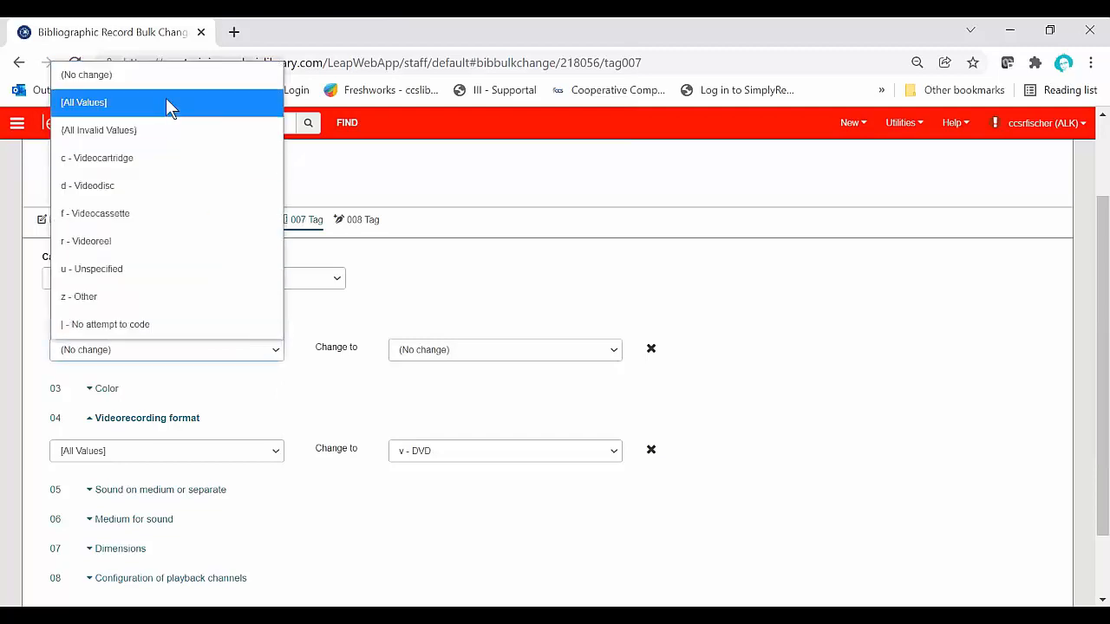
key("Down")
key("Down")
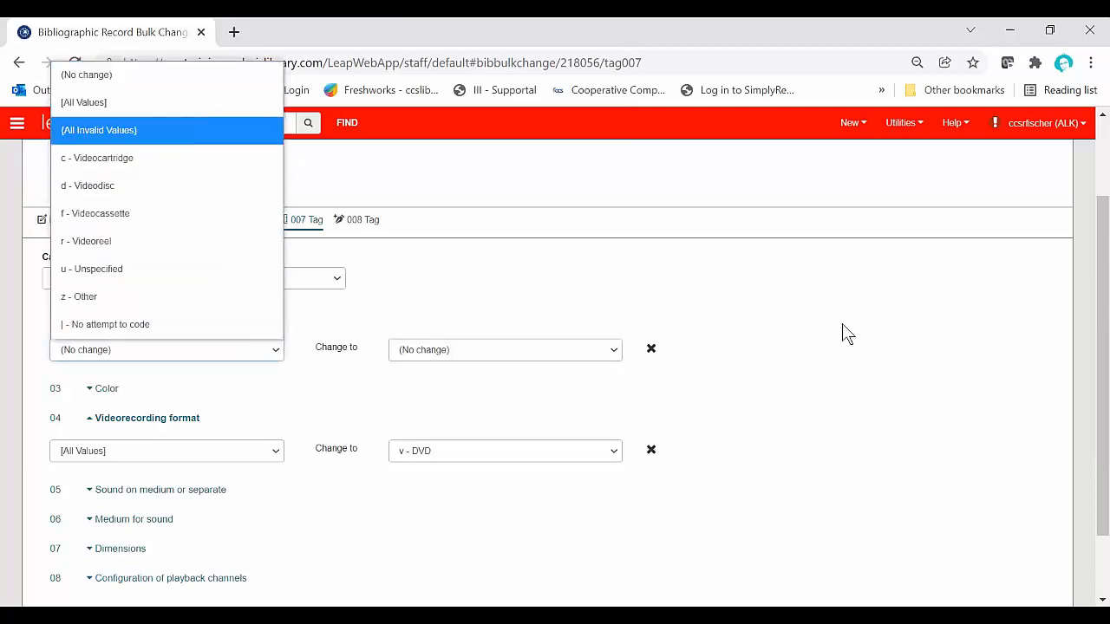
left_click(104, 104)
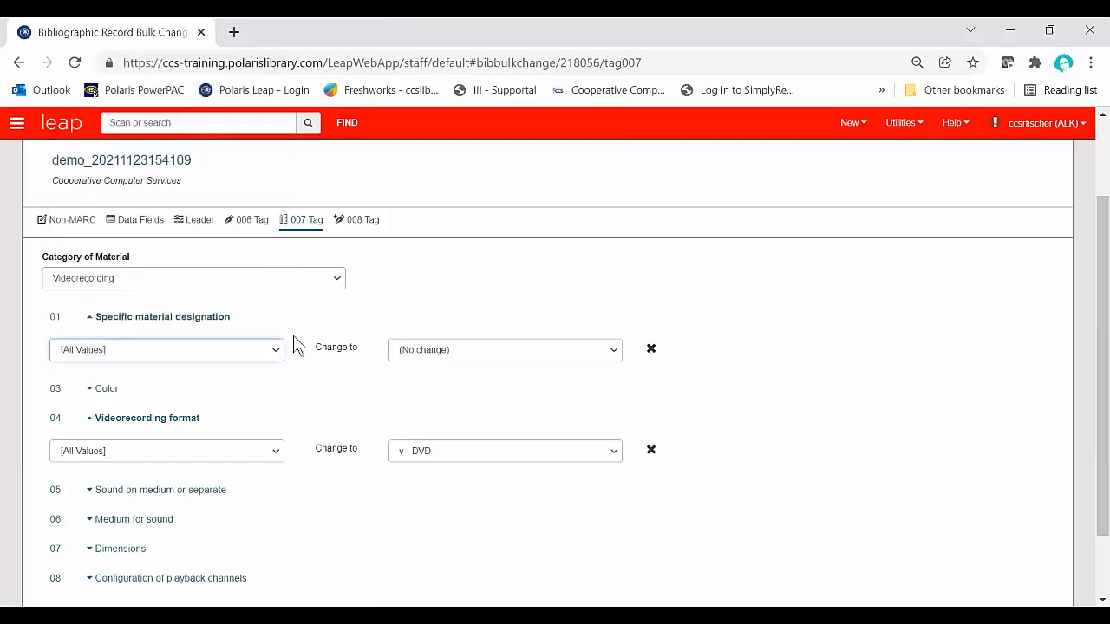
left_click(438, 357)
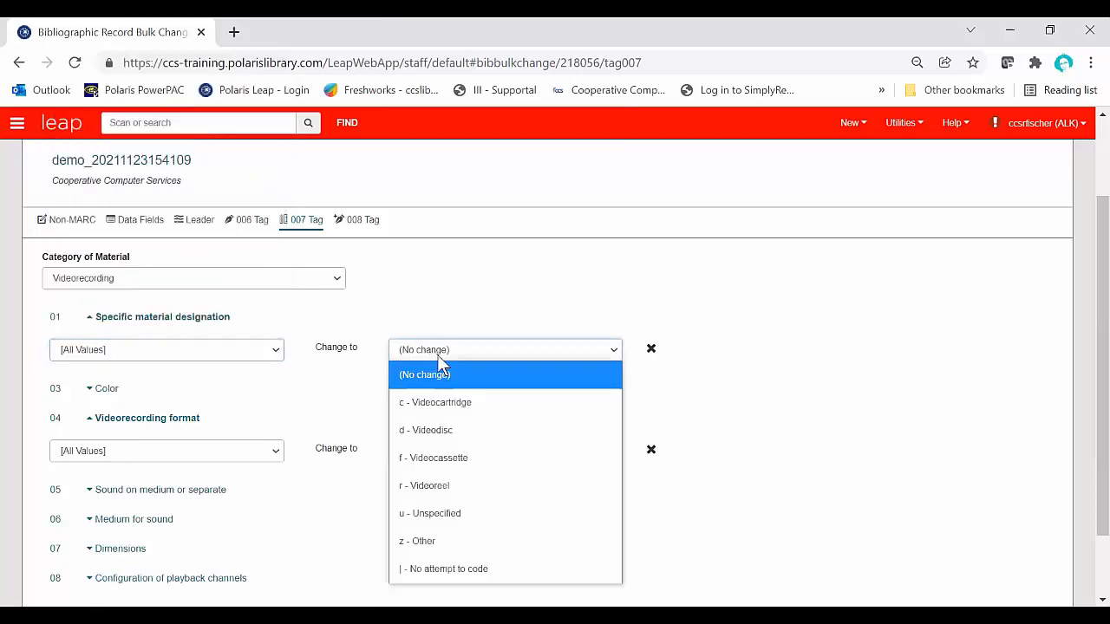
left_click(458, 428)
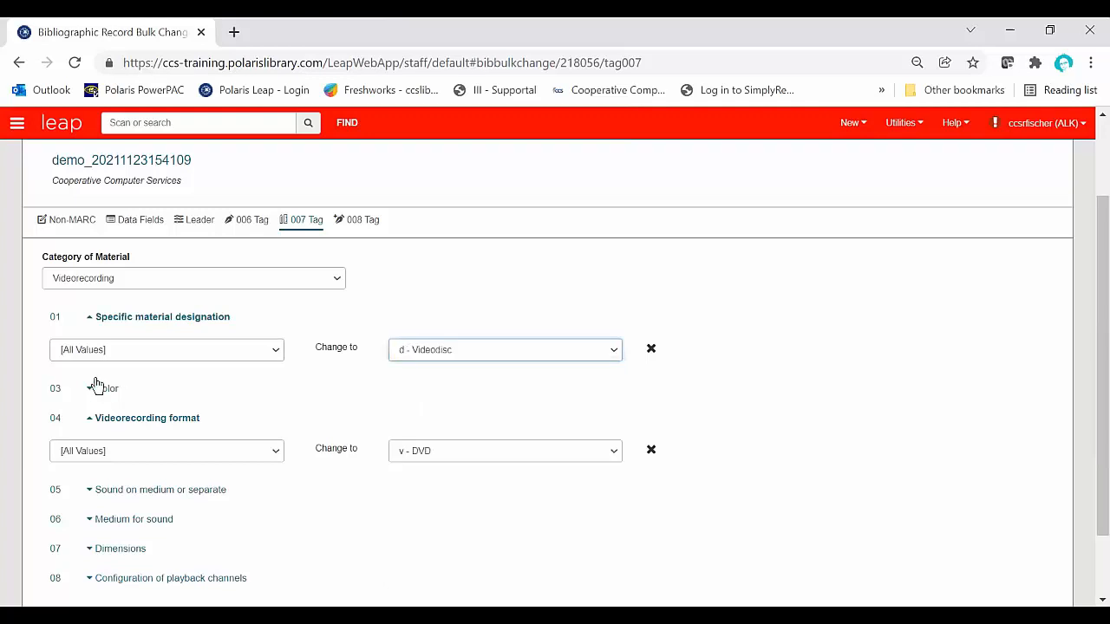
Step: Set the 007 Color in position 03 to change from all values to c - Multicolored
left_click(96, 393)
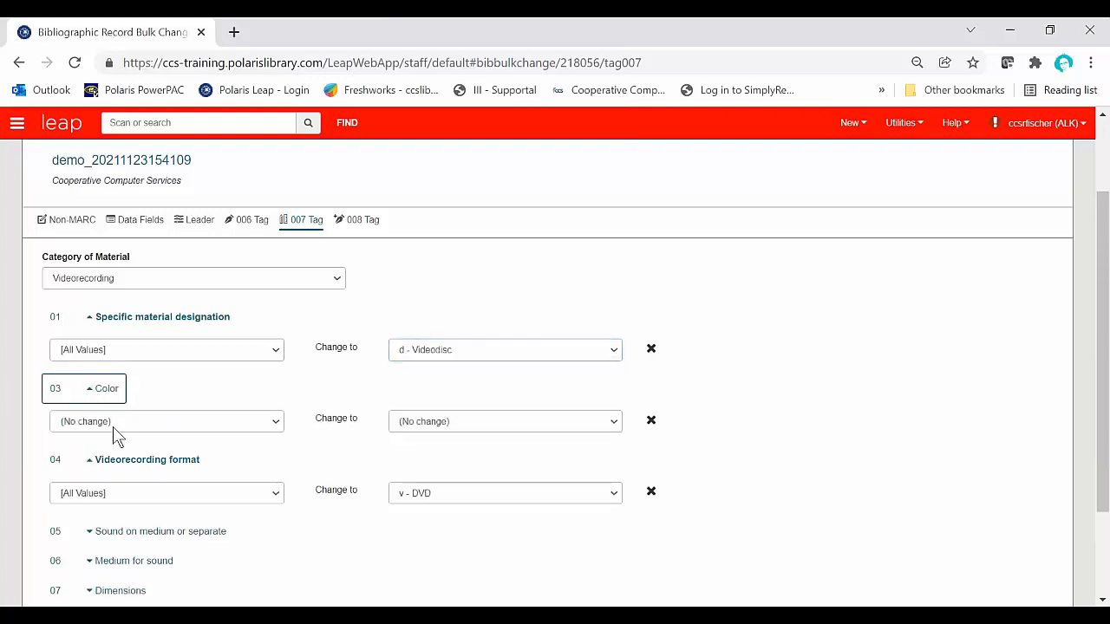
left_click(116, 425)
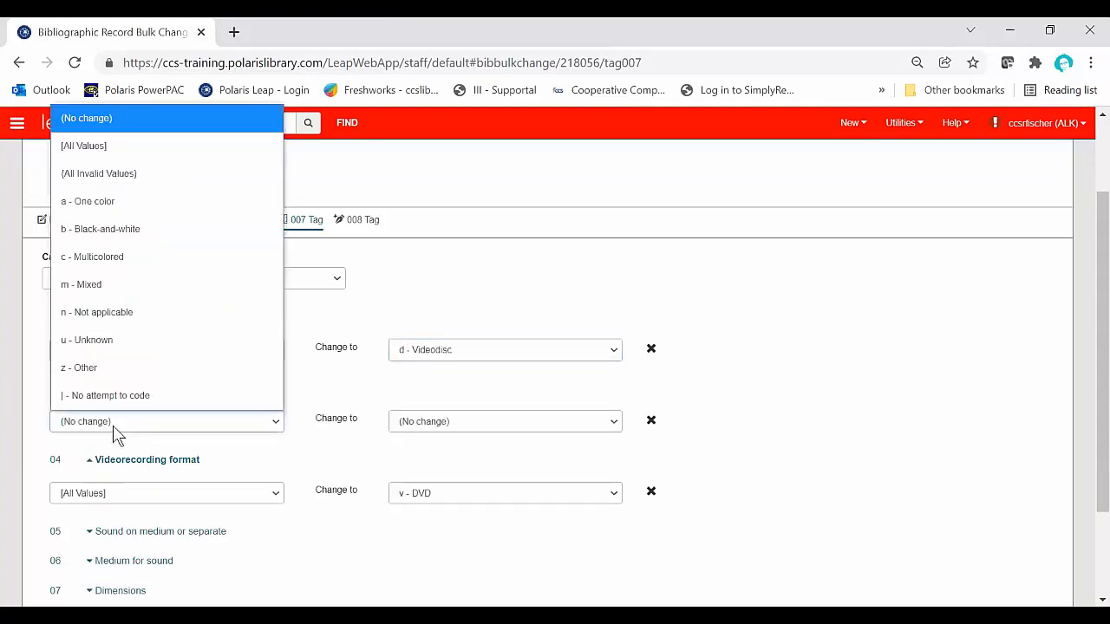
left_click(96, 149)
left_click(433, 423)
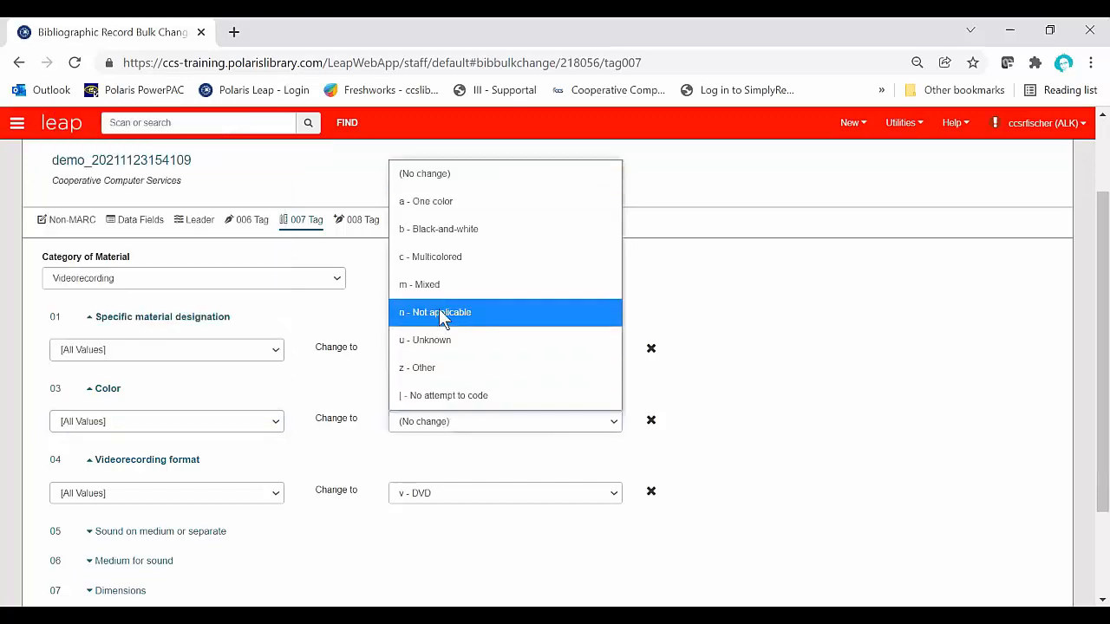
left_click(463, 257)
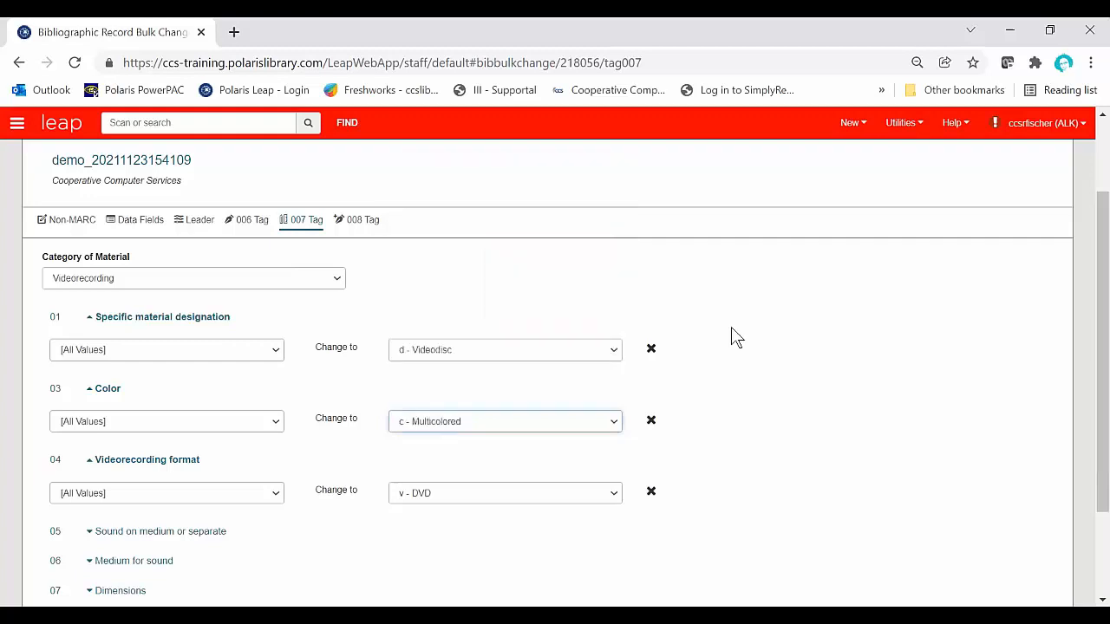
Step: Set the 007 Sound on medium or separate in position 05 to change from all values to a - Sound on medium
scroll(631, 352, "down", 2)
left_click(86, 405)
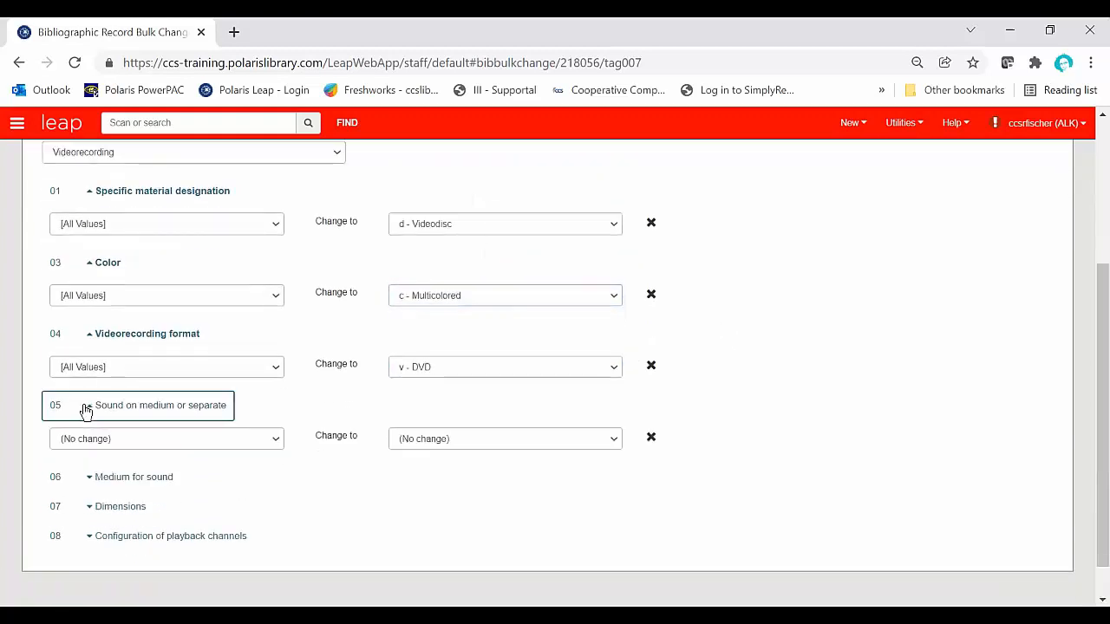
left_click(176, 442)
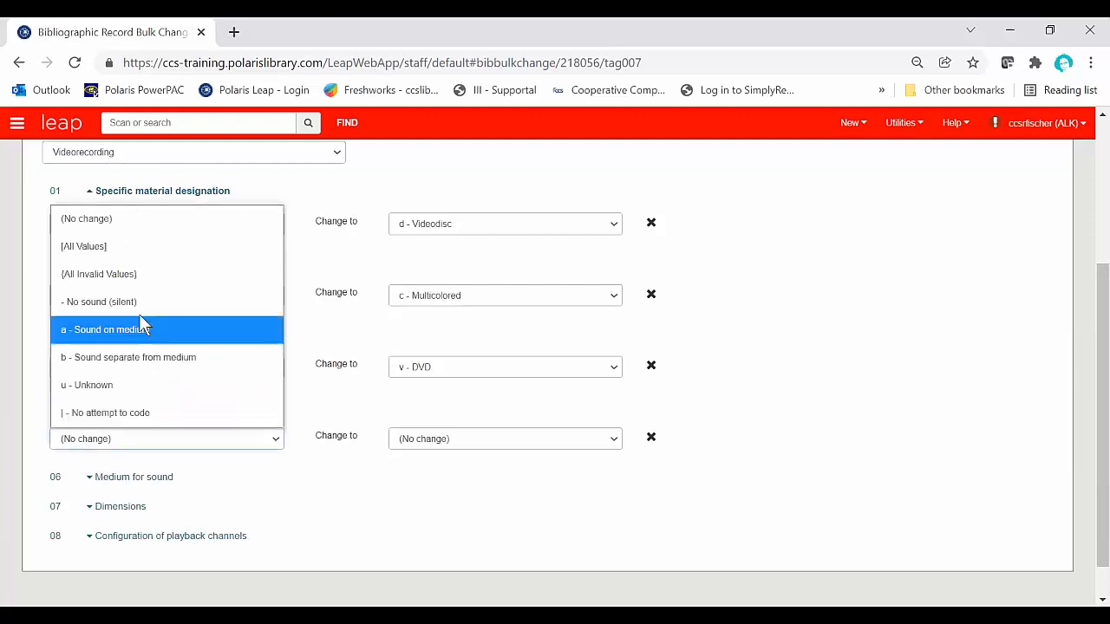
left_click(115, 244)
left_click(488, 455)
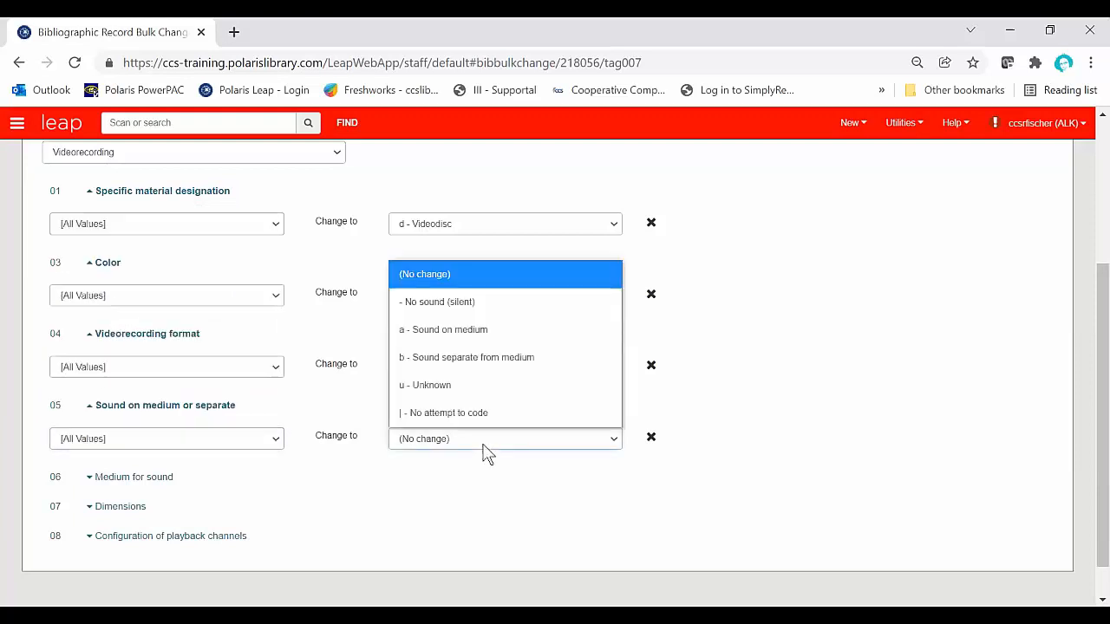
left_click(473, 333)
Step: Set the 007 Medium for sound in position 06 to change from all values to i - Videodisc
left_click(130, 477)
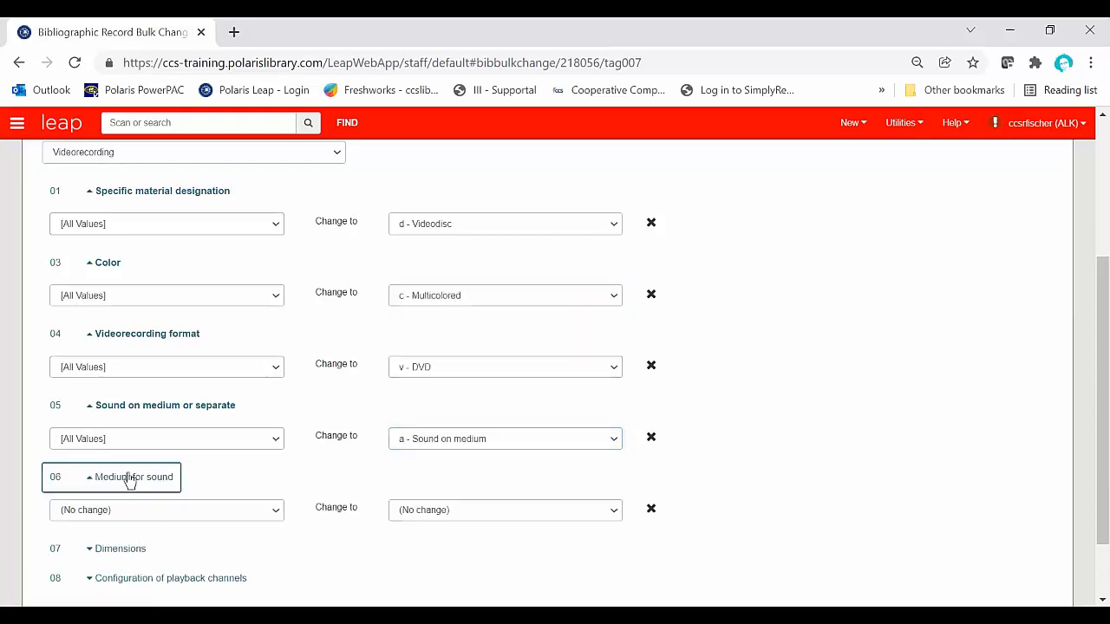
scroll(228, 479, "down", 1)
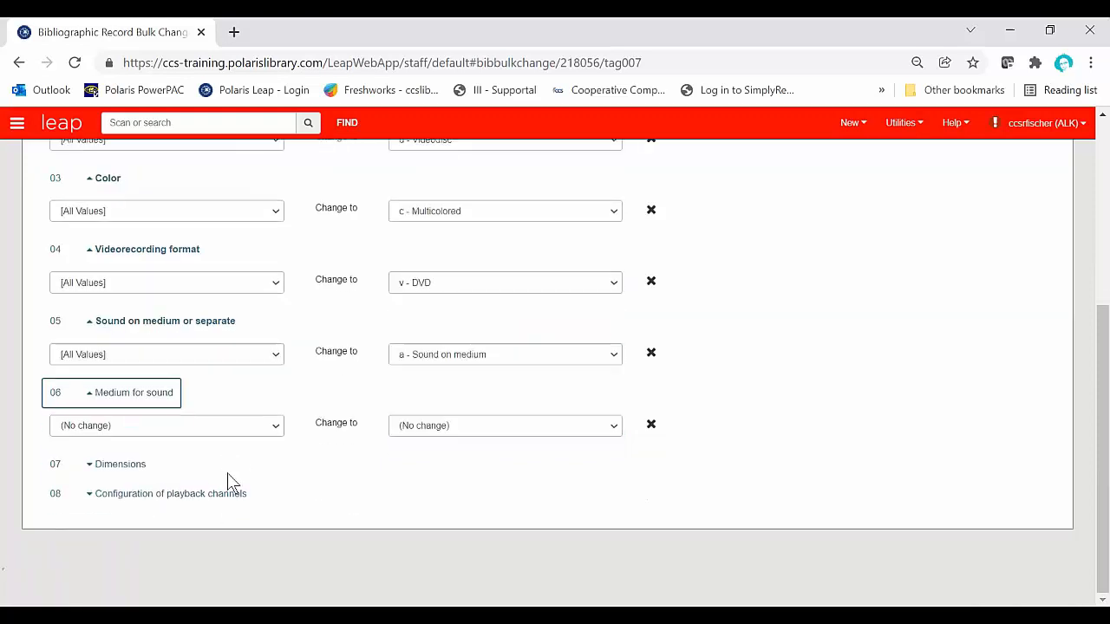
left_click(239, 427)
scroll(149, 260, "up", 1)
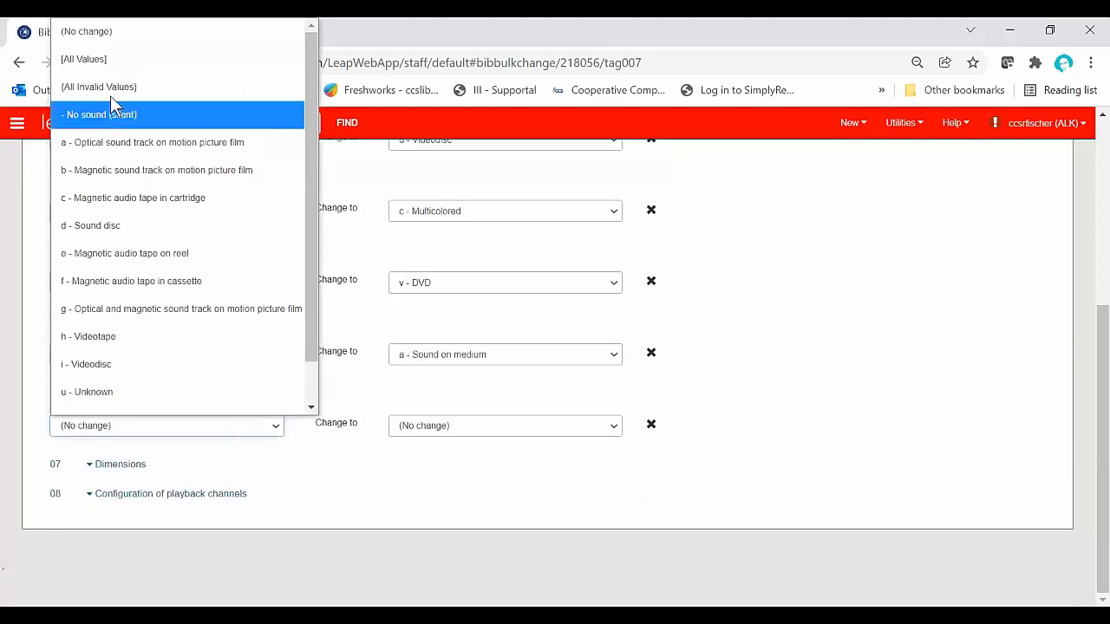
left_click(108, 61)
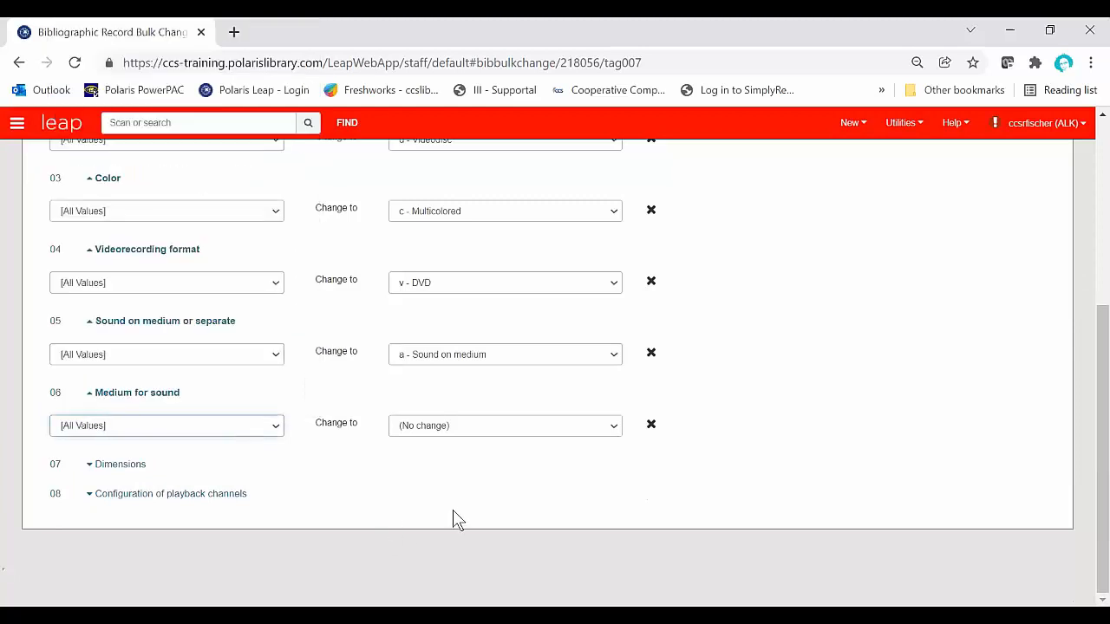
left_click(486, 426)
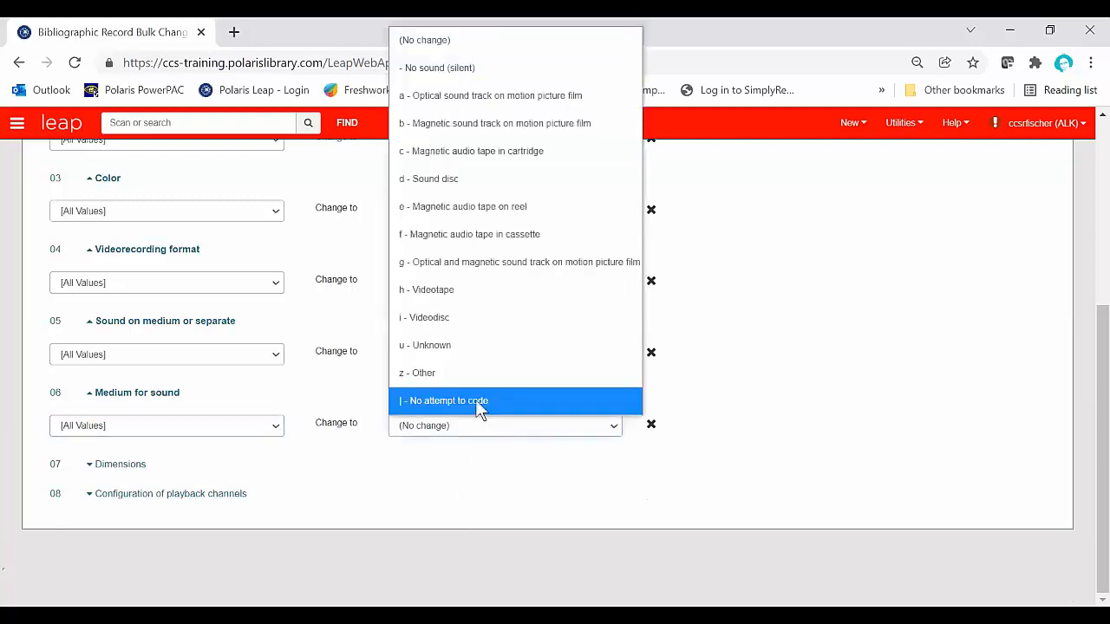
left_click(447, 319)
Step: Expand the 007 Dimensions and Configuration of playback channels positions and review all the 007 change settings
left_click(128, 465)
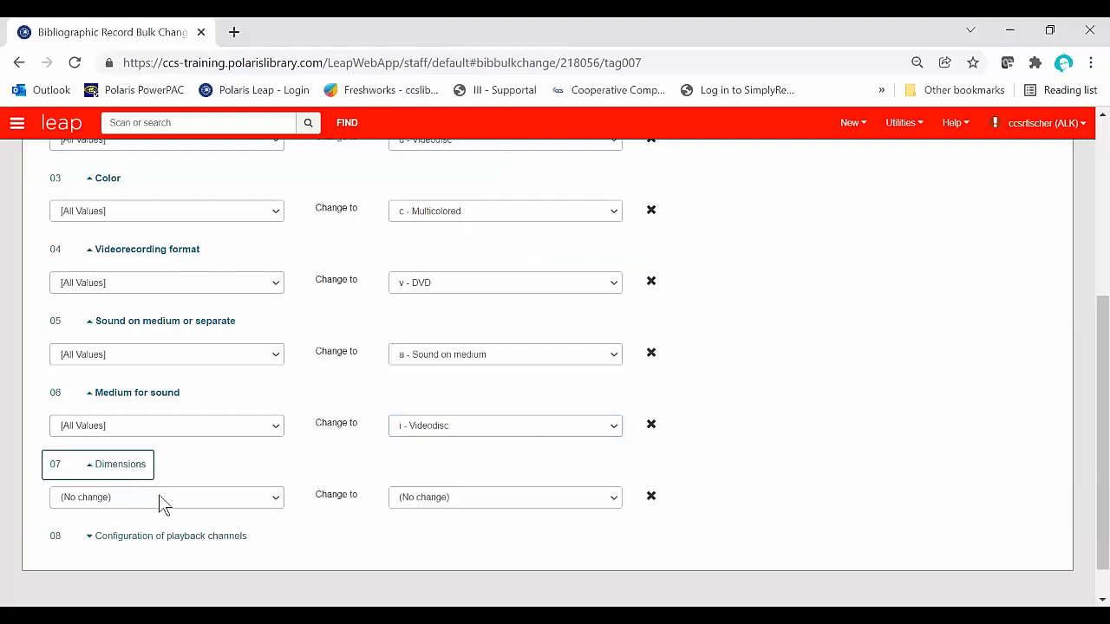
left_click(209, 538)
scroll(206, 531, "down", 1)
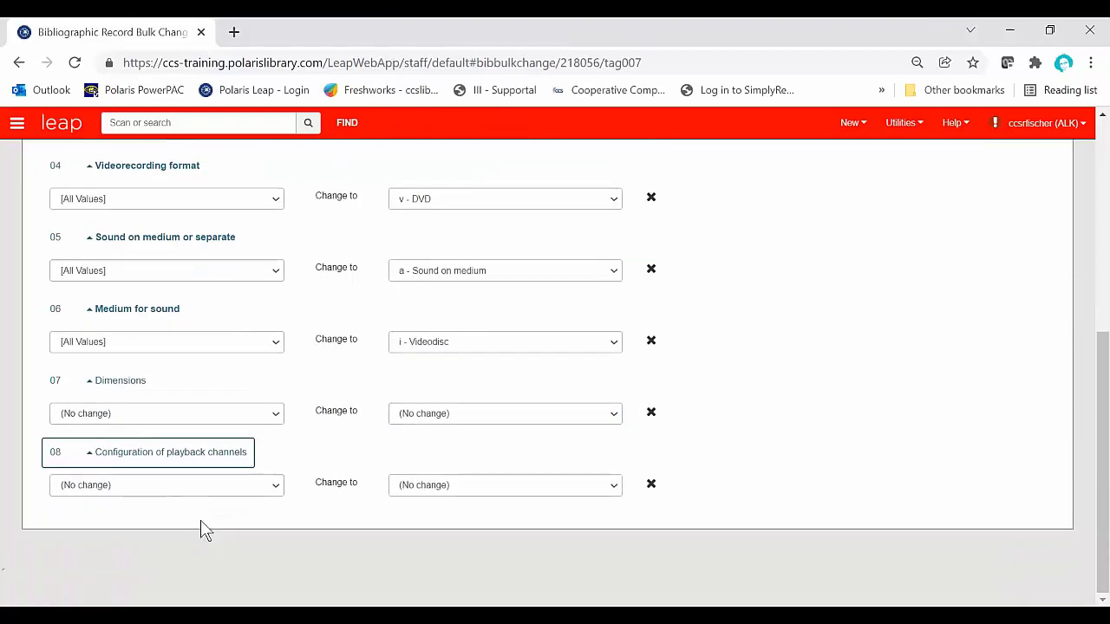
scroll(349, 527, "up", 3)
scroll(345, 533, "up", 2)
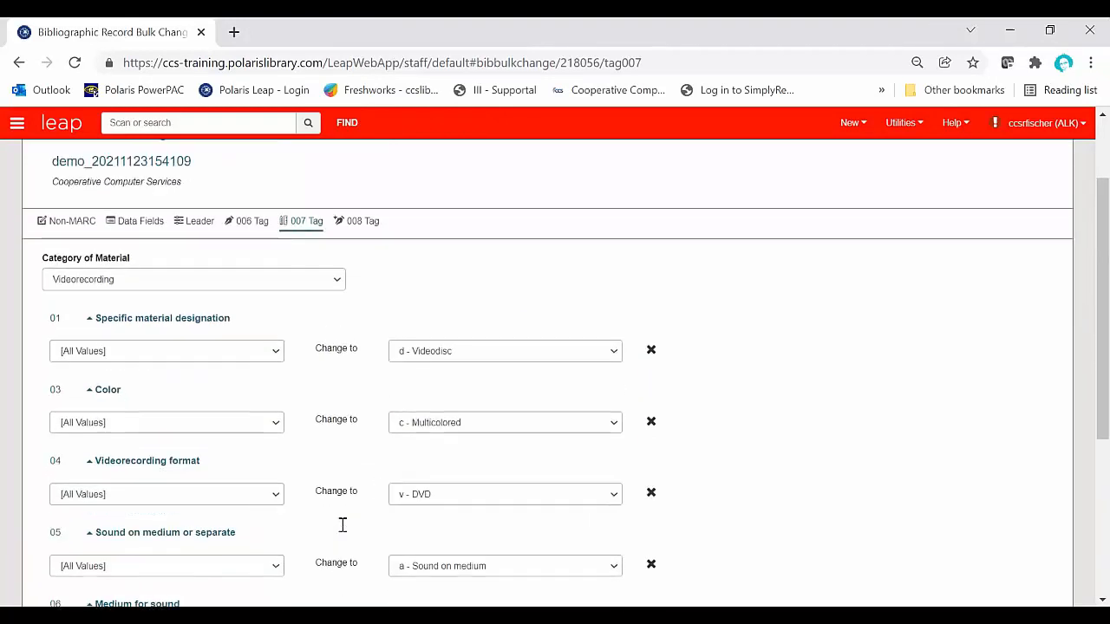
scroll(345, 533, "down", 6)
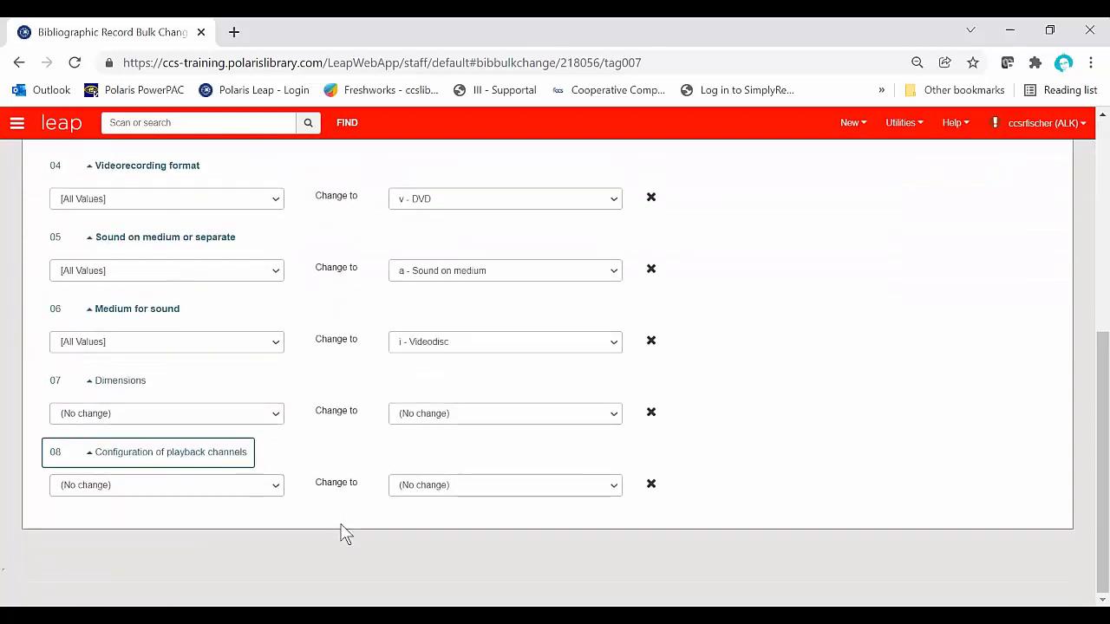
scroll(345, 532, "up", 5)
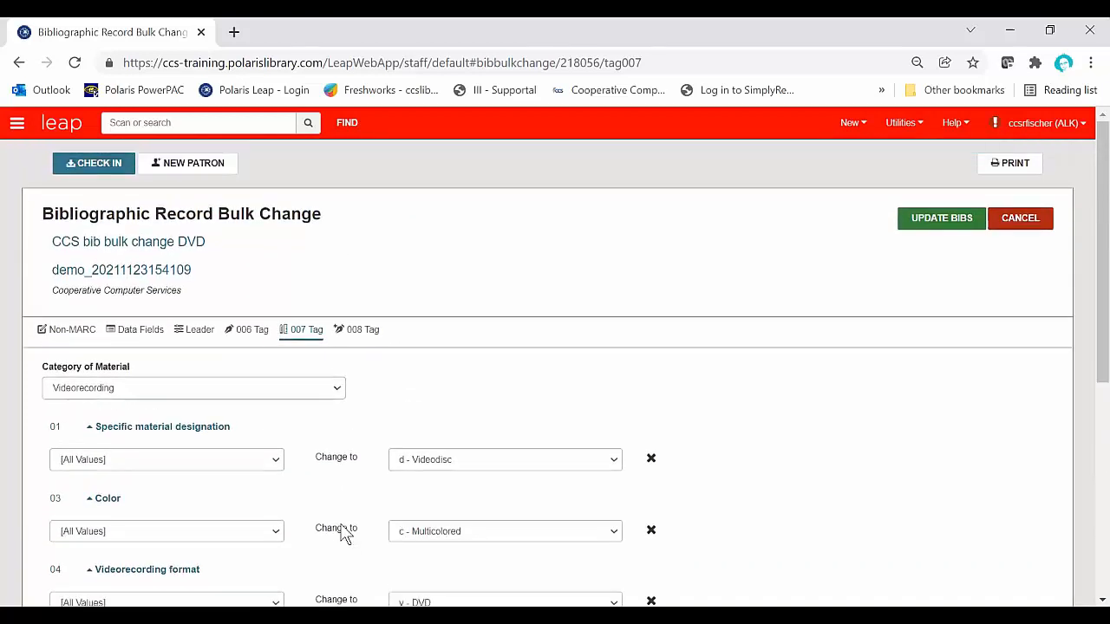
Step: Set the type of material for the 008 tag bulk change to Visual Materials
left_click(375, 336)
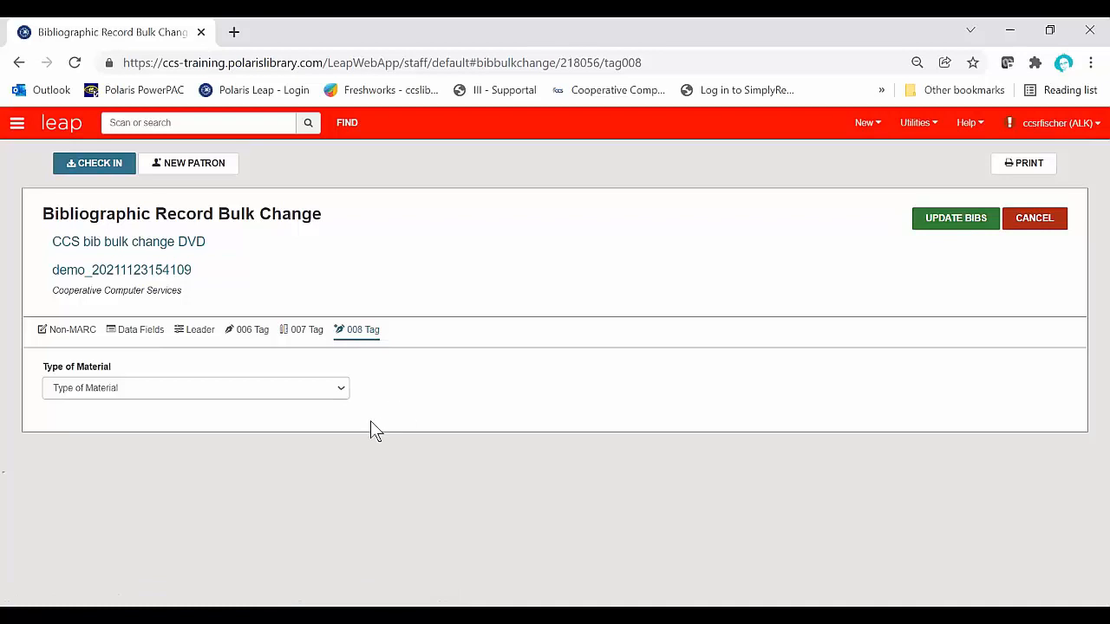
left_click(330, 398)
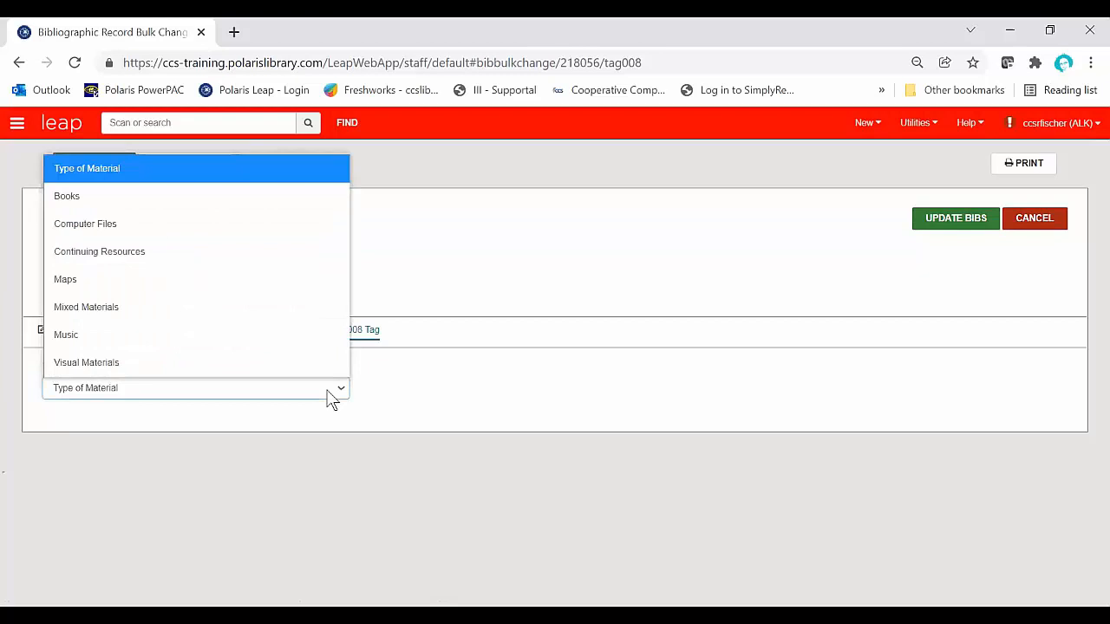
left_click(280, 368)
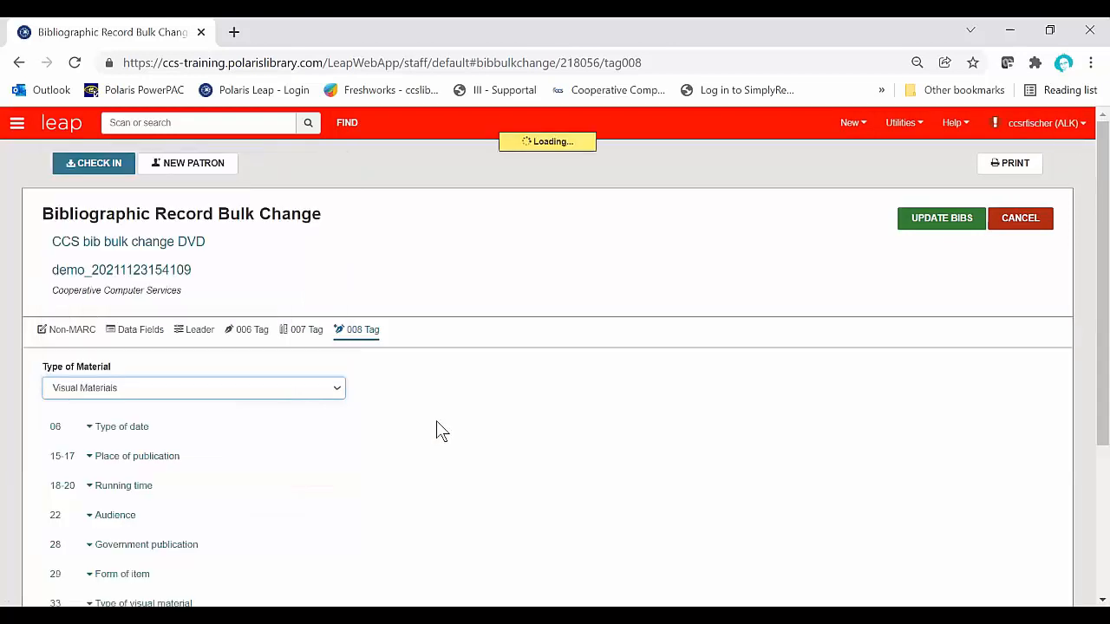
scroll(437, 429, "down", 3)
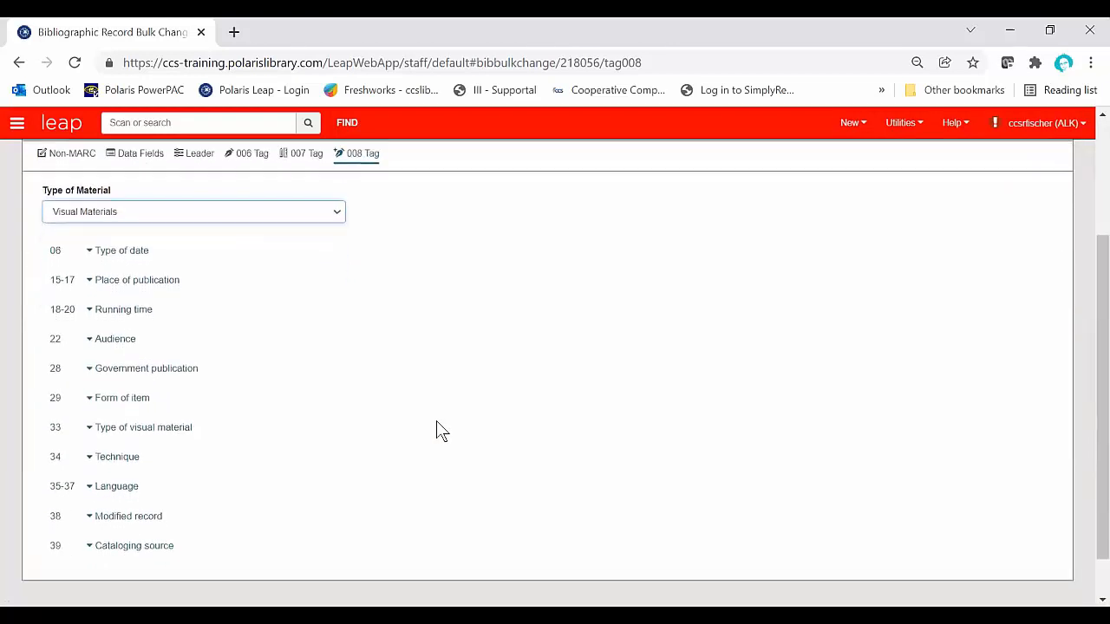
scroll(438, 429, "down", 1)
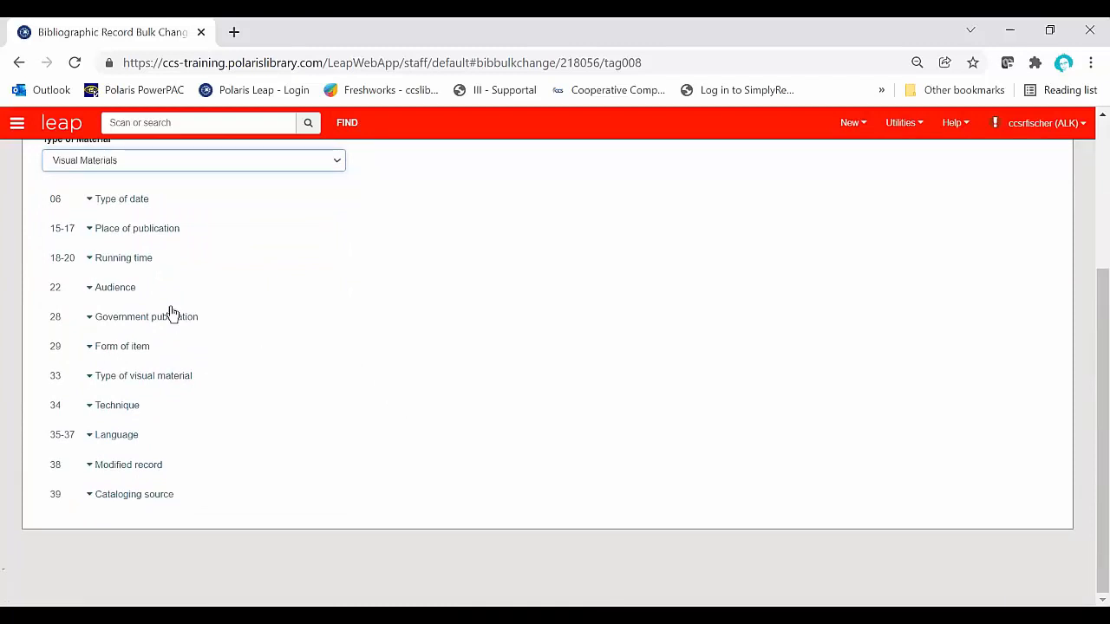
Step: Set the 008 Audience in position 22 to change from all values to j - Juvenile
left_click(93, 295)
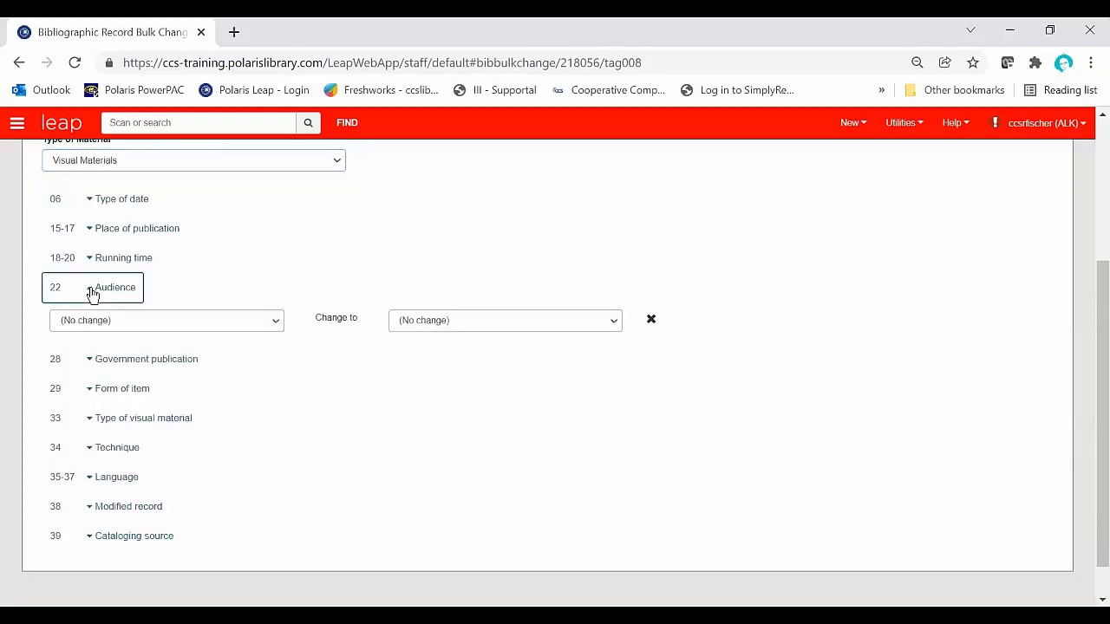
left_click(252, 331)
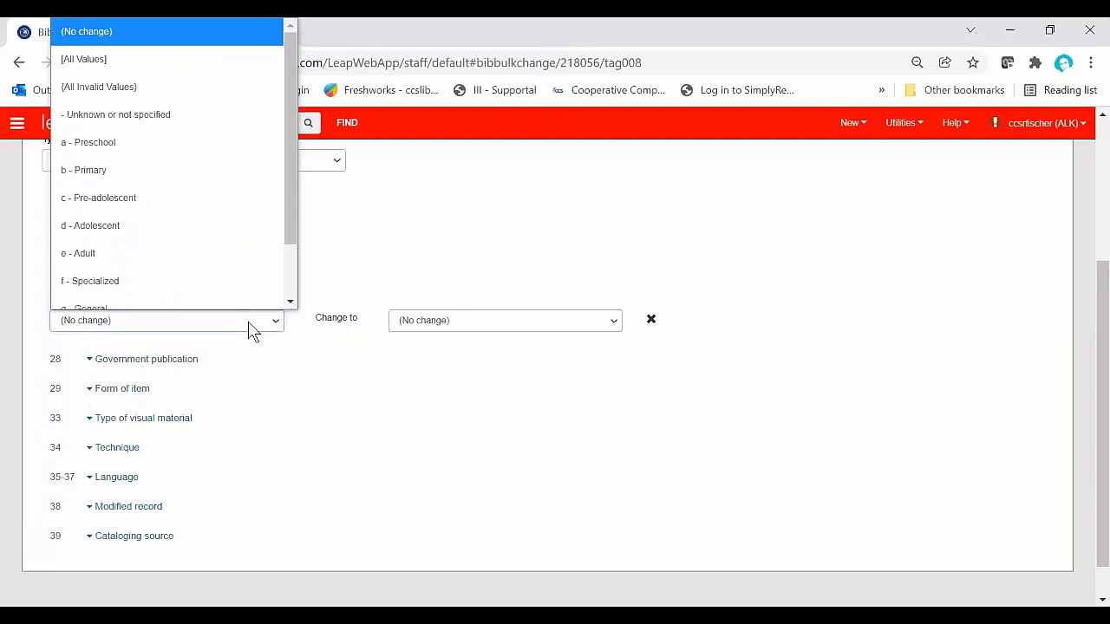
scroll(283, 260, "down", 2)
left_click_drag(290, 248, 285, 187)
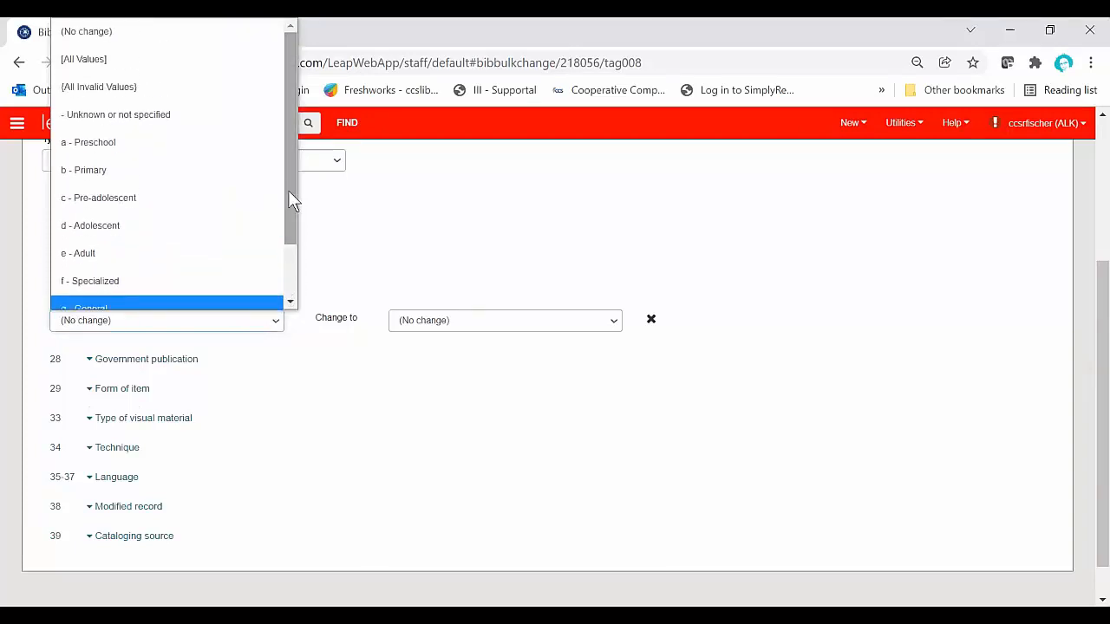
left_click(152, 73)
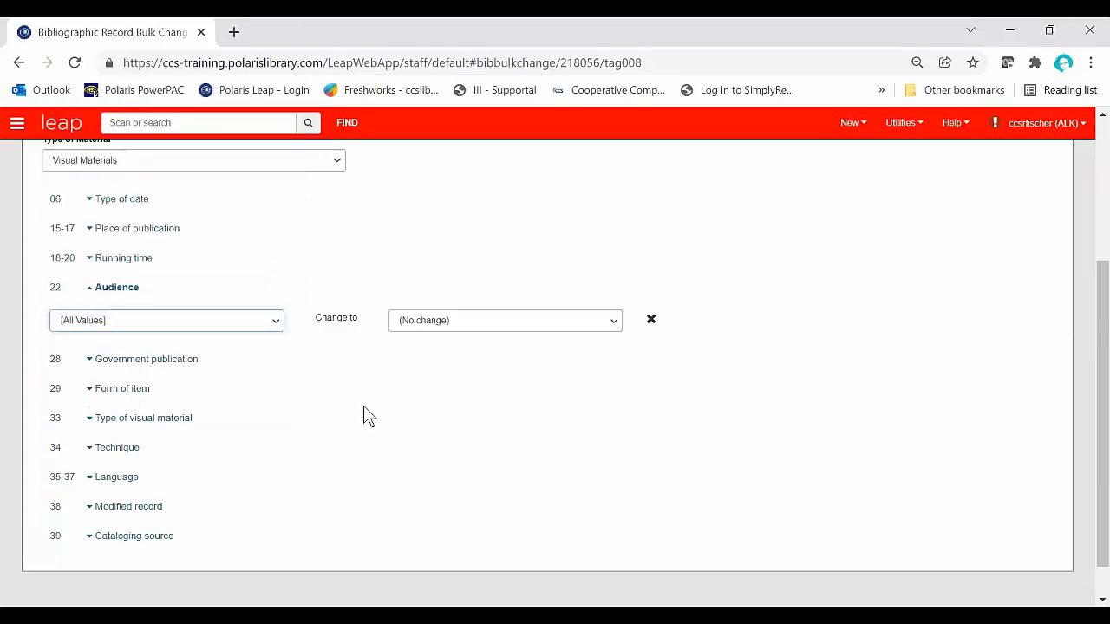
left_click(586, 324)
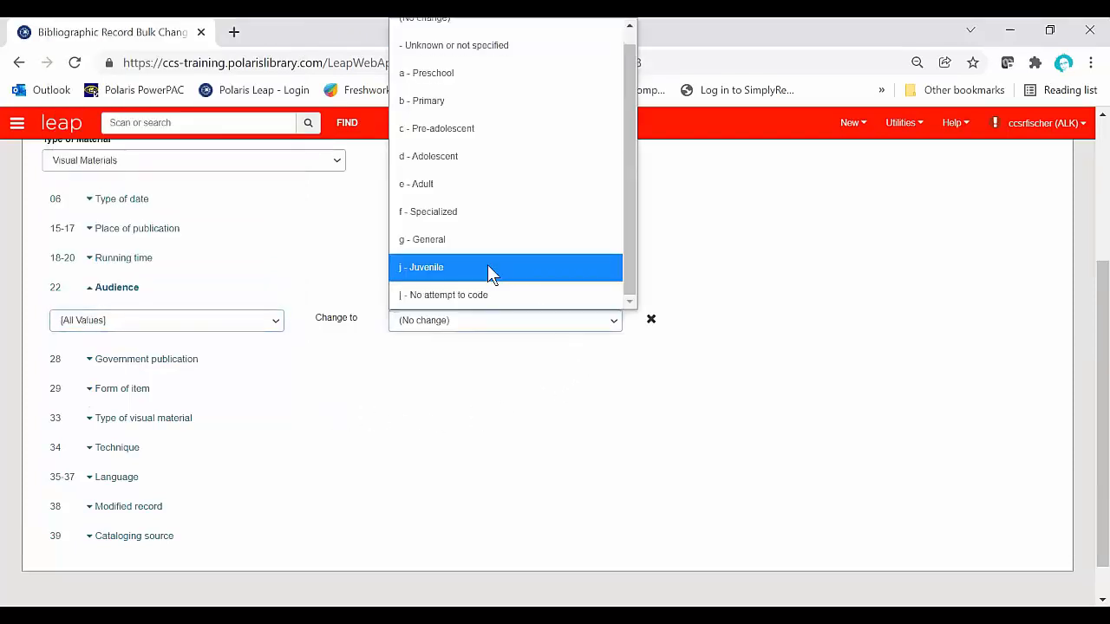
left_click(487, 267)
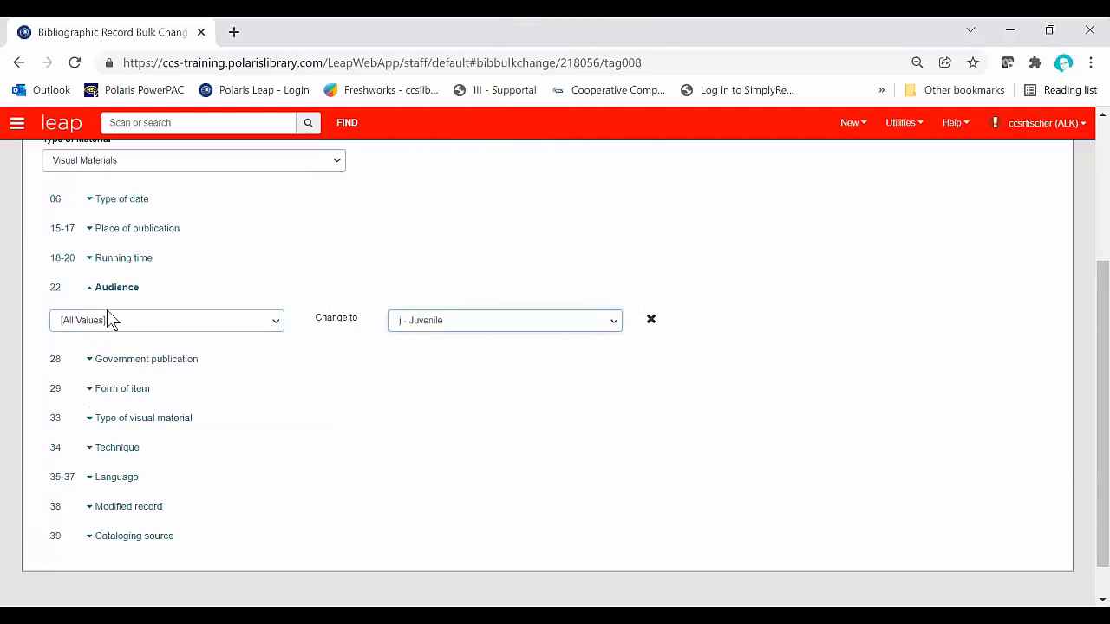
Step: Review the value lists of the 008 Audience position 22 and clear its change setting
left_click(202, 330)
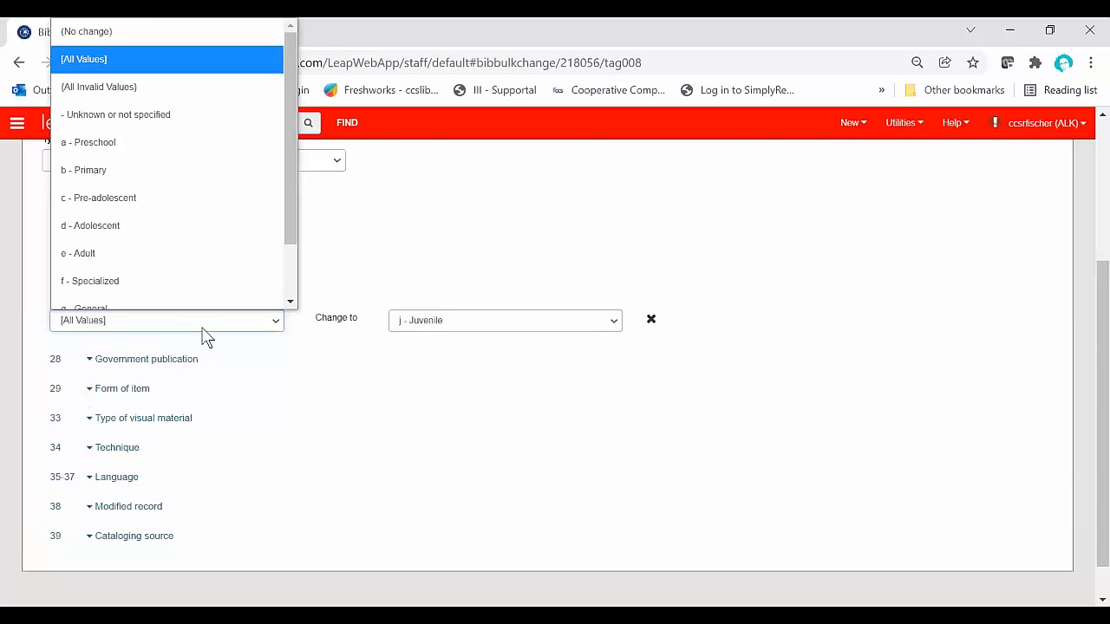
left_click(335, 357)
left_click(609, 335)
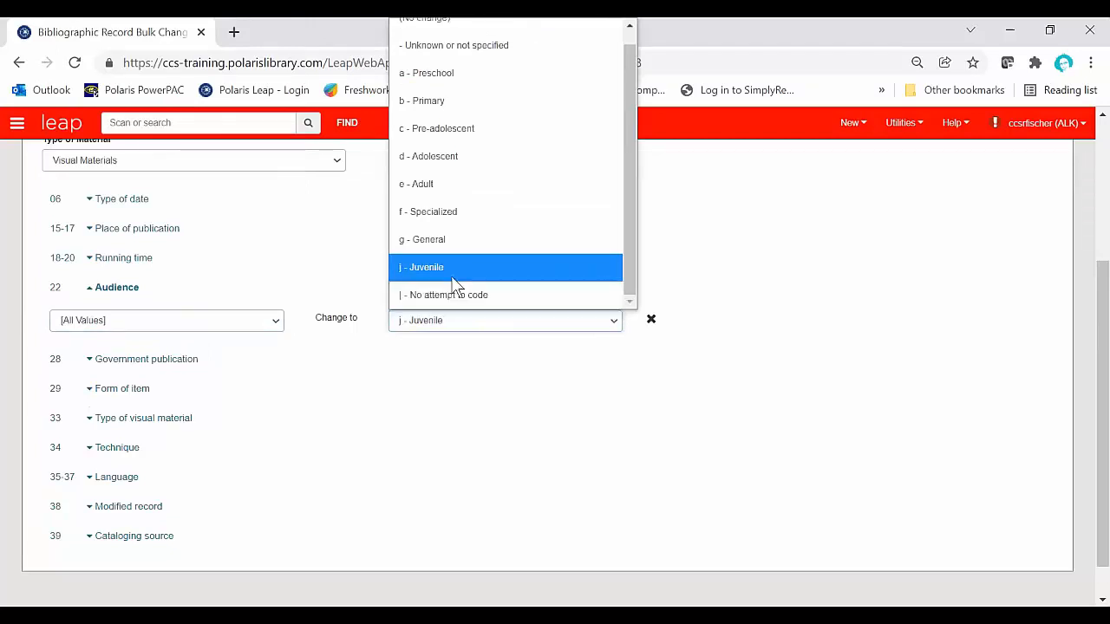
left_click(419, 269)
left_click(650, 320)
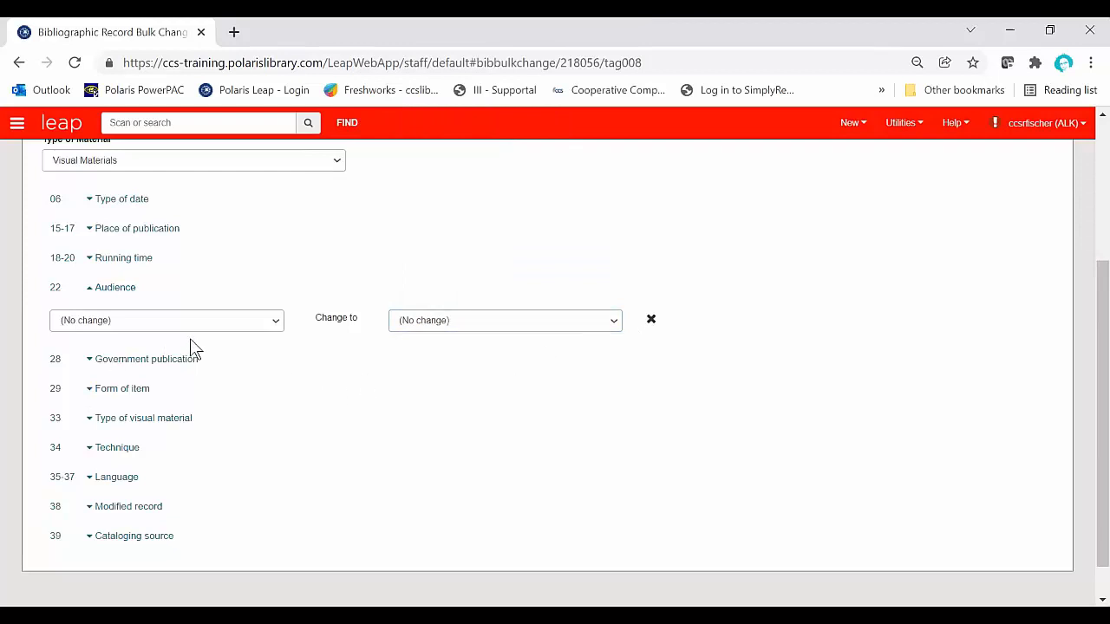
Step: Set the 008 type of material to Books and expand the Literary form and Biography positions to review the options
scroll(247, 467, "up", 1)
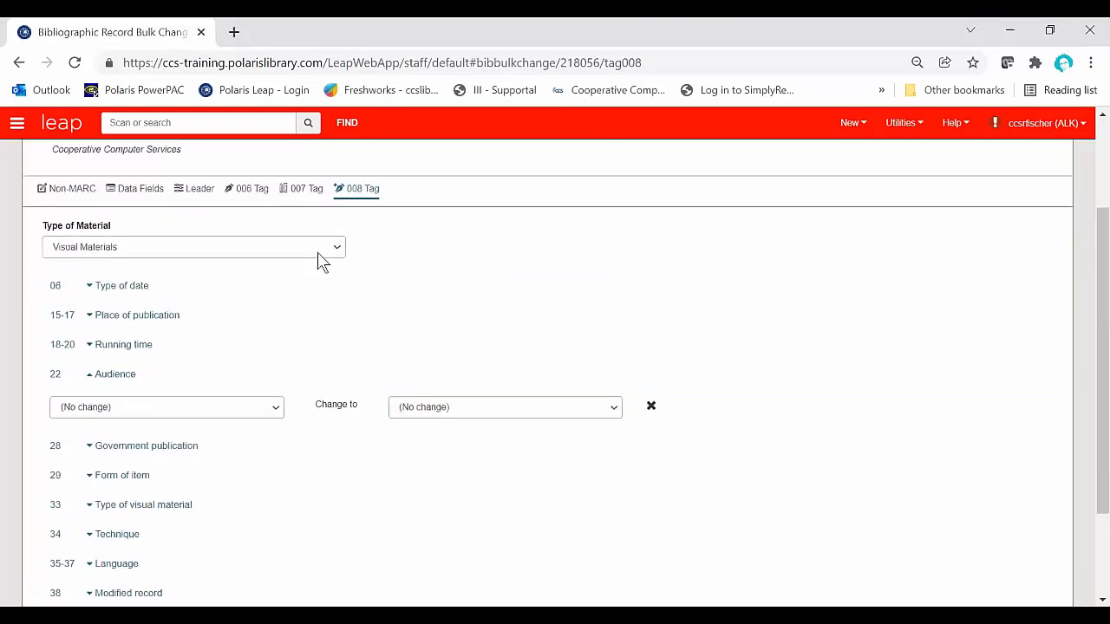
left_click(318, 251)
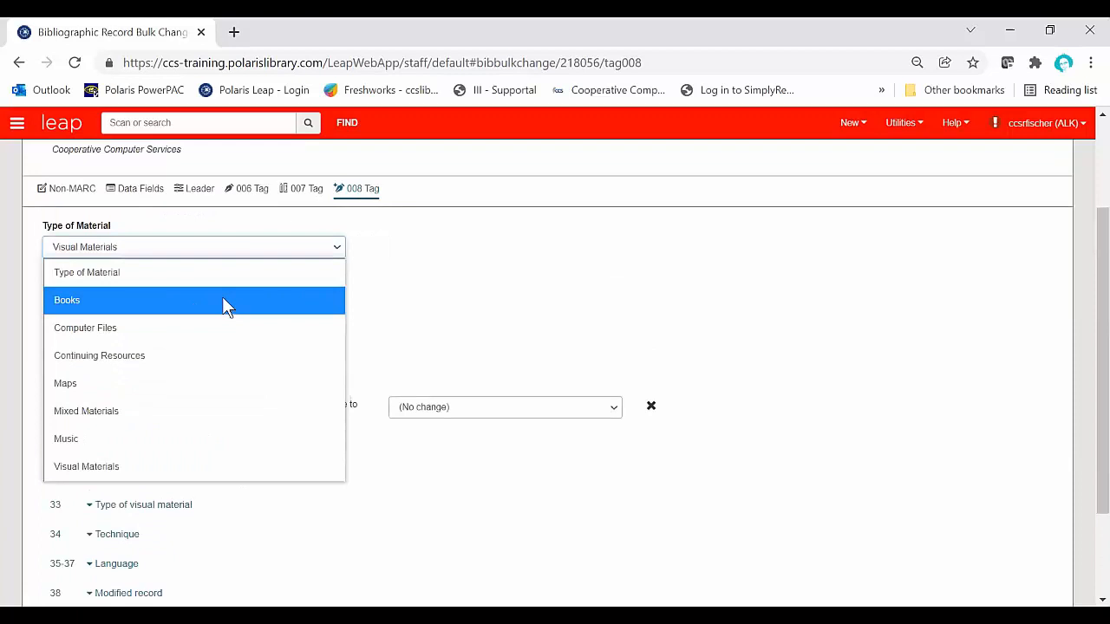
left_click(222, 300)
scroll(451, 329, "down", 3)
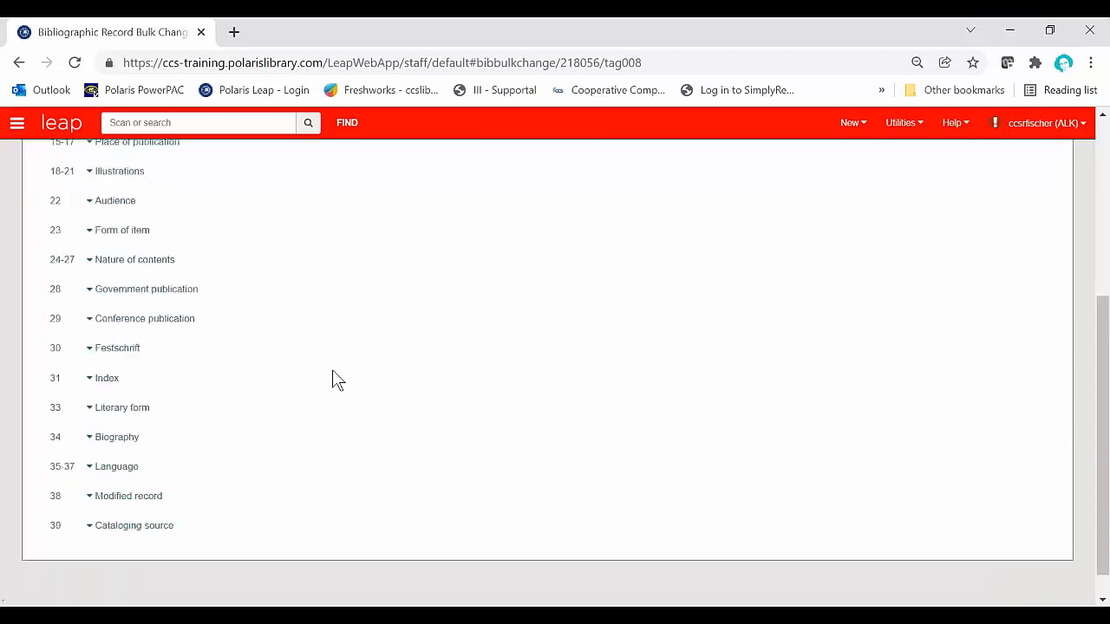
left_click(81, 406)
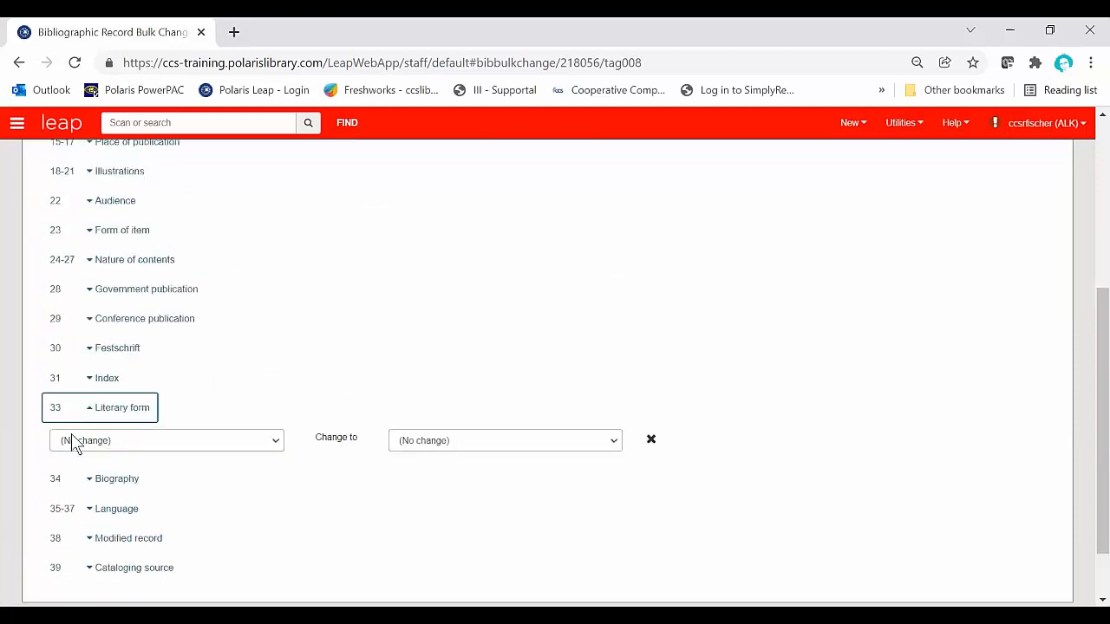
left_click(90, 482)
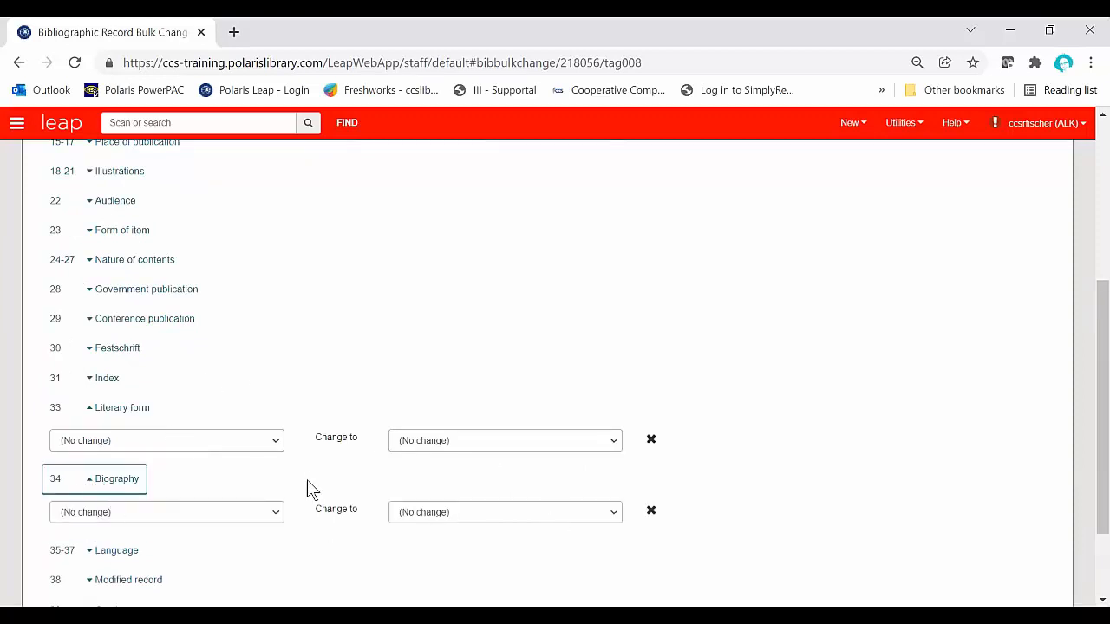
scroll(314, 484, "up", 2)
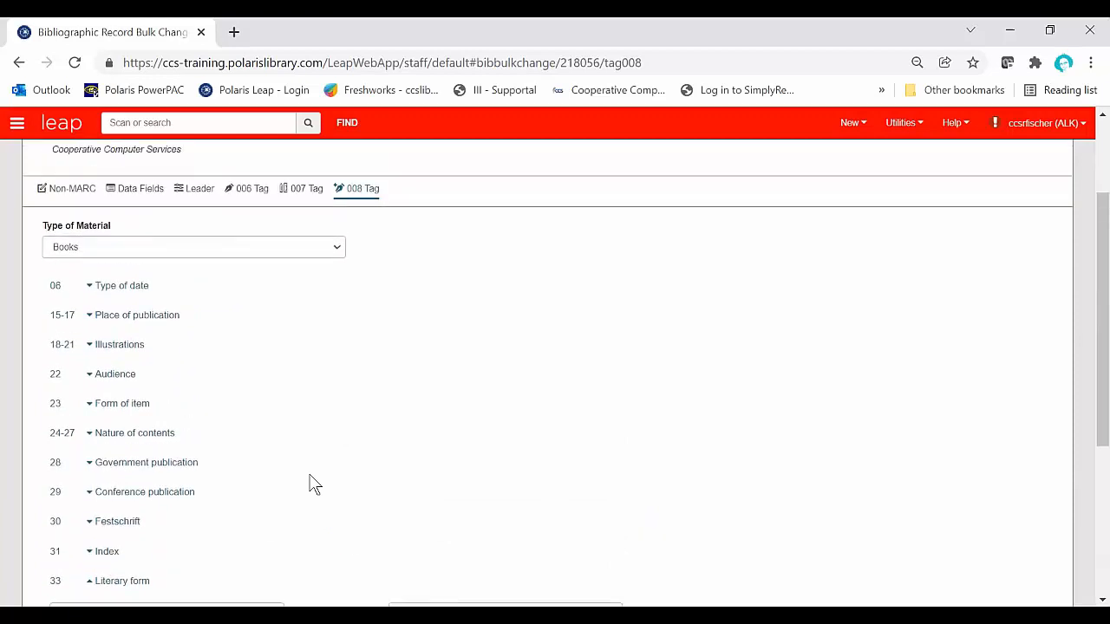
scroll(314, 483, "down", 3)
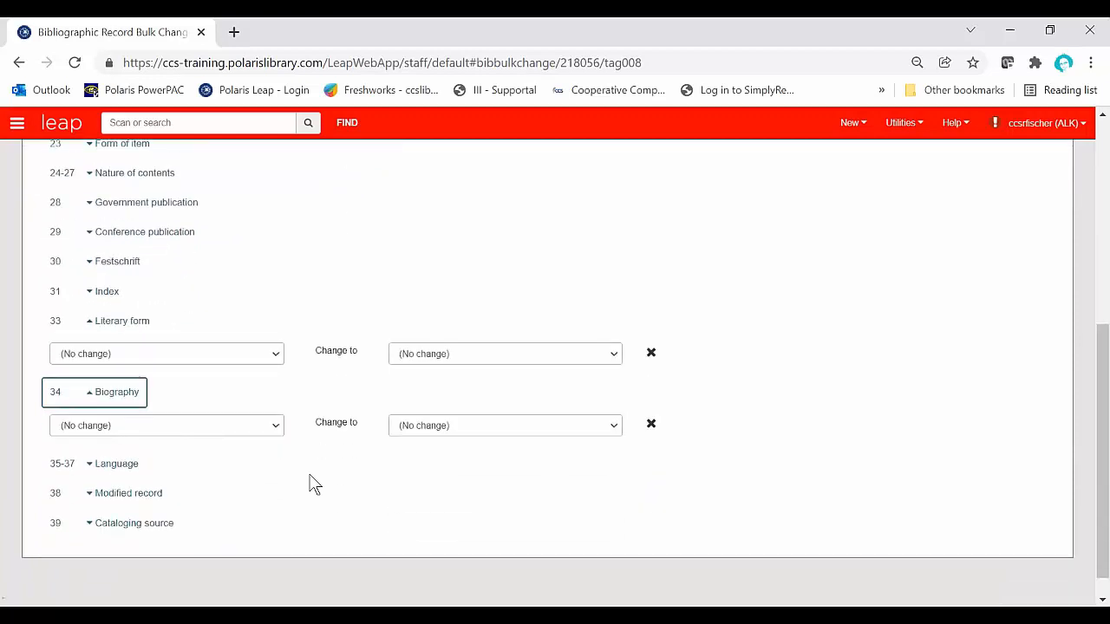
Step: Request the bib update to read through the full Summary of Changes, and cancel without applying it
scroll(314, 484, "up", 5)
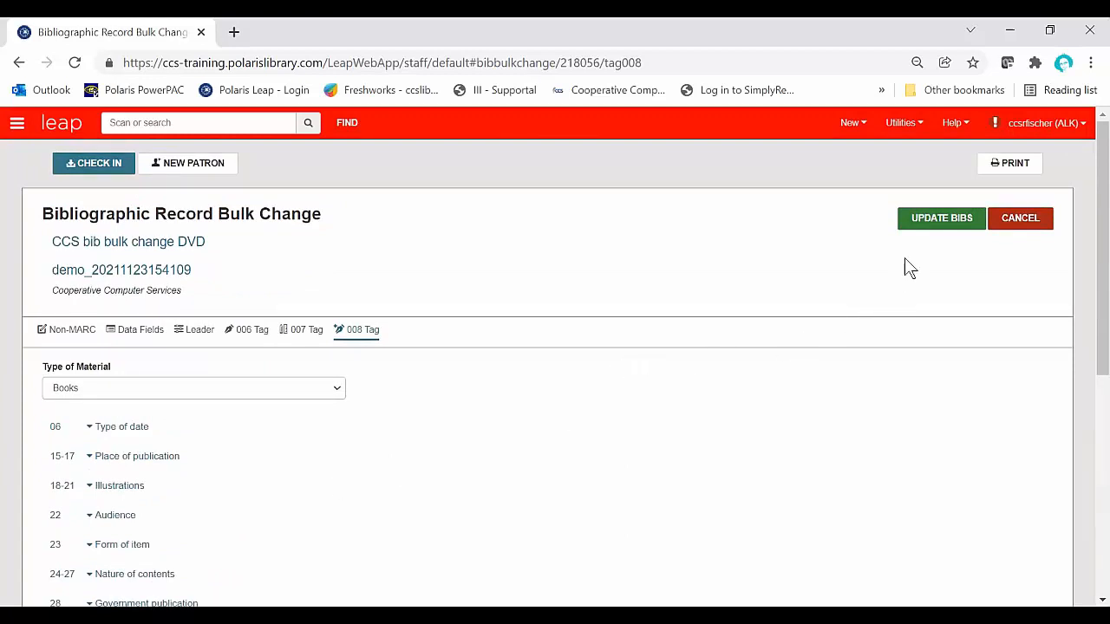
left_click(936, 227)
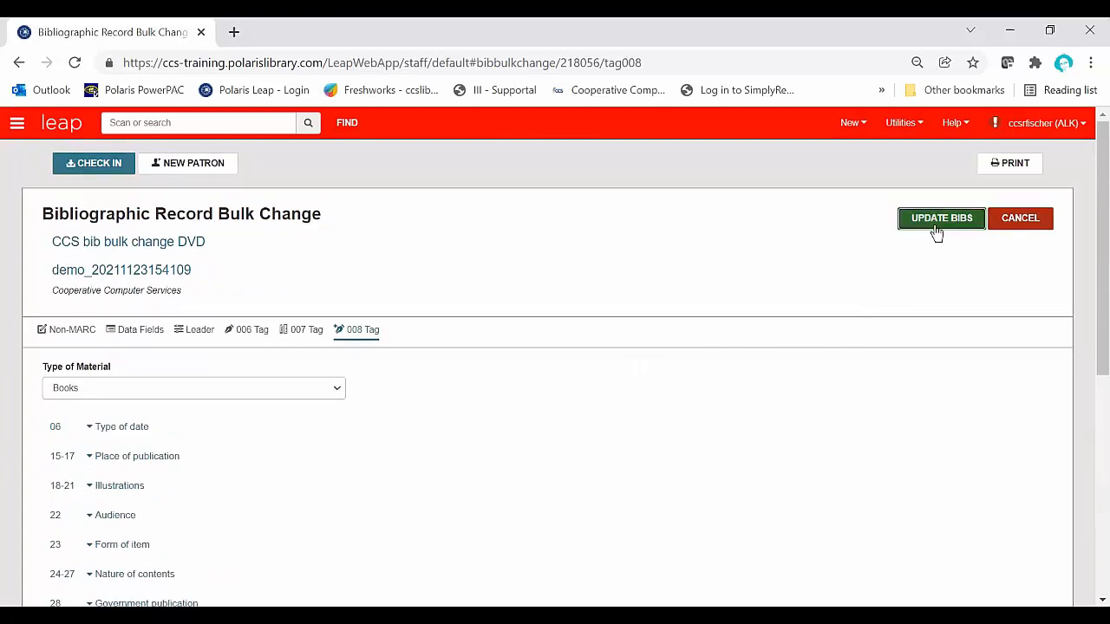
scroll(630, 429, "down", 1)
scroll(630, 428, "up", 1)
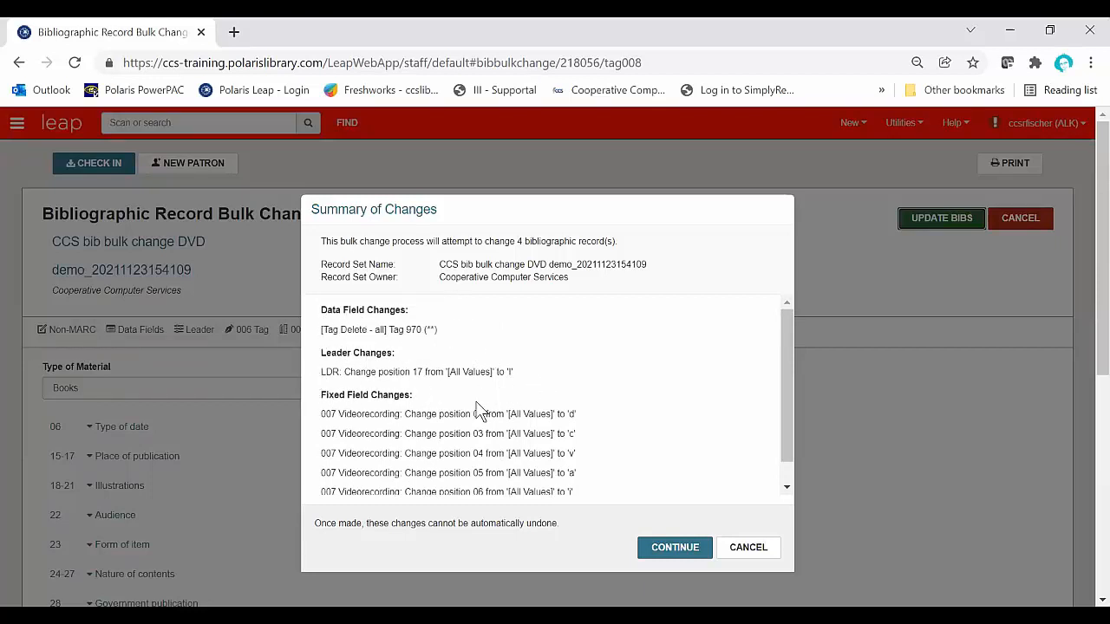
scroll(478, 405, "down", 1)
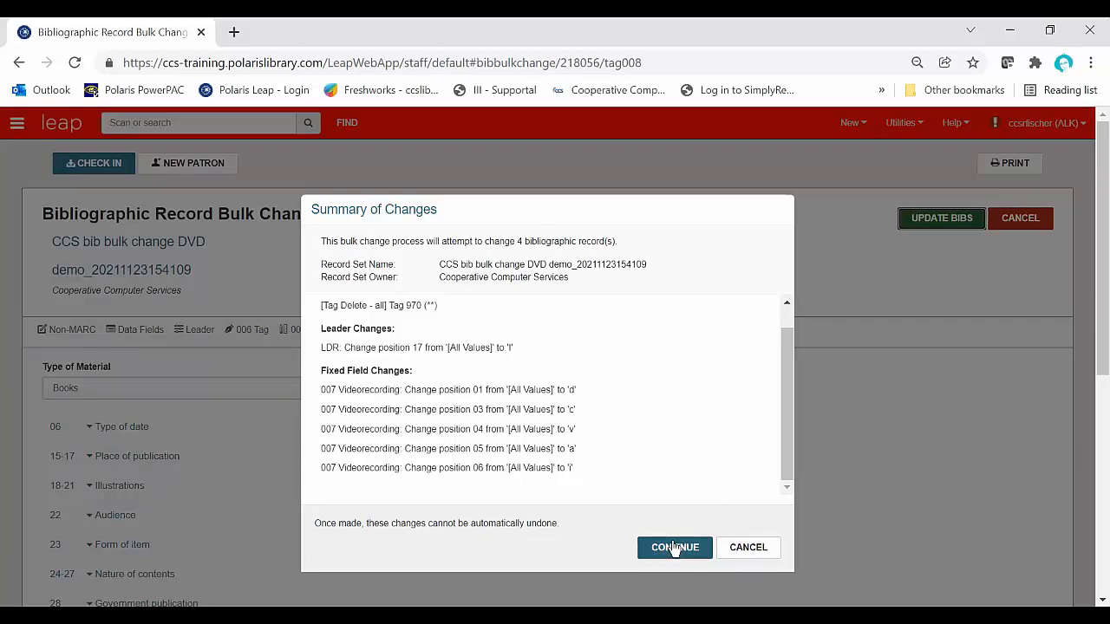
left_click(770, 555)
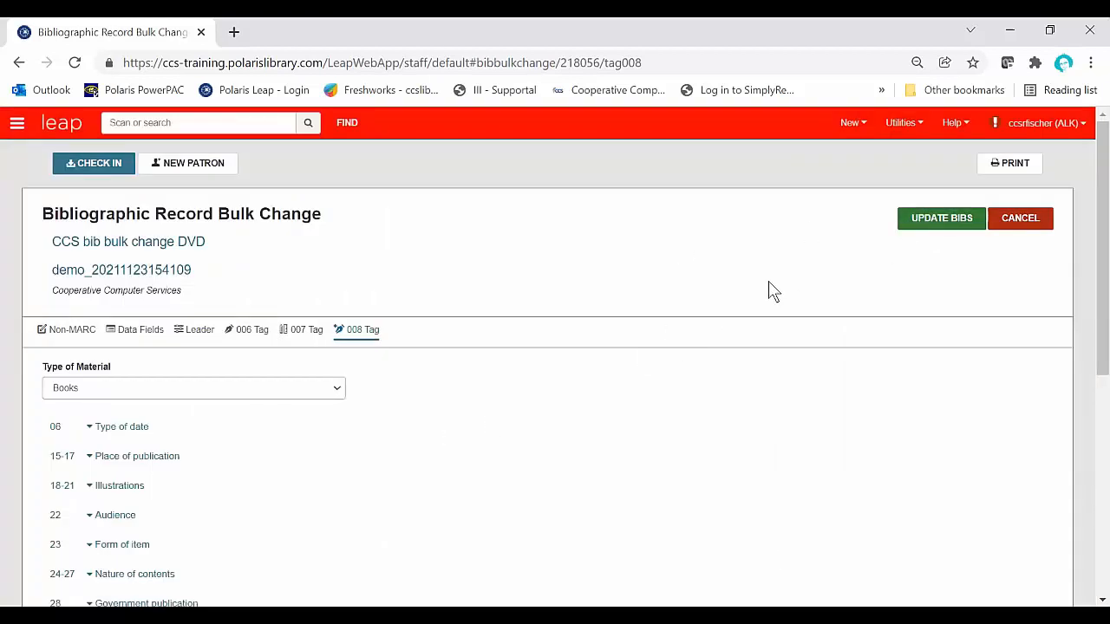
Step: Submit the bulk change for the DVD record set and continue past the Summary of Changes
left_click(911, 219)
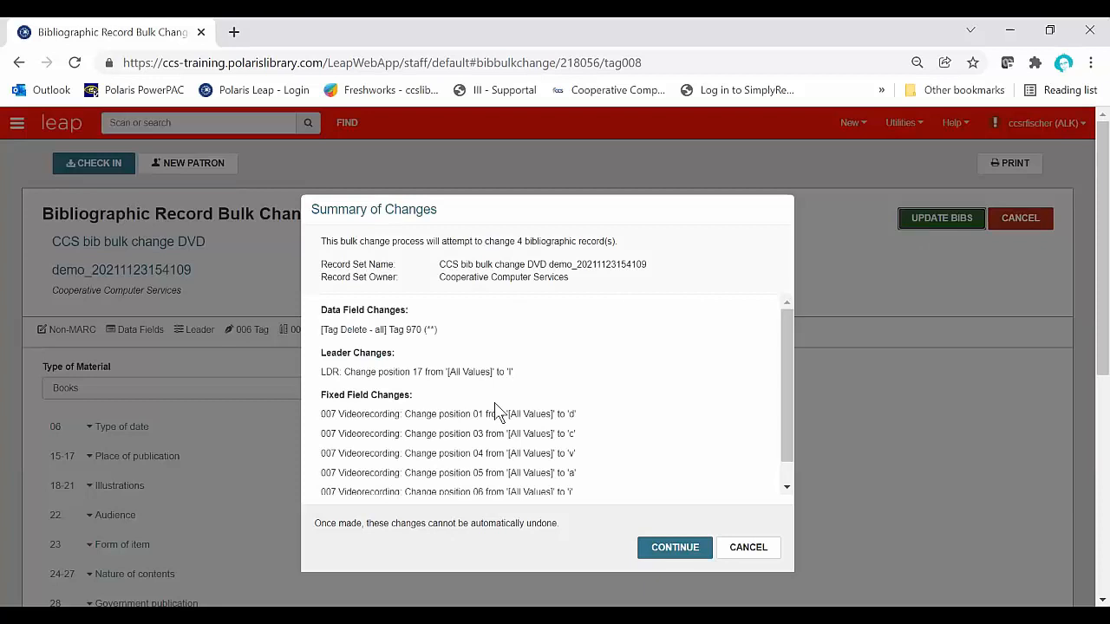
left_click(696, 556)
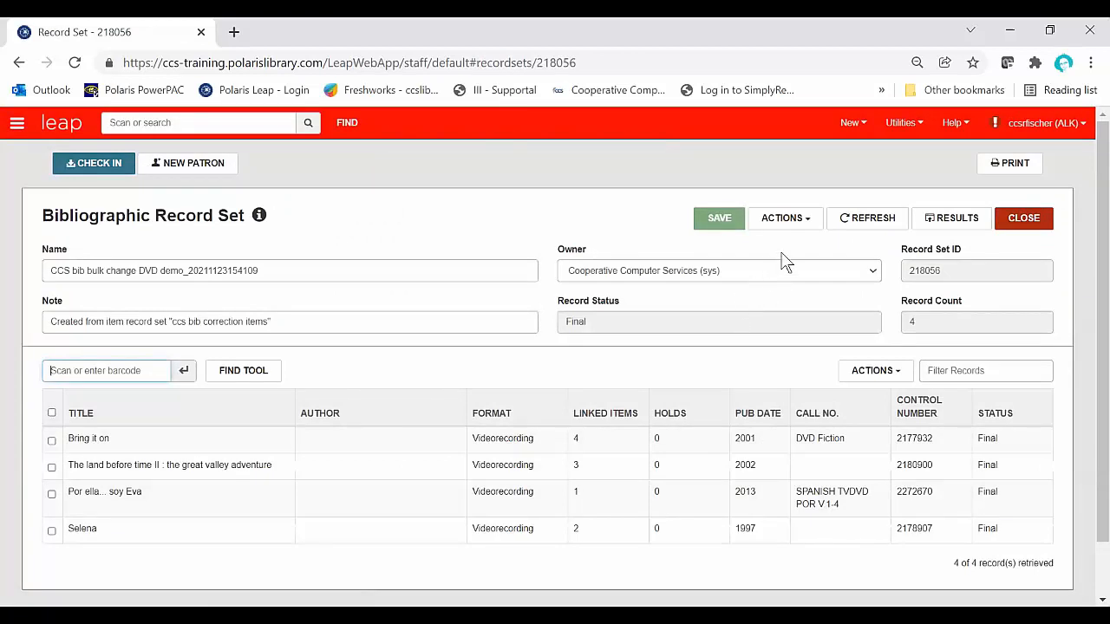
Step: Open Cataloging Processing, look at the MARC Import queue, and return to the Bibliographic Bulk Change queue and refresh it
left_click(915, 128)
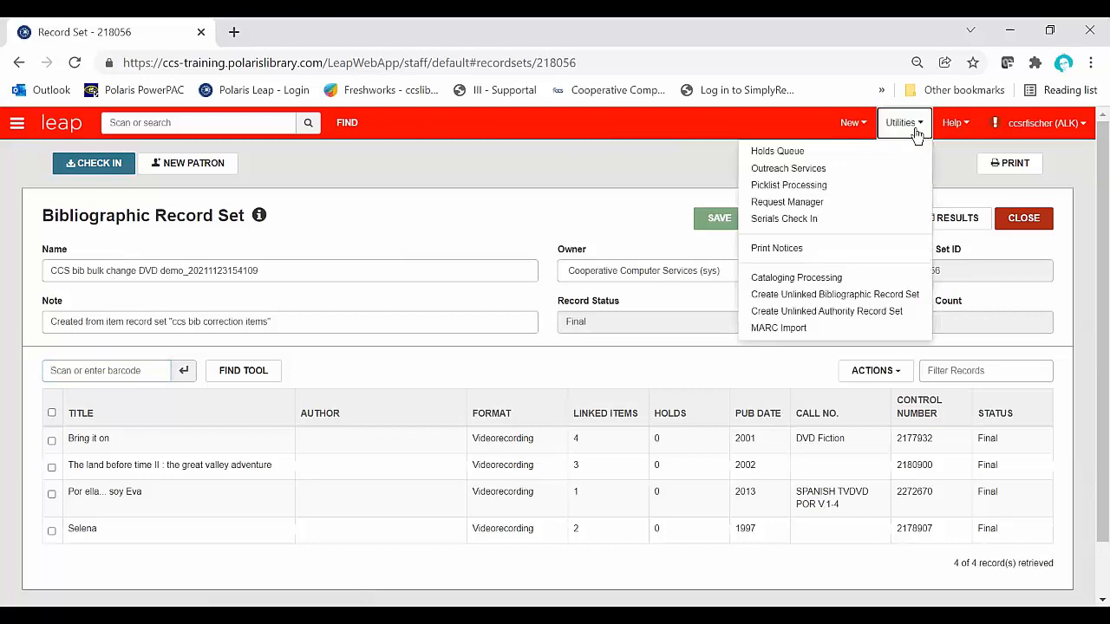
left_click(878, 285)
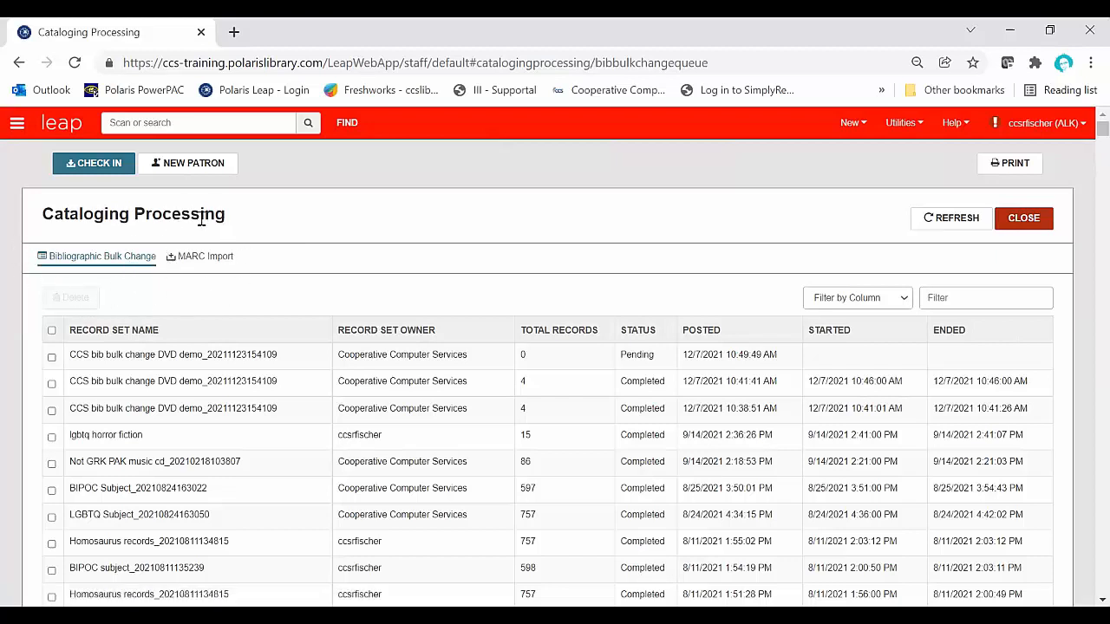
left_click(203, 257)
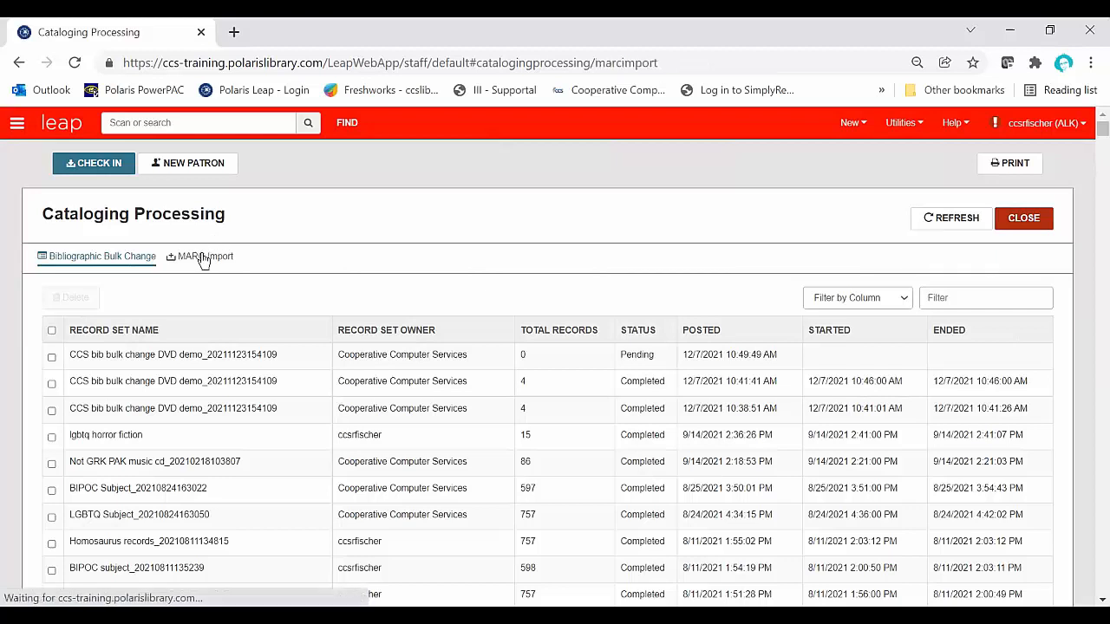
left_click(106, 257)
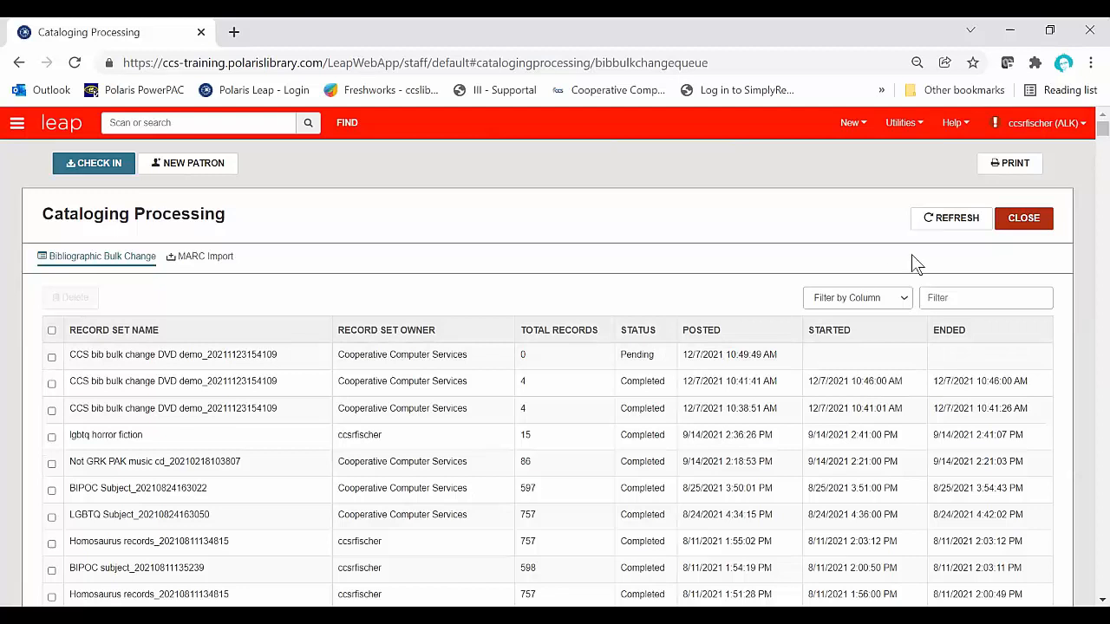
left_click(951, 221)
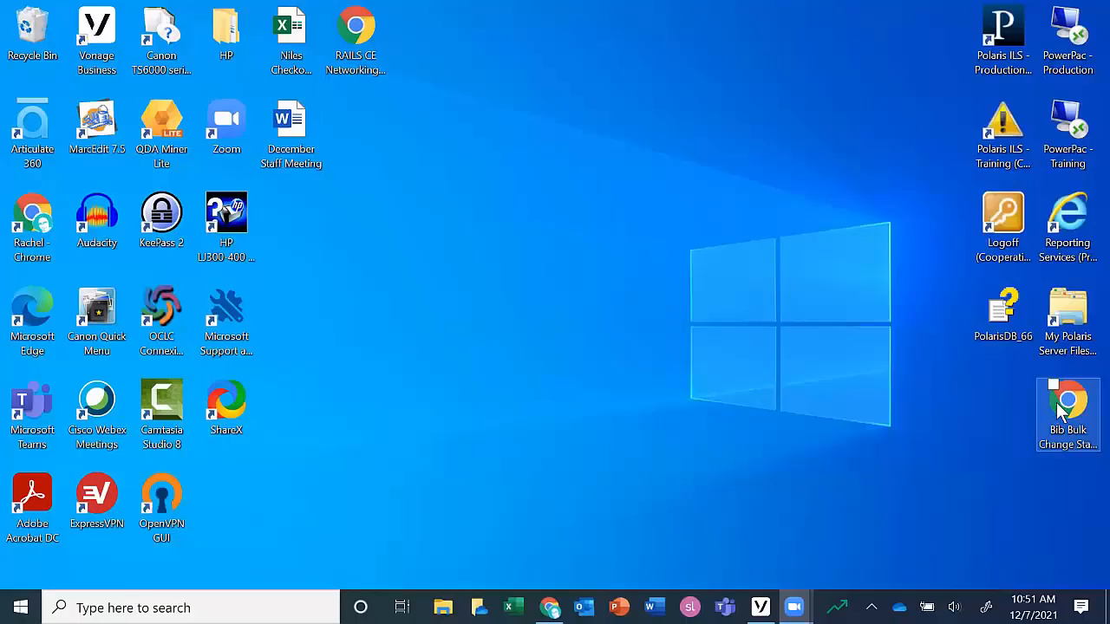
Step: Open the saved Bib Bulk Change Status PDF from the desktop and skim its exceptions, ending back at page 1
left_click(1063, 414)
double_click(1063, 414)
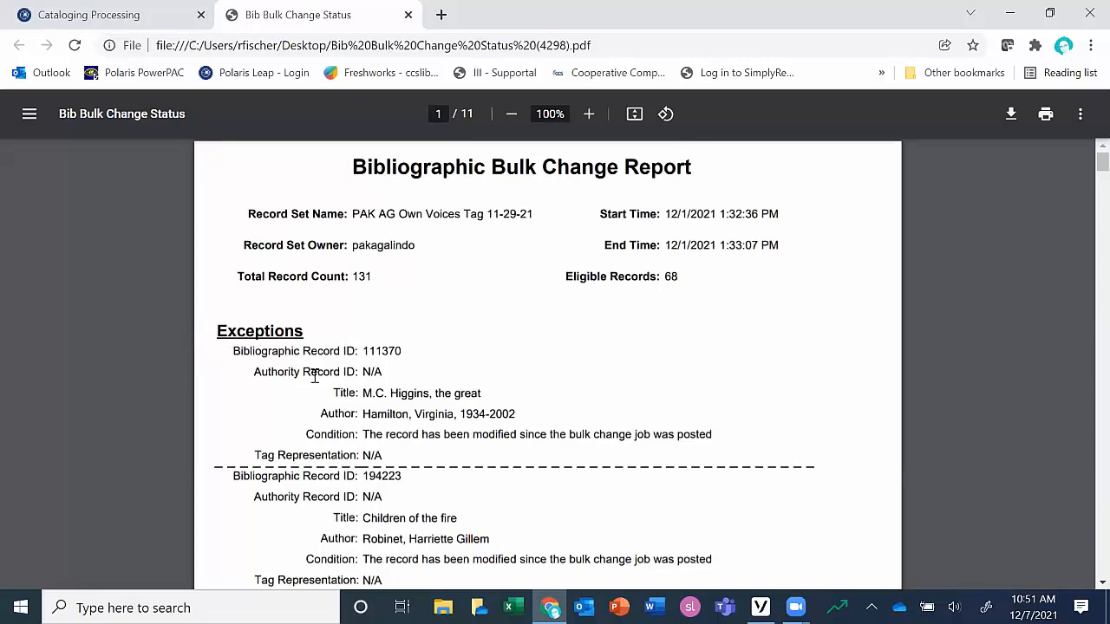
scroll(314, 375, "down", 10)
scroll(314, 375, "down", 15)
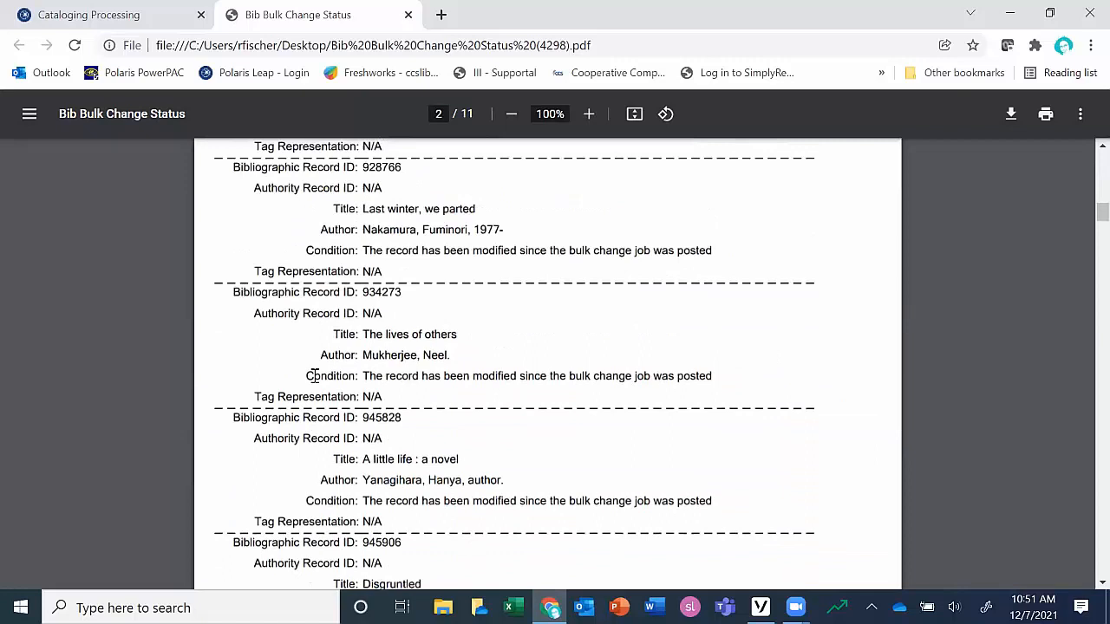
left_click_drag(1094, 275, 1098, 163)
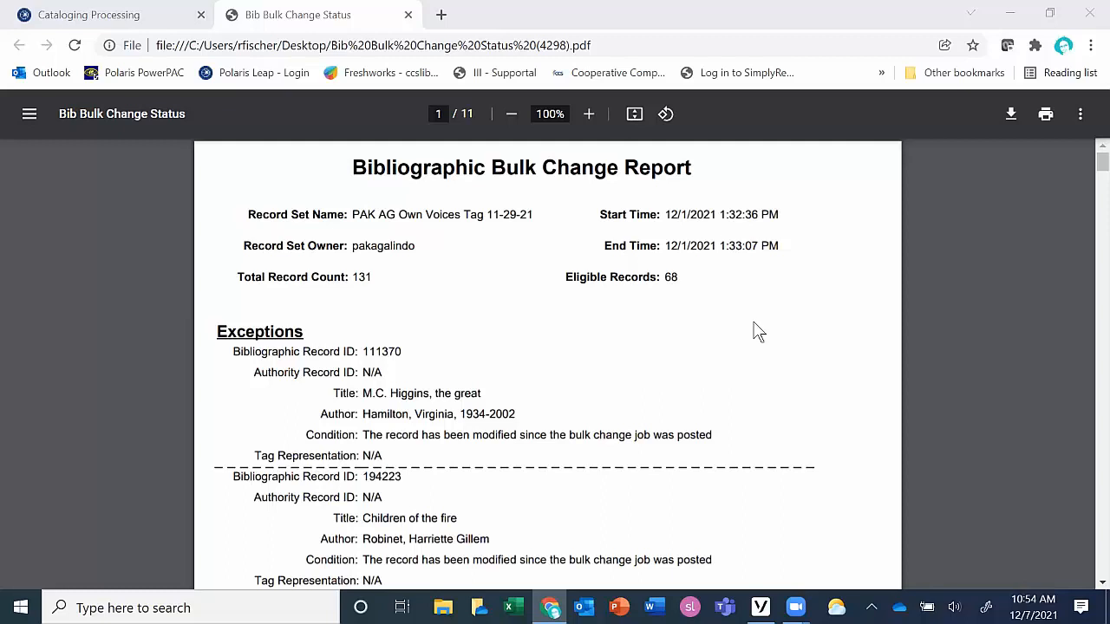
Step: Return to Cataloging Processing and examine the exceptions and statistics in the DVD demo's Bibliographic Bulk Change Report
left_click(136, 18)
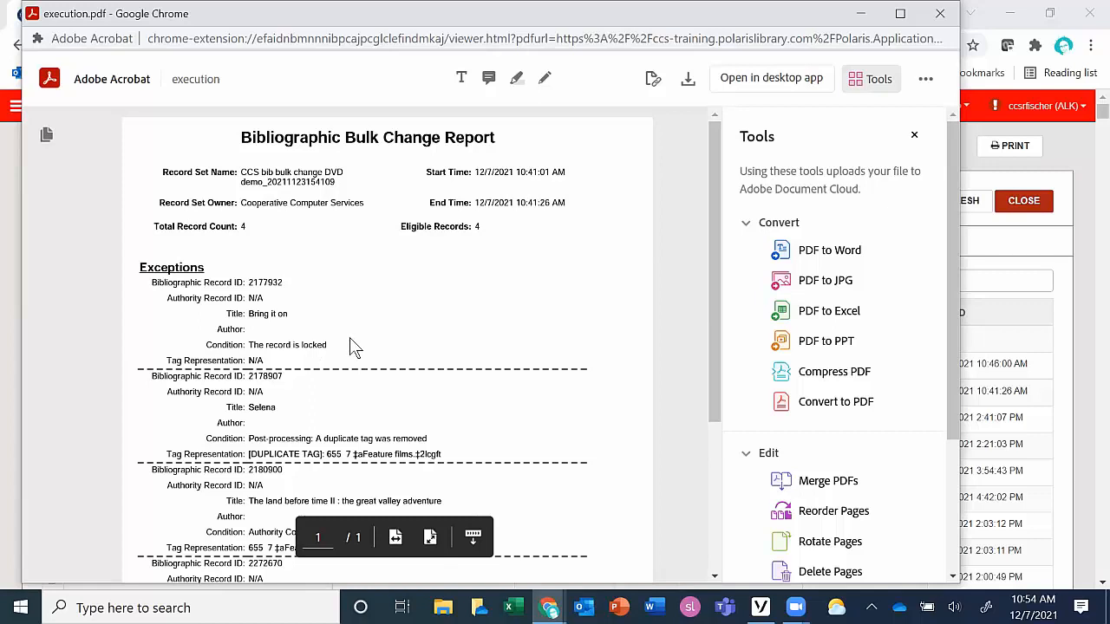
scroll(349, 337, "down", 1)
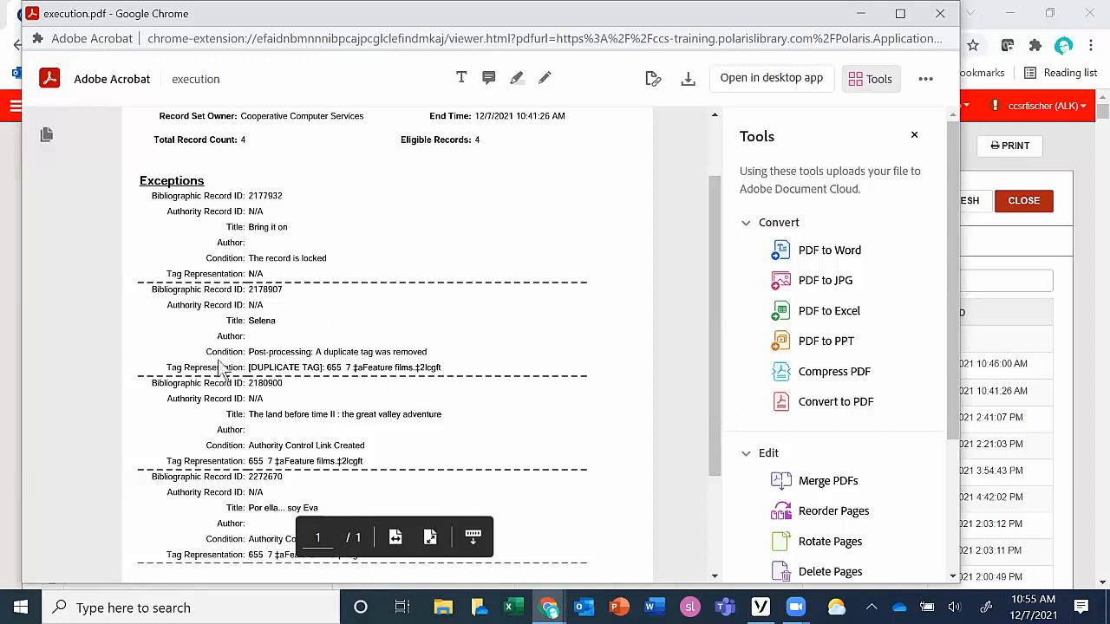
scroll(233, 376, "down", 1)
scroll(227, 371, "down", 1)
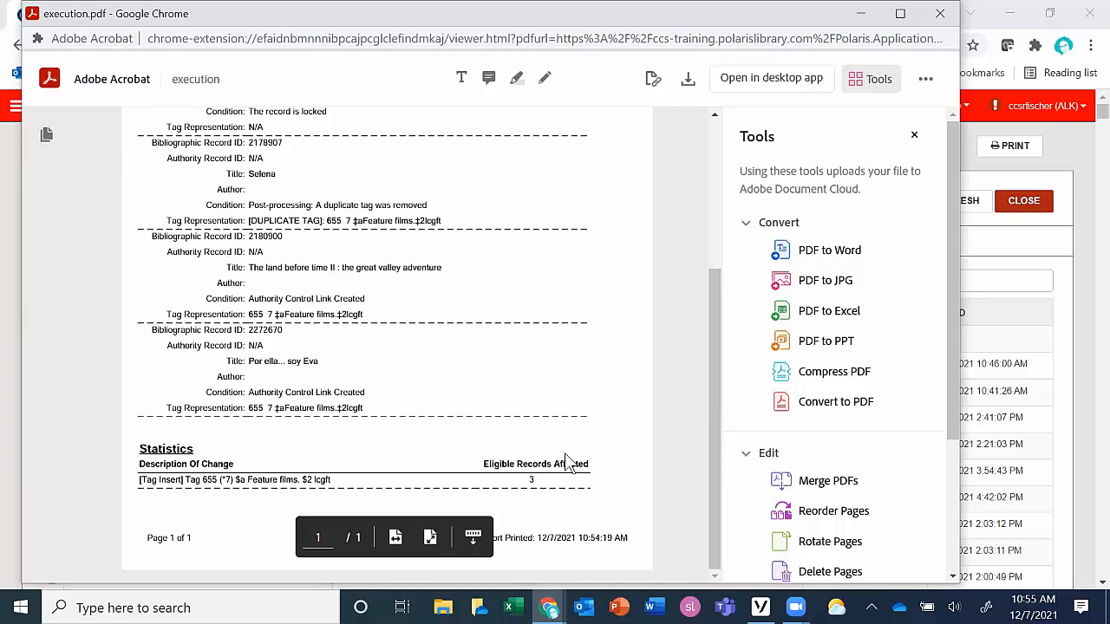
scroll(566, 460, "up", 1)
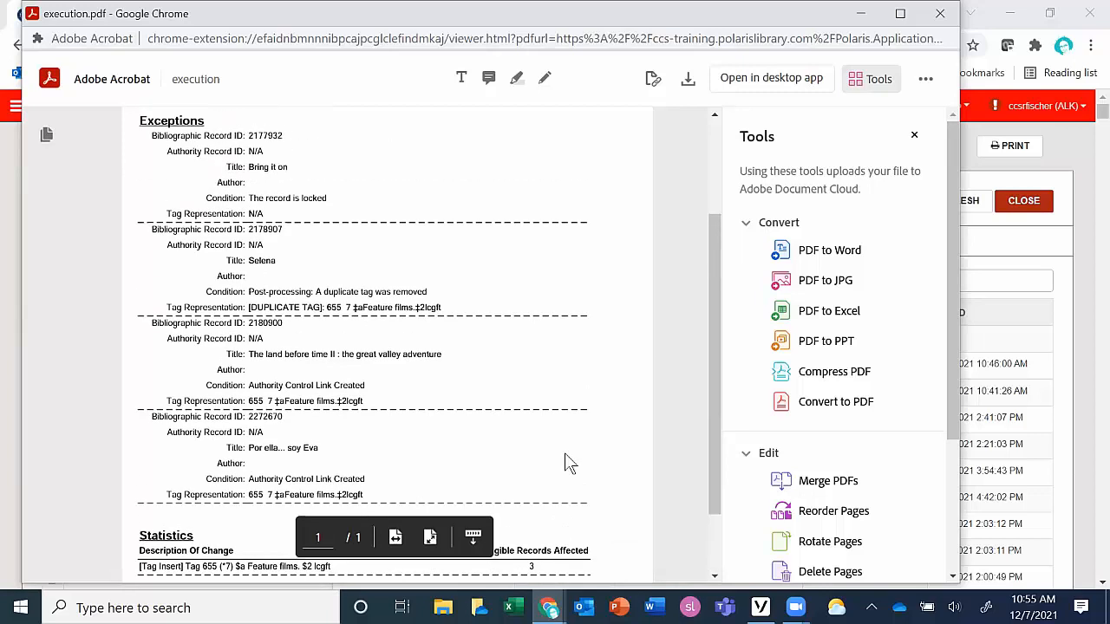
scroll(565, 454, "down", 1)
scroll(566, 455, "up", 2)
scroll(565, 454, "down", 1)
scroll(412, 399, "up", 2)
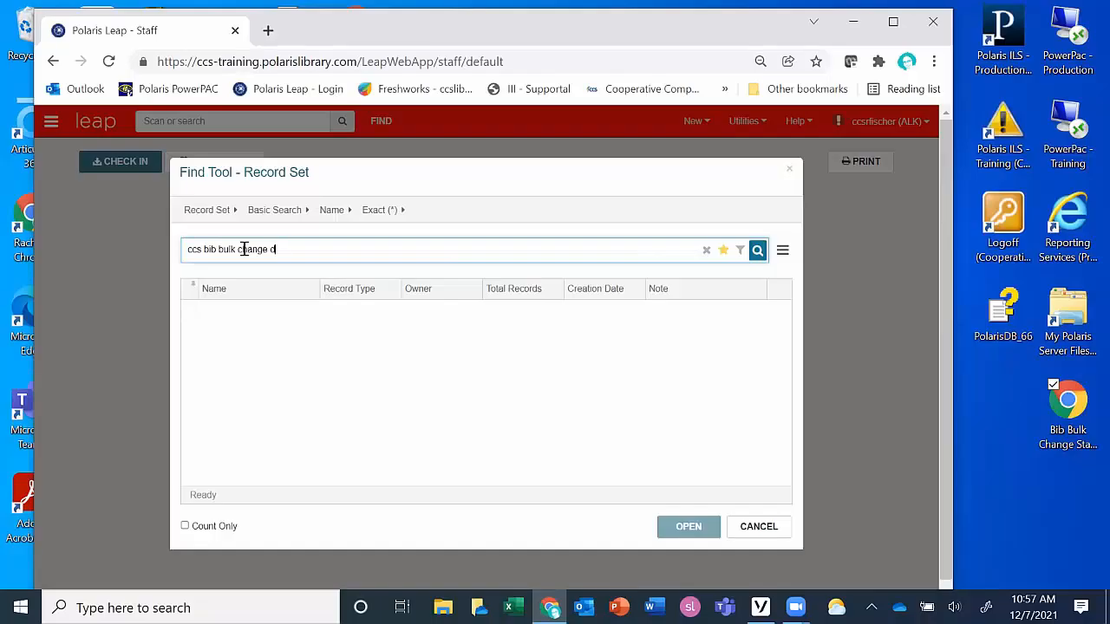
Step: Search the record sets by name for "ccs bib bulk change demo" and open the matching bibliographic record set
type("emo")
key("Return")
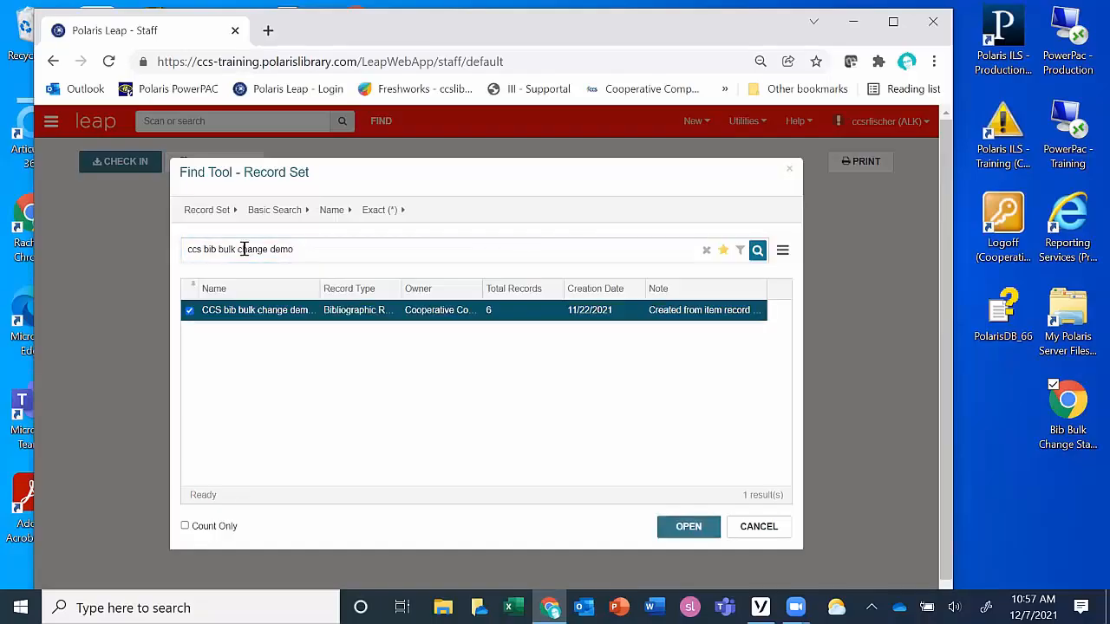
double_click(326, 312)
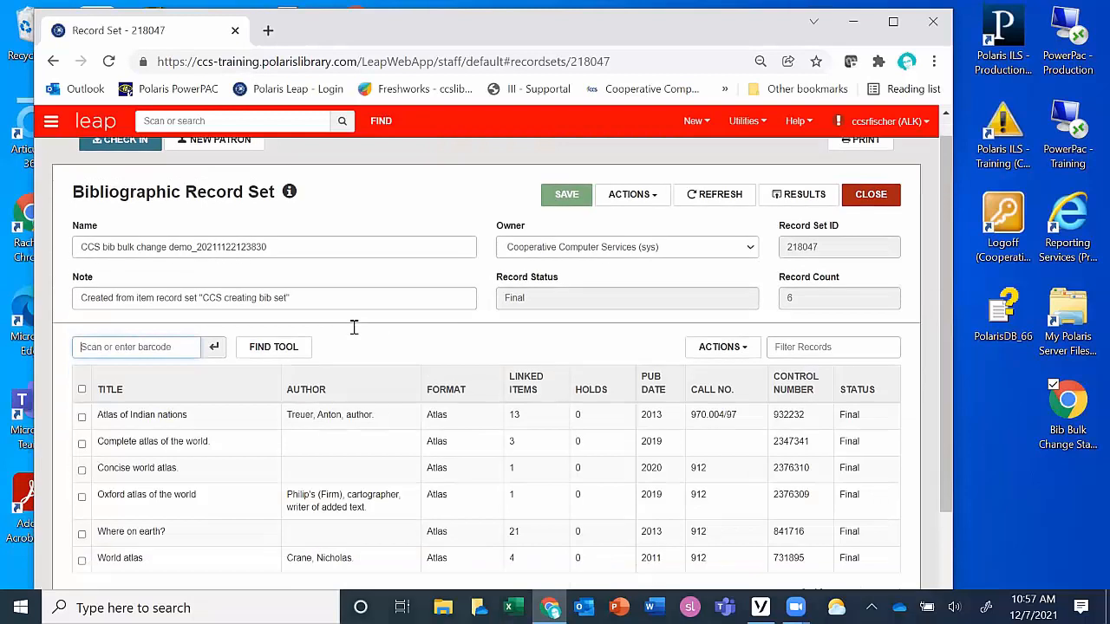
Step: Look over the atlas records in the set and start a bulk change on the record set
scroll(351, 328, "down", 2)
scroll(355, 332, "up", 1)
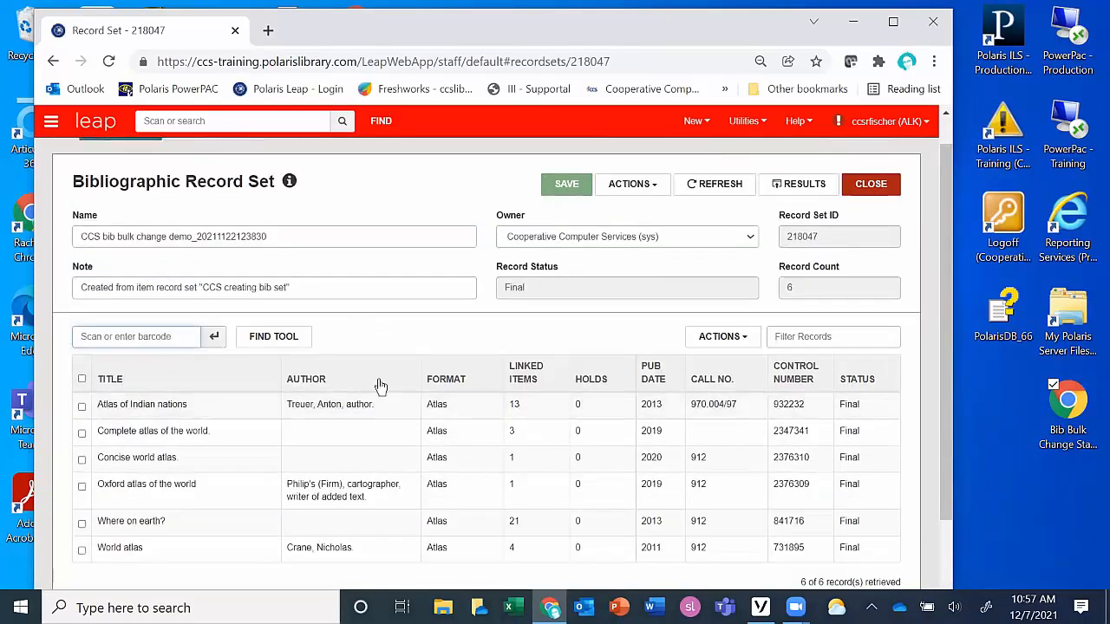
left_click(632, 184)
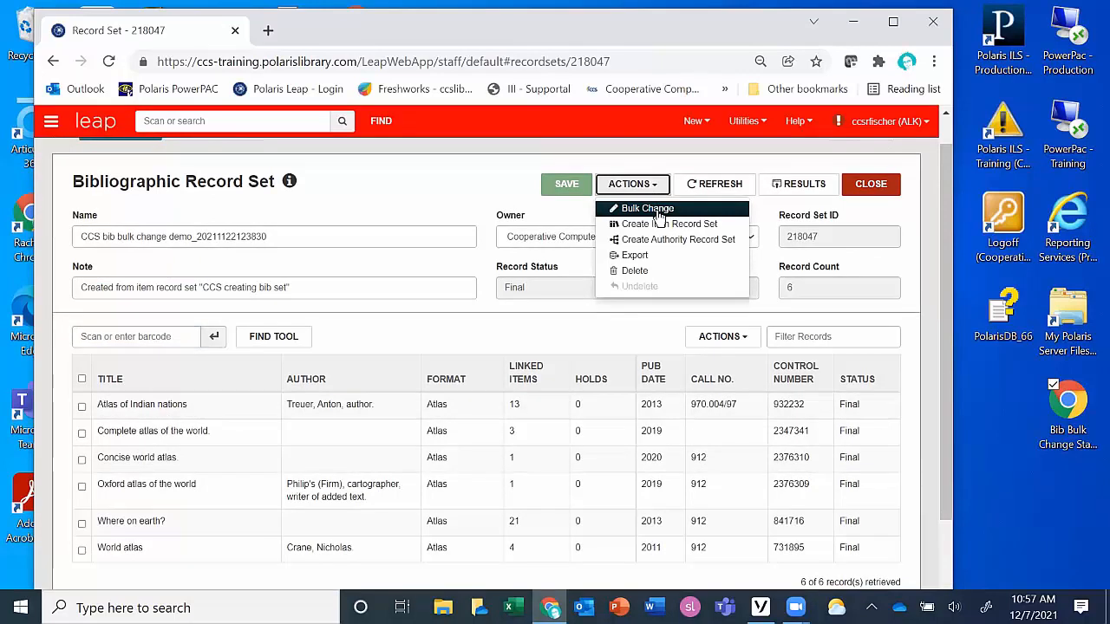
left_click(647, 209)
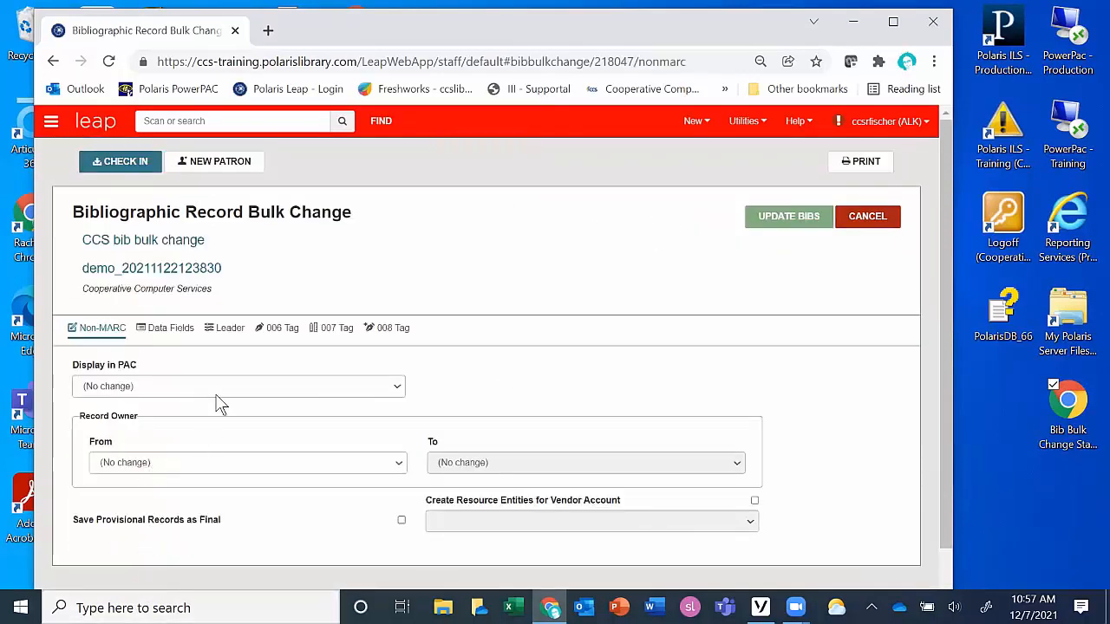
Step: Set the bulk change's data fields operation to insert a new tag
left_click(173, 338)
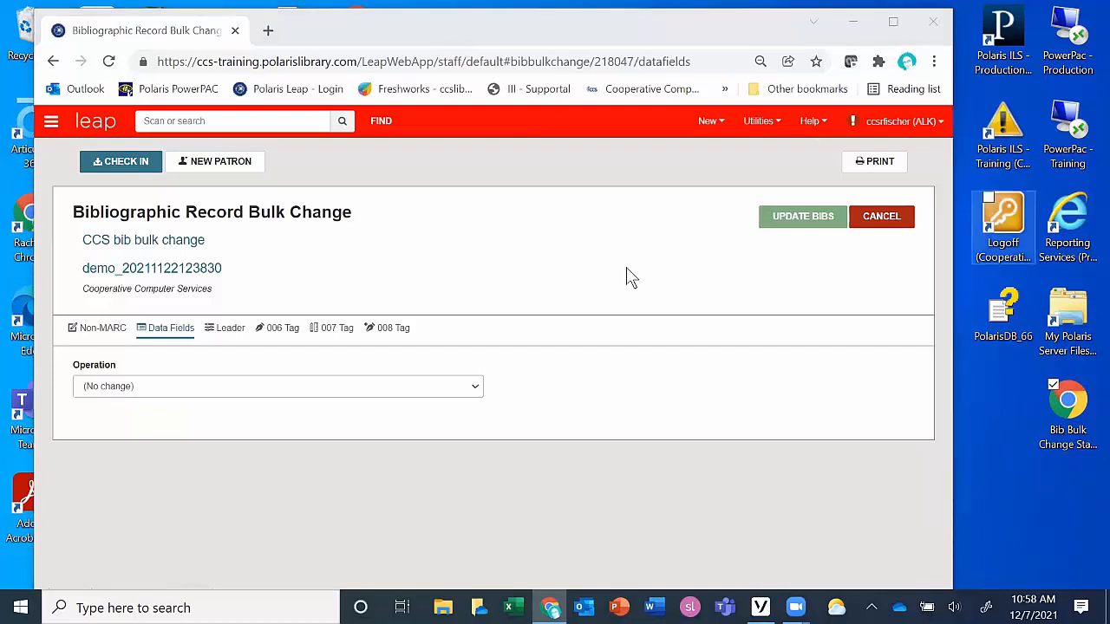
left_click(238, 386)
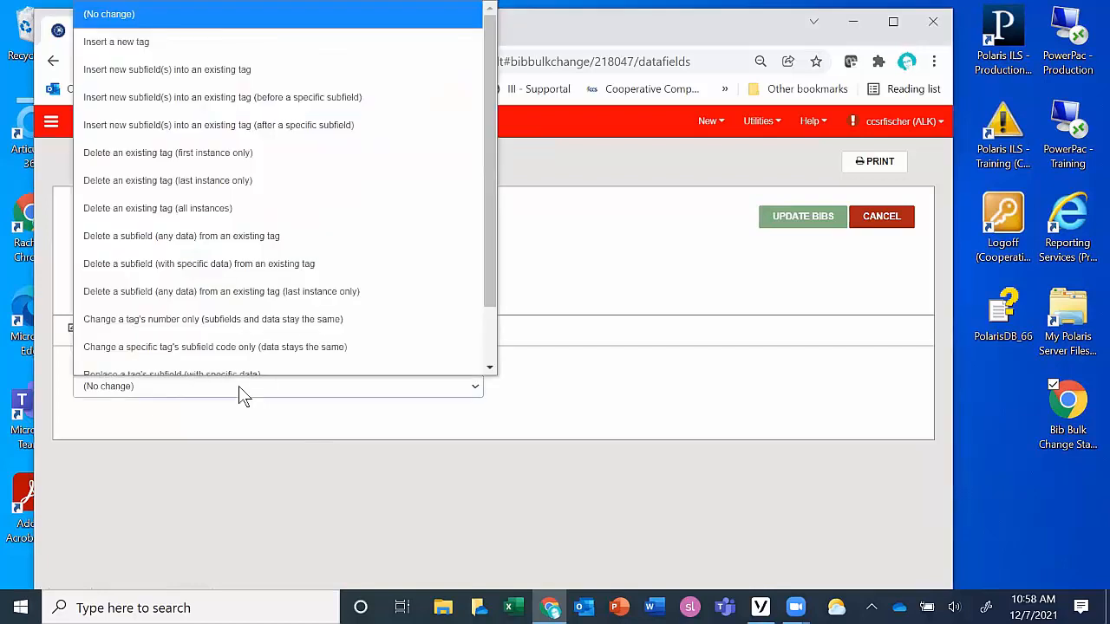
scroll(218, 248, "down", 1)
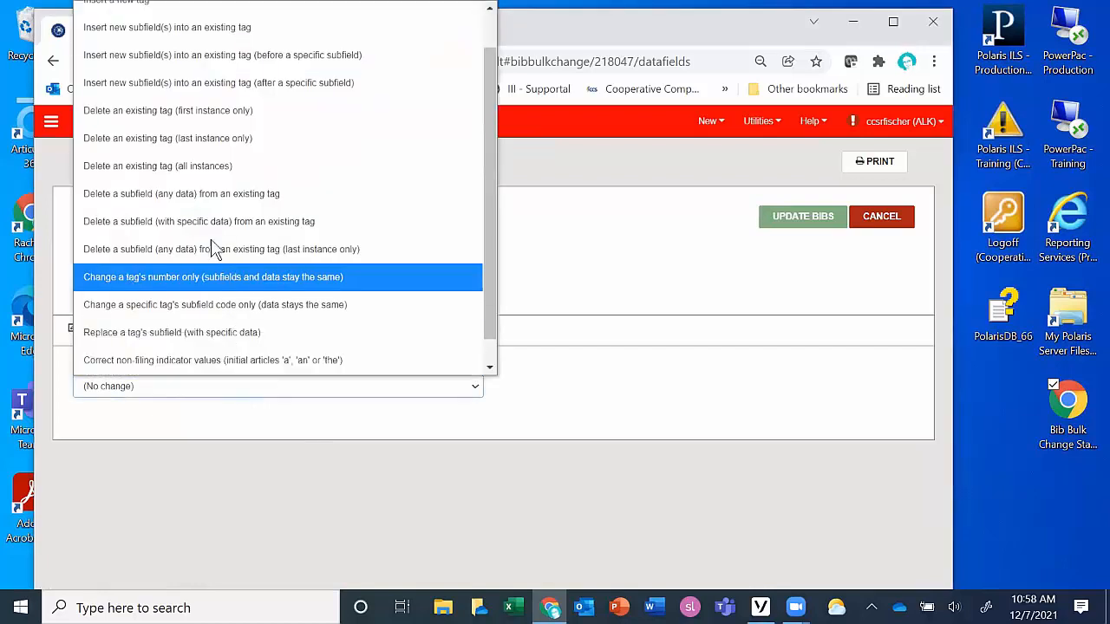
scroll(161, 82, "up", 1)
left_click(151, 54)
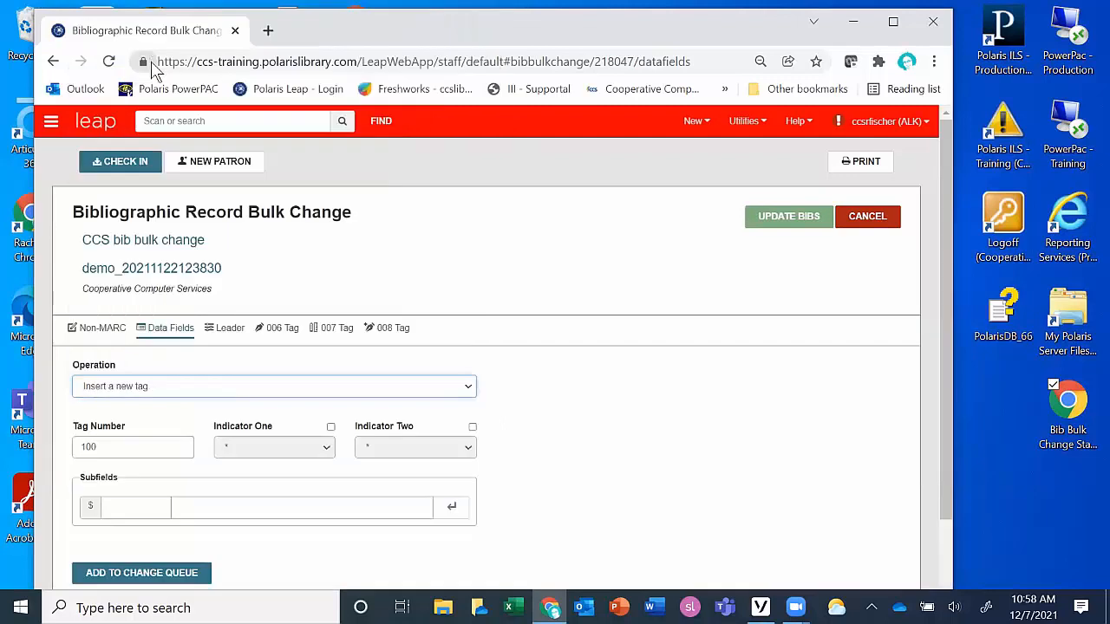
Step: Set the new tag's number to 655 and enable its second indicator with the value 7
scroll(595, 461, "down", 2)
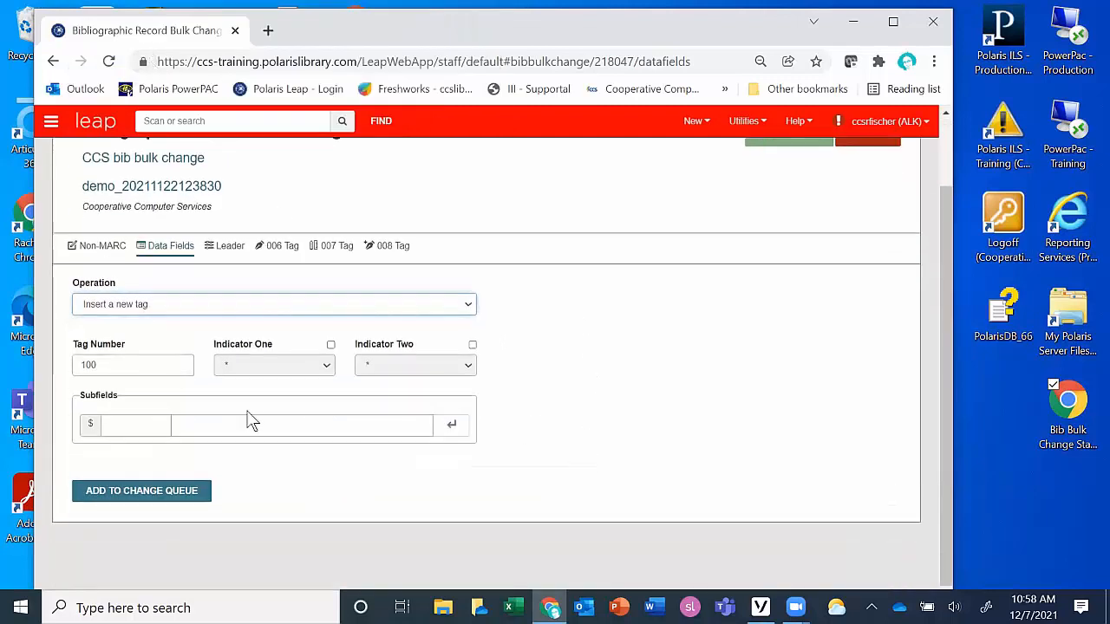
left_click_drag(99, 366, 73, 368)
type("655")
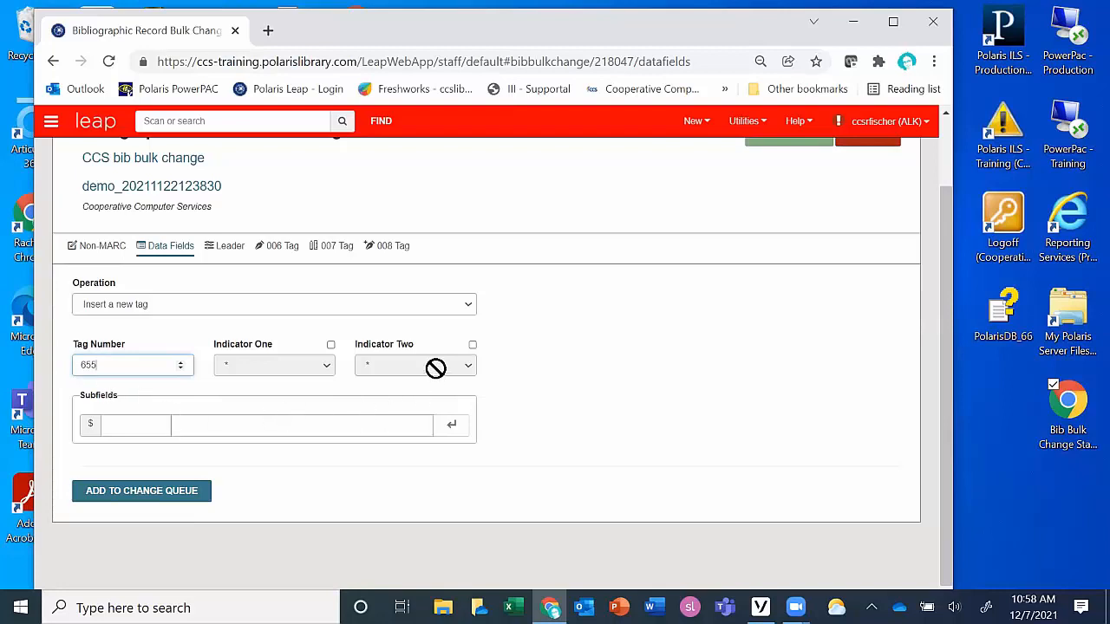
left_click(473, 345)
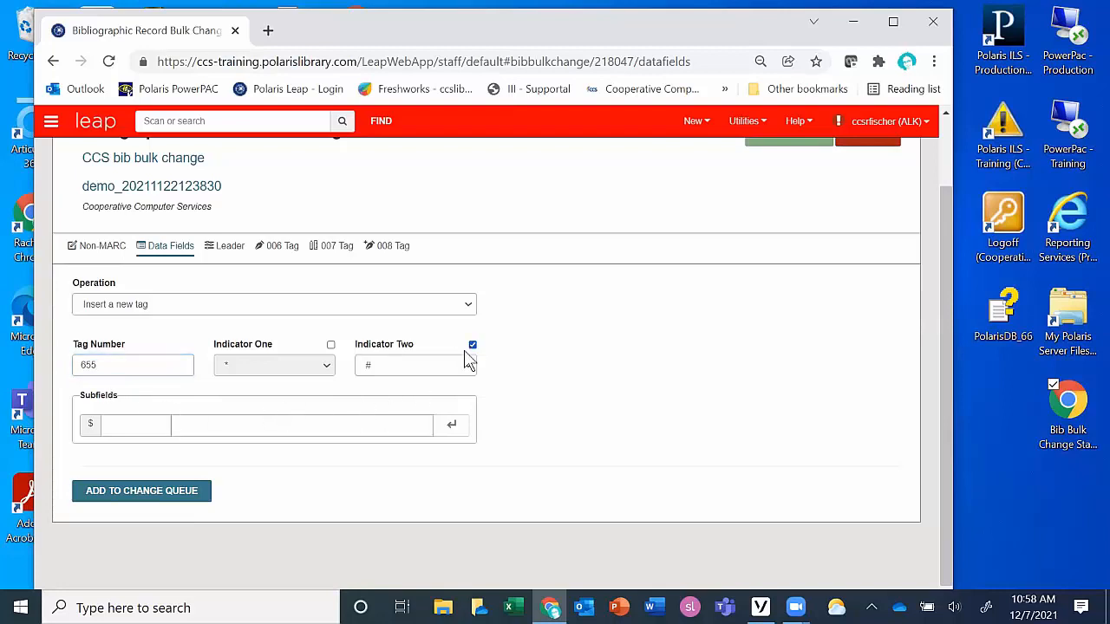
left_click(447, 363)
left_click(387, 285)
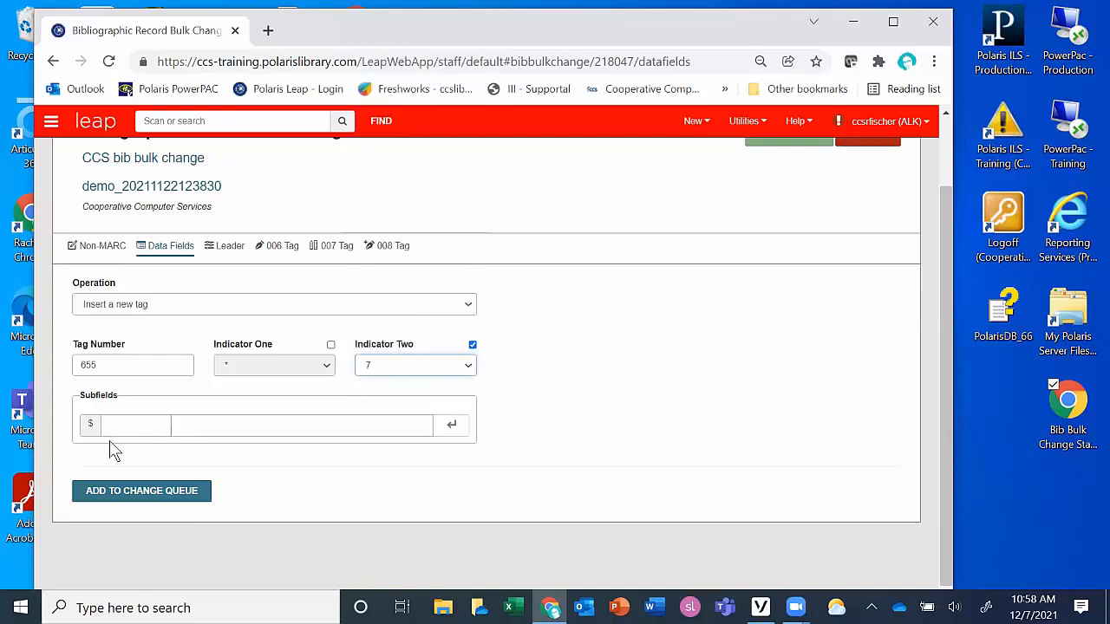
Step: Add subfield a with the text "Children's atlases." to the new 655 tag
left_click(133, 427)
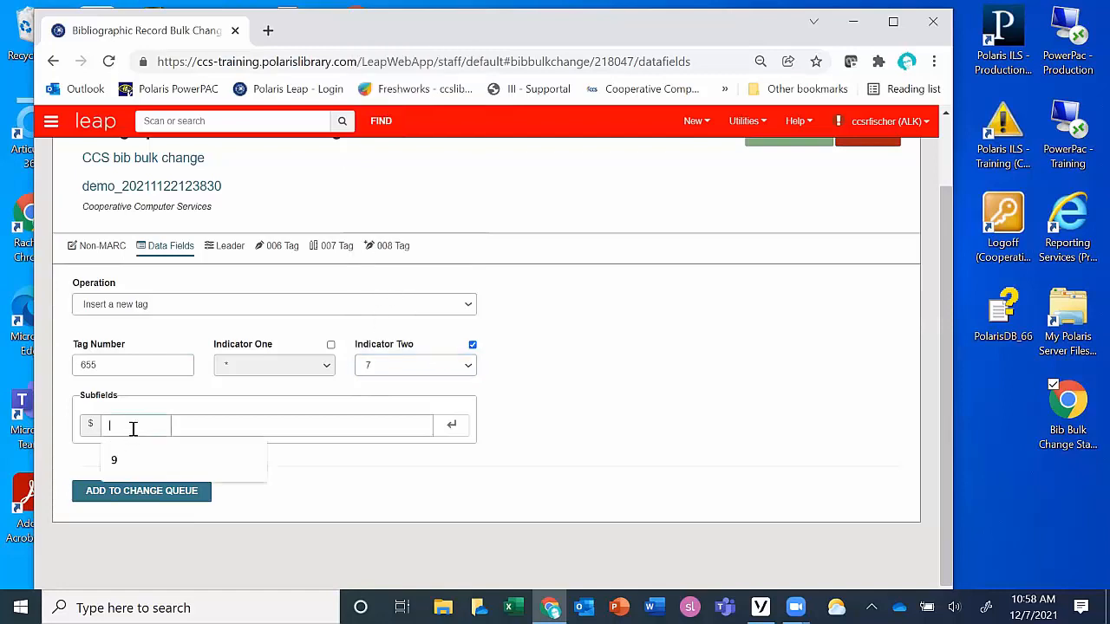
type("a")
left_click(202, 426)
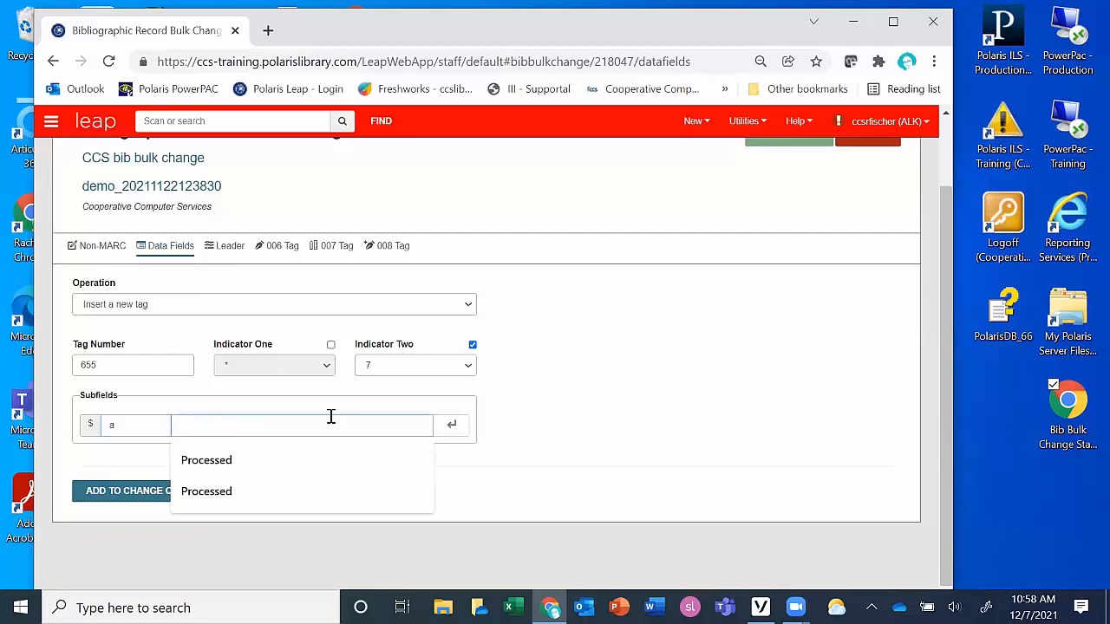
type("C")
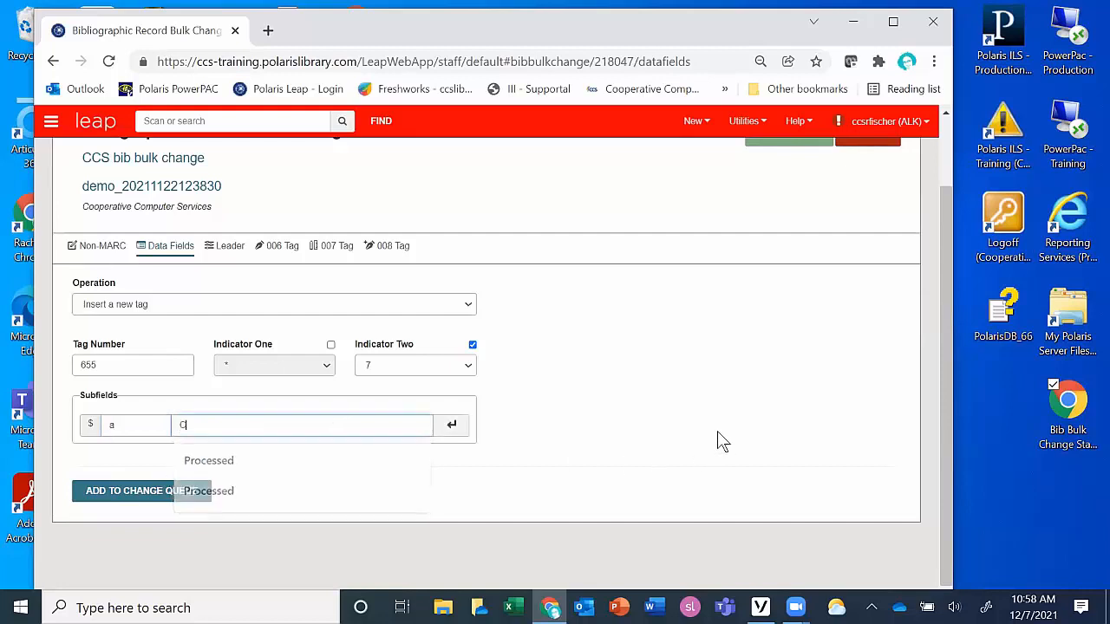
type("hildren")
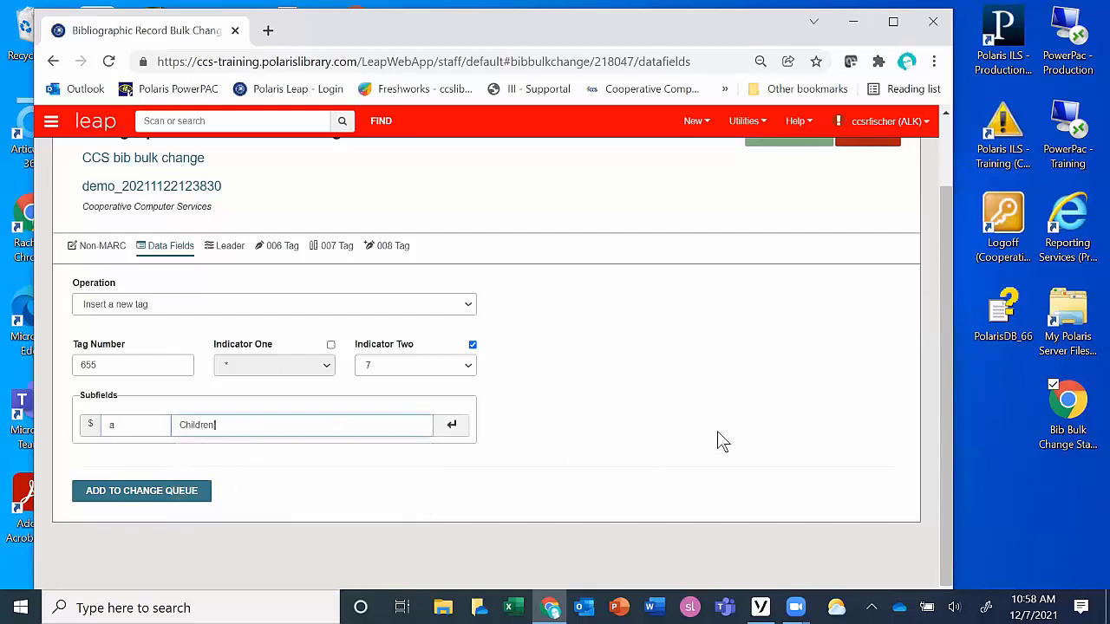
type("'s atlases.")
left_click(449, 425)
Step: Add subfield 2 with "lcgft" to the Children's atlases tag and put the tag insertion in the change queue
double_click(102, 425)
type("2")
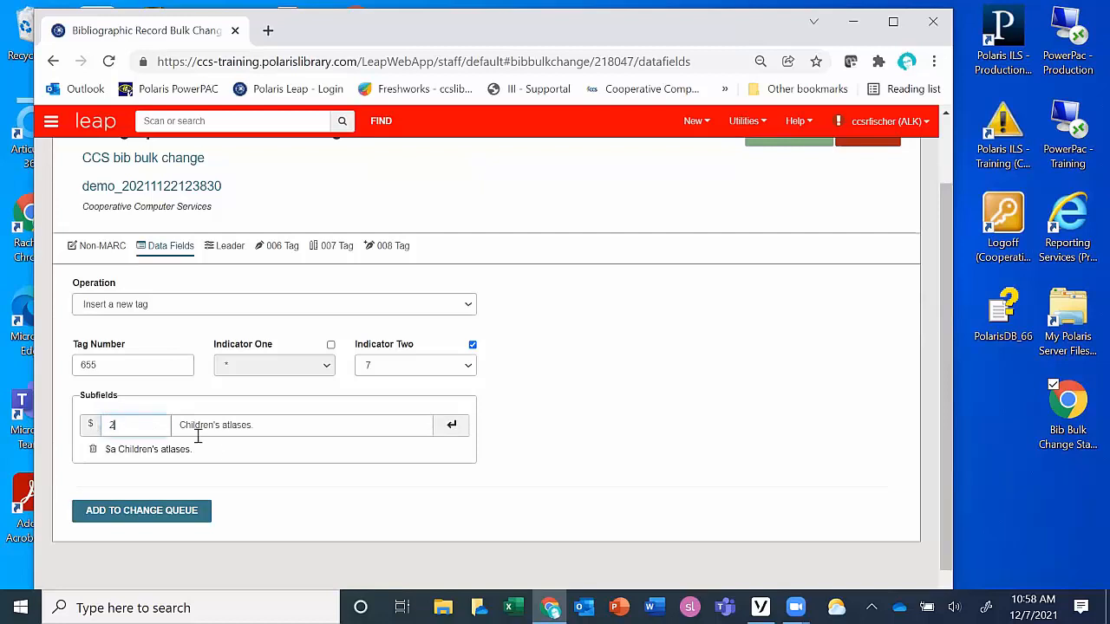
left_click_drag(266, 424, 179, 425)
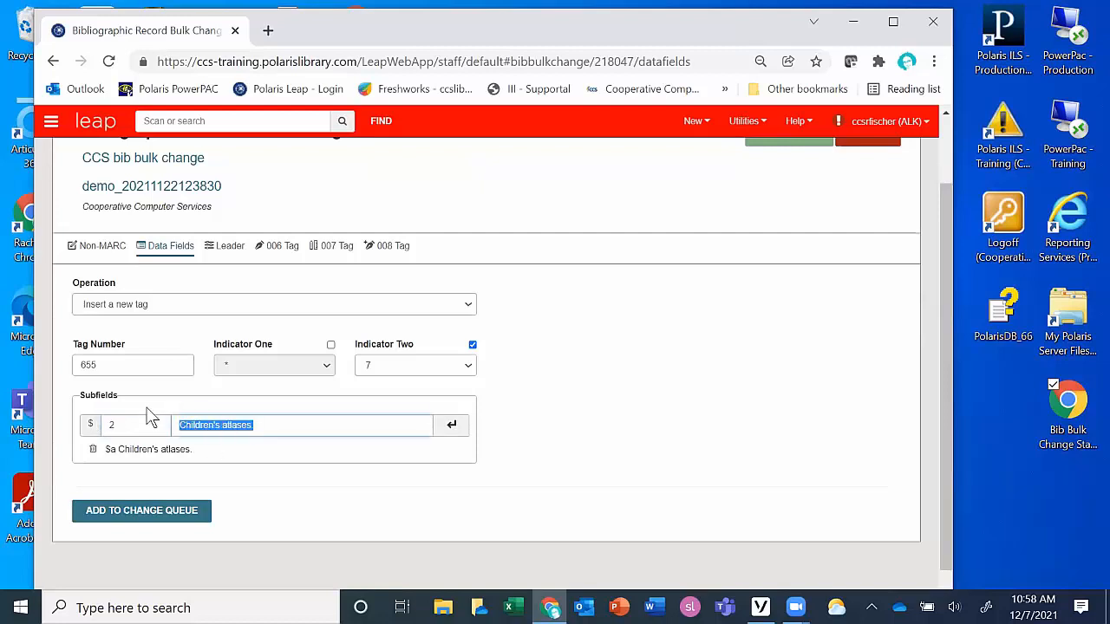
type("lcgft")
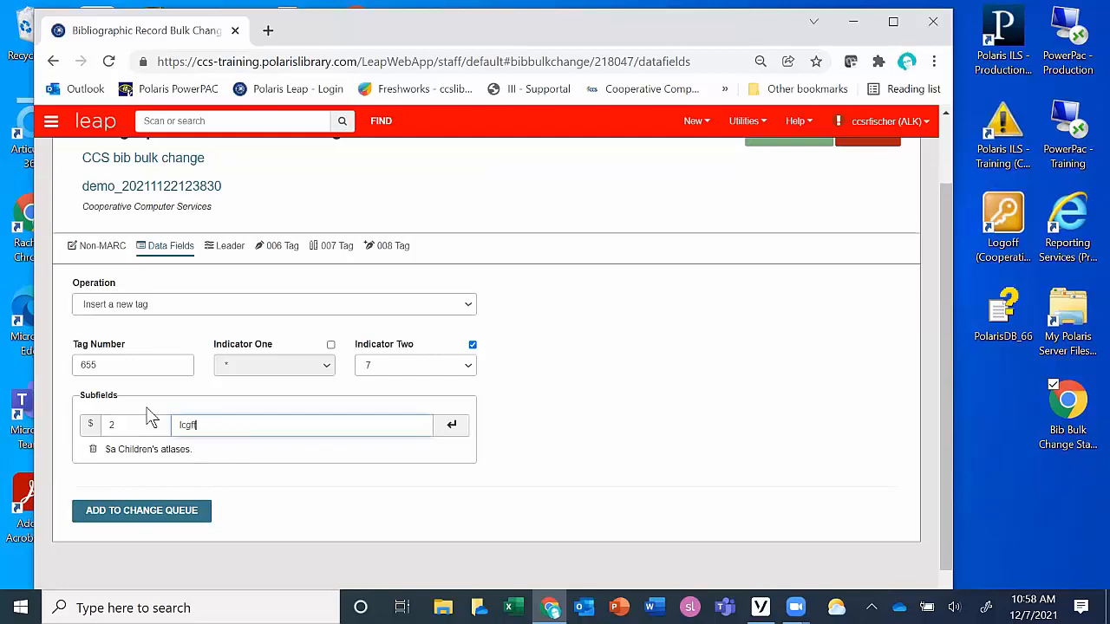
left_click(453, 426)
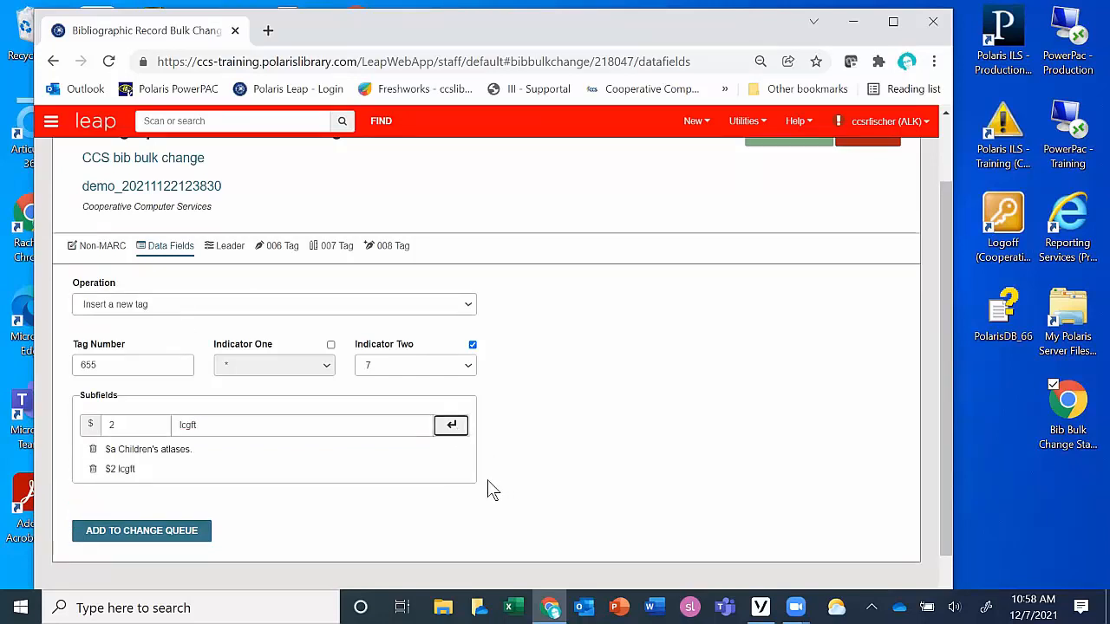
left_click(170, 533)
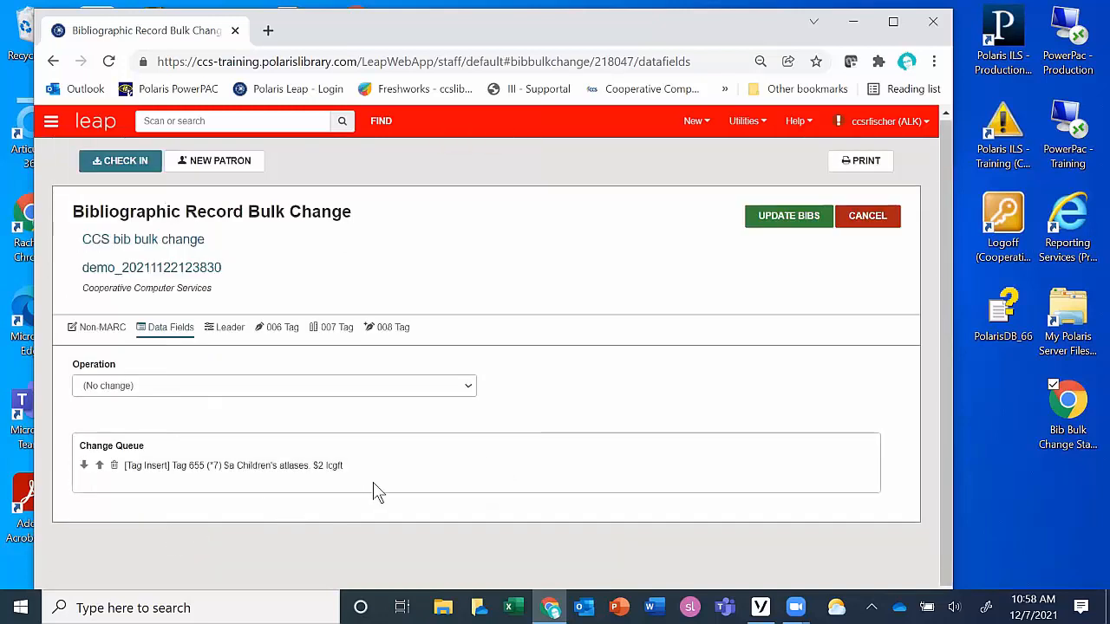
Step: Set up another new tag insertion with tag number 655 and second indicator 7
left_click(379, 393)
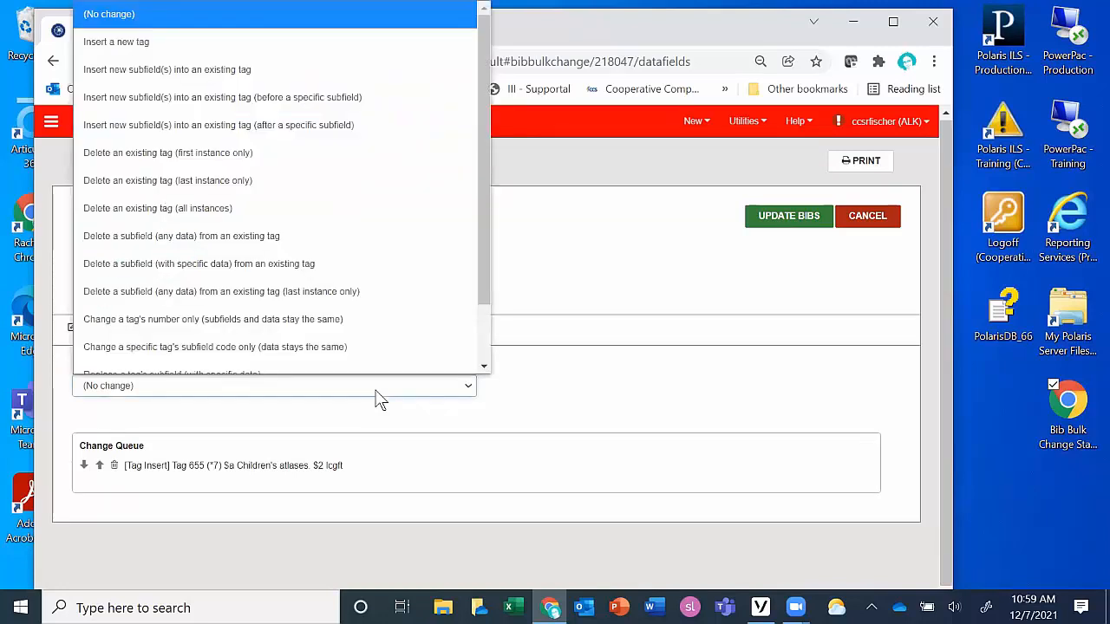
left_click(378, 398)
left_click(376, 397)
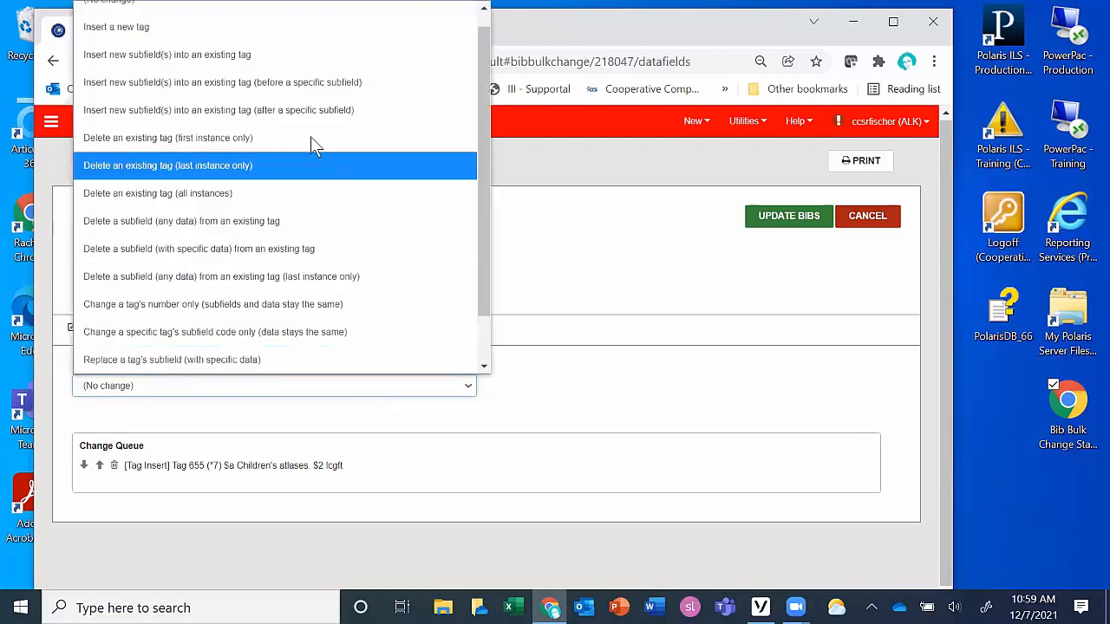
left_click(261, 33)
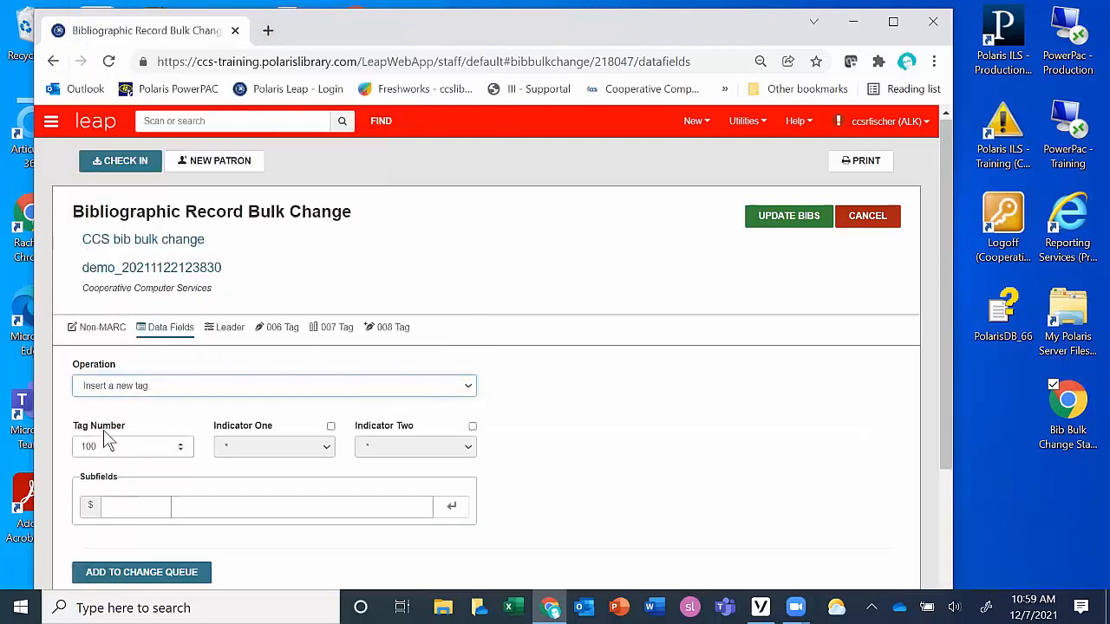
left_click_drag(112, 449, 61, 448)
type("655")
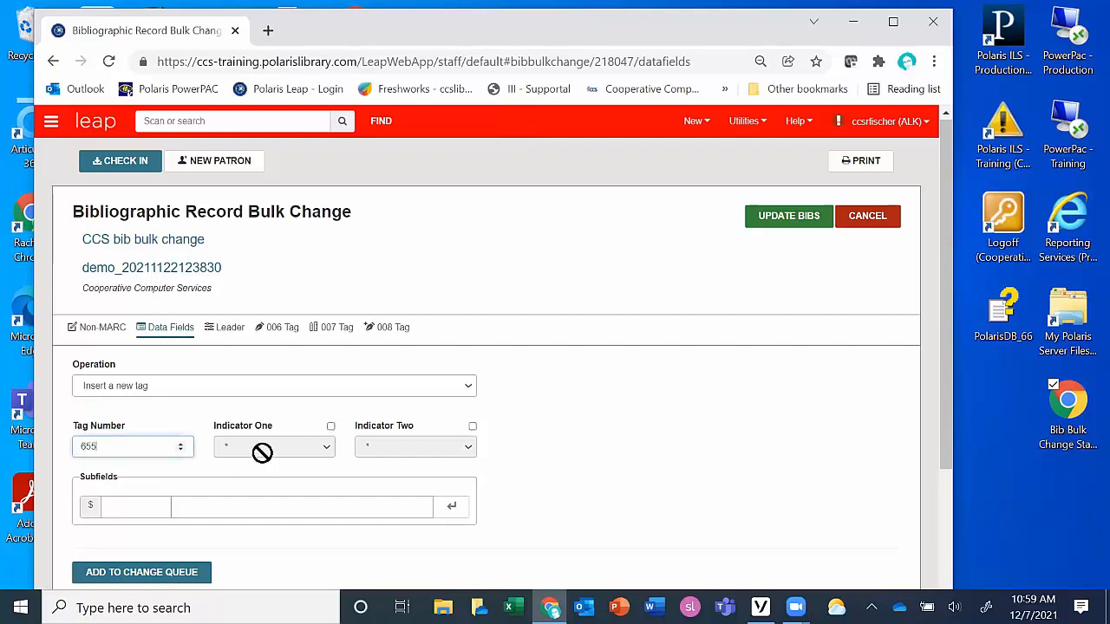
left_click(473, 426)
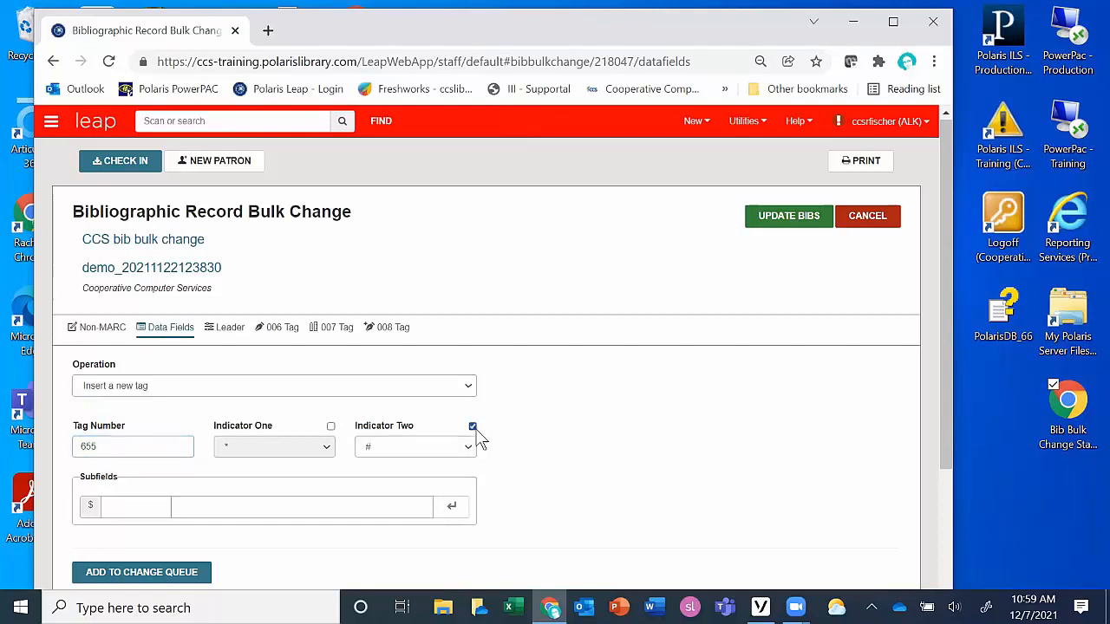
left_click(422, 444)
left_click(405, 379)
Step: Add subfield a with the text "Atlases." to the second 655 tag
left_click(157, 507)
type("a")
left_click(197, 507)
type("Atlases")
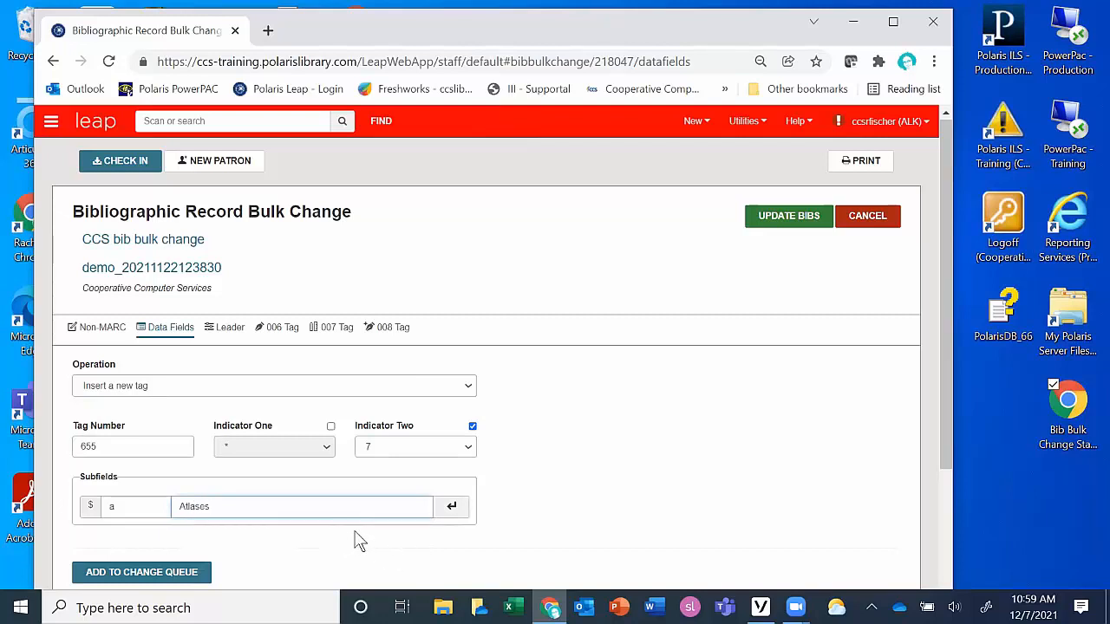
left_click(452, 506)
Step: Add subfield 2 with "lcgft" to the Atlases tag and put this second insertion in the change queue
double_click(137, 510)
type("2")
left_click_drag(221, 510, 149, 488)
type("lcgft")
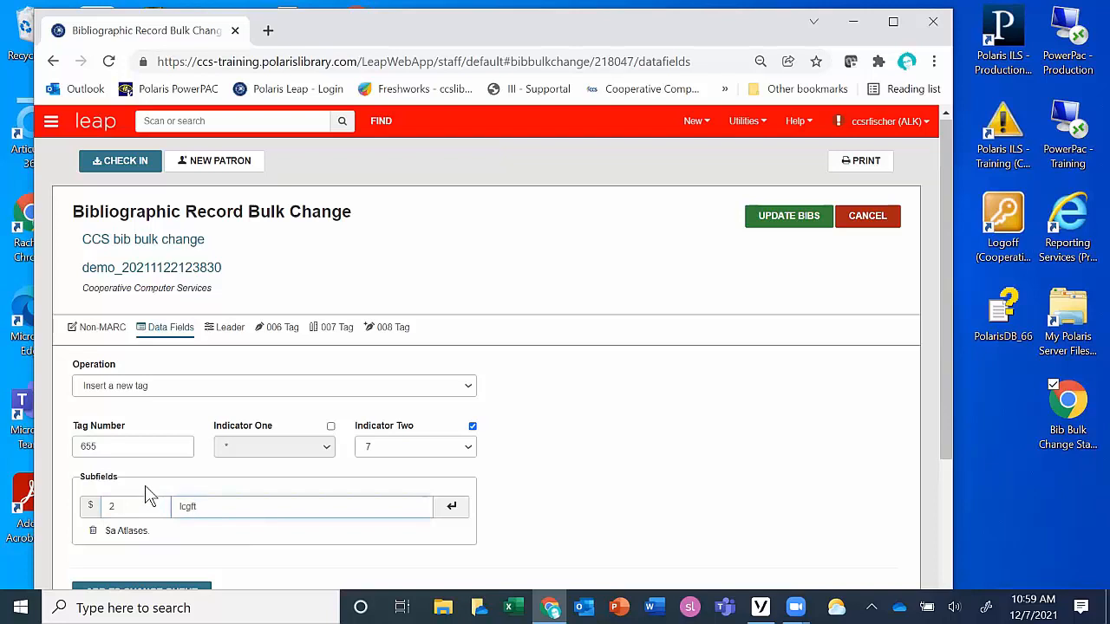
left_click(449, 514)
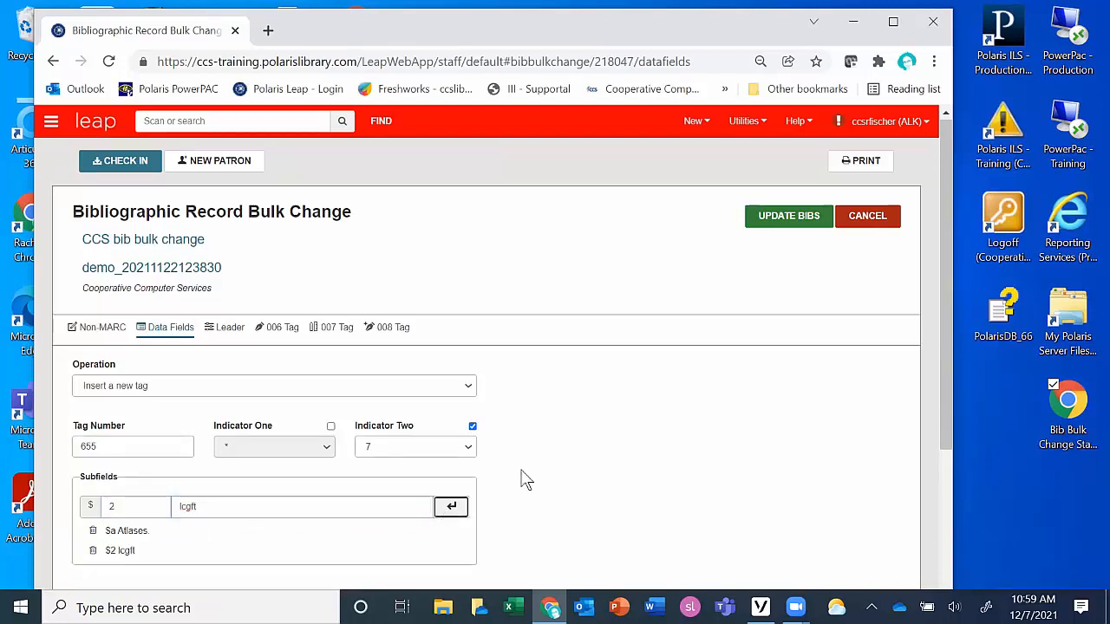
scroll(525, 480, "down", 2)
left_click(169, 528)
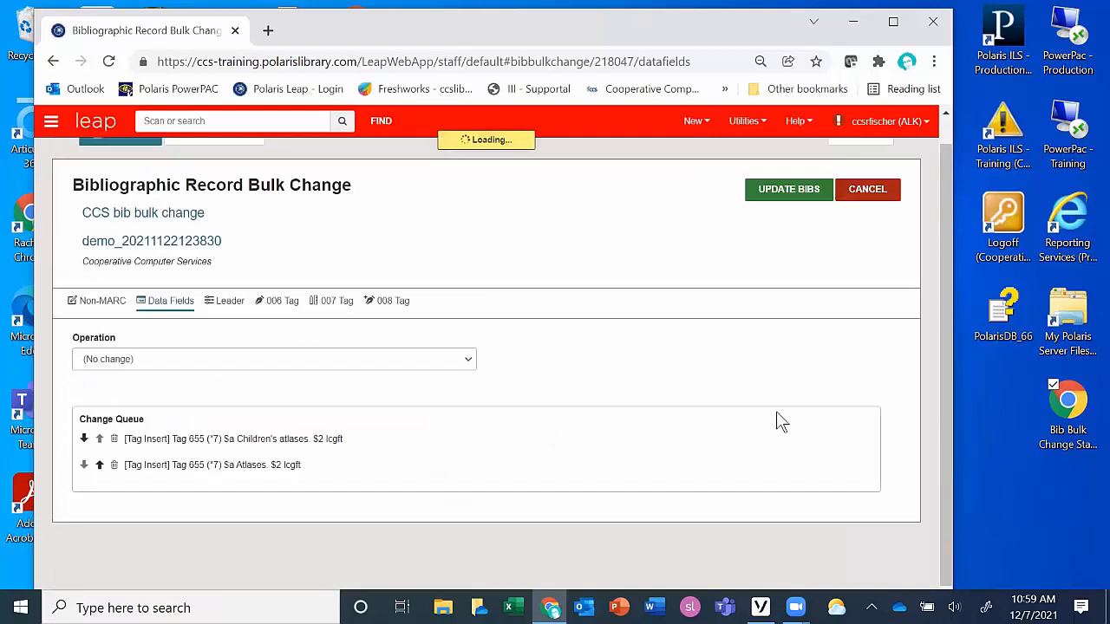